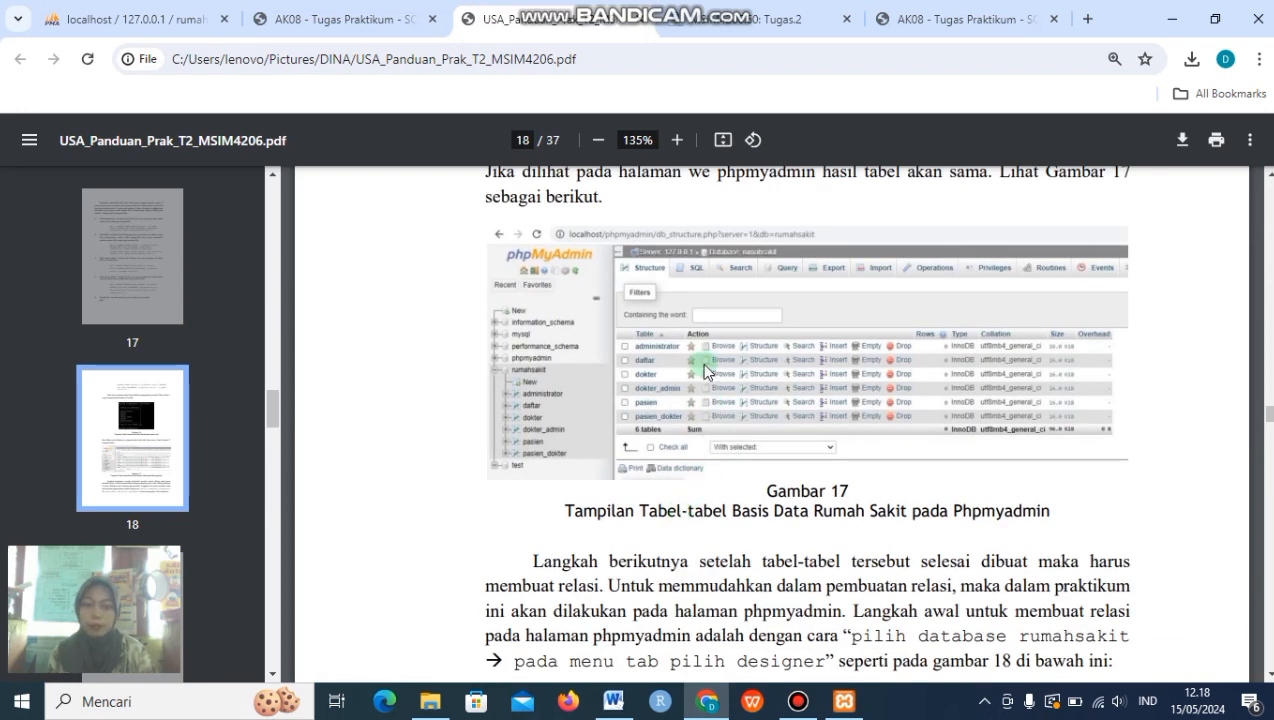
Compare the guide's Gambar 17 table listing with the rumahsakit database structure in phpMyAdmin.
click(678, 141)
click(678, 141)
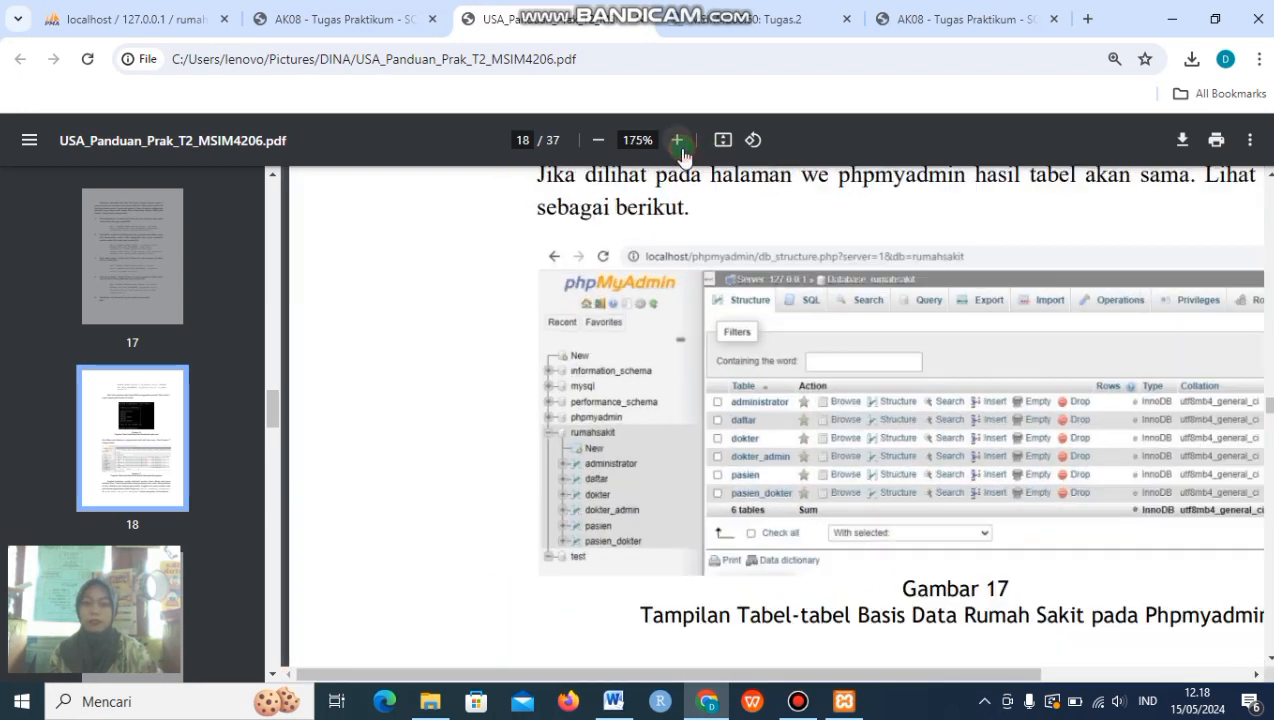
drag(680, 680, 755, 680)
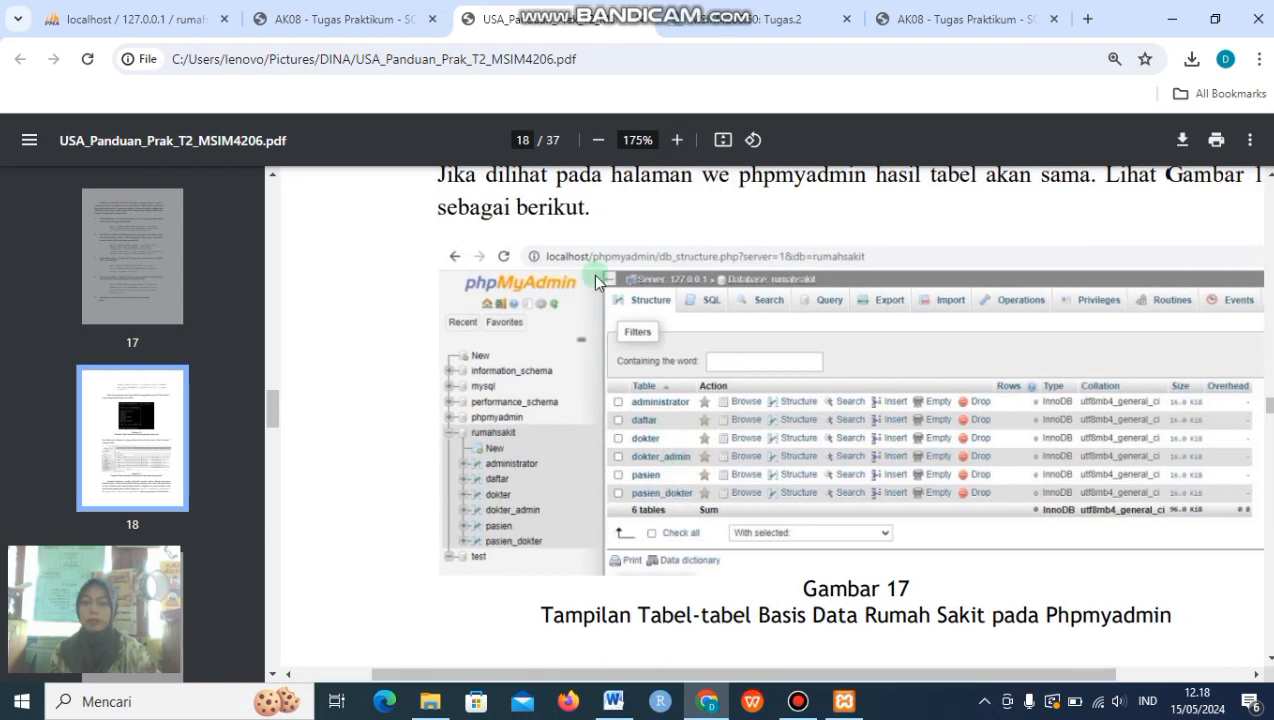
click(140, 19)
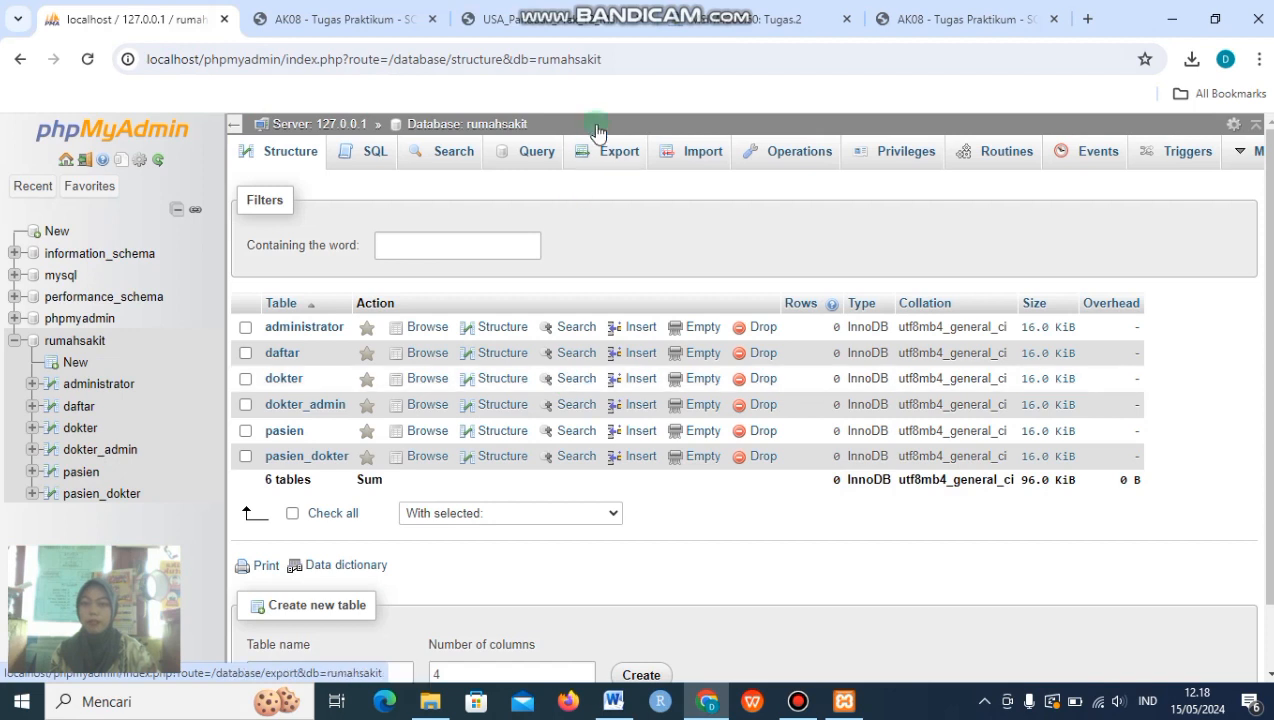
click(588, 30)
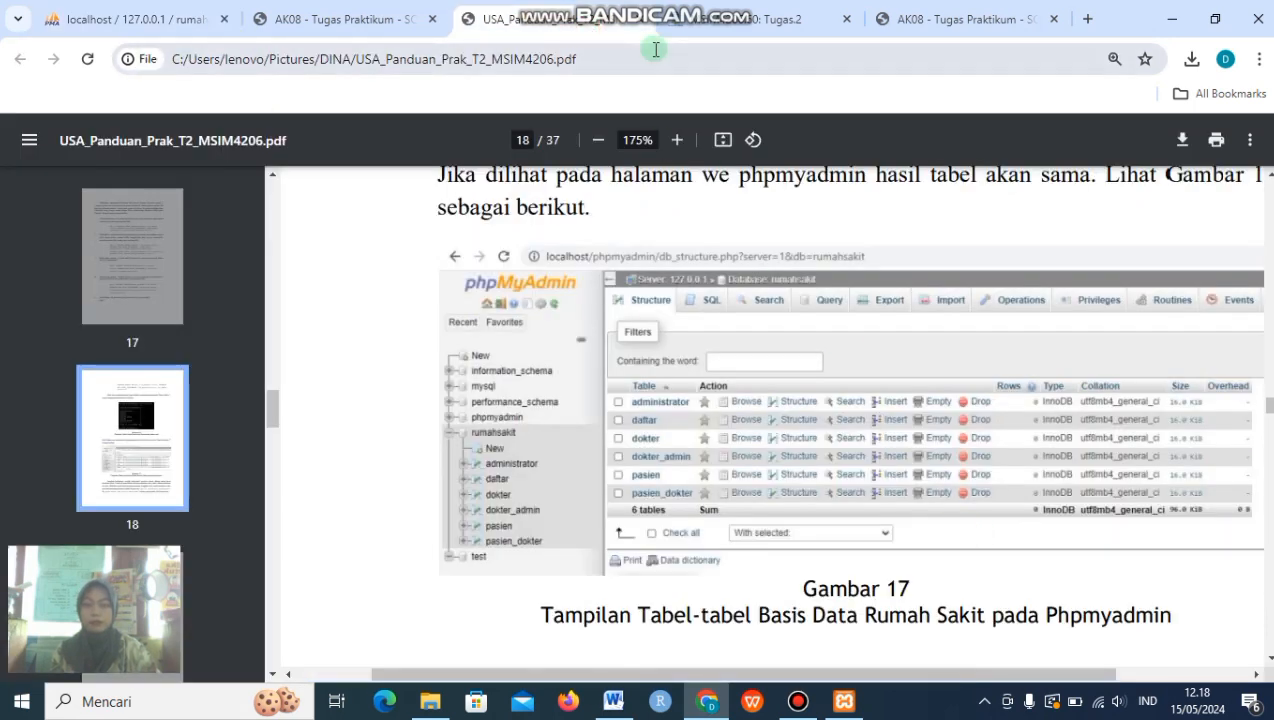
Read the guide's instructions around Gambar 18 and 19 on opening the designer and positioning the unrelated tables.
scroll(810, 378, down, 6)
scroll(807, 372, up, 1)
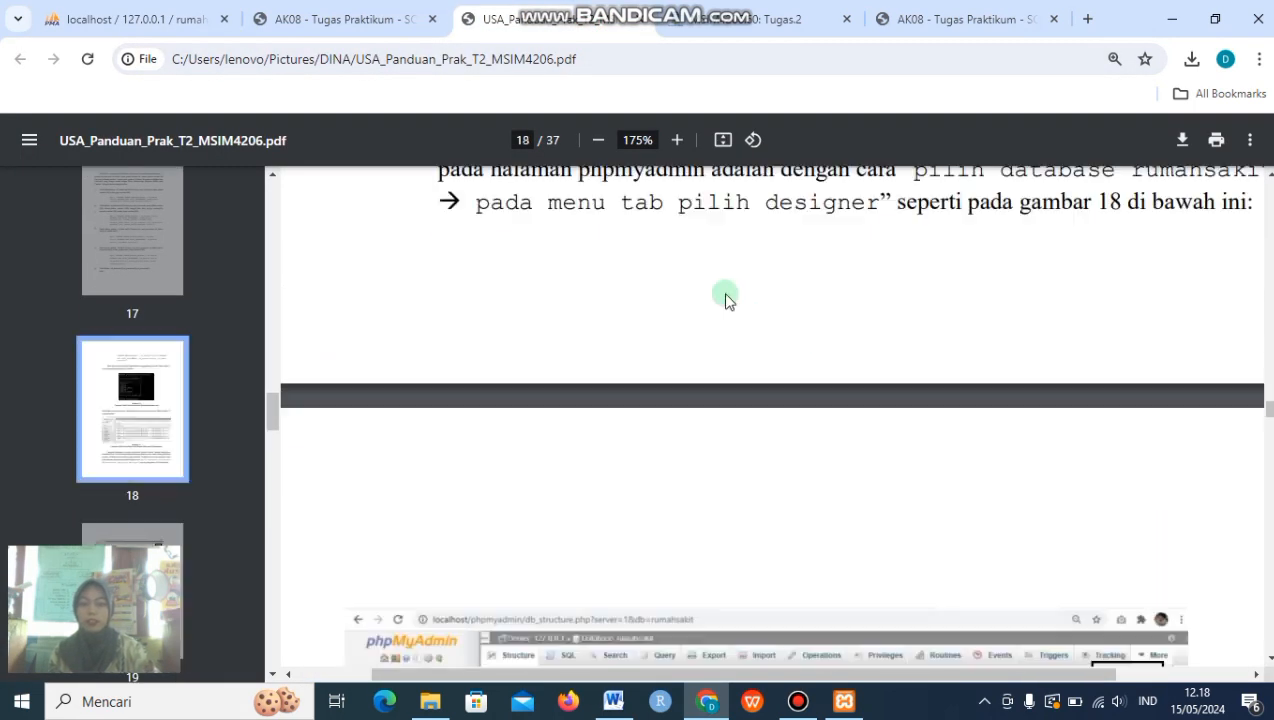
click(598, 141)
click(598, 141)
click(598, 141)
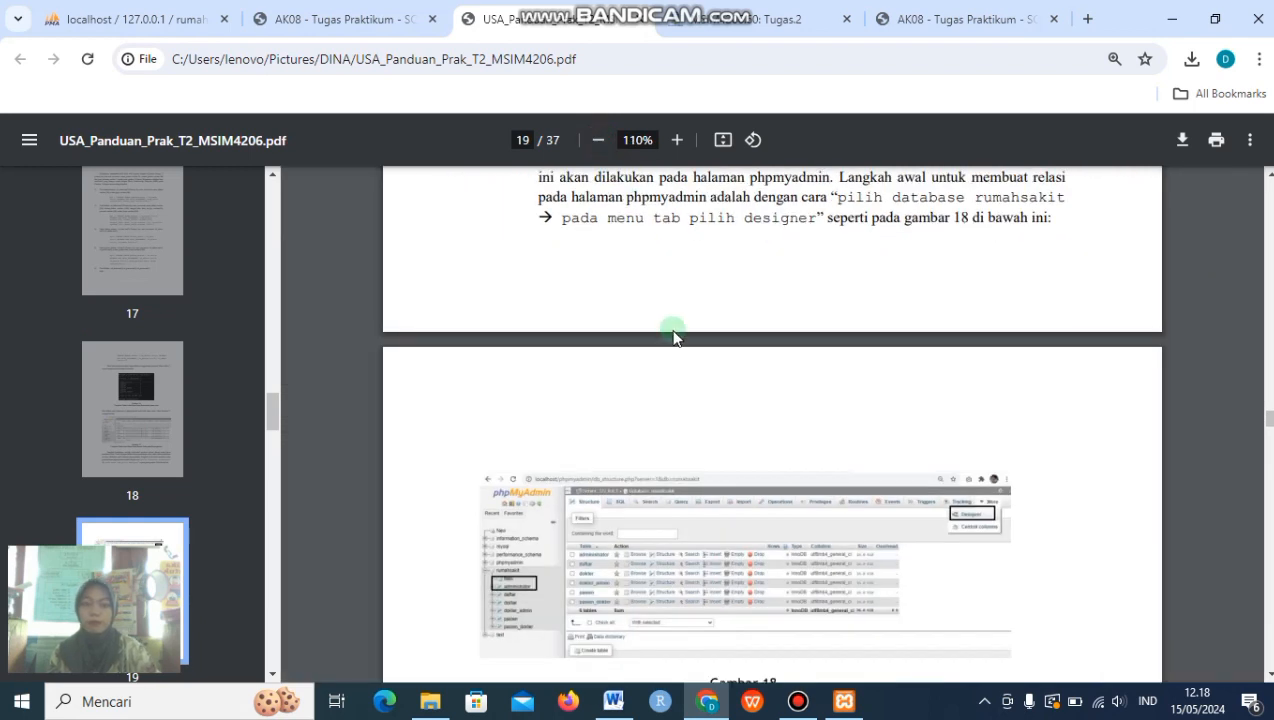
scroll(672, 337, down, 1)
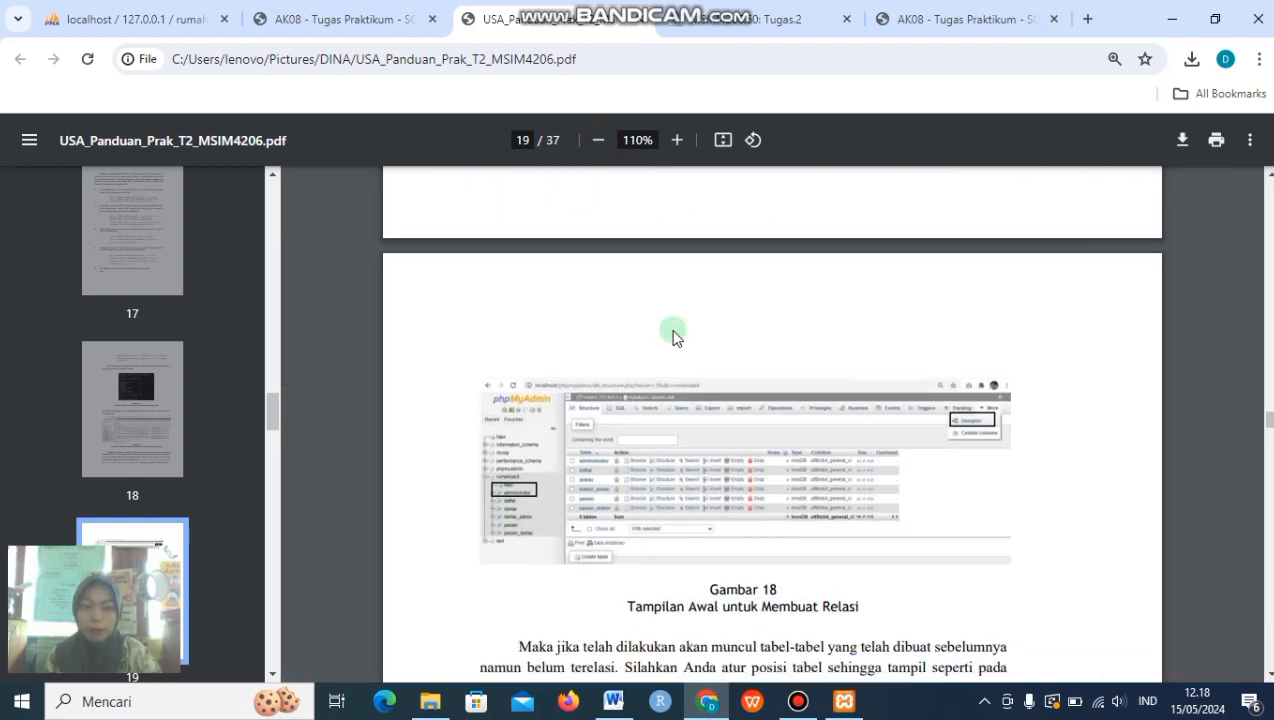
scroll(673, 337, down, 2)
scroll(673, 337, down, 2)
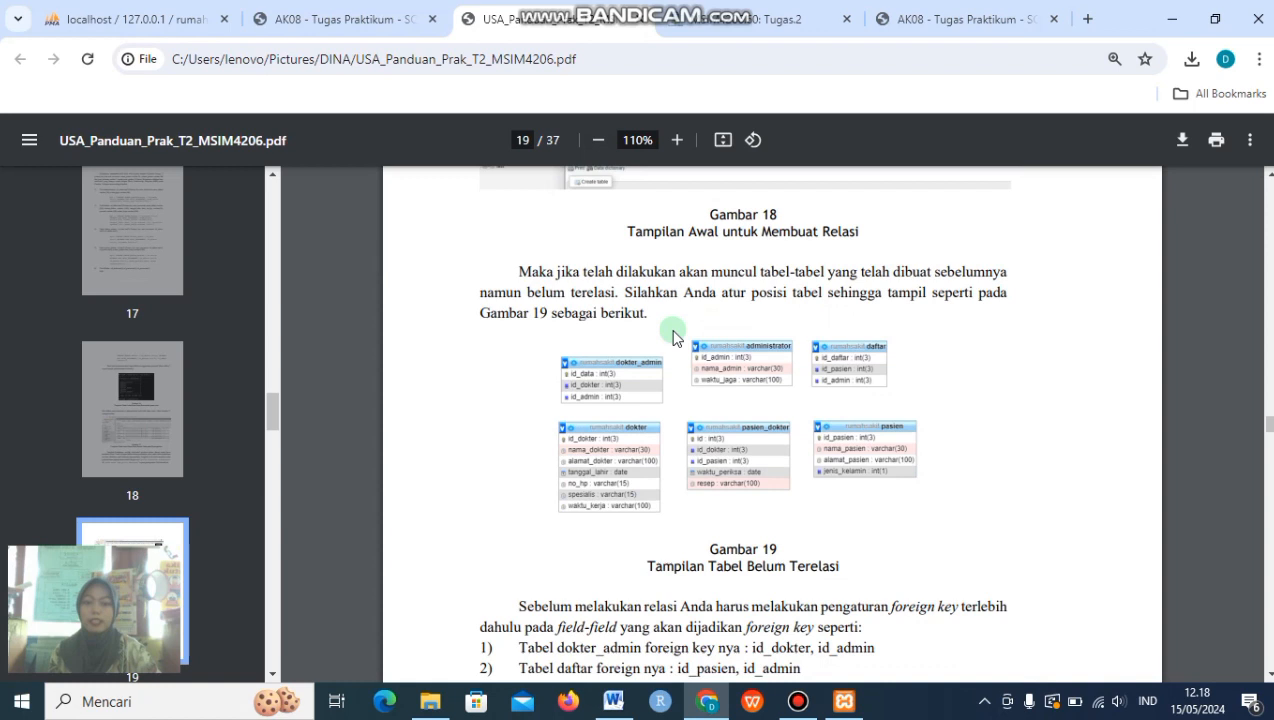
scroll(700, 245, up, 2)
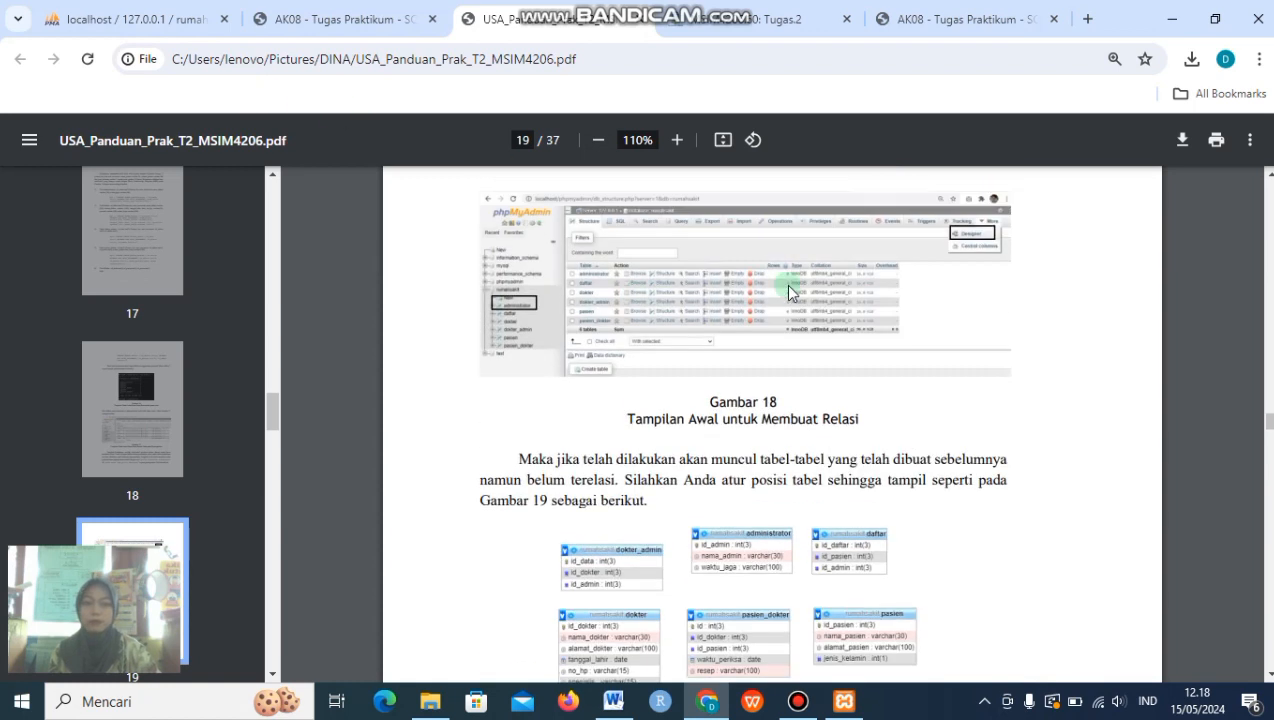
Switch to phpMyAdmin and open the Designer view of the rumahsakit database.
click(148, 17)
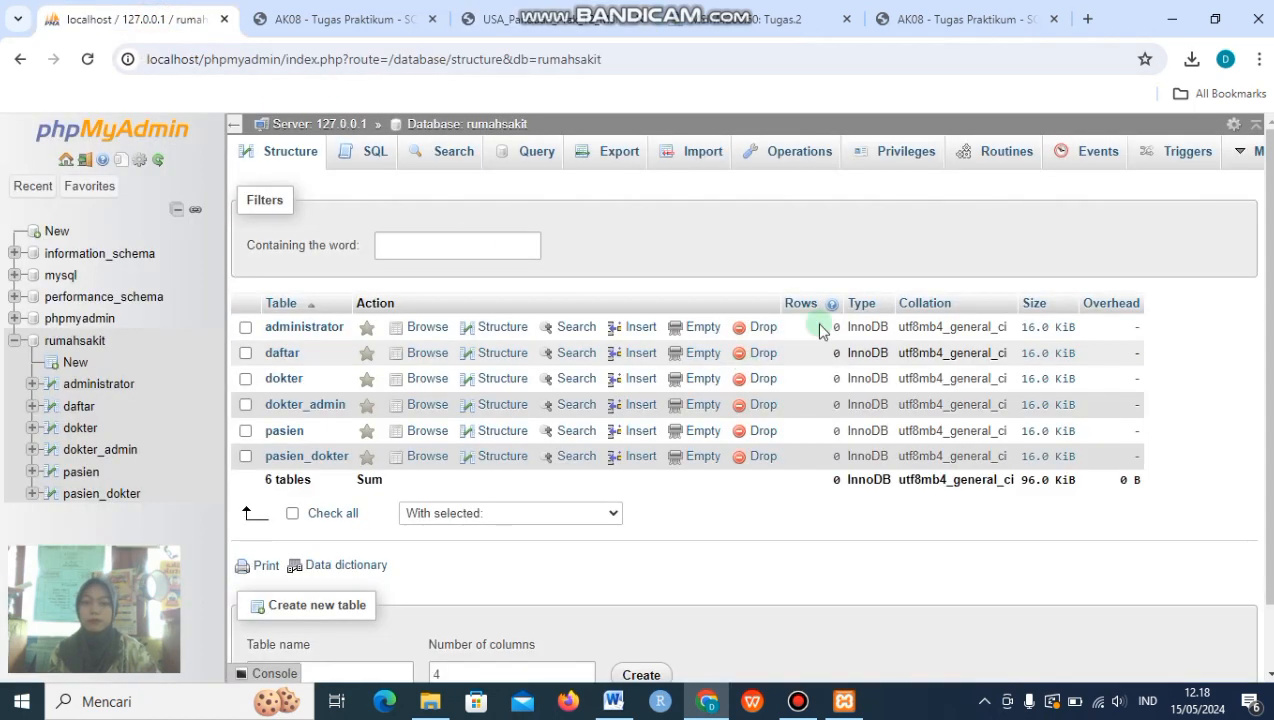
click(1240, 158)
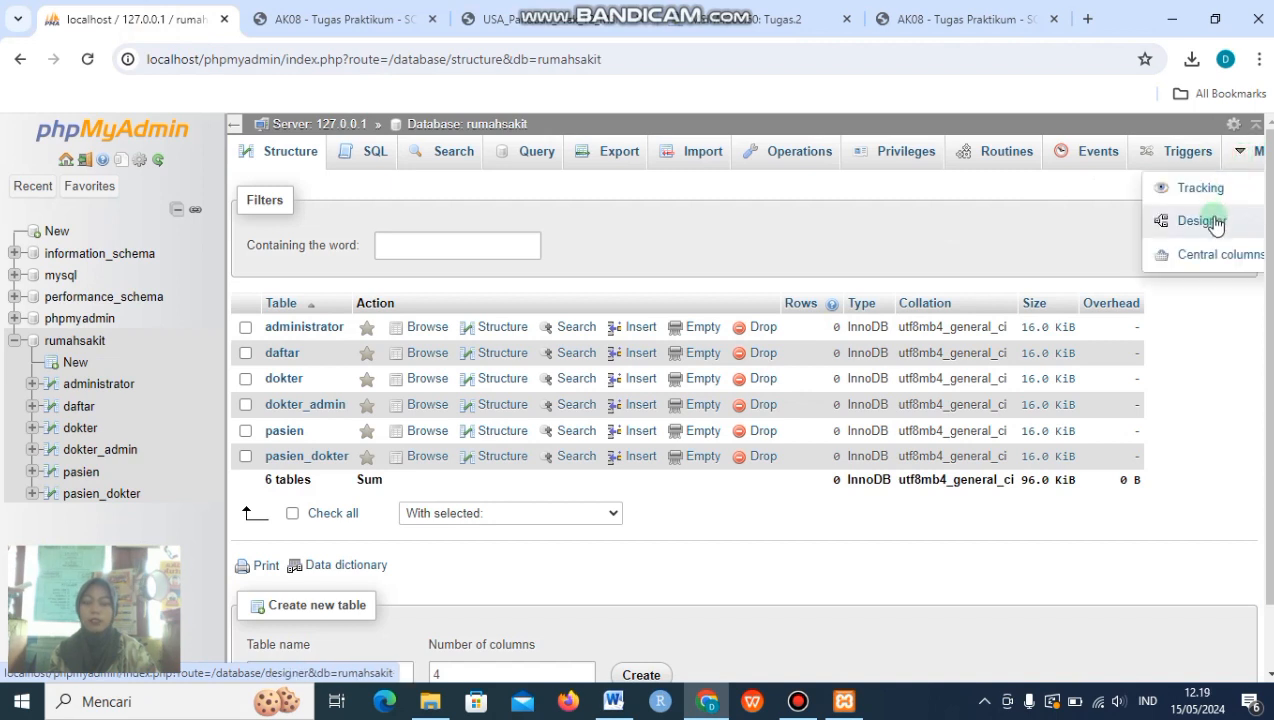
click(1213, 222)
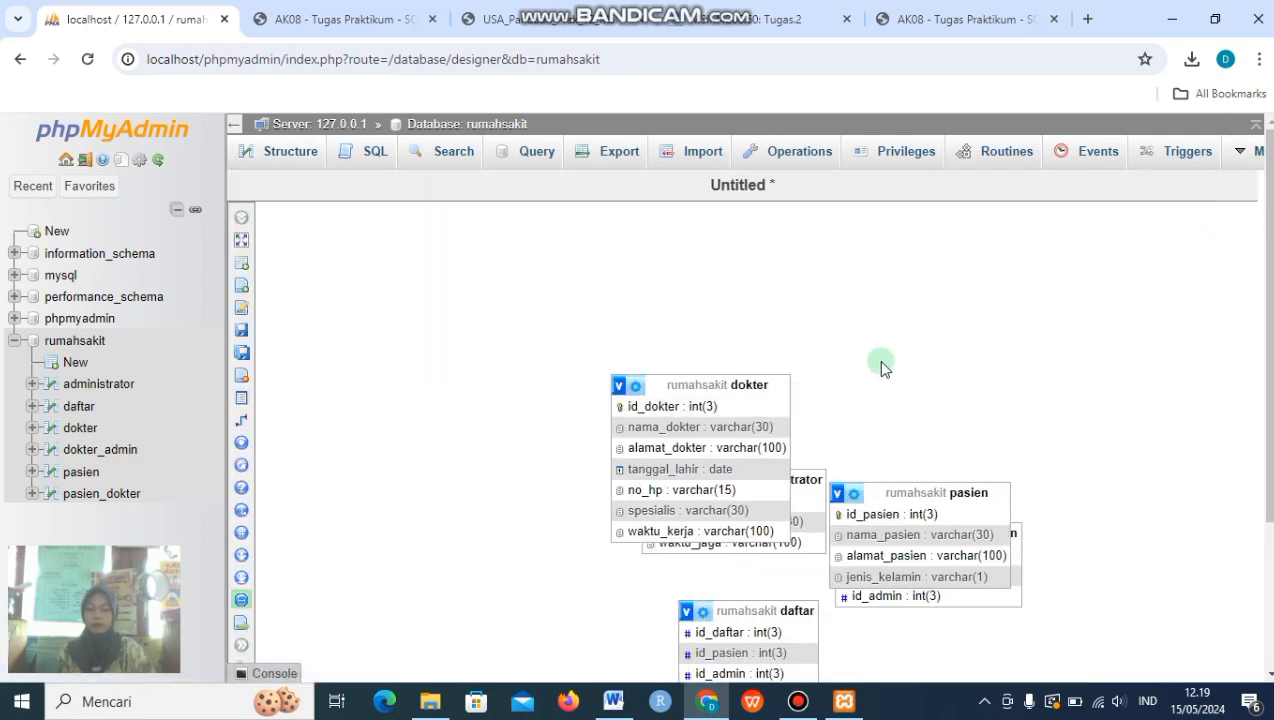
scroll(885, 363, down, 1)
scroll(891, 366, down, 1)
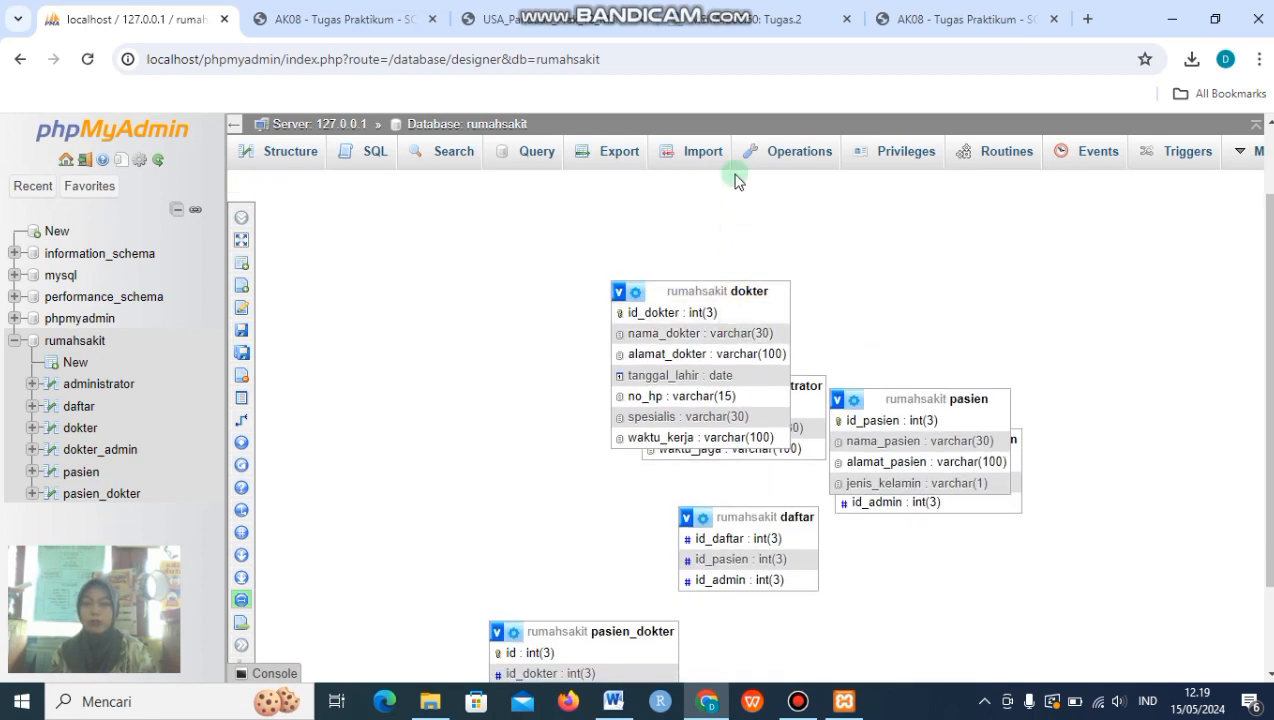
Following Gambar 19, put dokter_admin, administrator and daftar in the diagram's upper row, and dokter and pasien at its lower corners.
click(569, 24)
scroll(755, 450, down, 1)
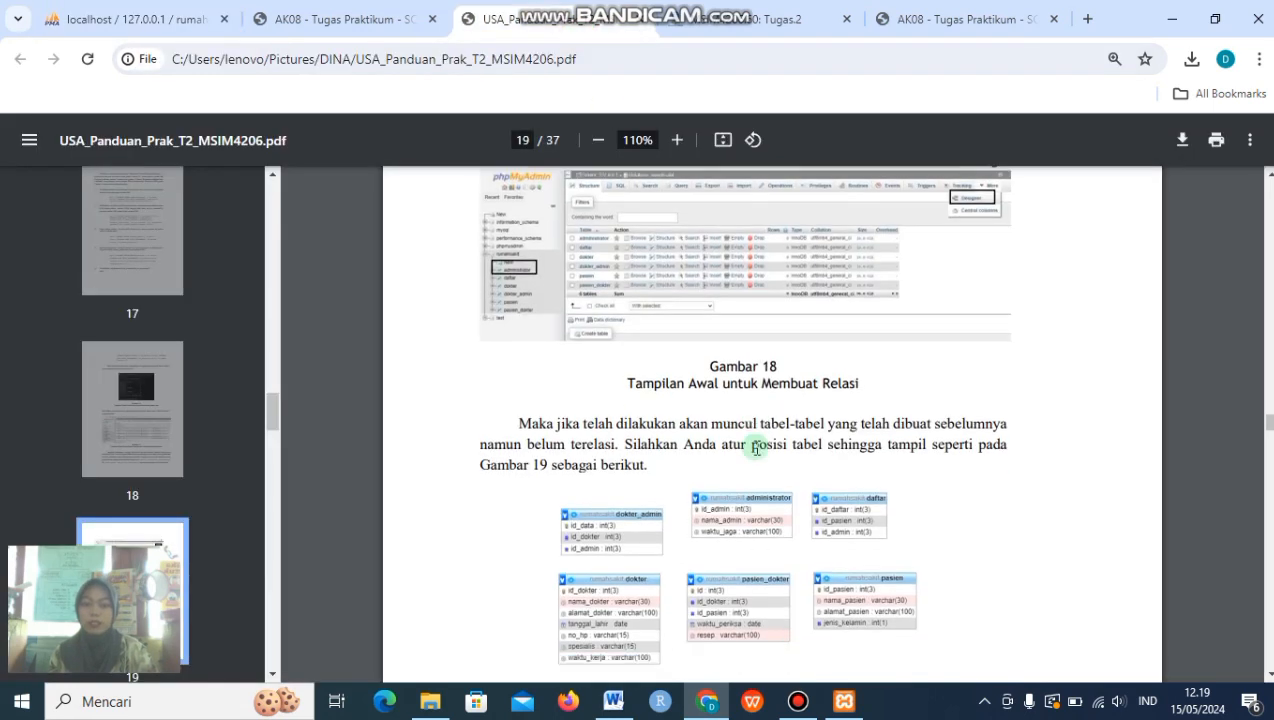
scroll(755, 450, down, 1)
triple_click(677, 141)
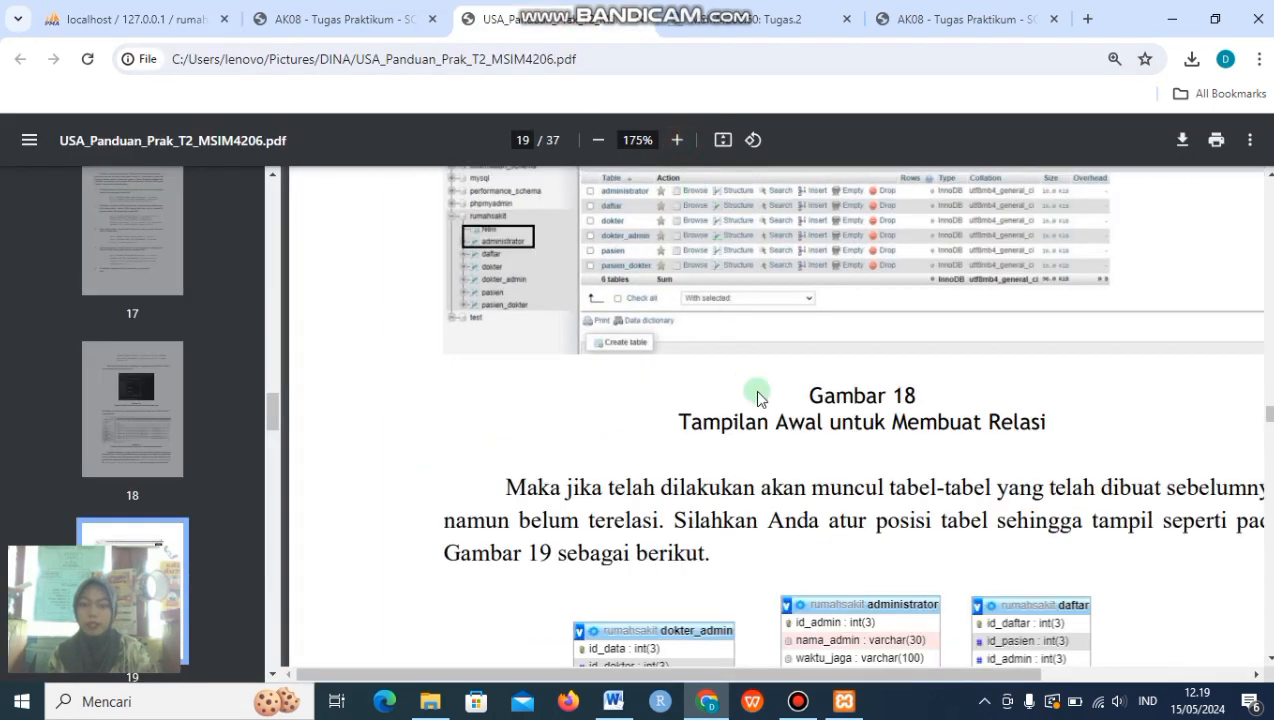
scroll(757, 398, down, 3)
scroll(757, 398, down, 1)
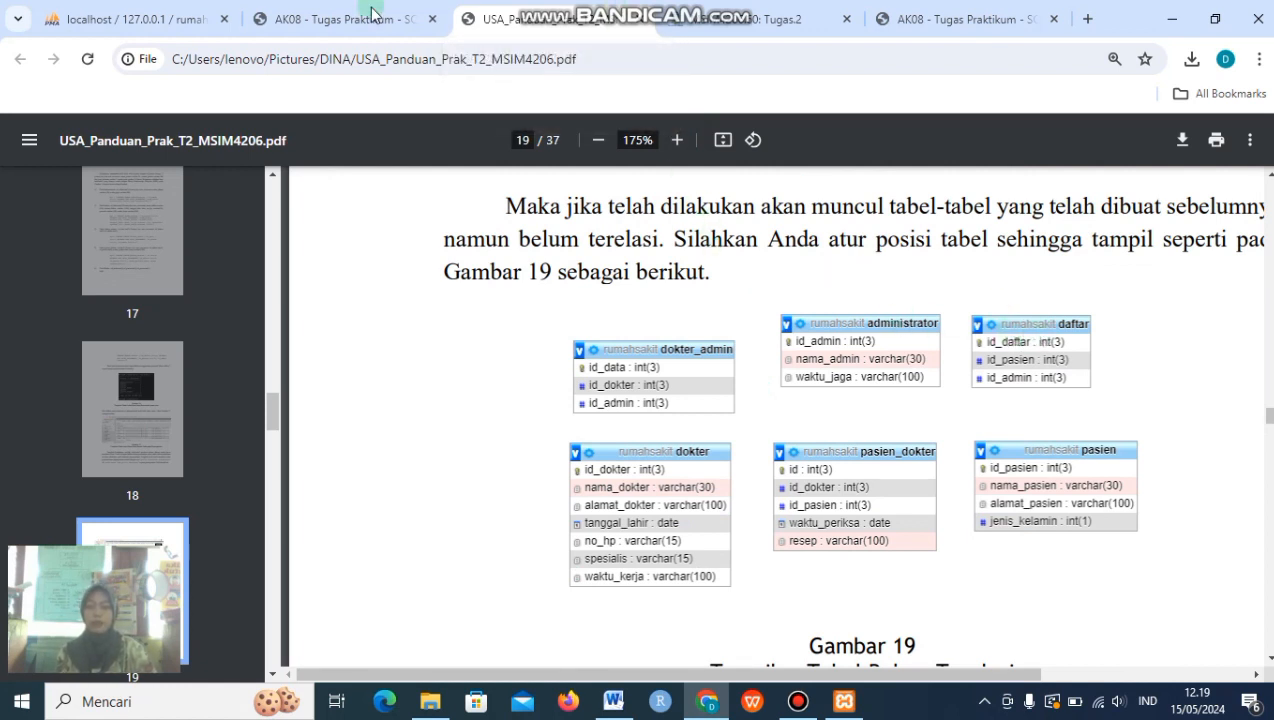
click(162, 20)
drag(755, 302, 527, 543)
drag(904, 398, 1034, 563)
drag(958, 442, 524, 309)
drag(799, 387, 830, 293)
drag(799, 517, 1046, 288)
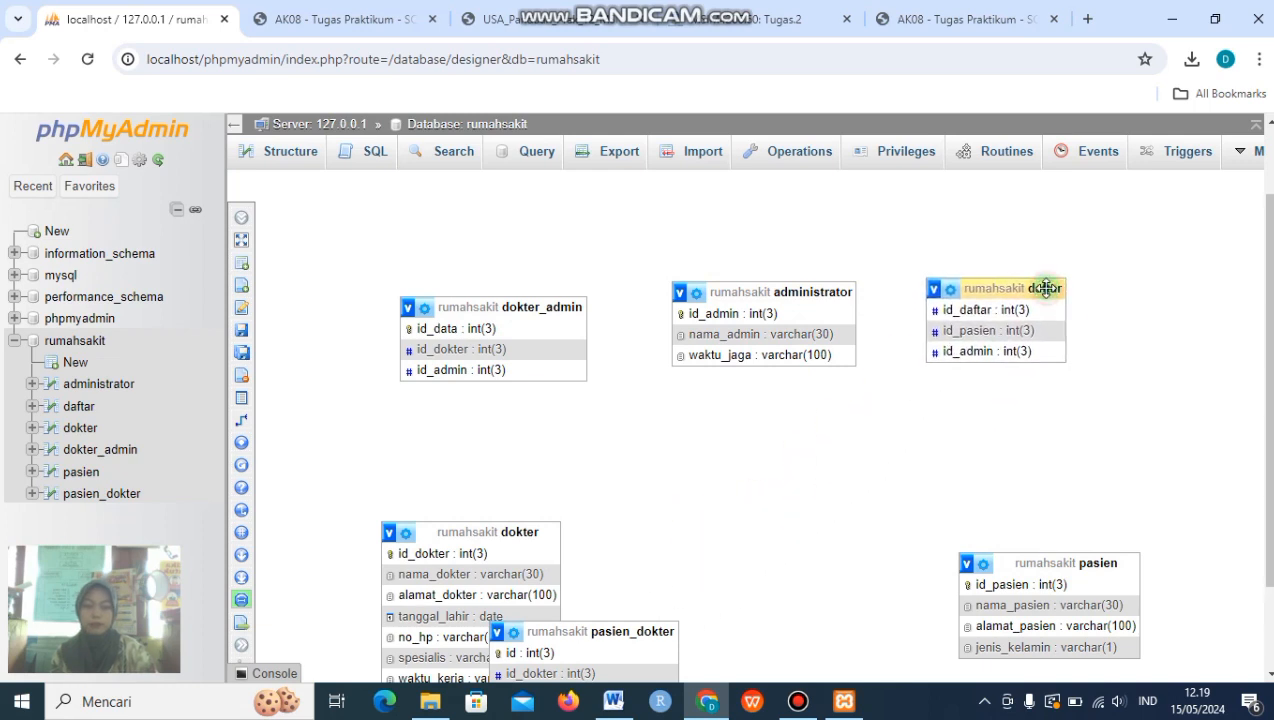
Align dokter, pasien_dokter and pasien in the diagram's lower row and check the layout against Gambar 19.
click(568, 25)
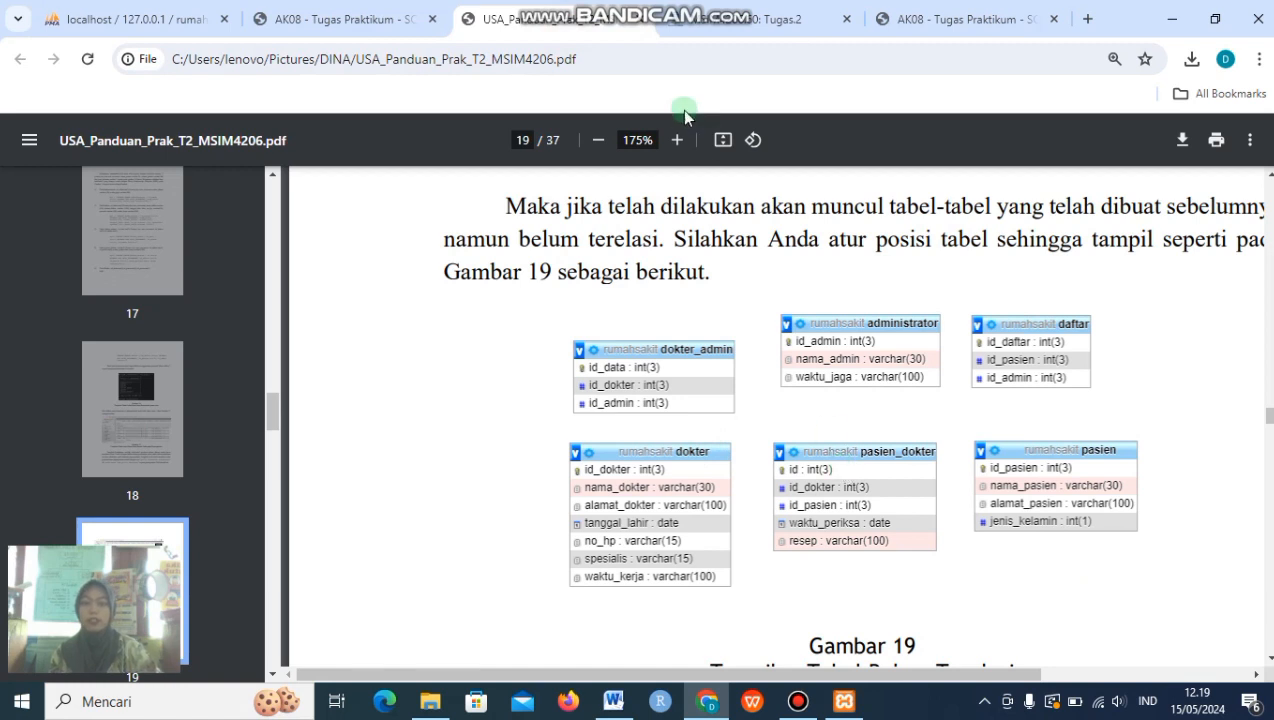
click(188, 20)
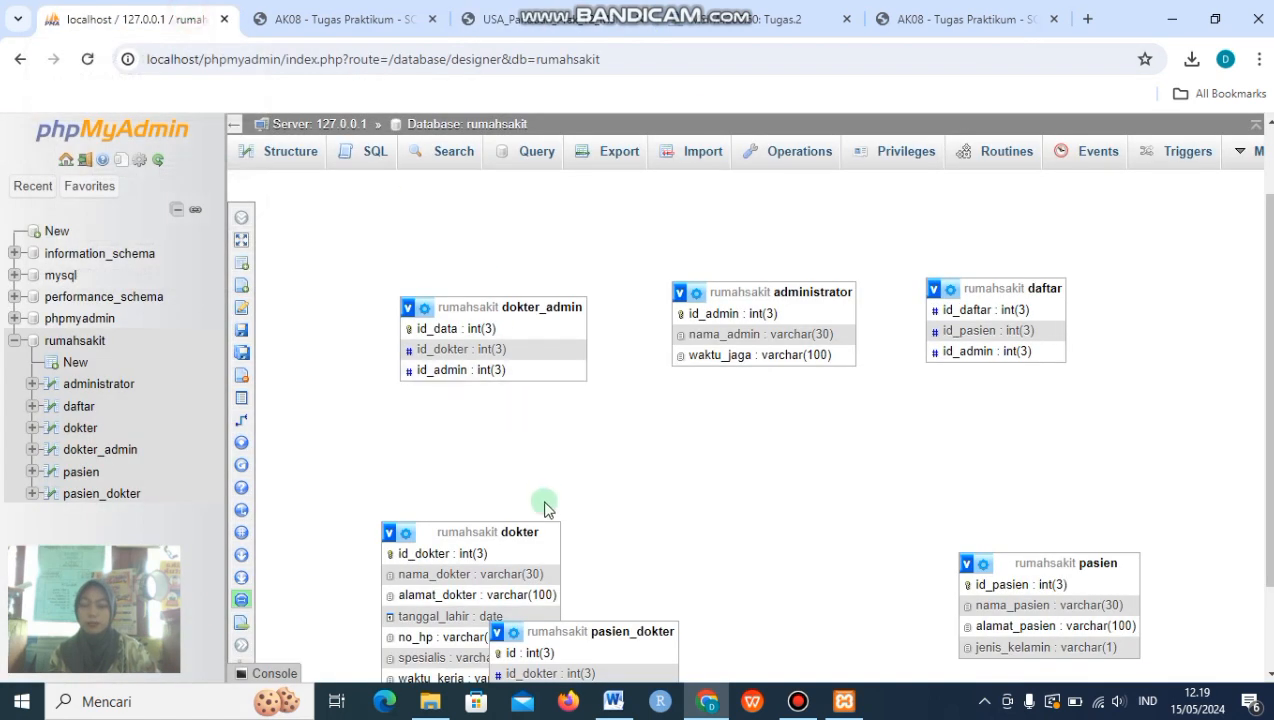
drag(534, 531, 557, 496)
drag(655, 631, 837, 475)
drag(1013, 563, 987, 506)
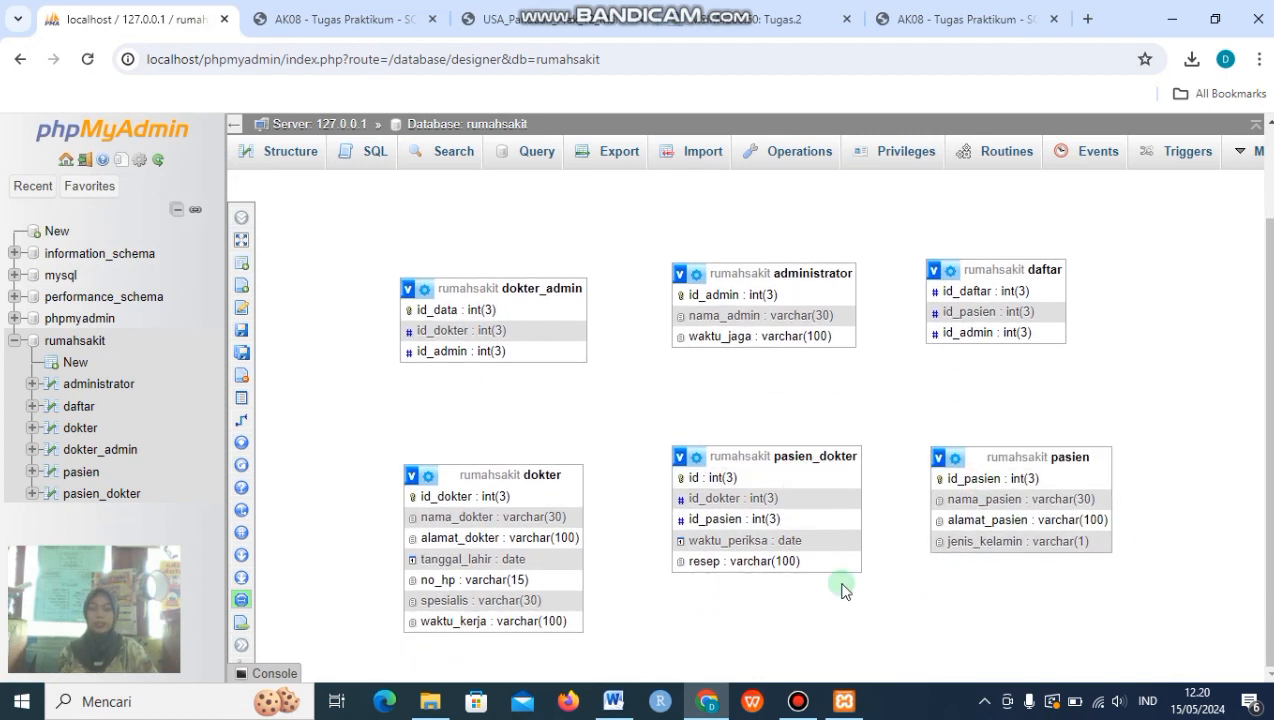
click(520, 22)
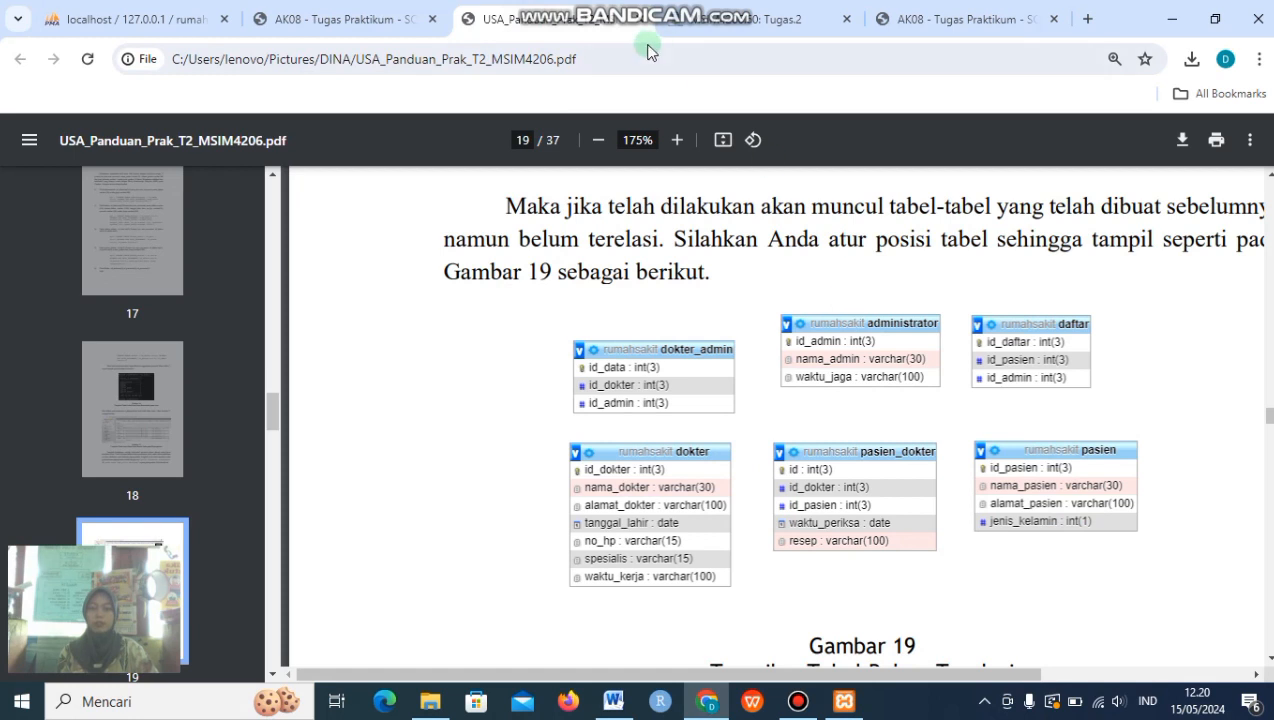
click(190, 20)
Save the designer layout as a page named SQL.
mouse_move(264, 290)
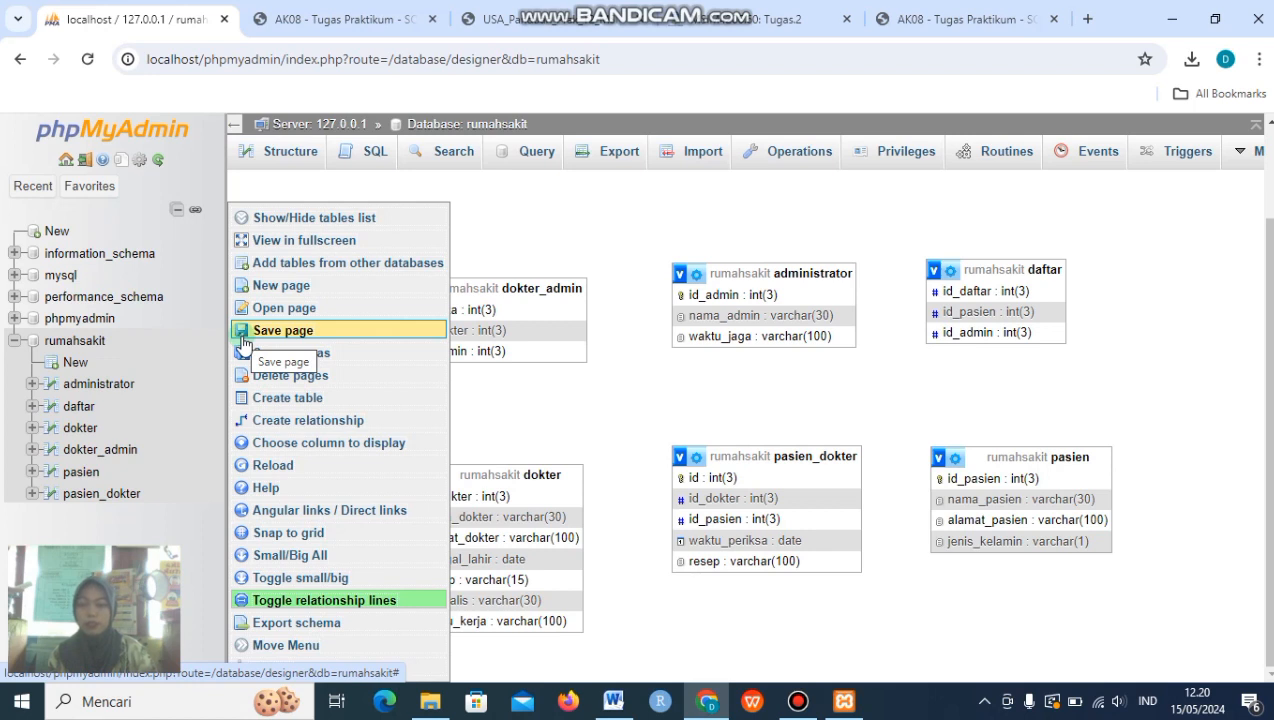
click(245, 332)
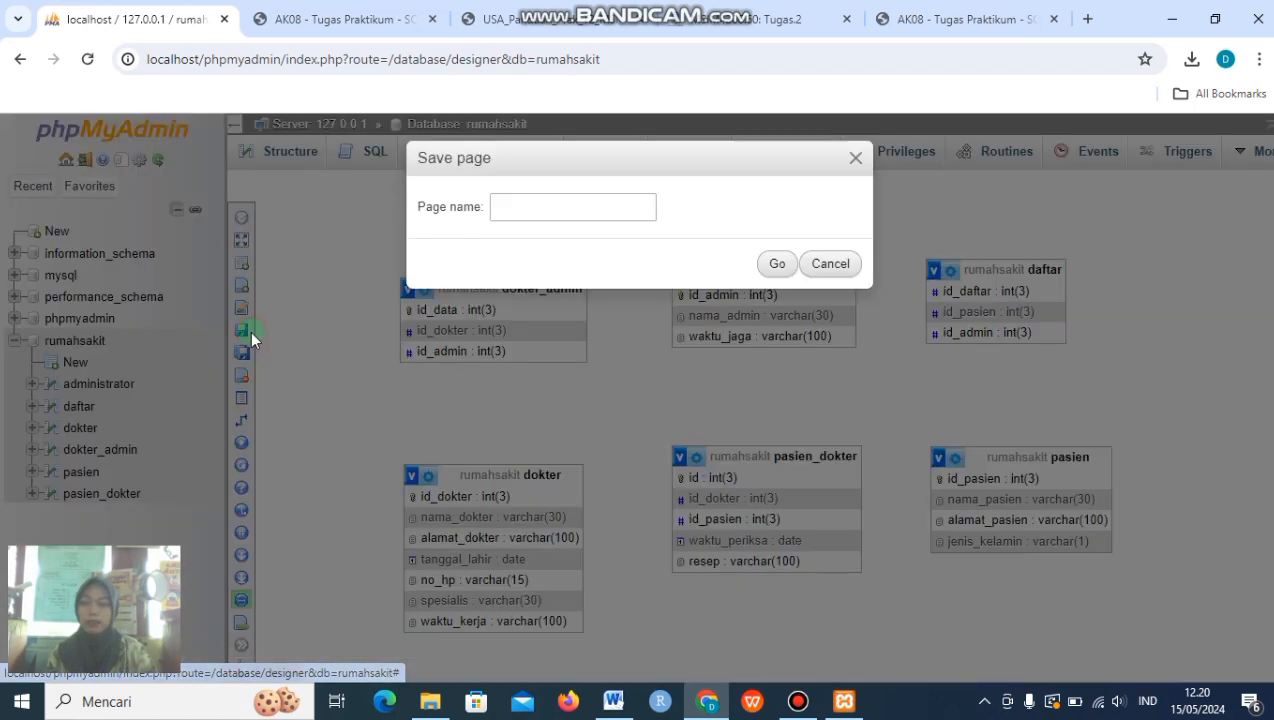
click(553, 208)
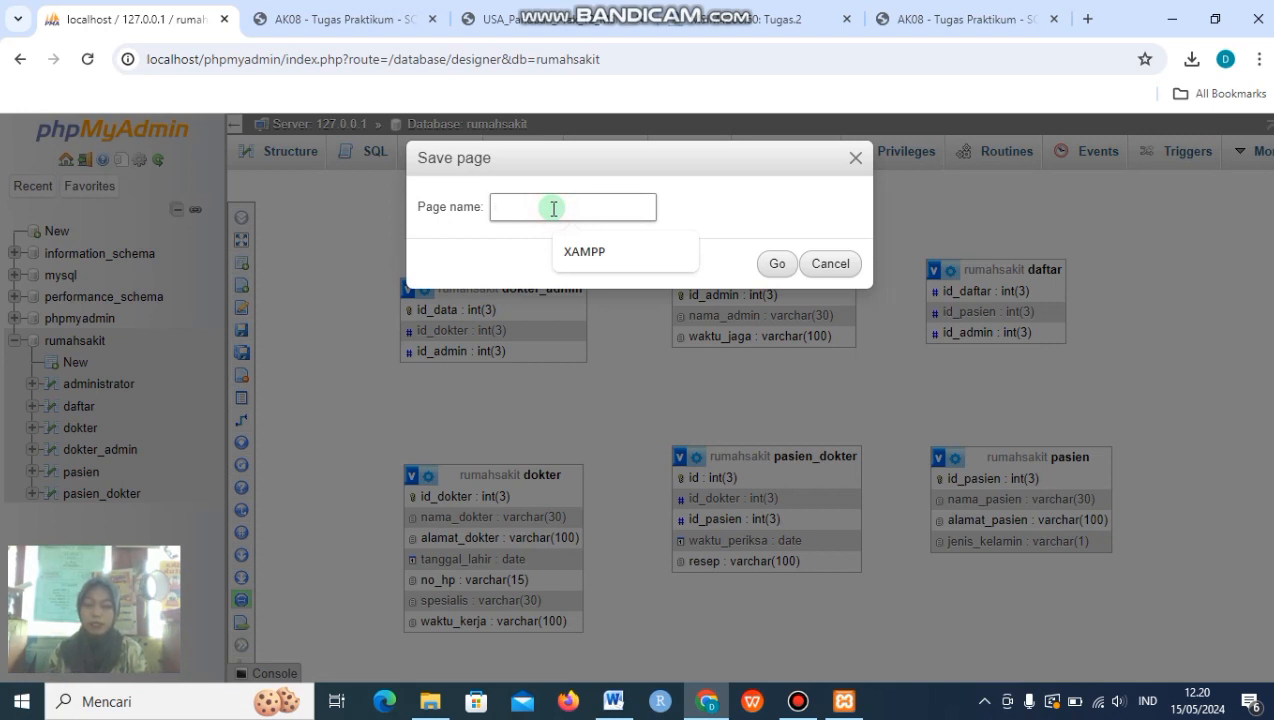
text(SQL)
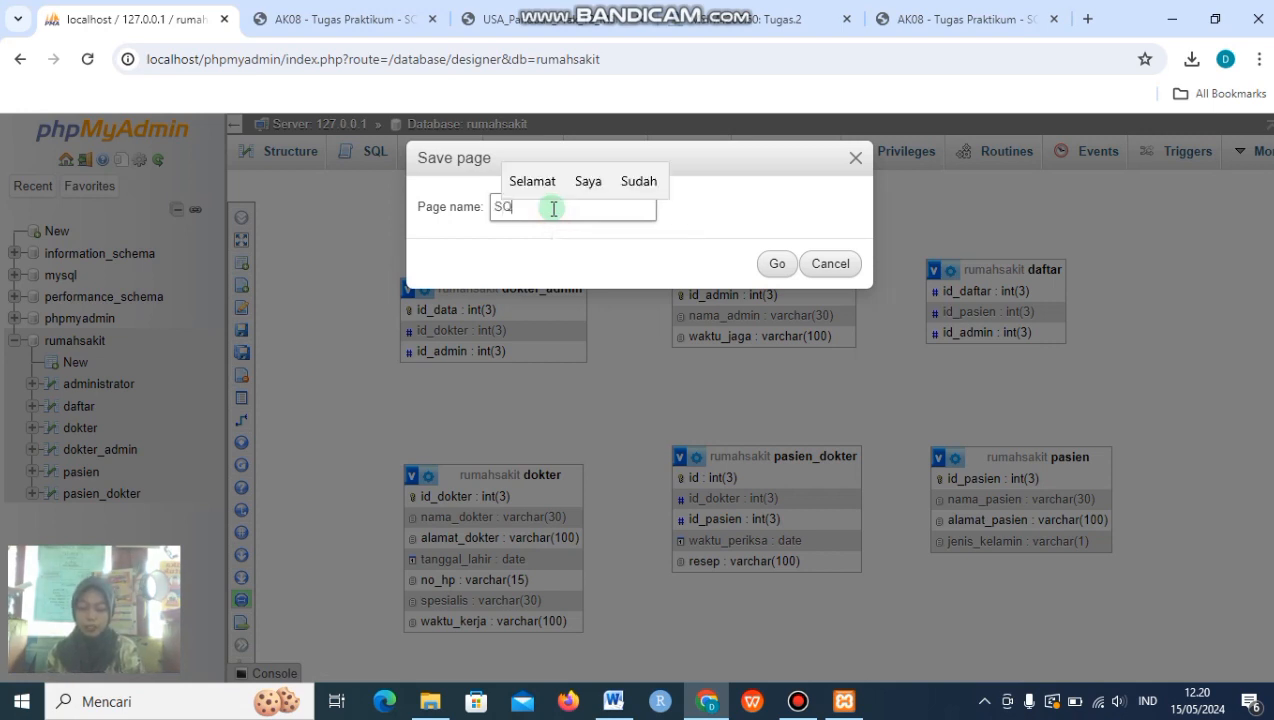
click(770, 262)
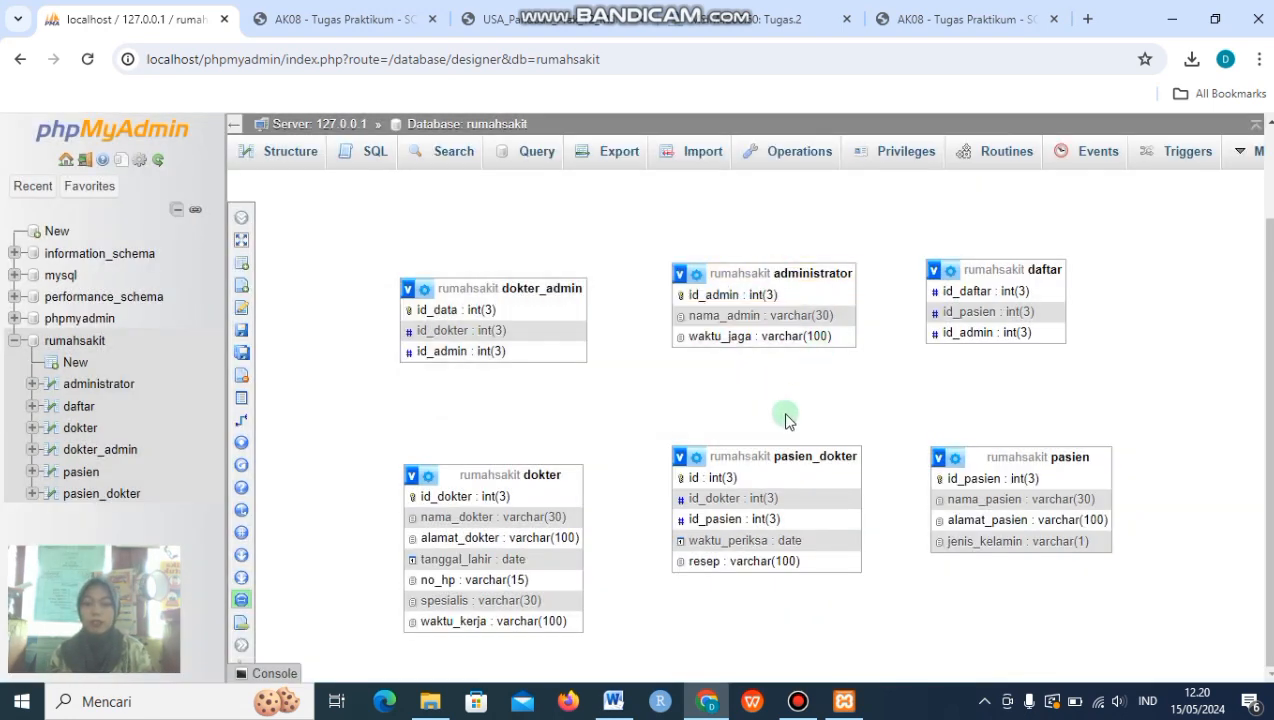
Read the guide's foreign key section: the key fields for dokter_admin, daftar and pasien_dokter, and the index setting in Gambar 20.
click(540, 28)
scroll(860, 550, down, 4)
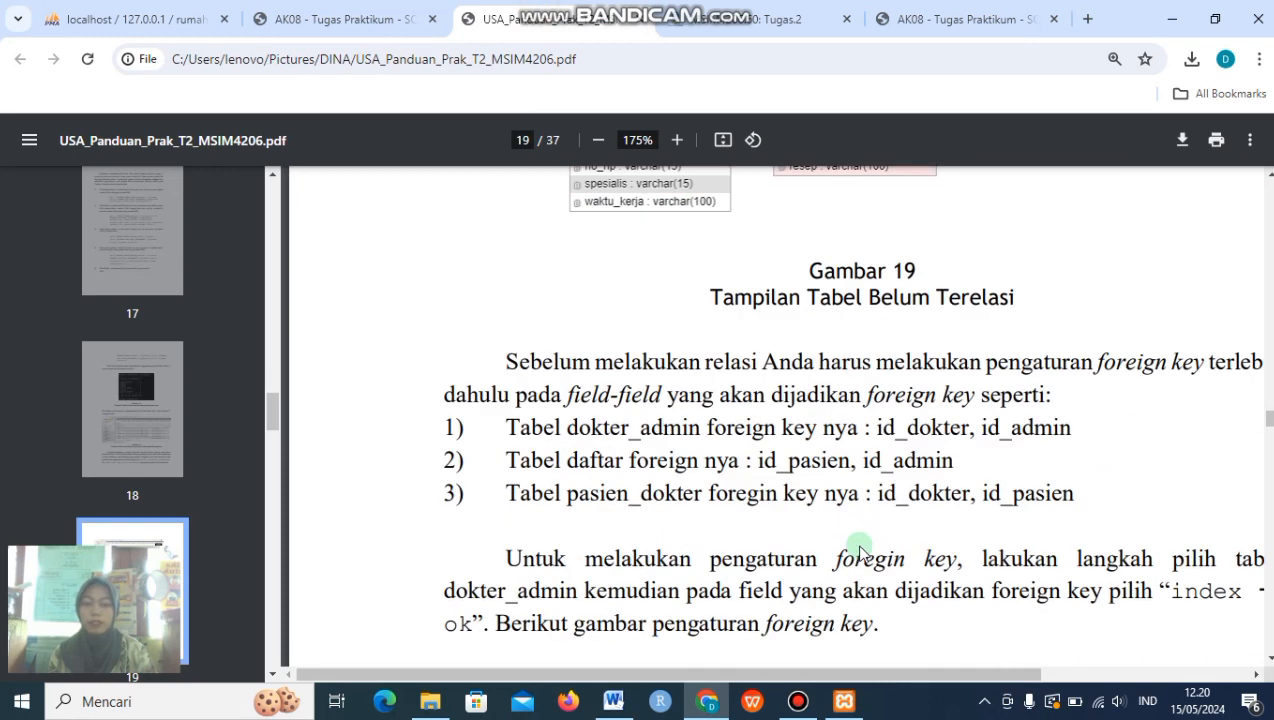
scroll(860, 550, down, 1)
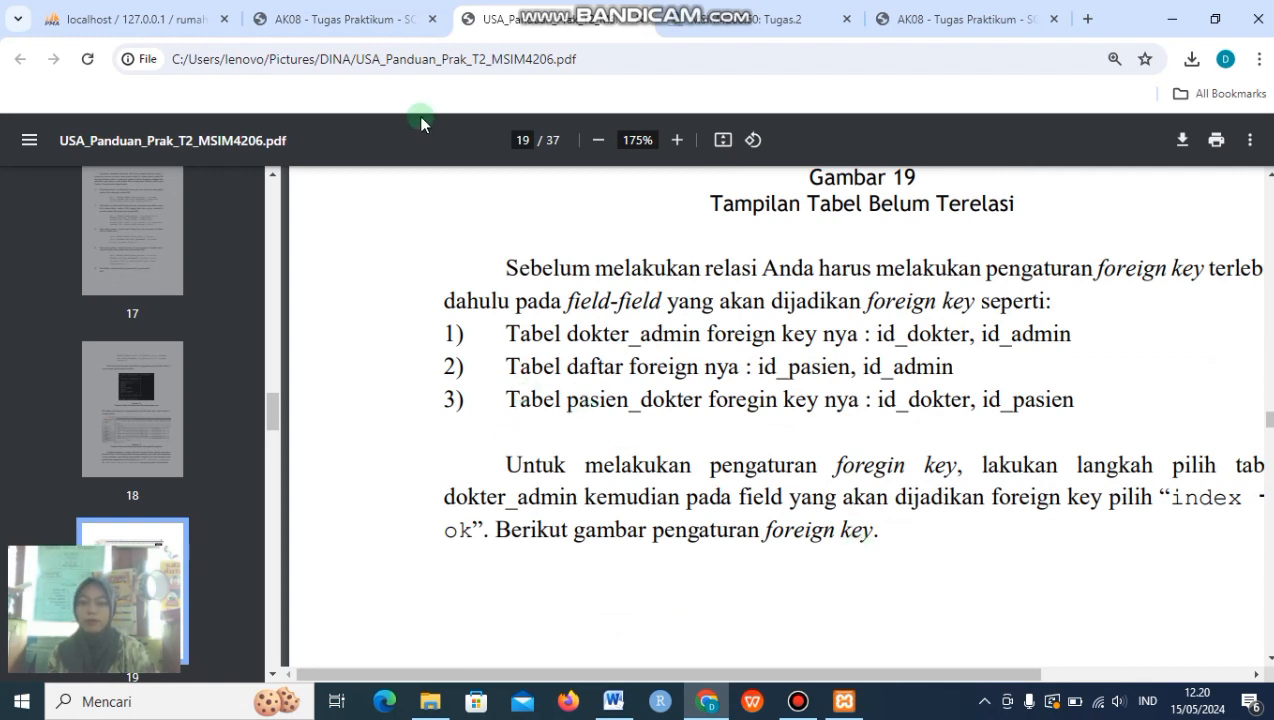
mouse_move(686, 6)
click(727, 11)
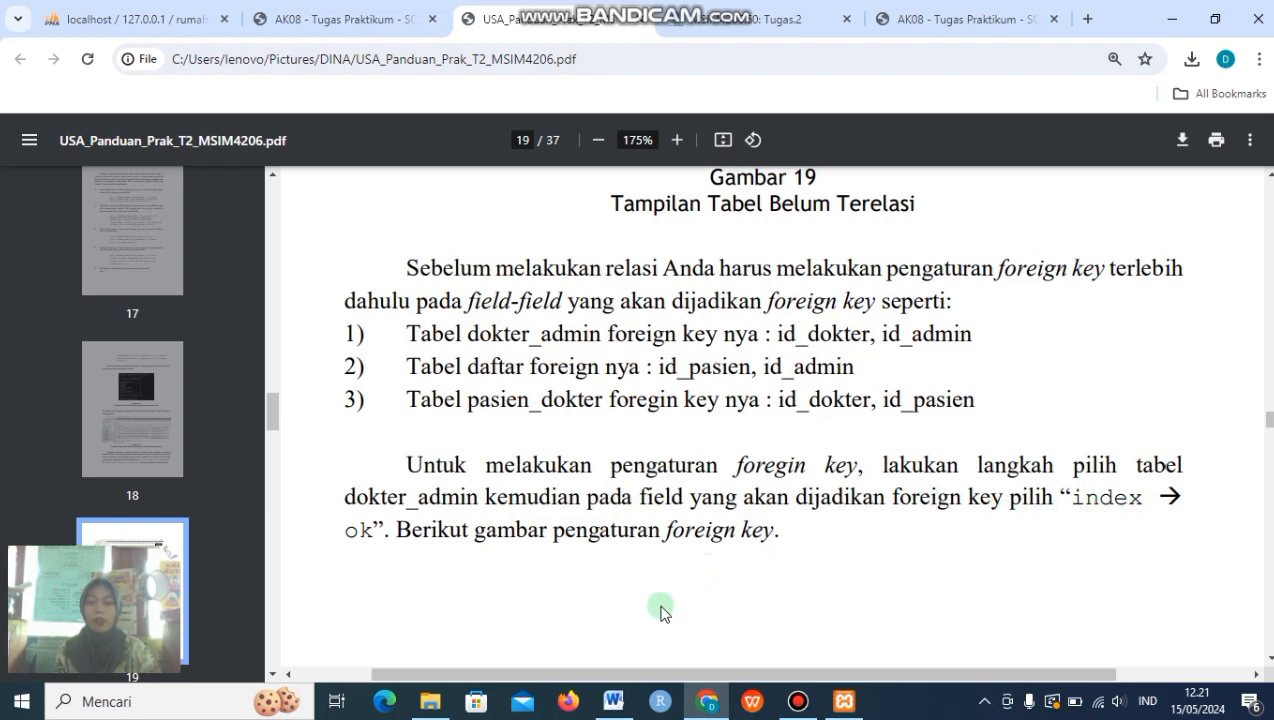
scroll(575, 518, down, 6)
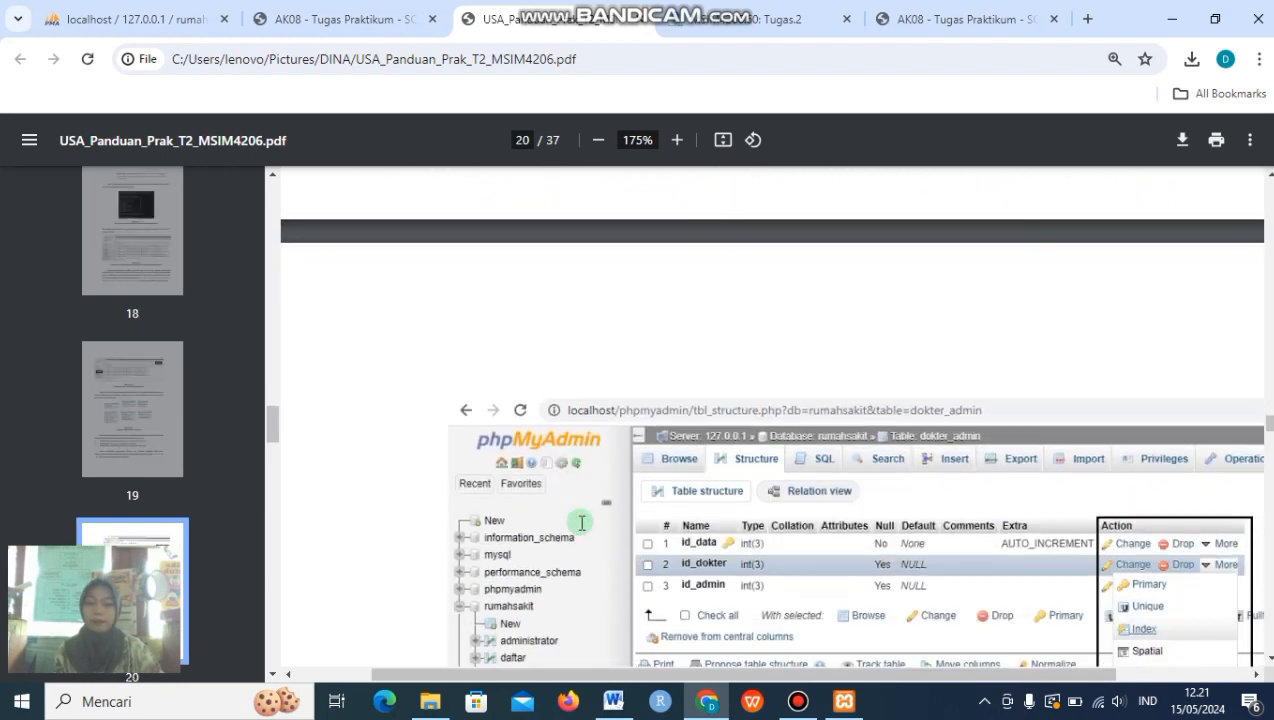
scroll(581, 522, down, 2)
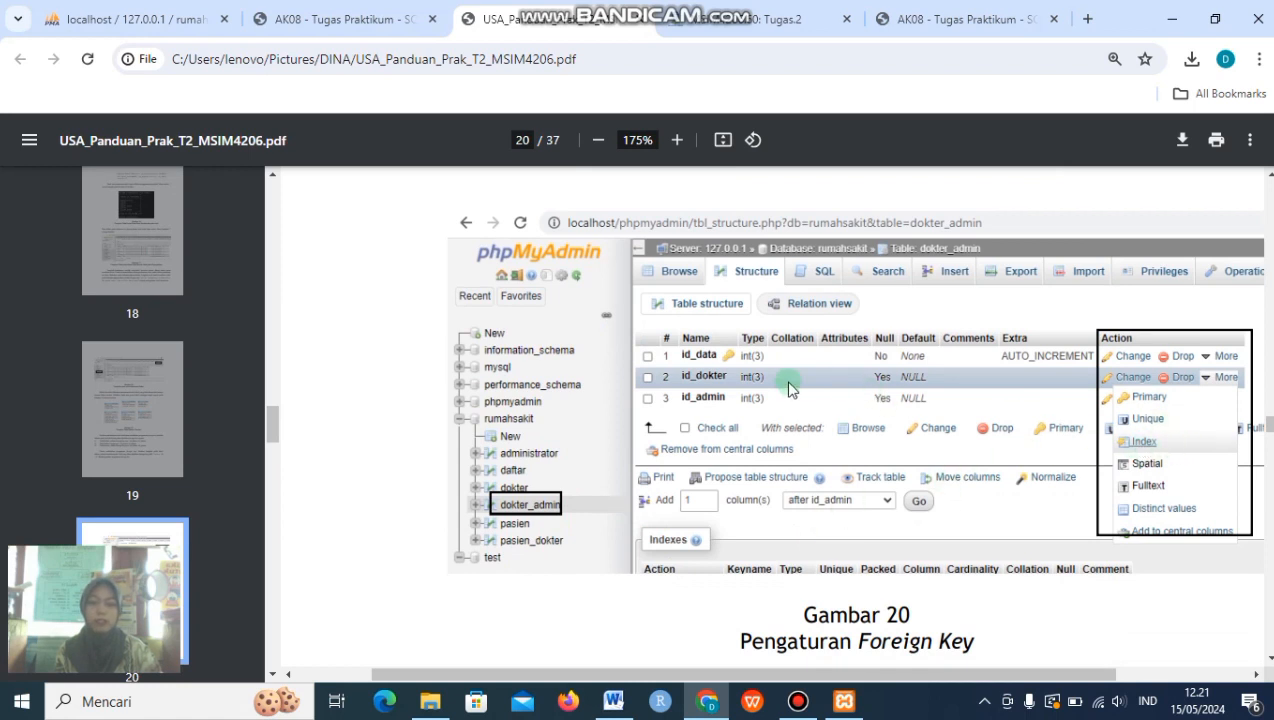
scroll(711, 387, up, 8)
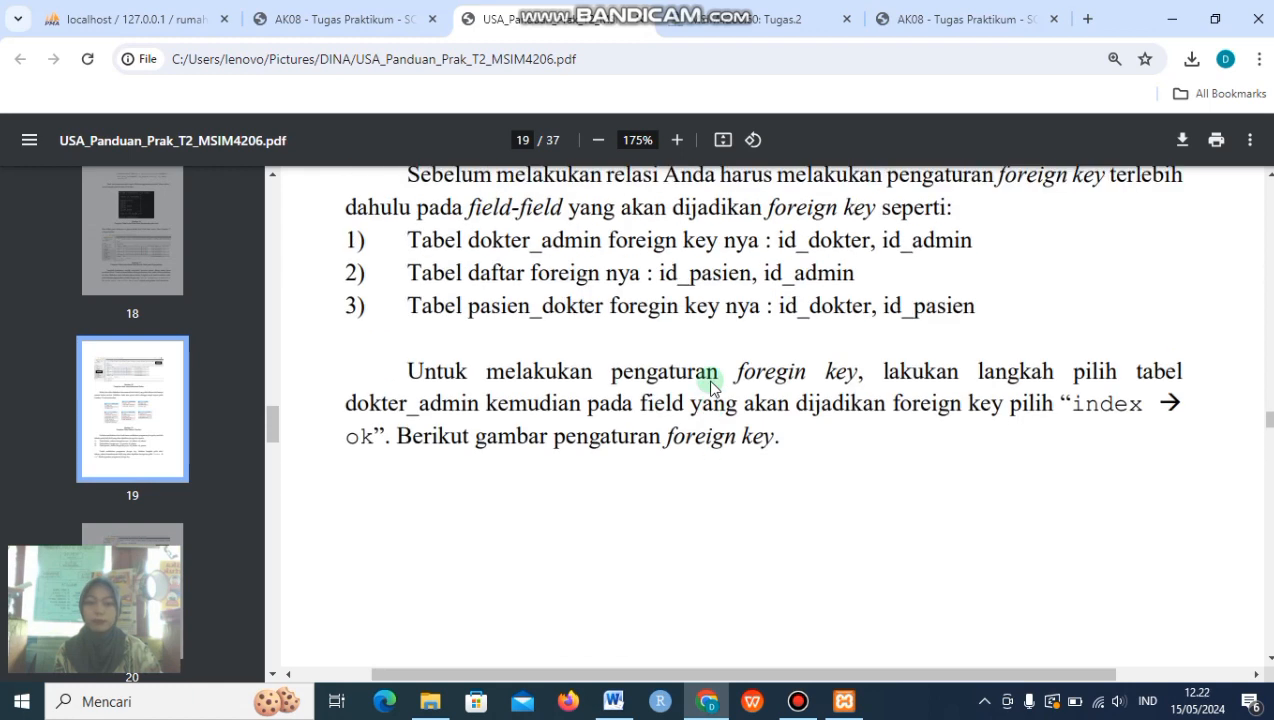
scroll(711, 387, up, 2)
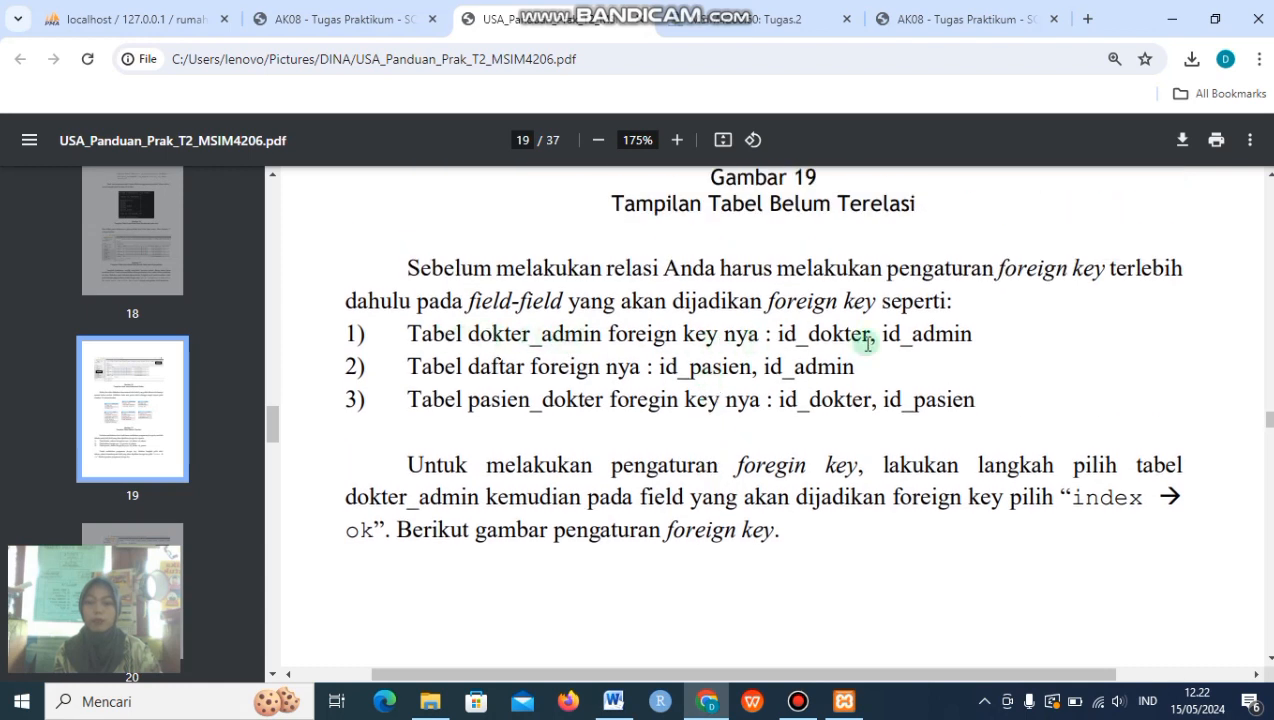
scroll(871, 421, up, 2)
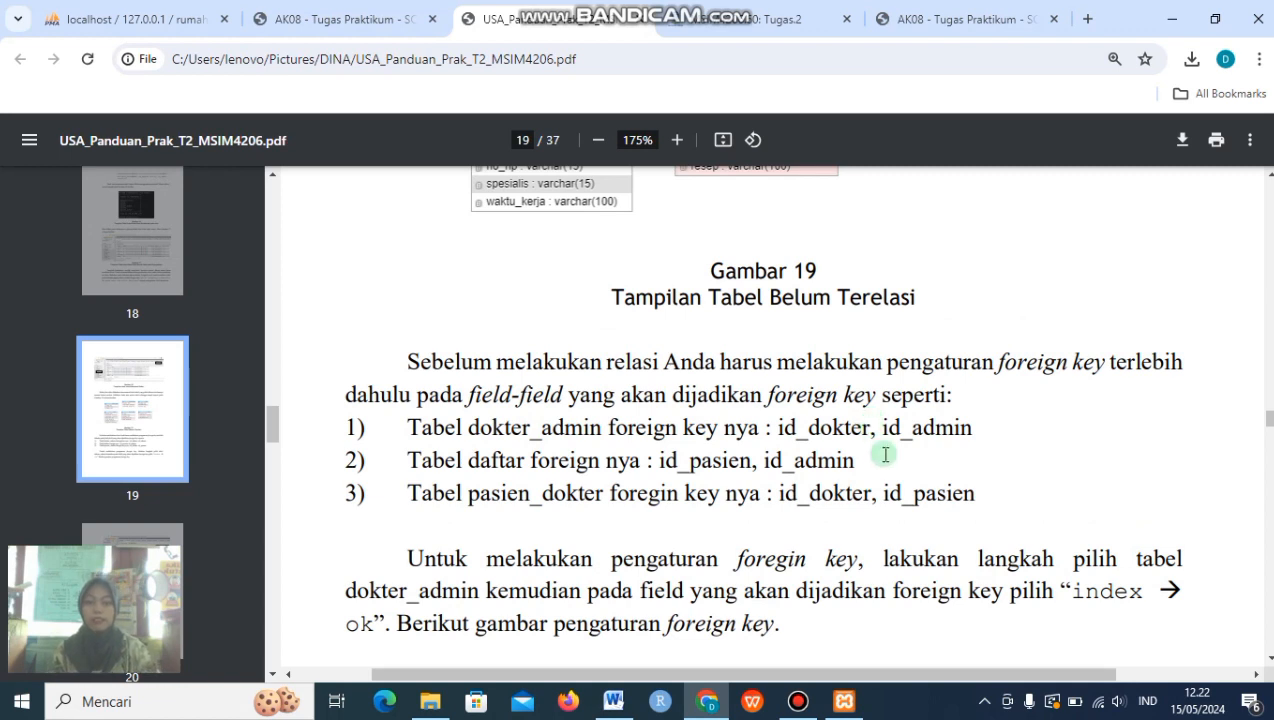
scroll(822, 452, down, 6)
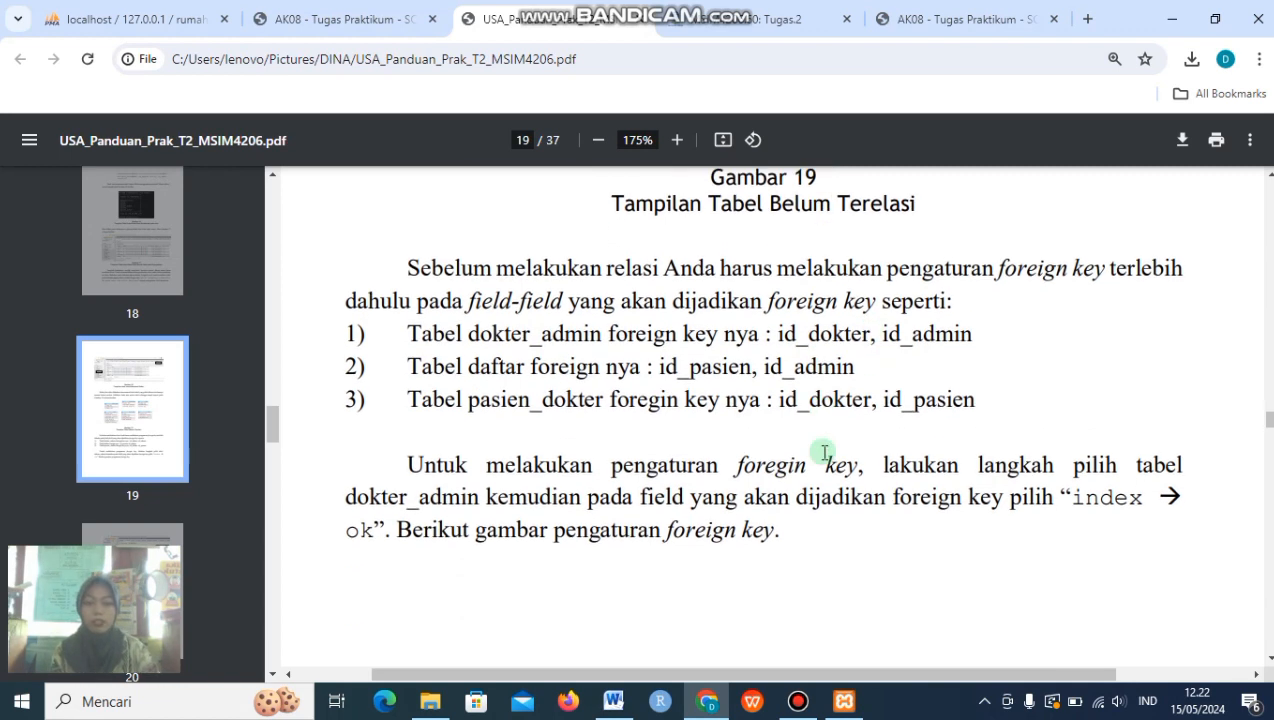
Open the rumahsakit database's table list and recheck the guide's foreign key section.
scroll(822, 452, up, 8)
click(154, 25)
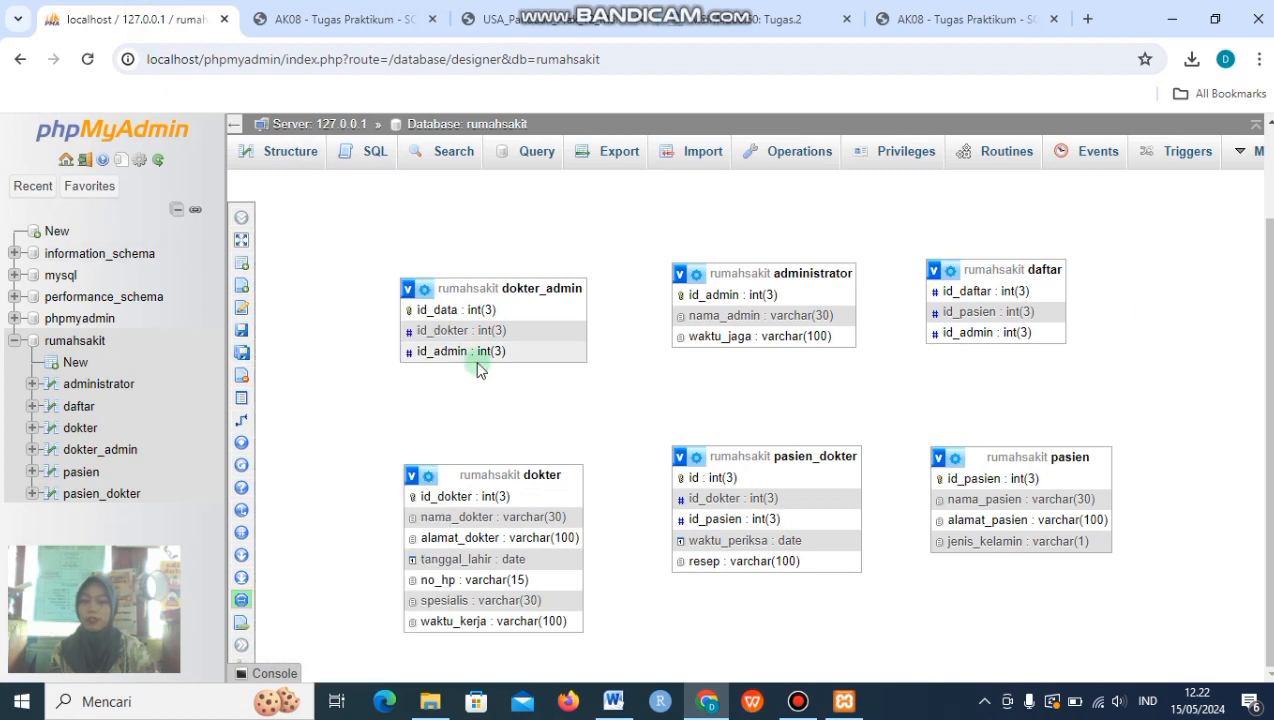
click(99, 342)
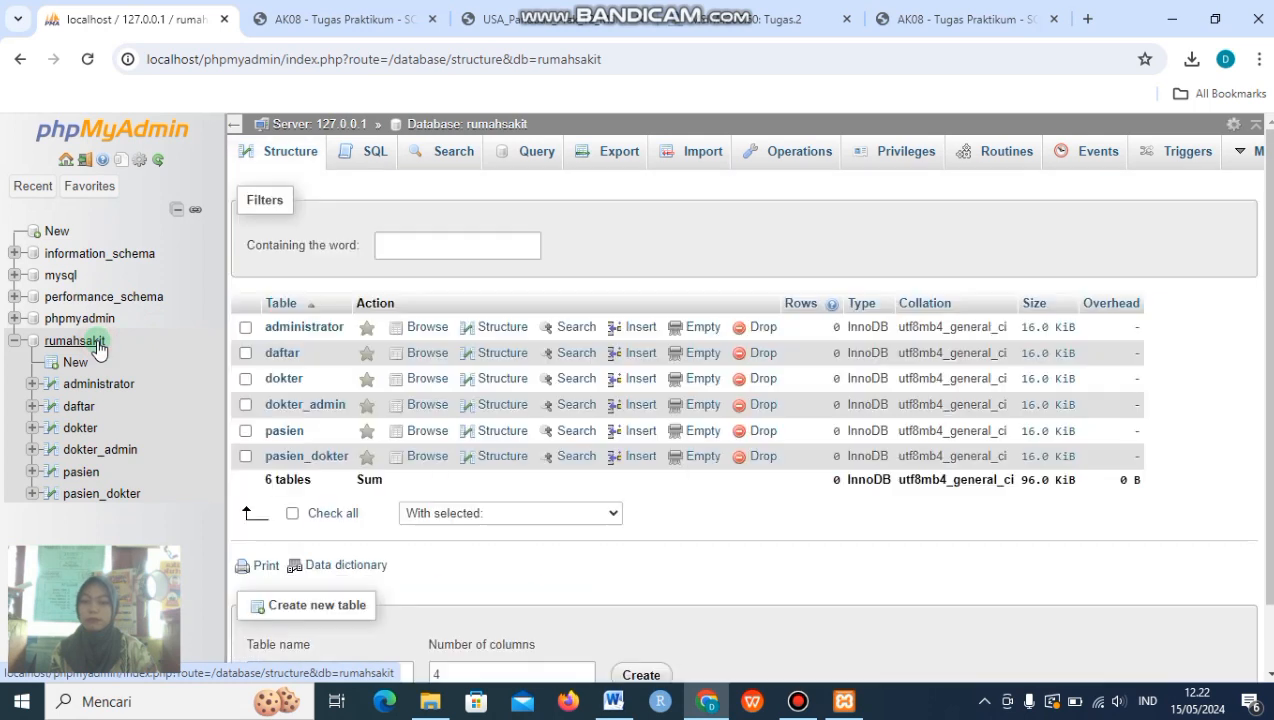
click(317, 158)
click(289, 330)
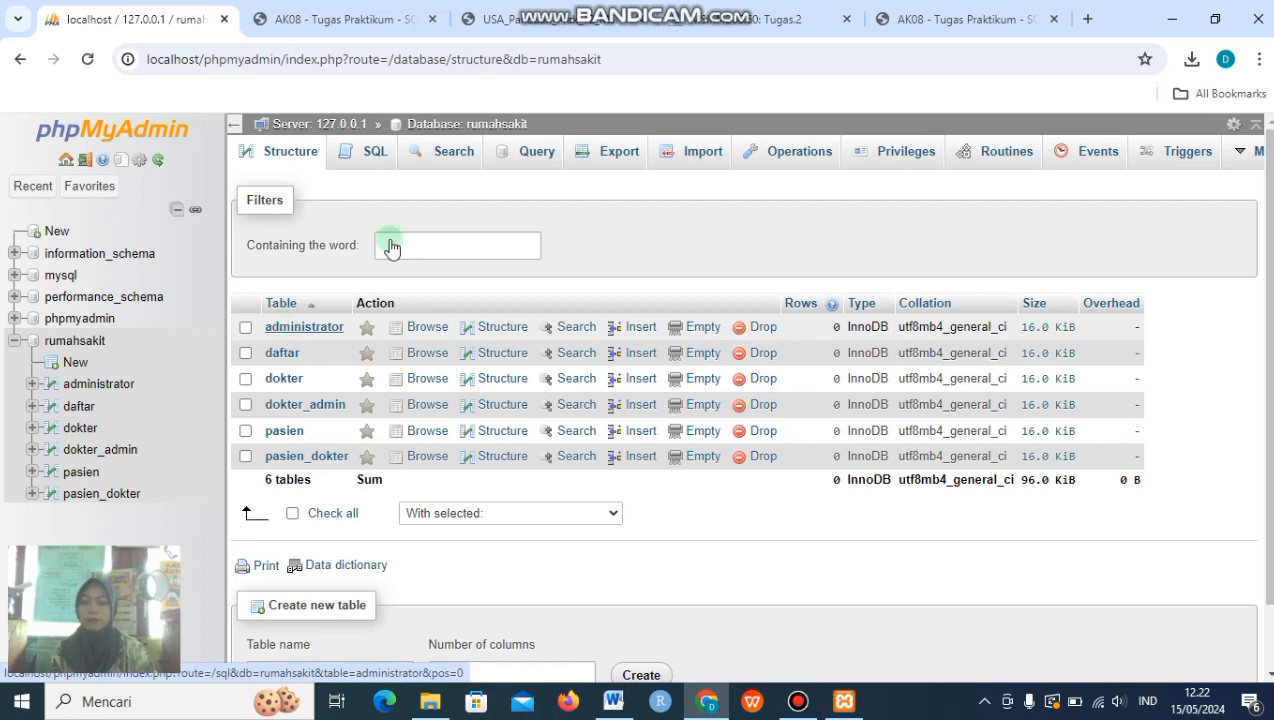
click(545, 19)
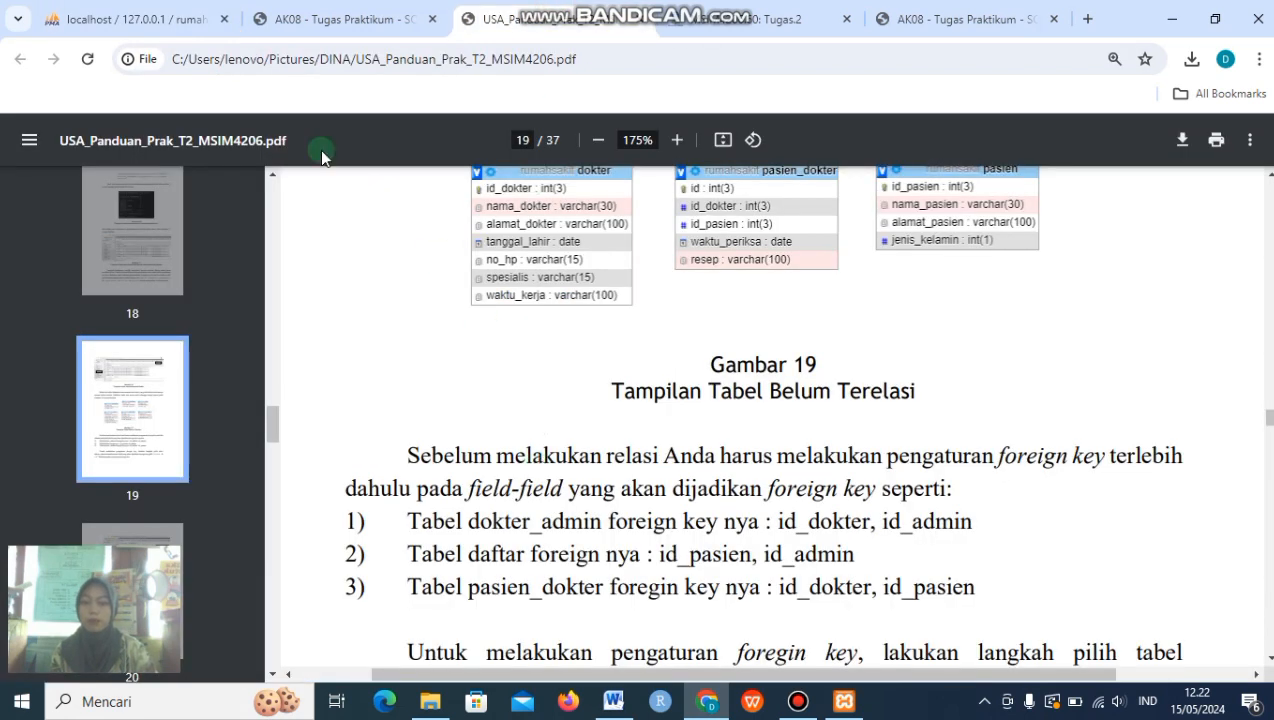
click(158, 19)
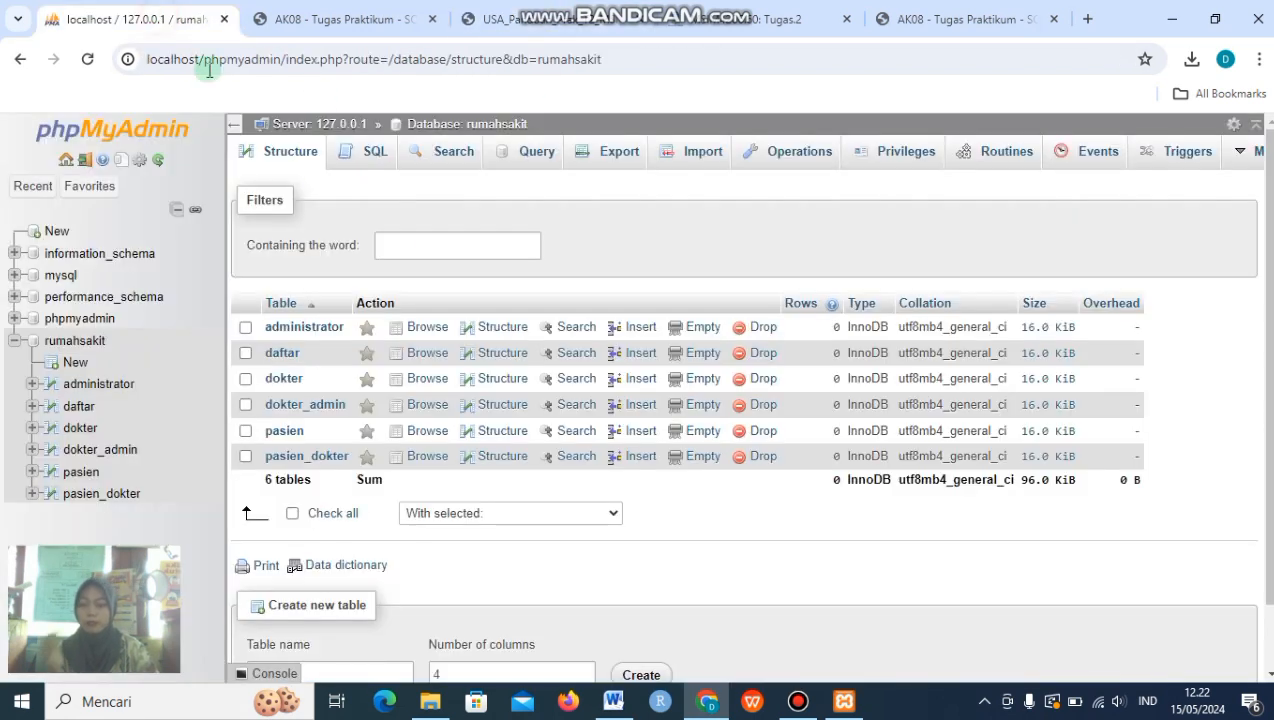
View the structure of the dokter table and compare it with the guide's foreign key list.
click(281, 377)
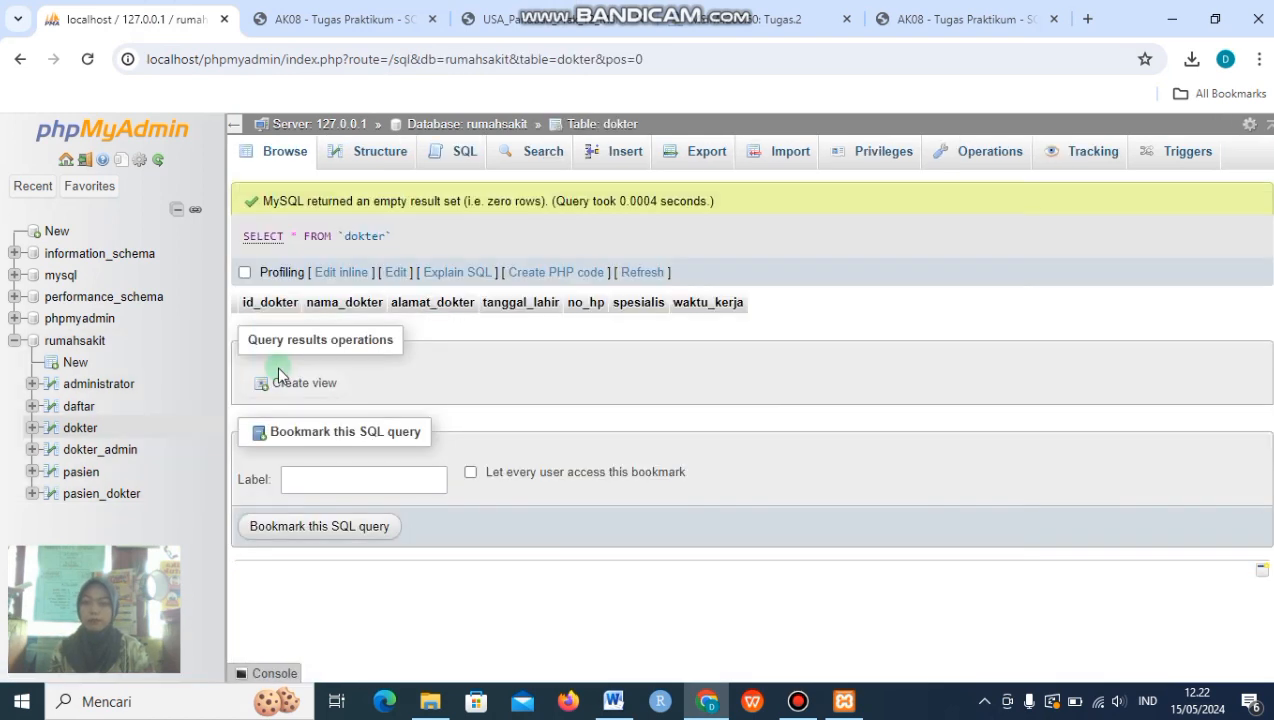
click(362, 158)
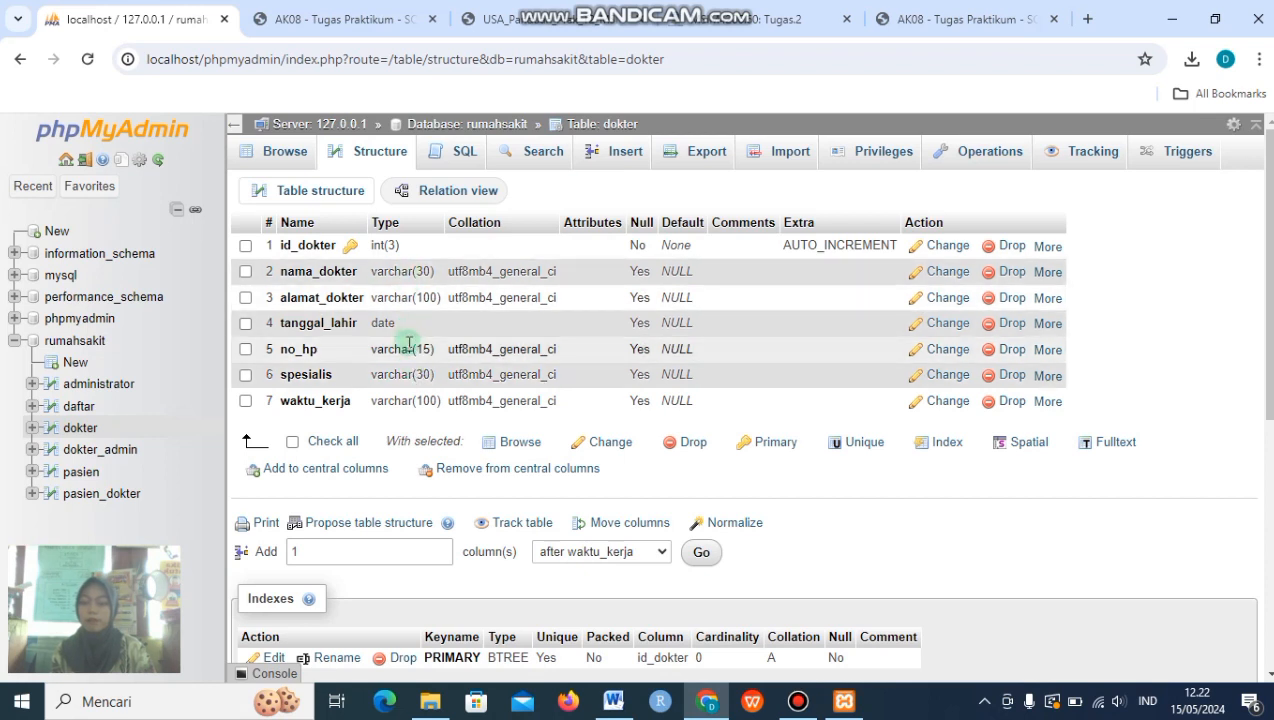
click(507, 20)
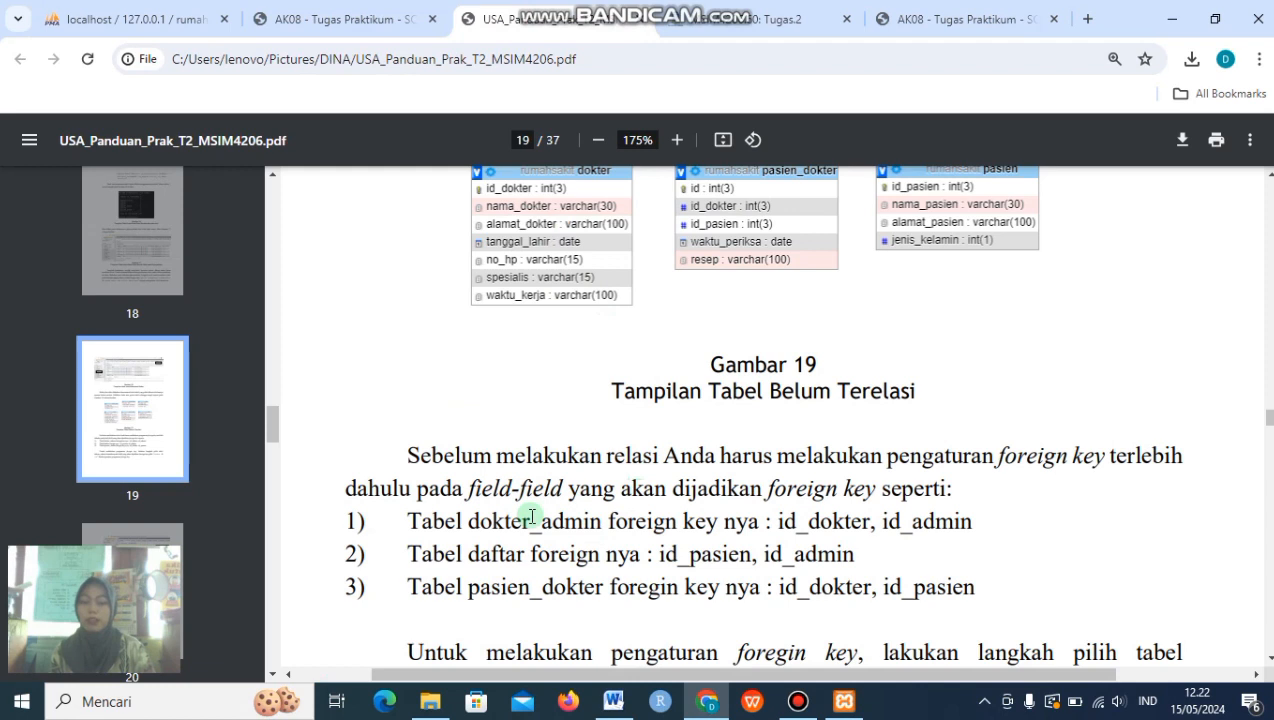
Open the structure of the dokter_admin table and add an index on its id_dokter column.
click(172, 19)
click(101, 450)
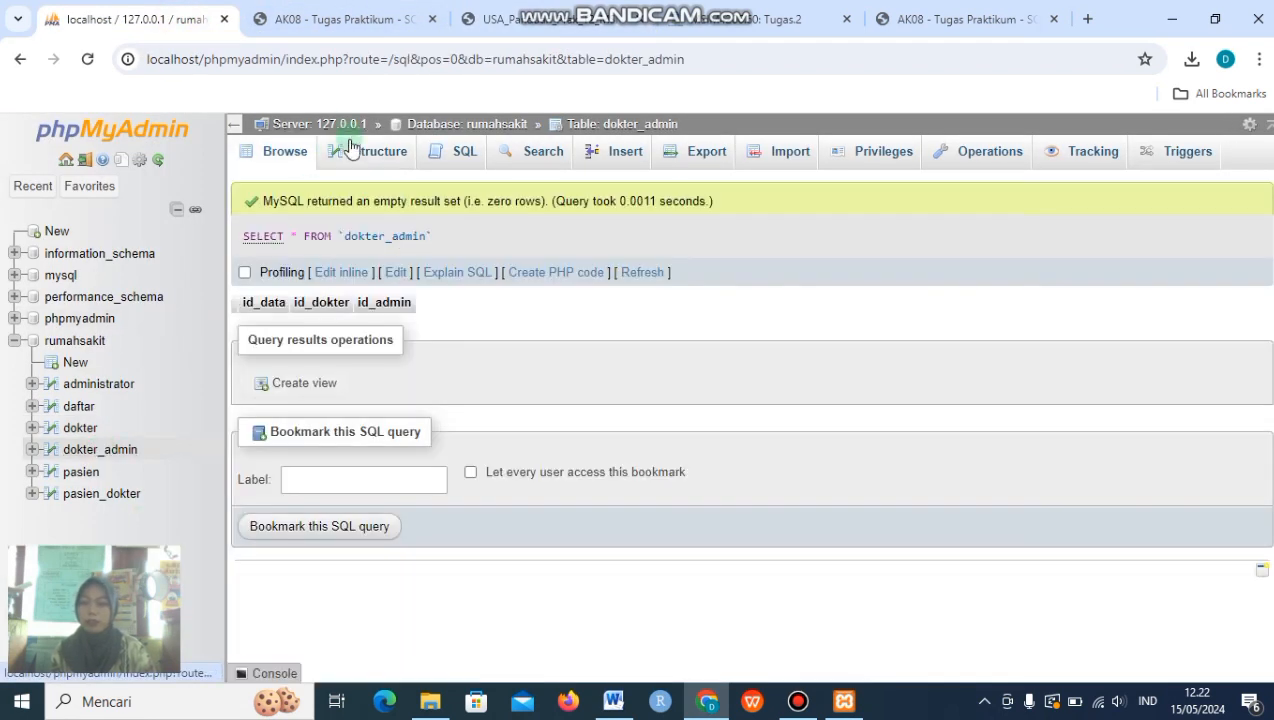
click(350, 149)
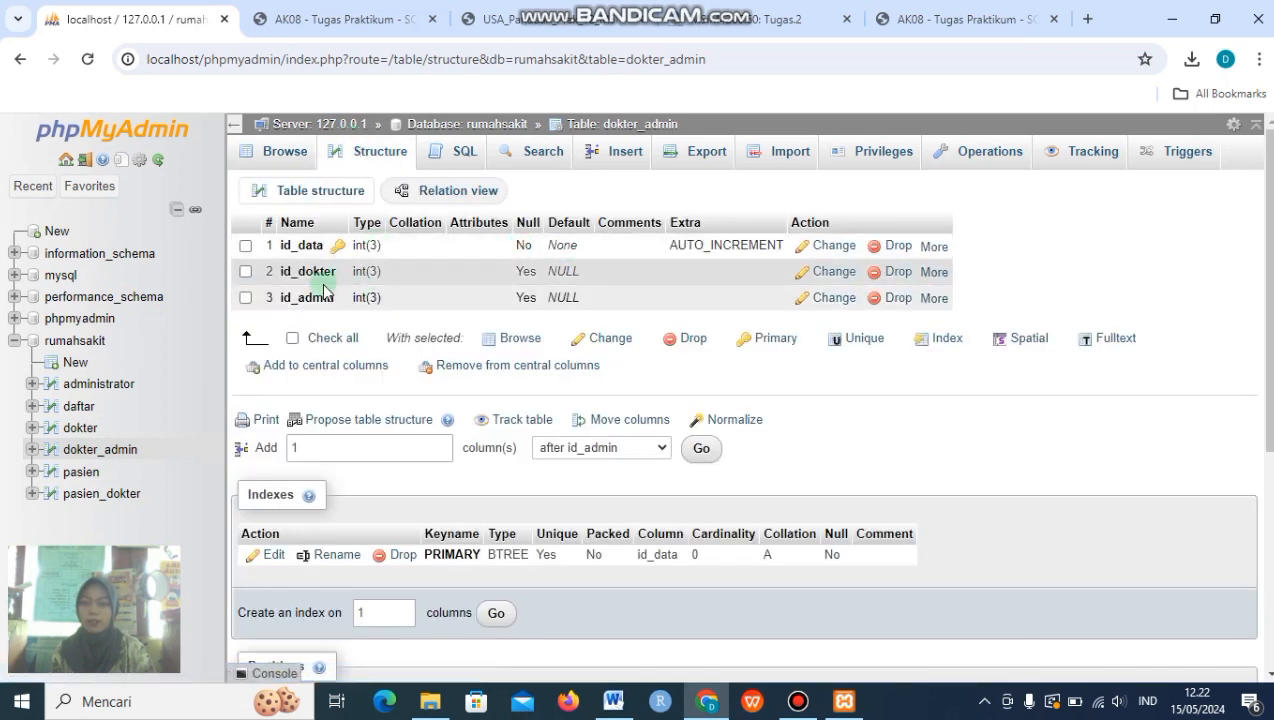
click(932, 273)
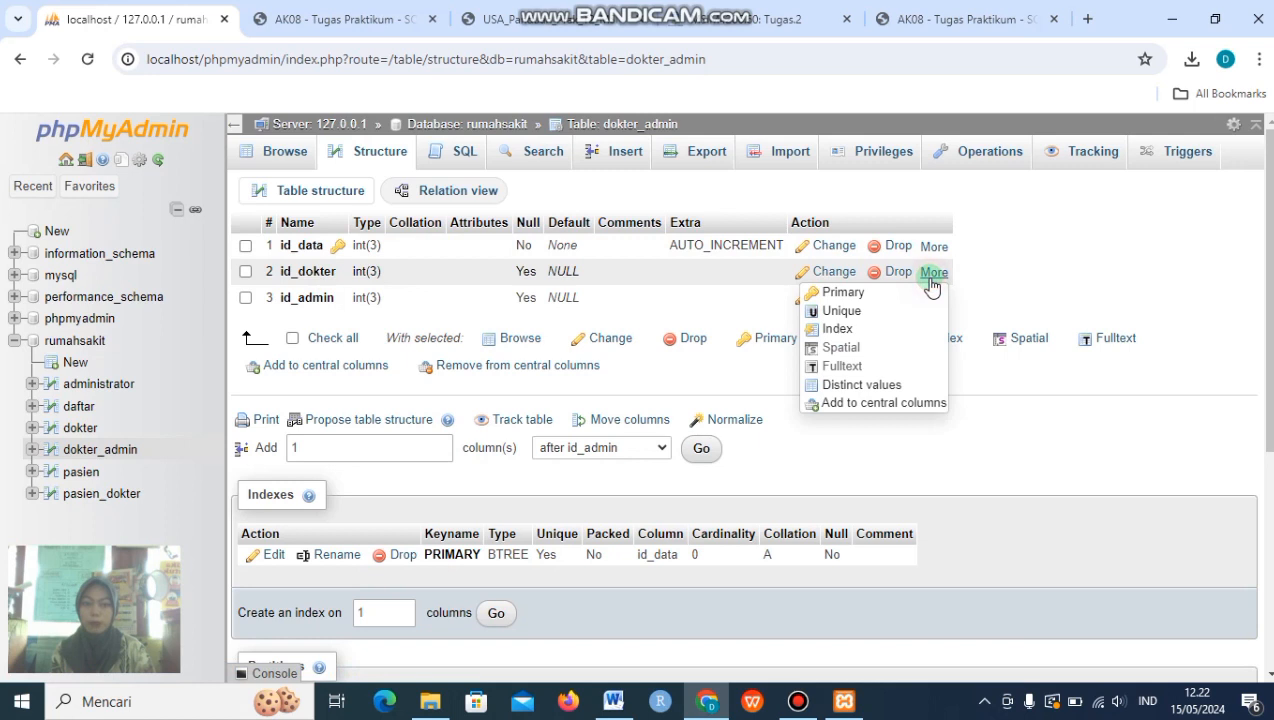
click(842, 330)
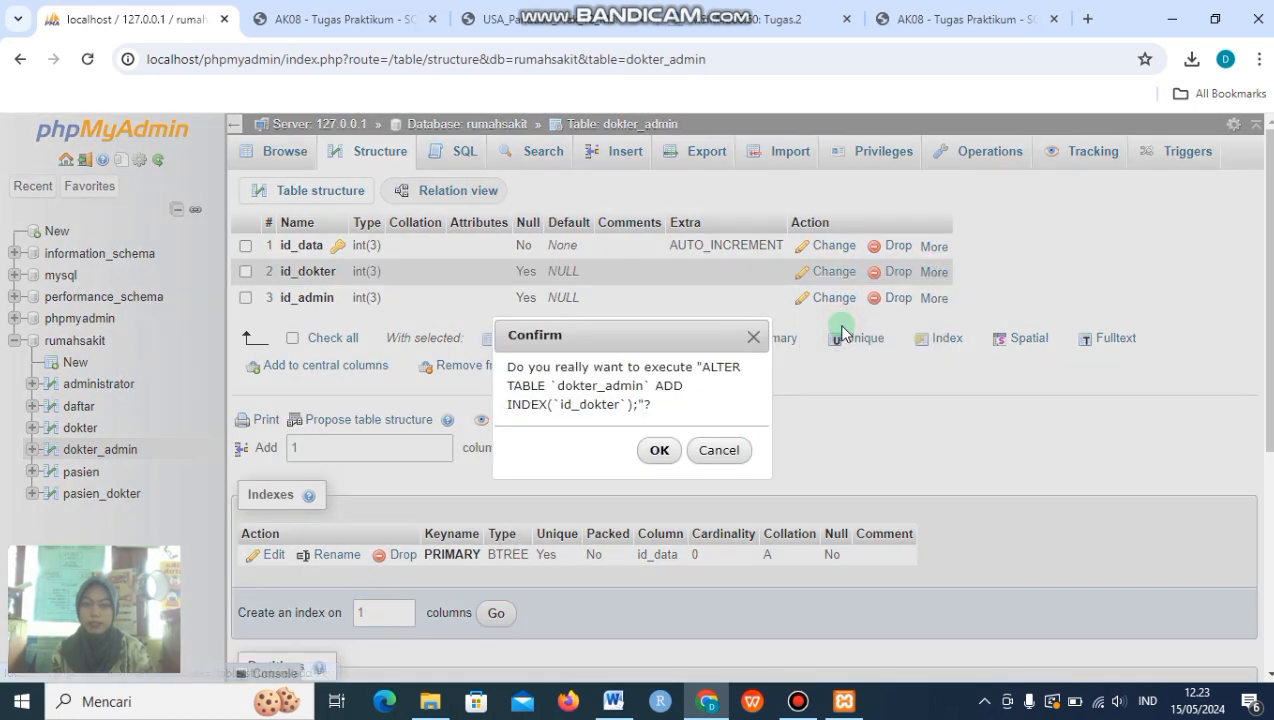
click(659, 449)
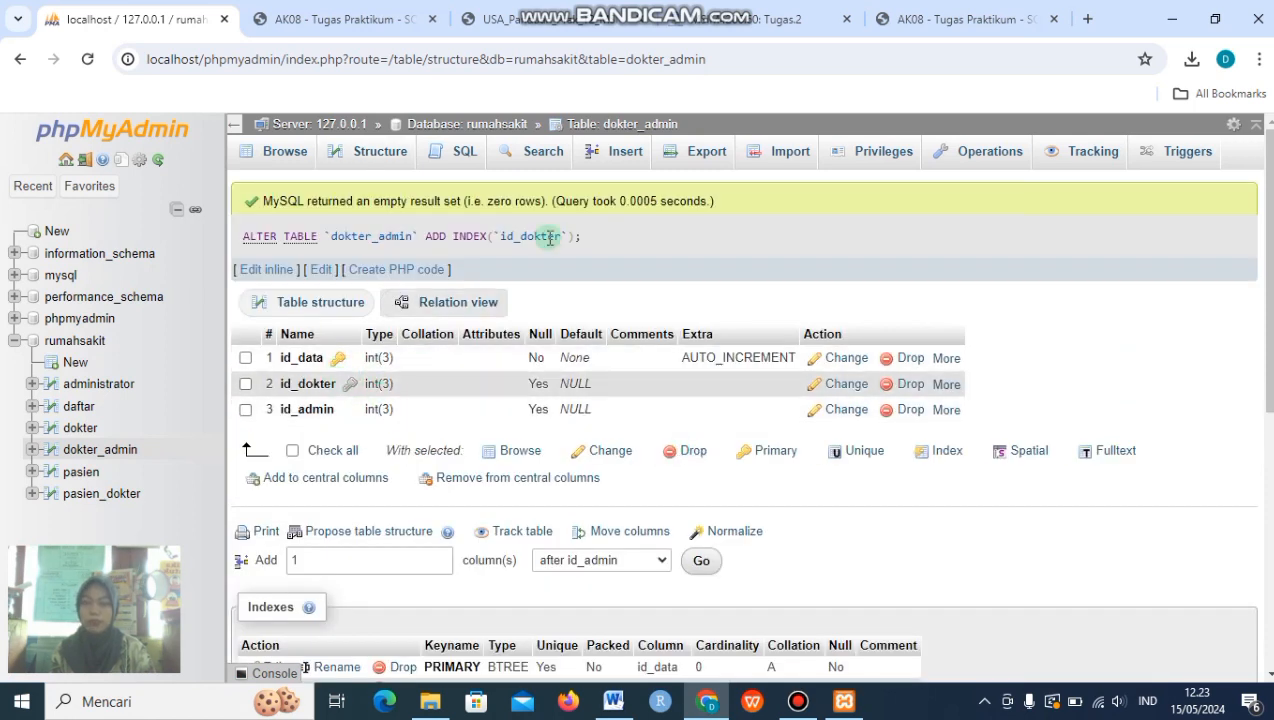
Following the guide, add an index on the id_admin column of the dokter_admin table.
click(533, 28)
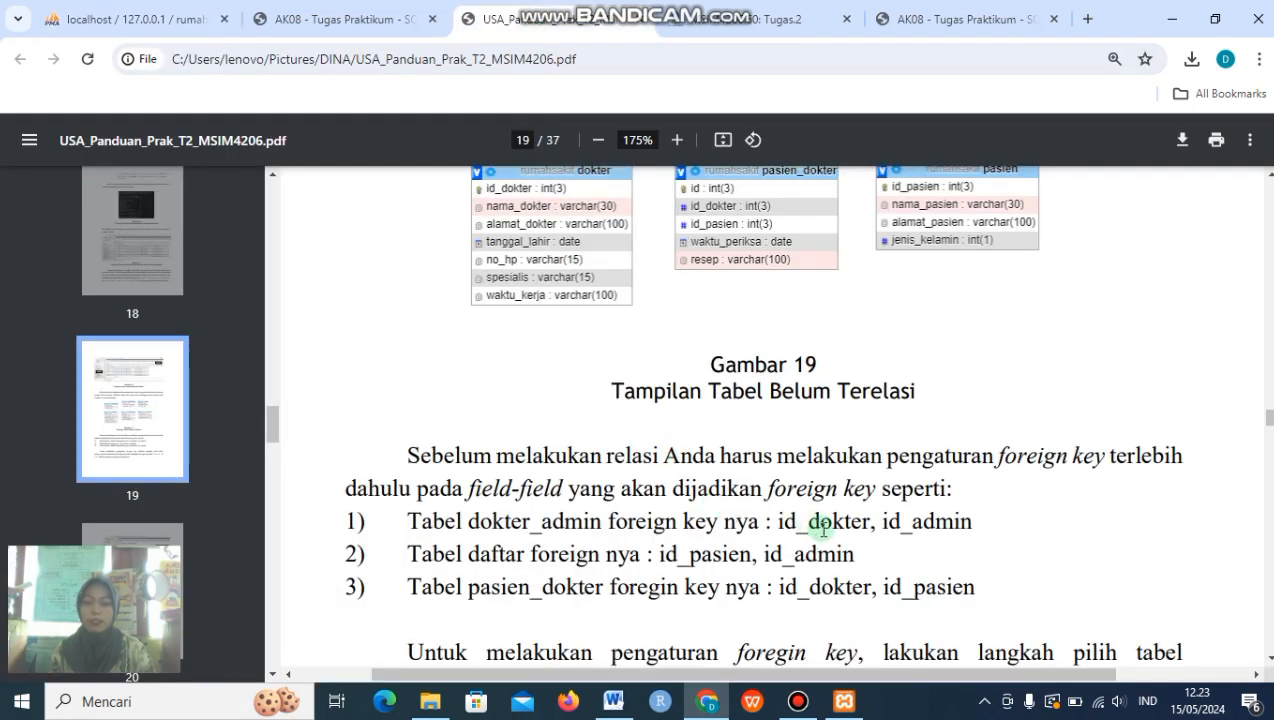
click(199, 18)
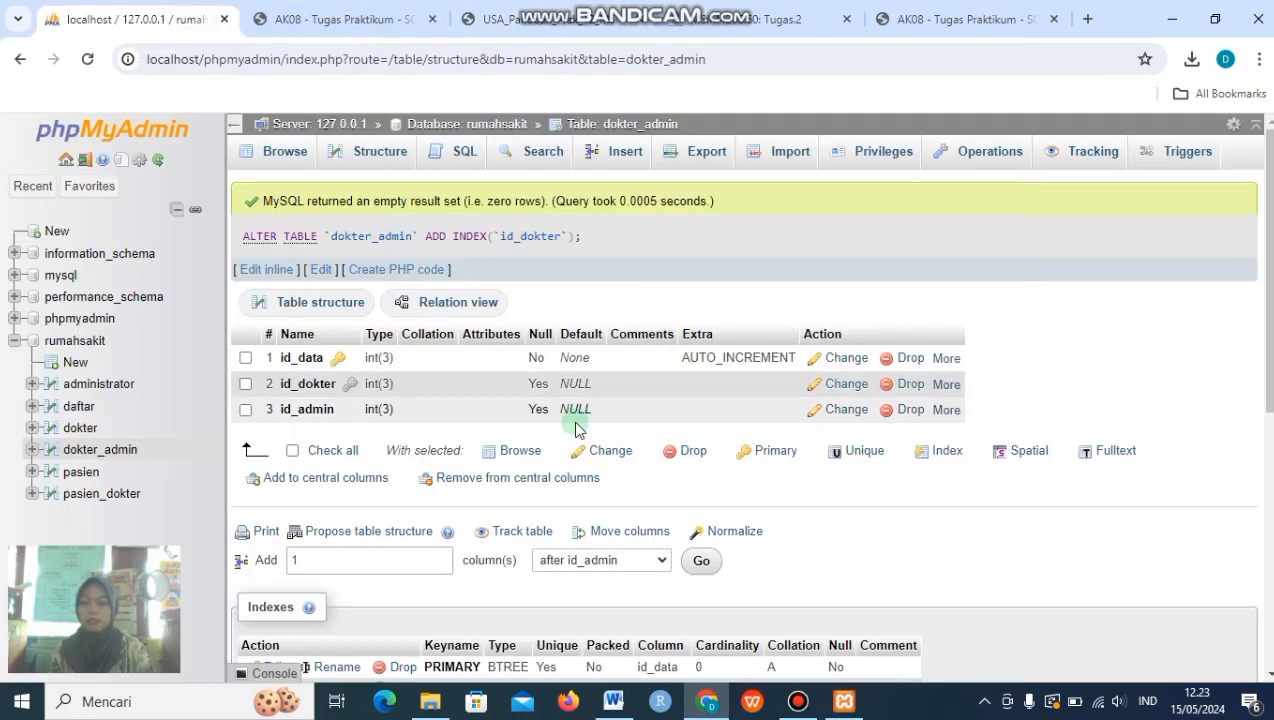
click(946, 410)
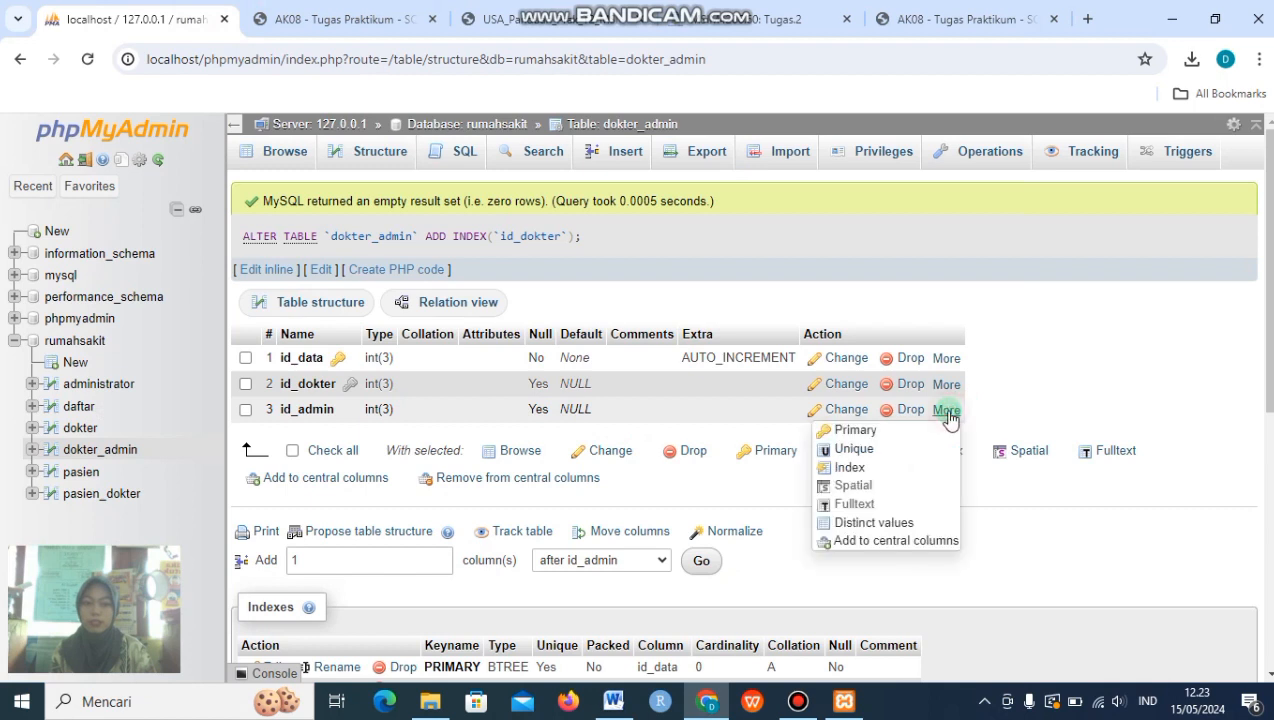
click(852, 467)
click(664, 451)
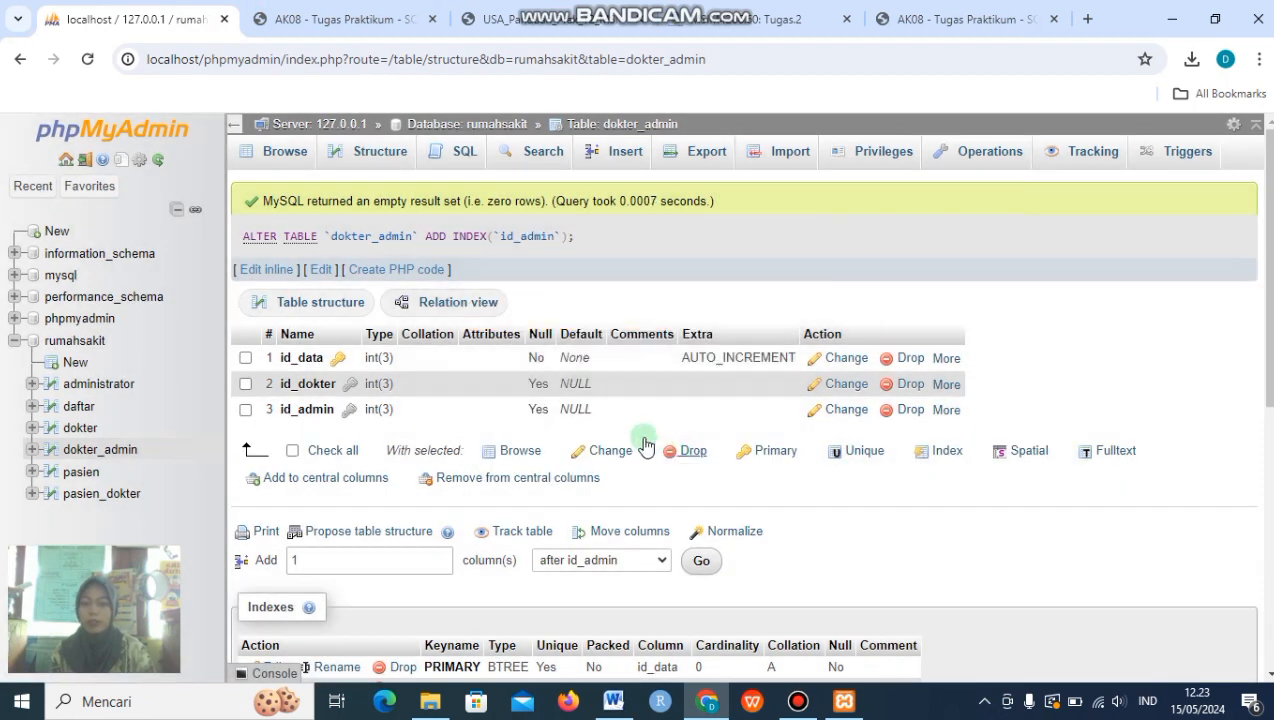
Check the guide's key fields for daftar, open that table's structure and add an index on id_pasien.
click(500, 18)
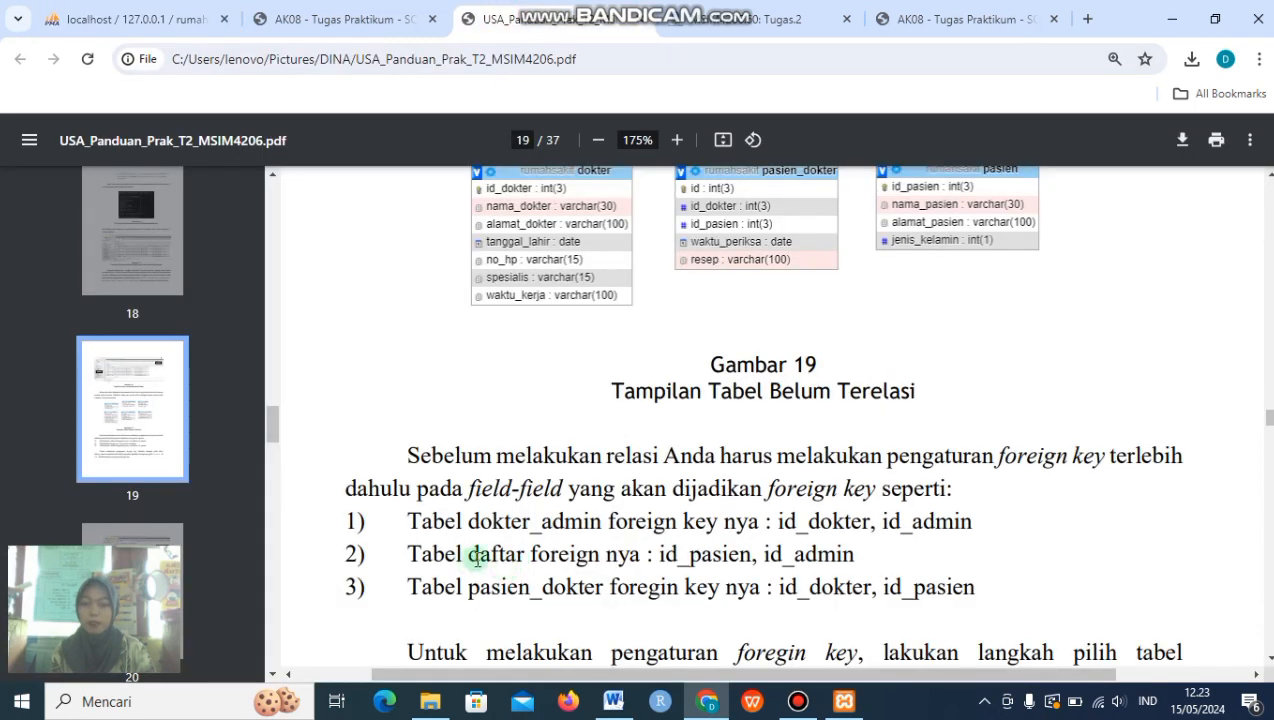
click(180, 20)
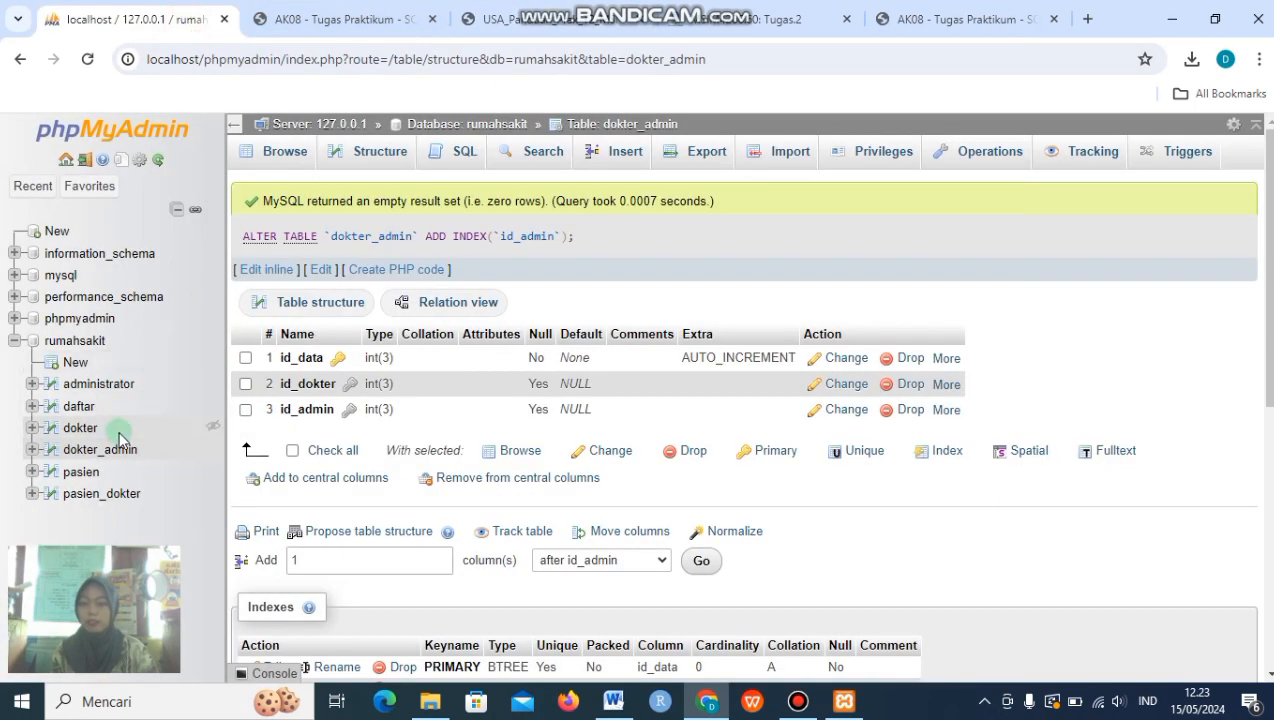
click(79, 406)
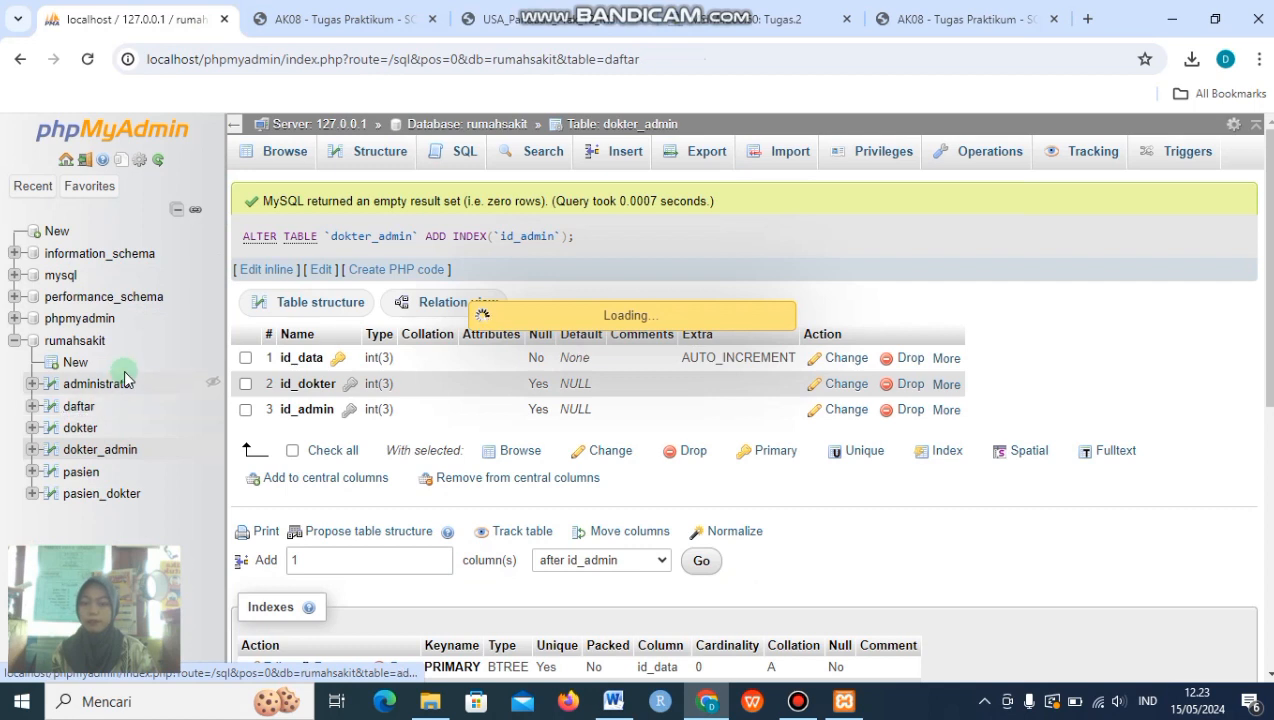
click(330, 158)
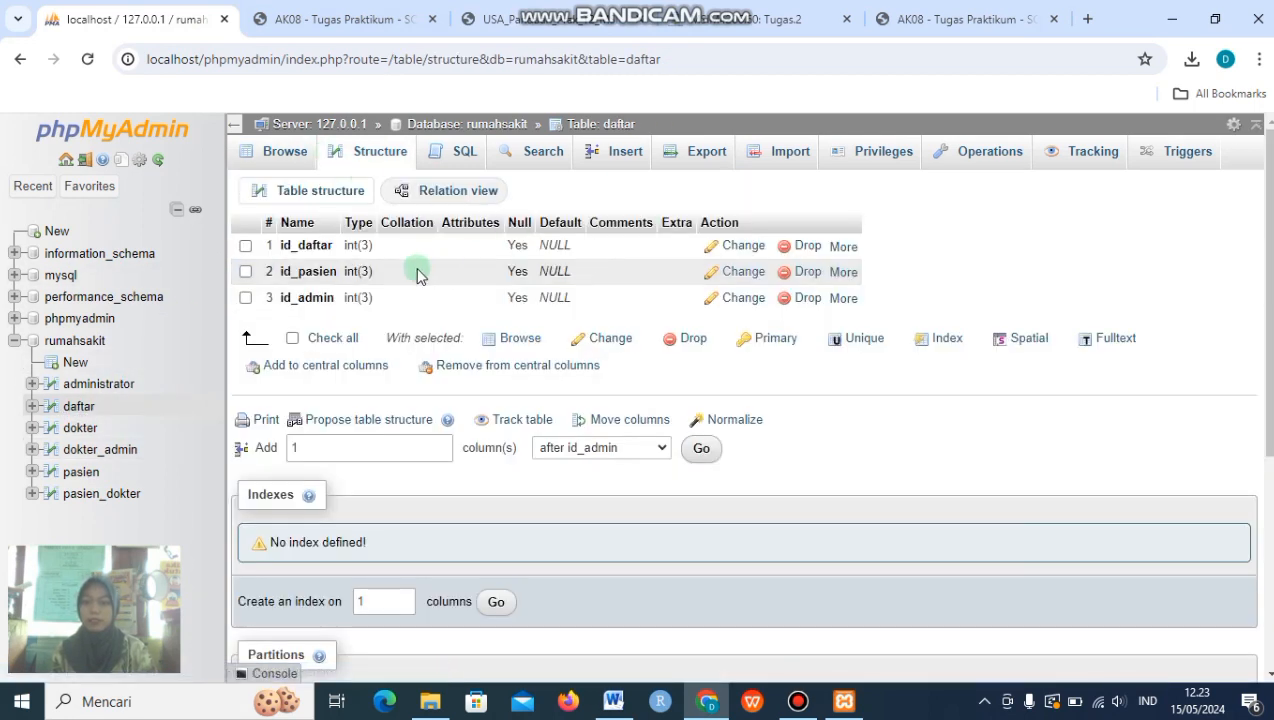
click(492, 19)
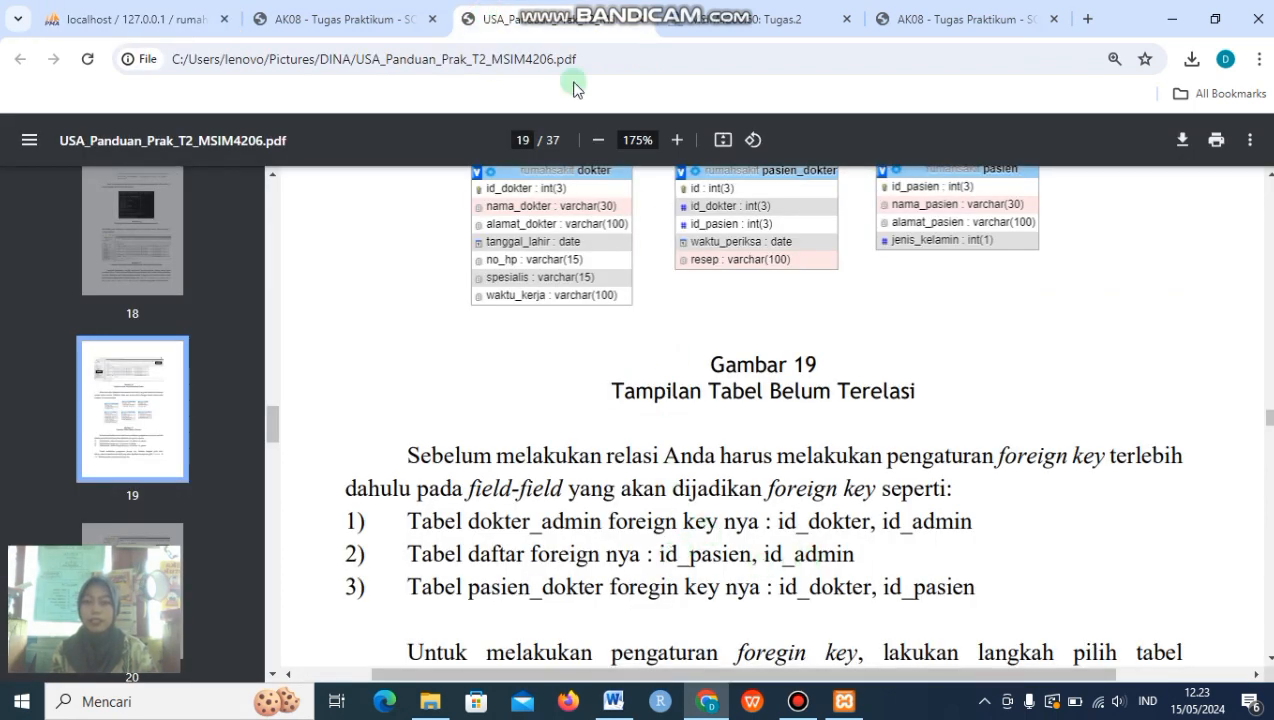
click(185, 19)
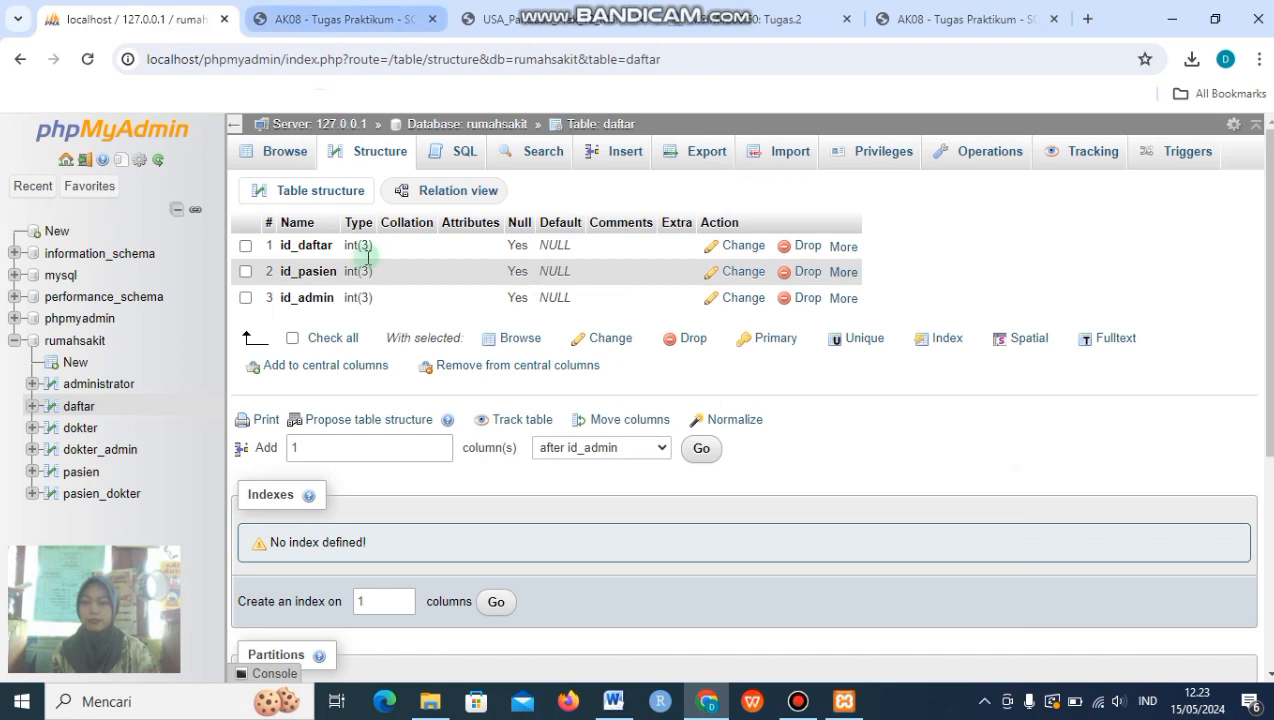
click(842, 273)
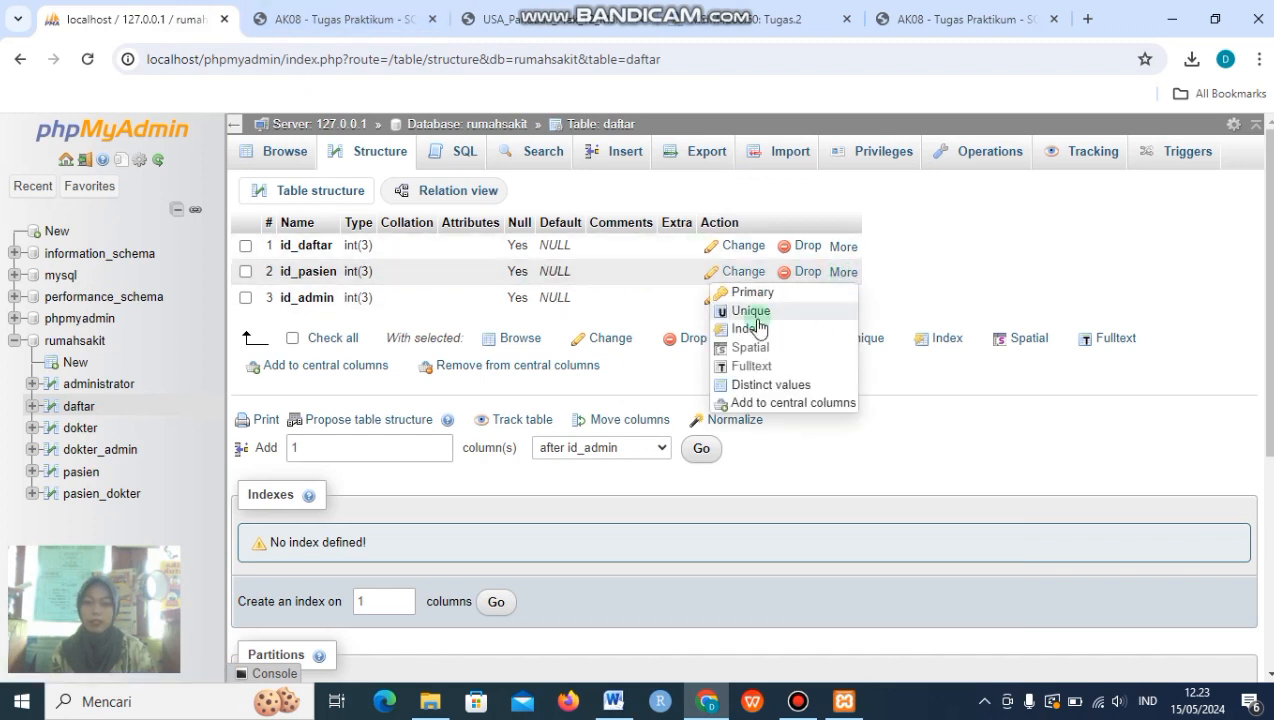
click(751, 311)
click(659, 455)
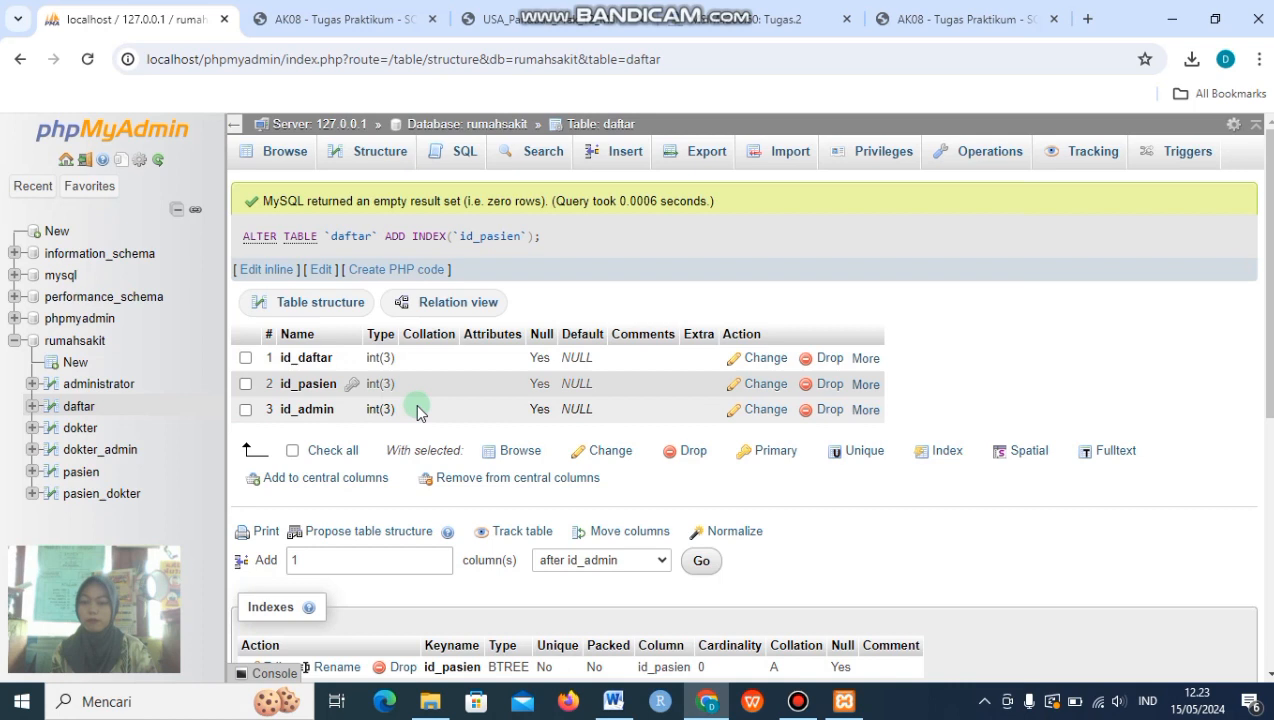
Add an index on the id_admin column of the daftar table.
click(866, 412)
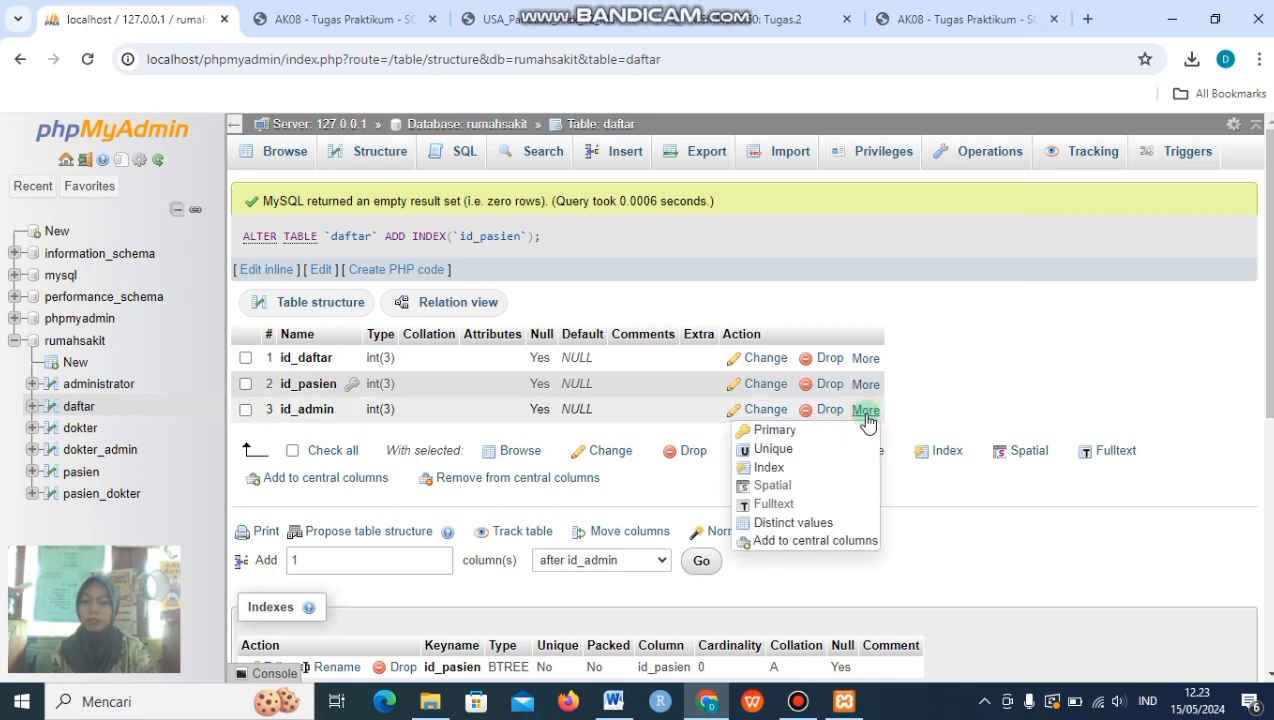
click(765, 469)
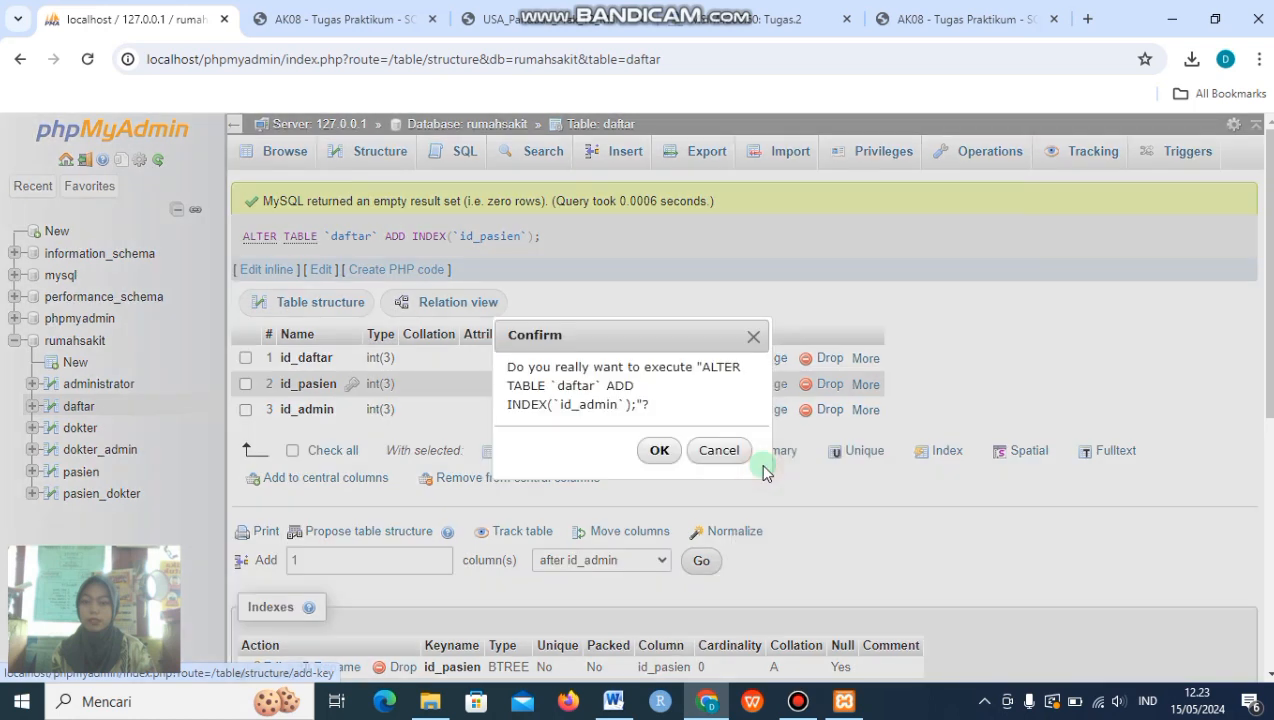
click(654, 451)
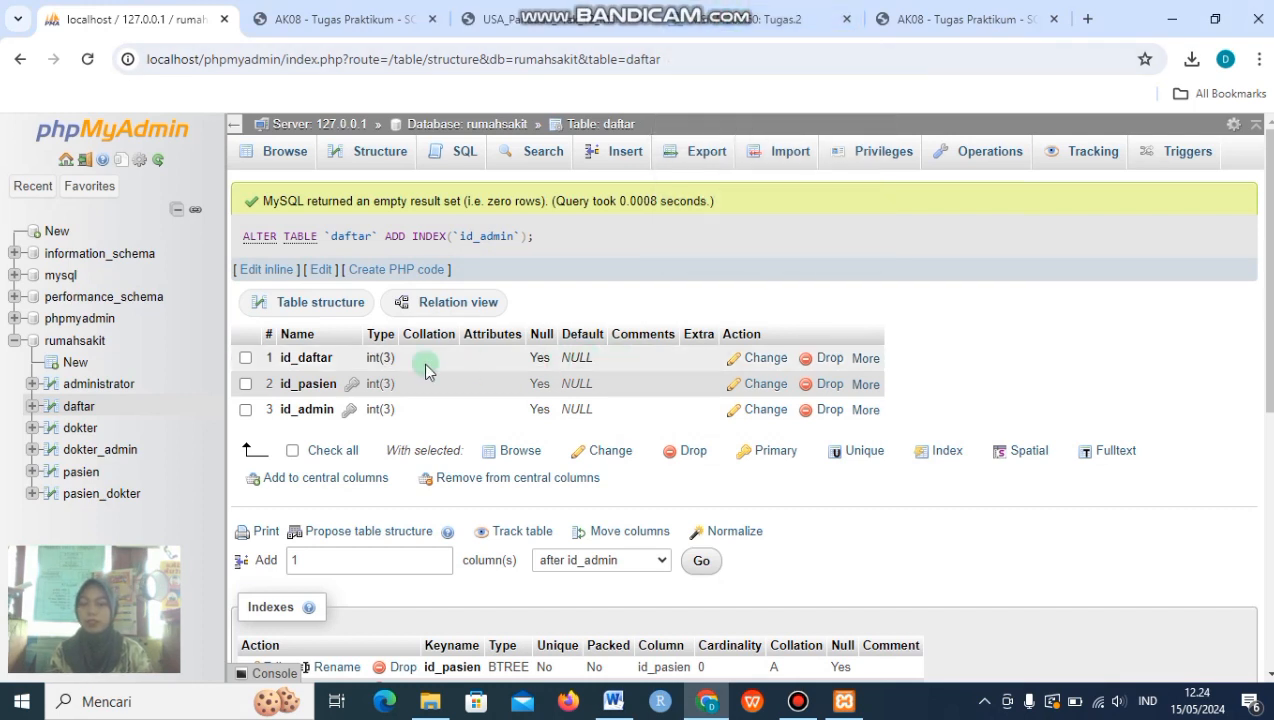
Check the guide's foreign key fields for pasien_dokter and open the structure of that table.
click(472, 17)
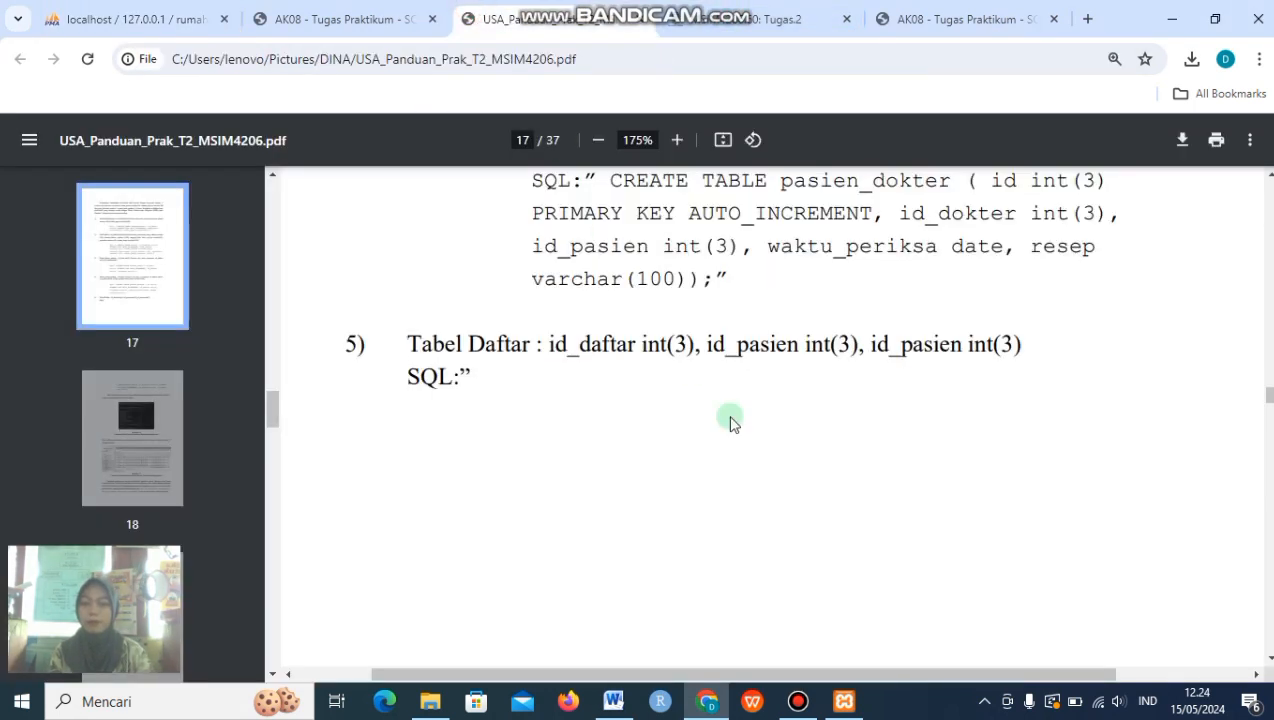
scroll(731, 418, down, 10)
scroll(730, 434, down, 15)
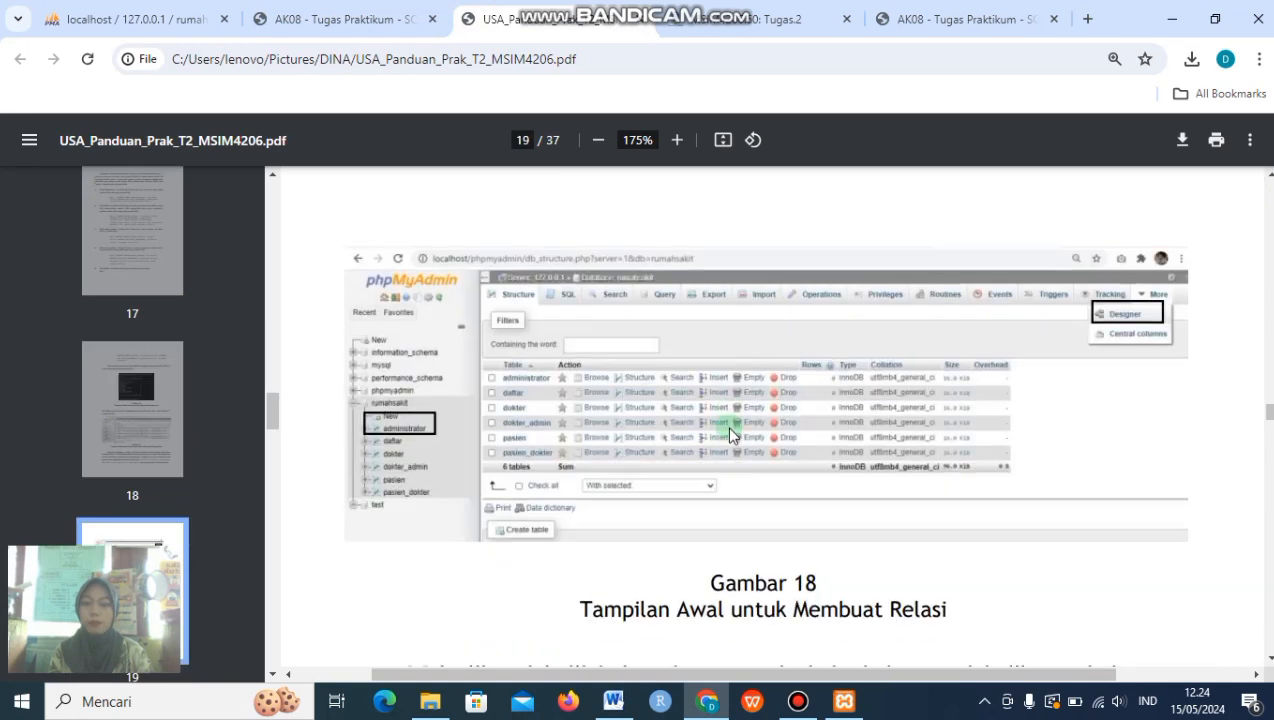
scroll(735, 430, down, 3)
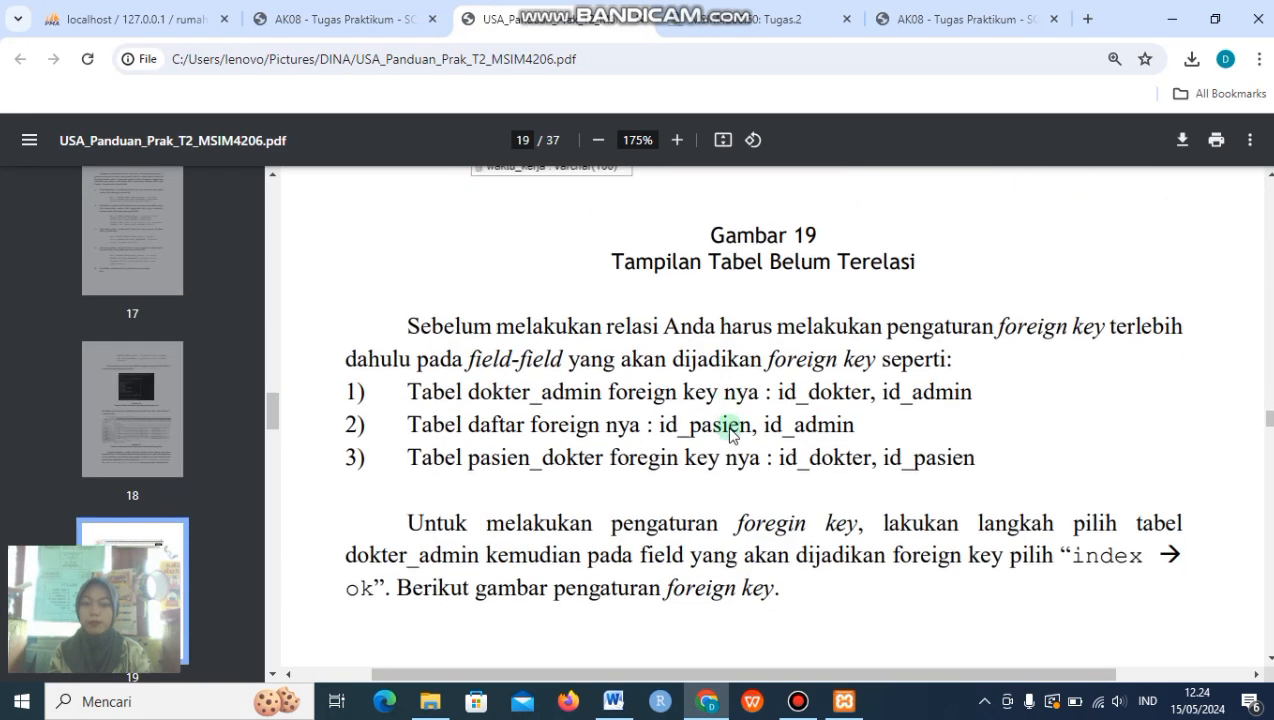
click(155, 28)
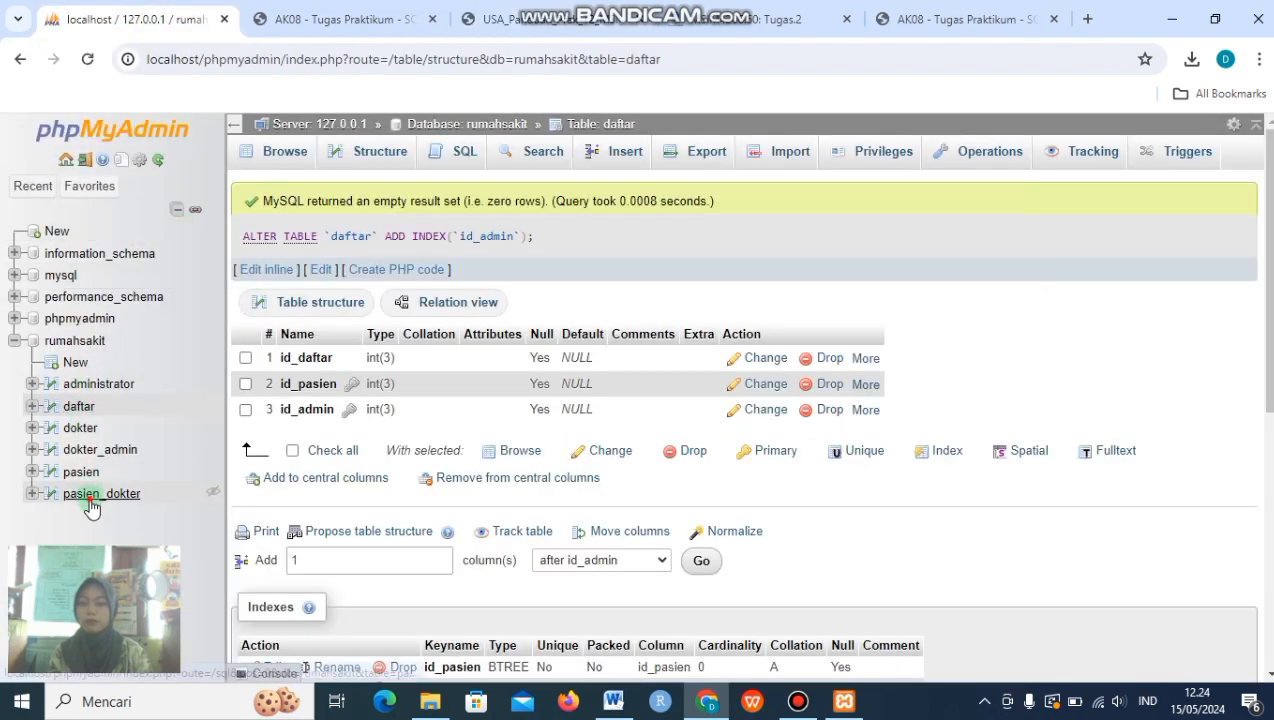
click(89, 500)
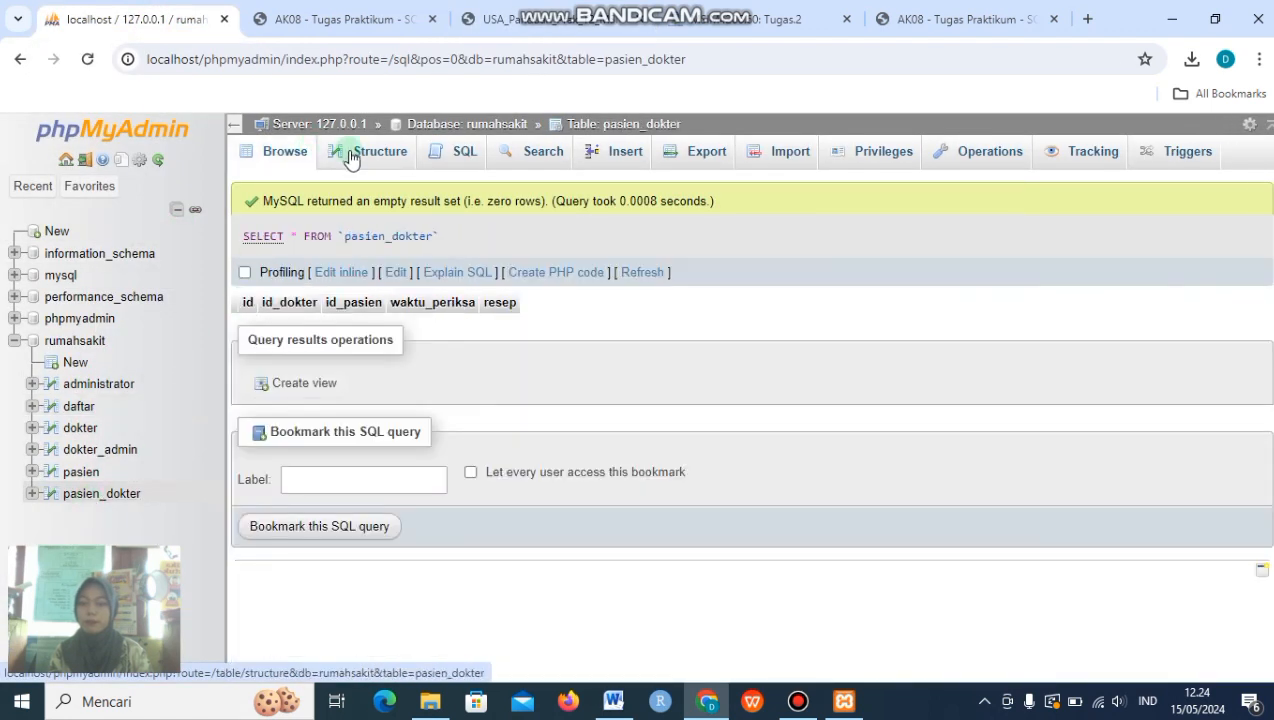
click(360, 158)
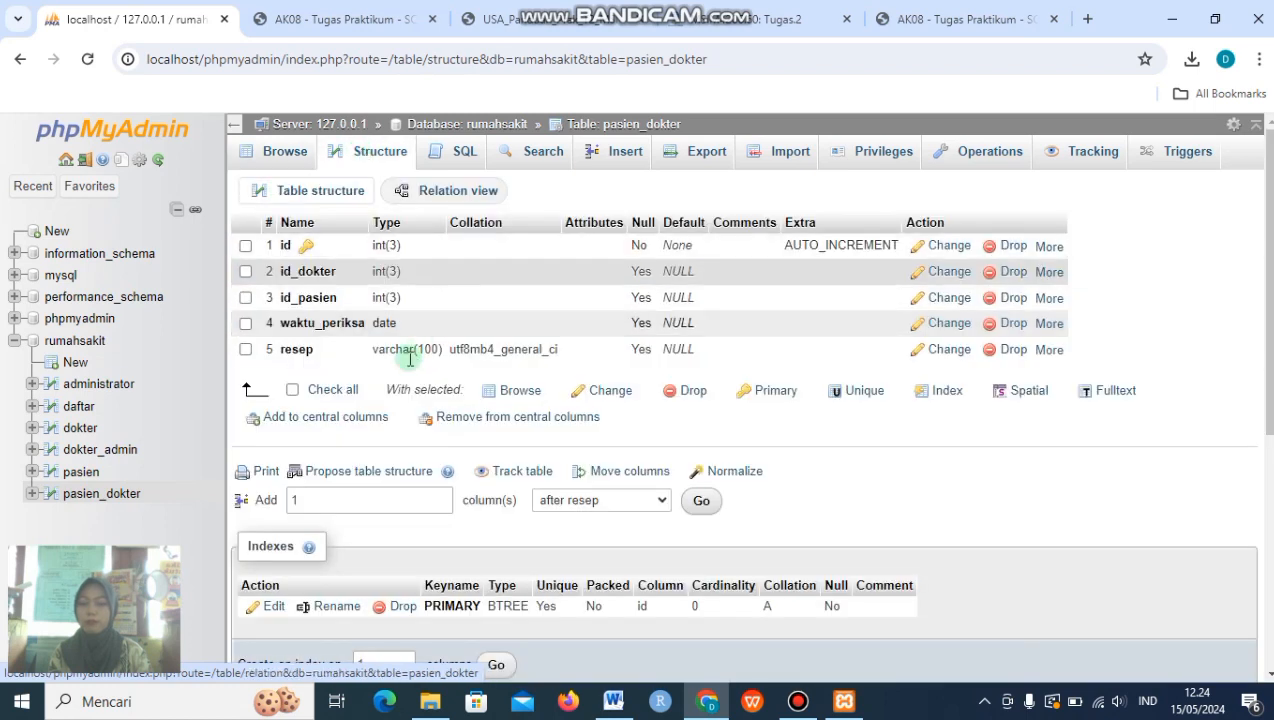
Following the guide, add an index on the id_dokter column of the pasien_dokter table.
click(557, 30)
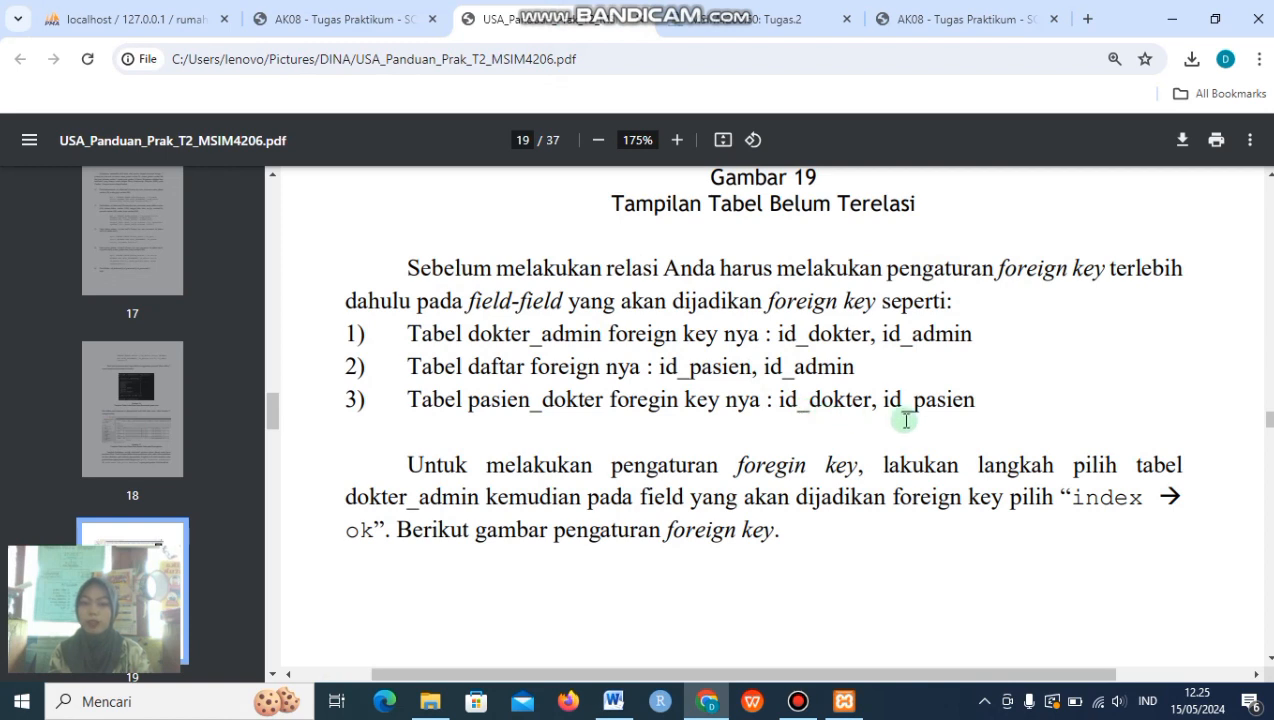
click(170, 18)
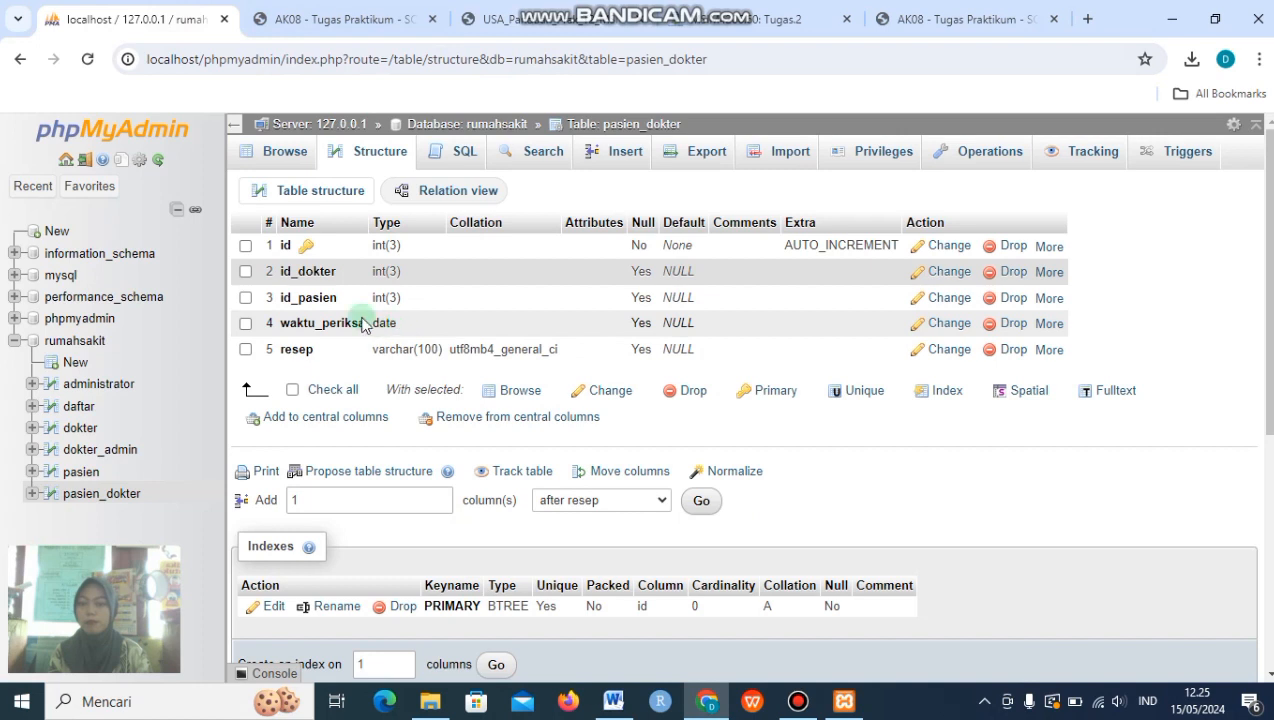
click(1042, 275)
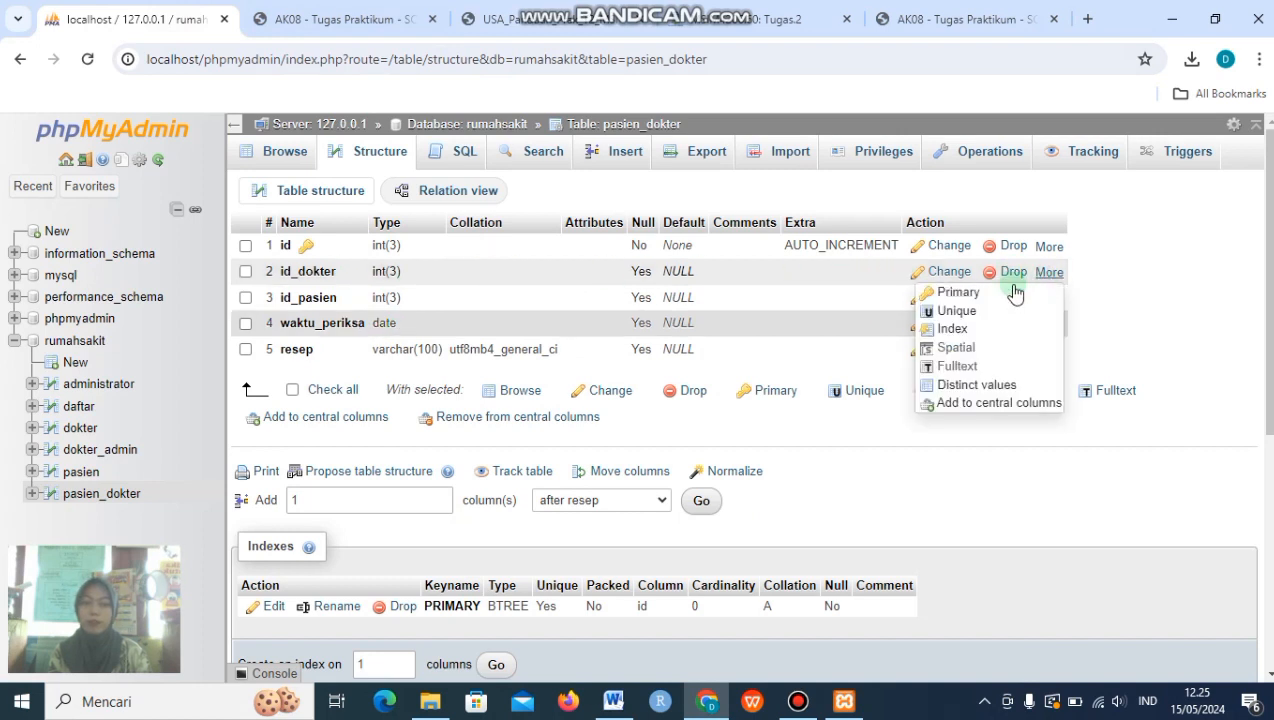
click(985, 328)
click(668, 454)
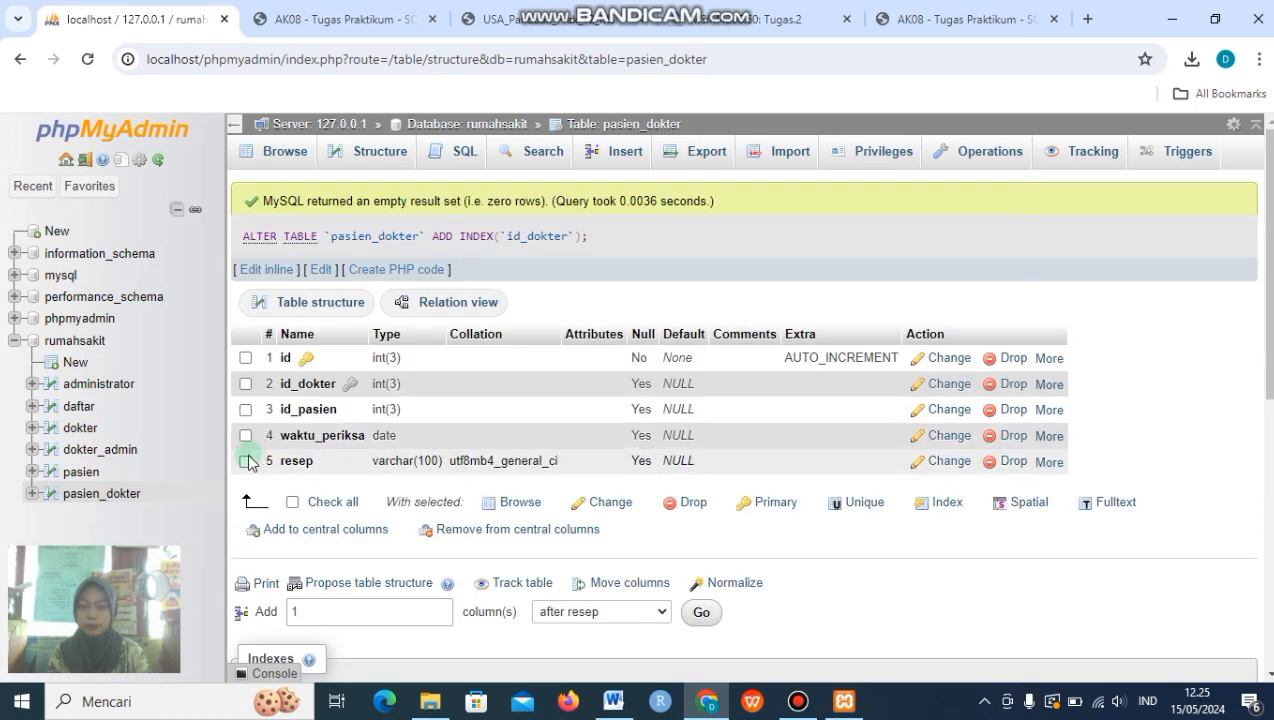
Add an index on the id_pasien column of the pasien_dokter table.
click(1045, 410)
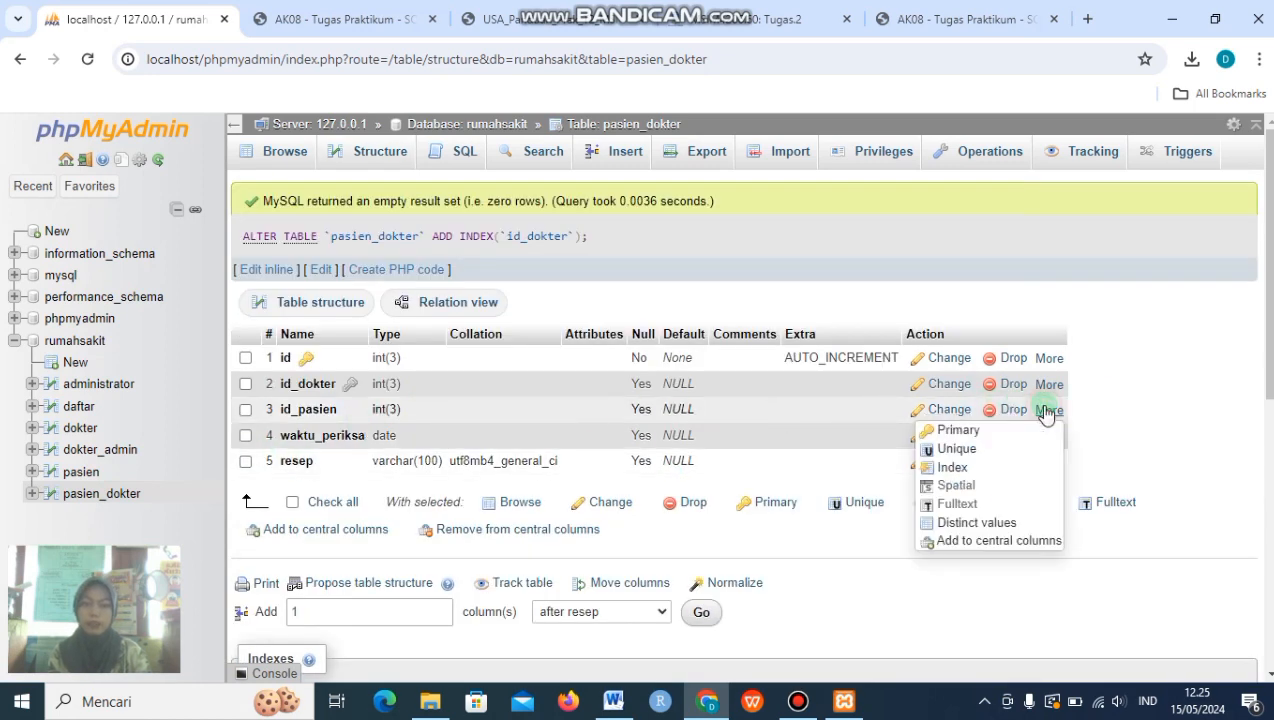
click(963, 469)
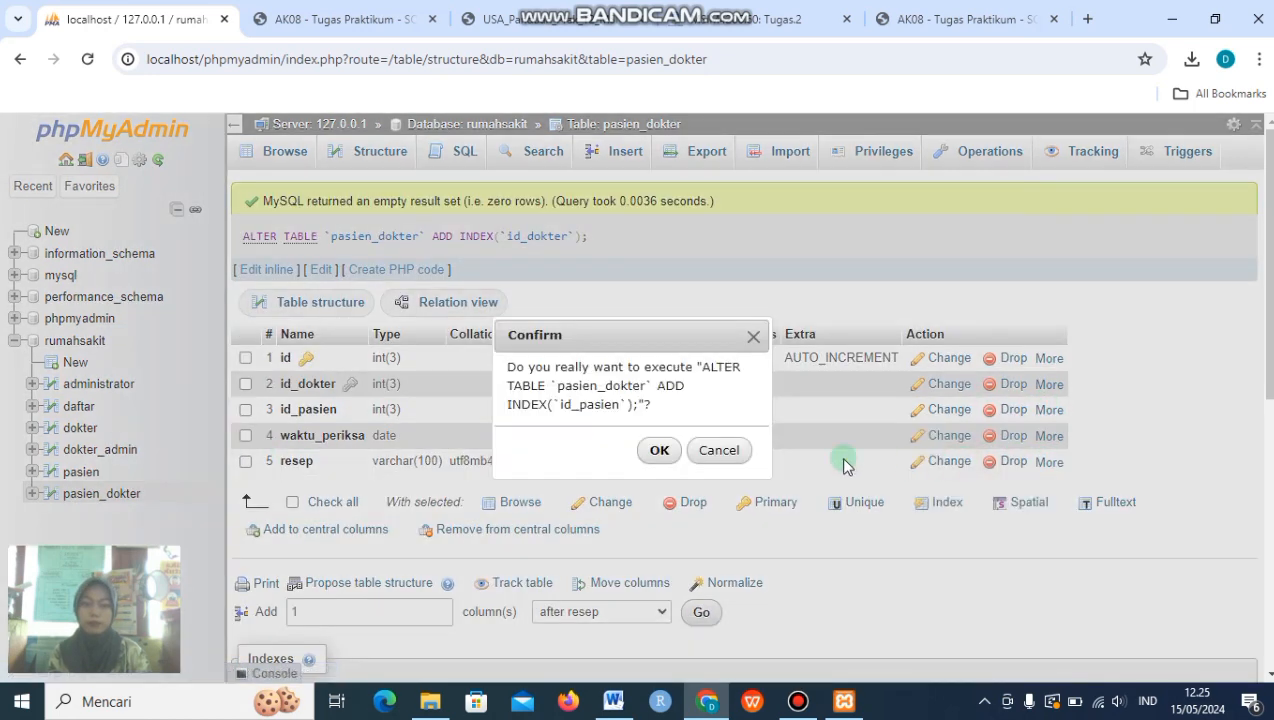
click(652, 447)
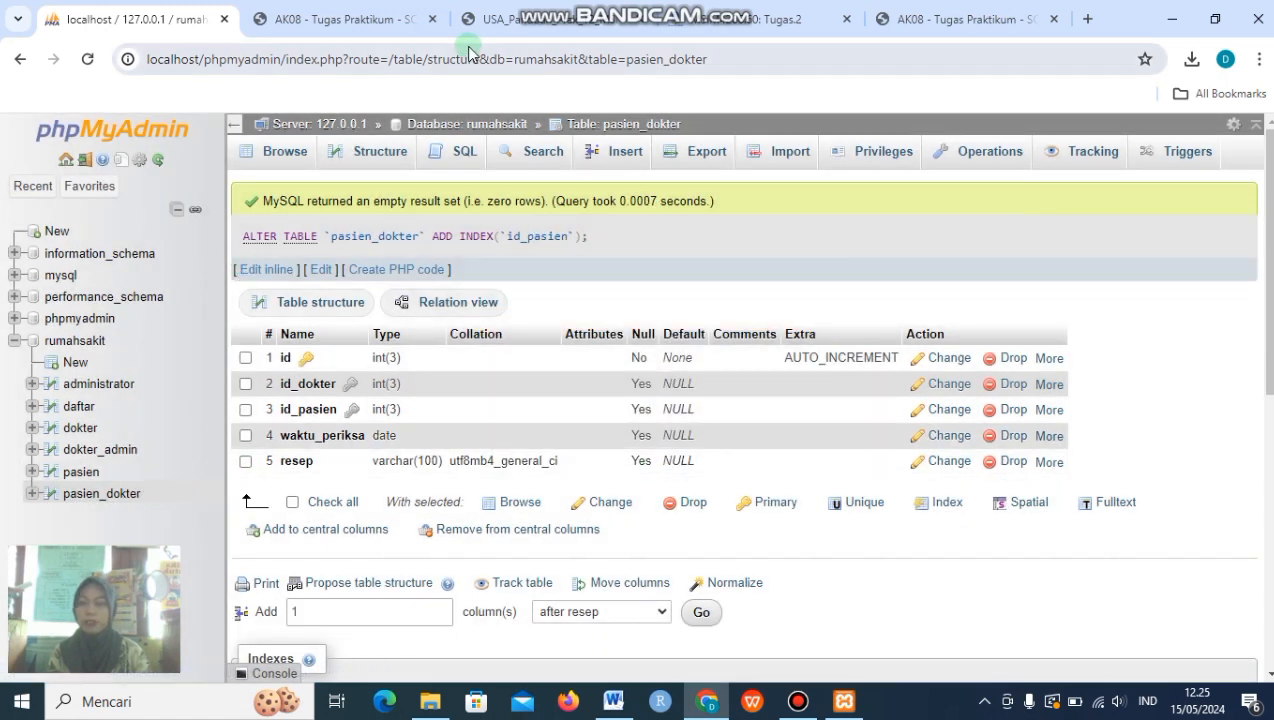
Read the guide's instructions for creating a relationship between pasien and pasien_dokter, including its foreign key options.
click(537, 24)
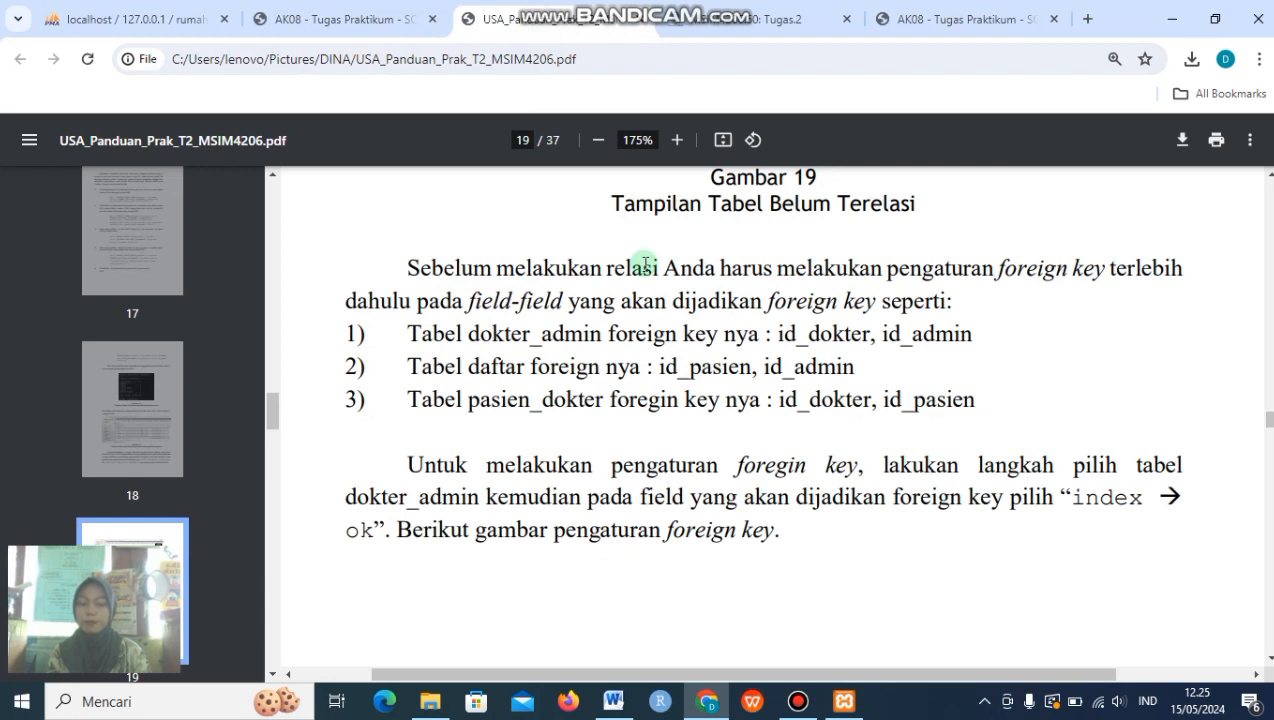
click(100, 19)
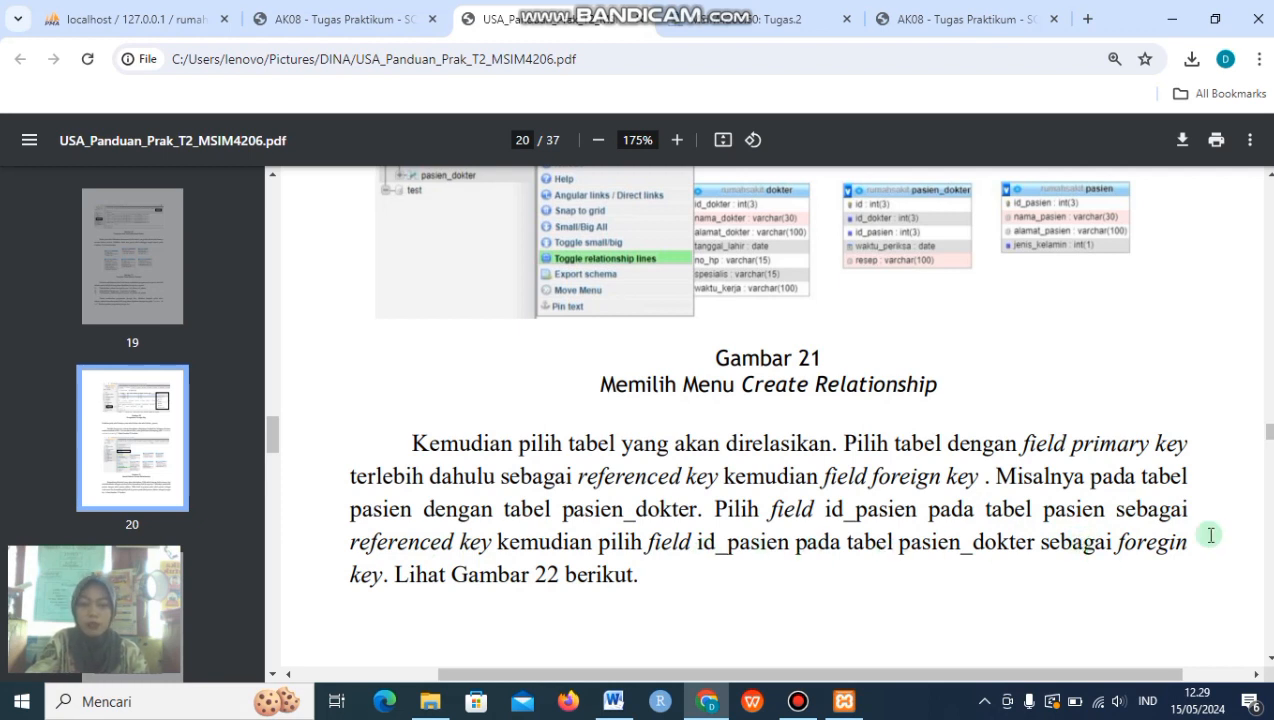
click(80, 20)
click(497, 20)
scroll(743, 538, down, 4)
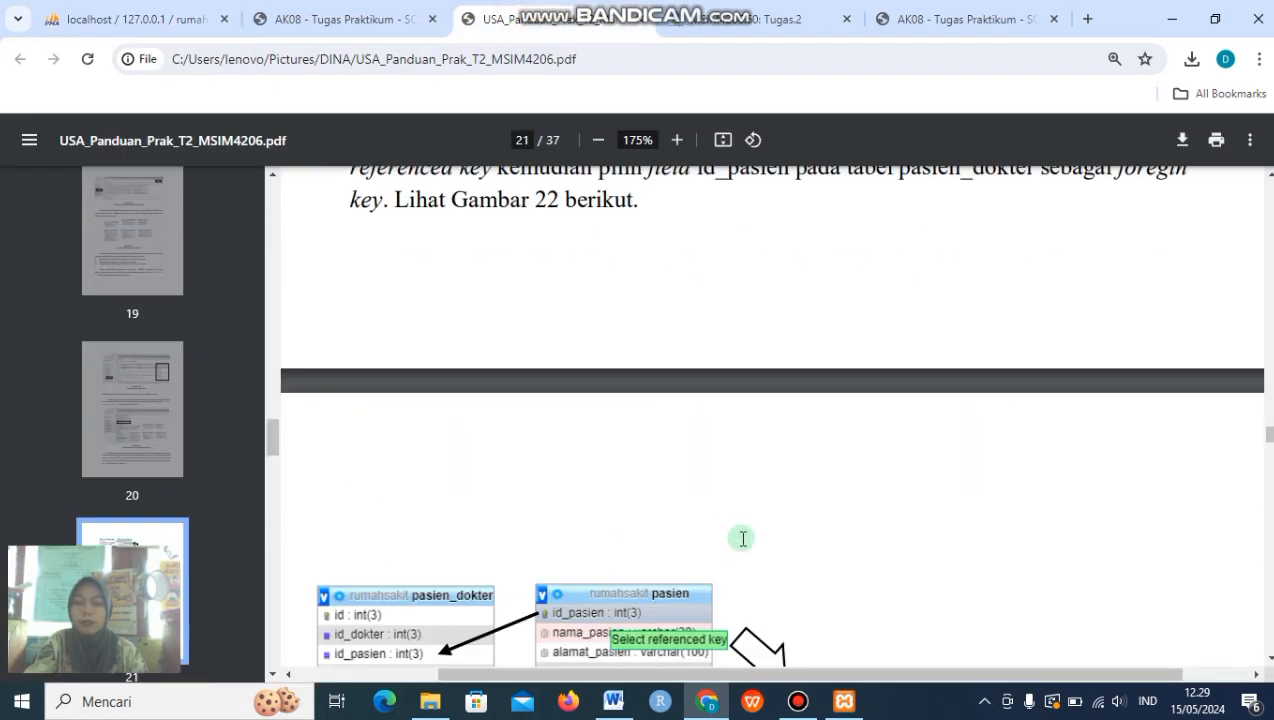
scroll(743, 538, down, 2)
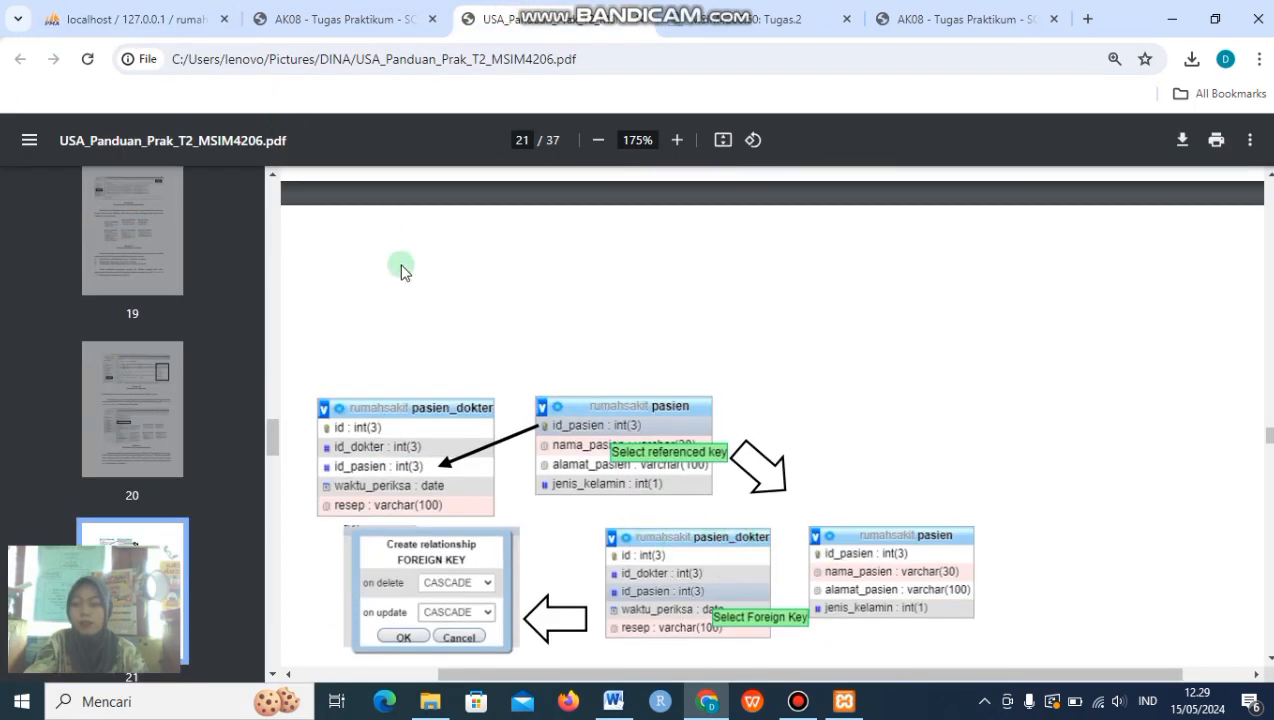
scroll(513, 462, down, 5)
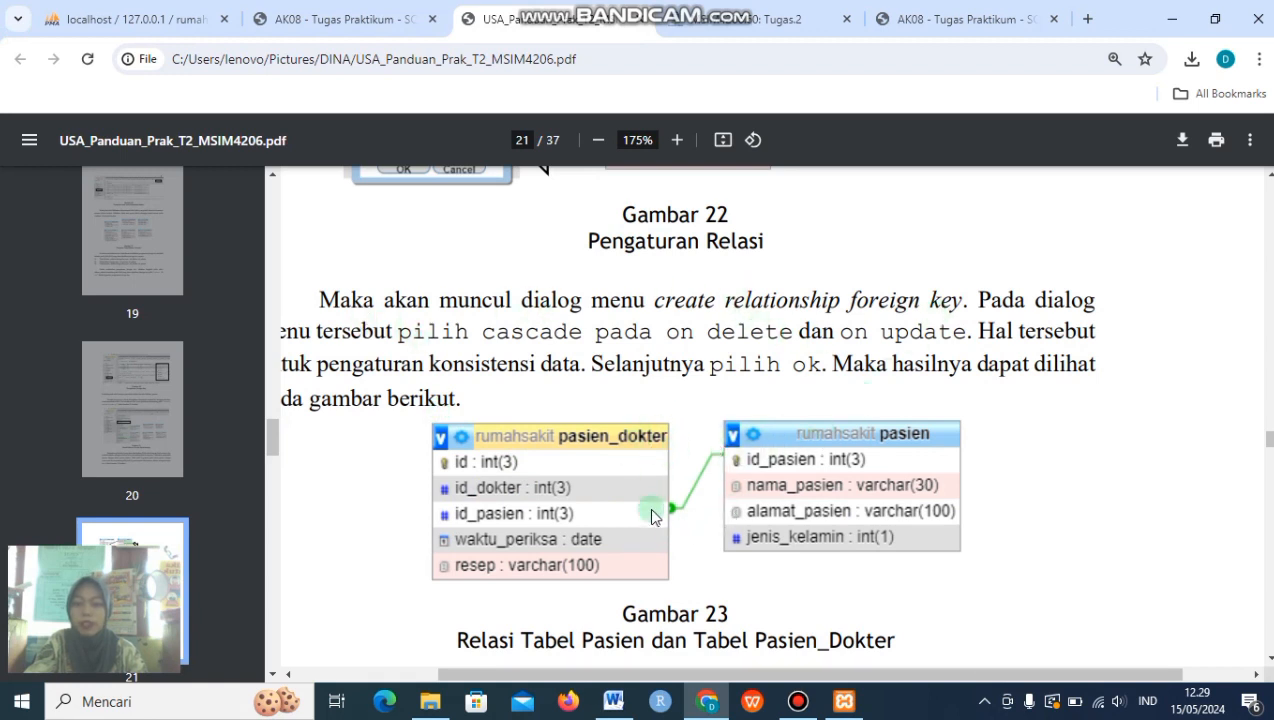
Return to phpMyAdmin and open the Designer view of the rumahsakit database.
click(150, 19)
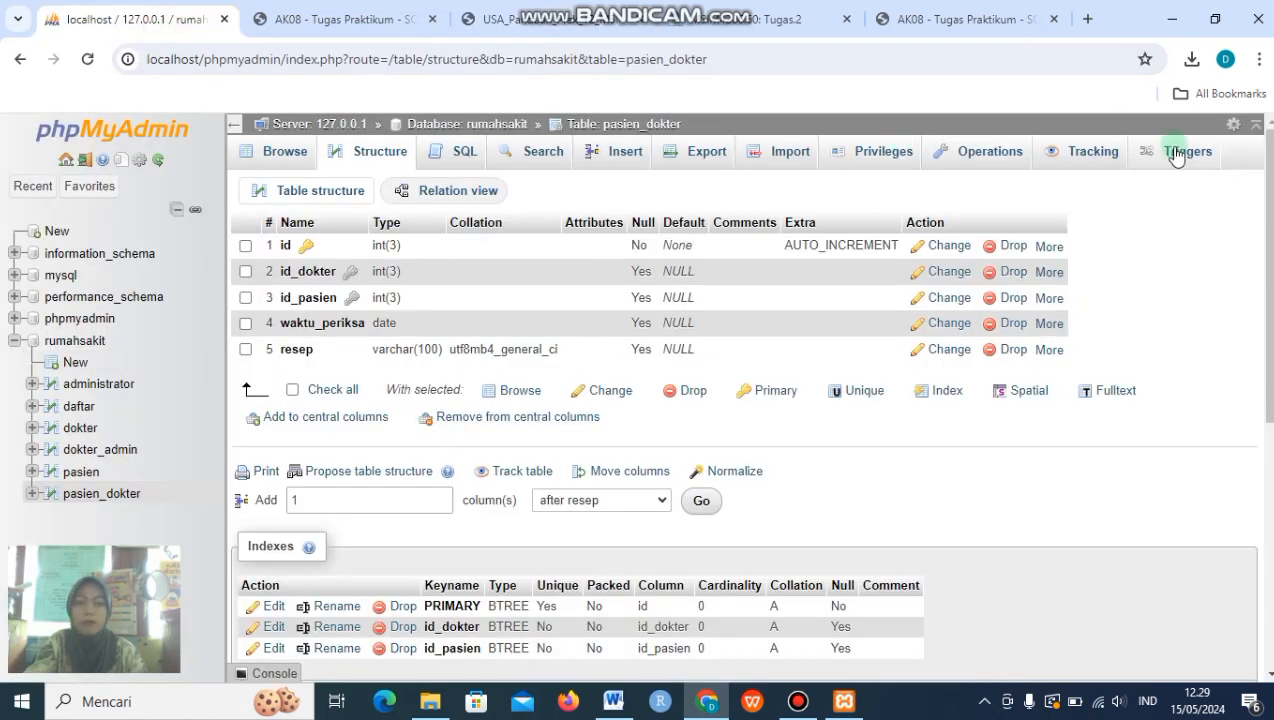
click(66, 342)
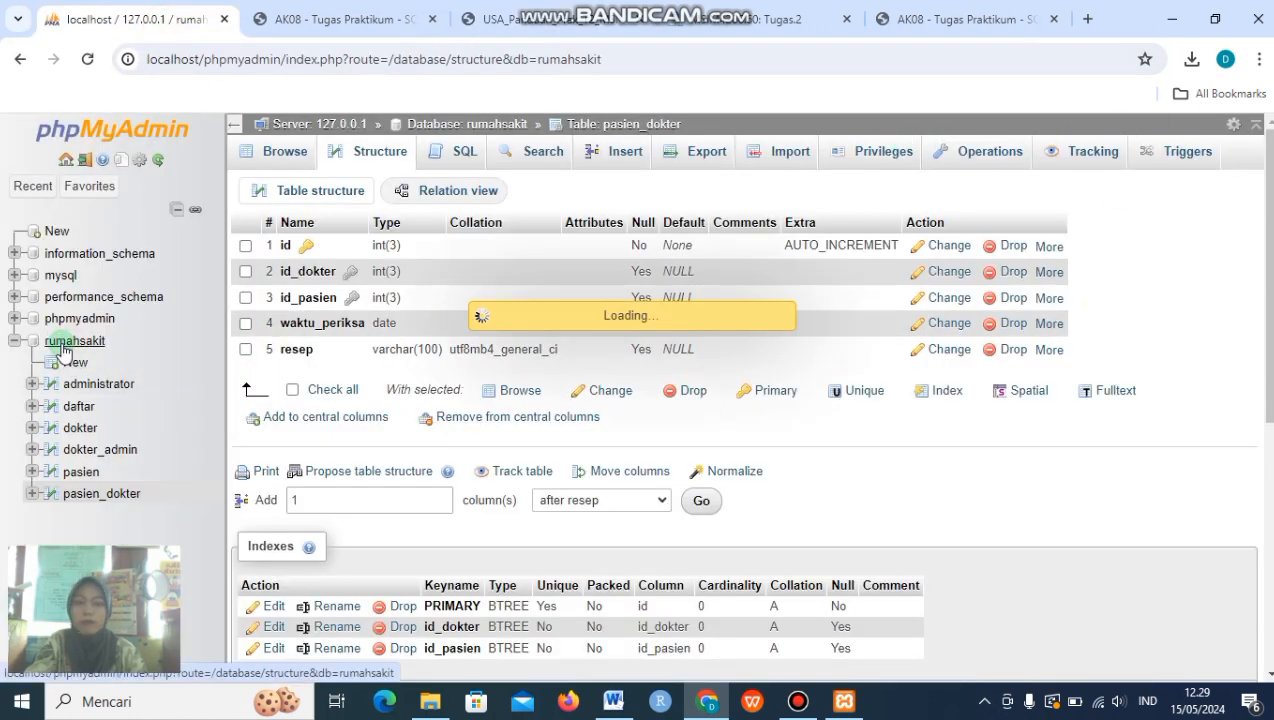
click(1240, 152)
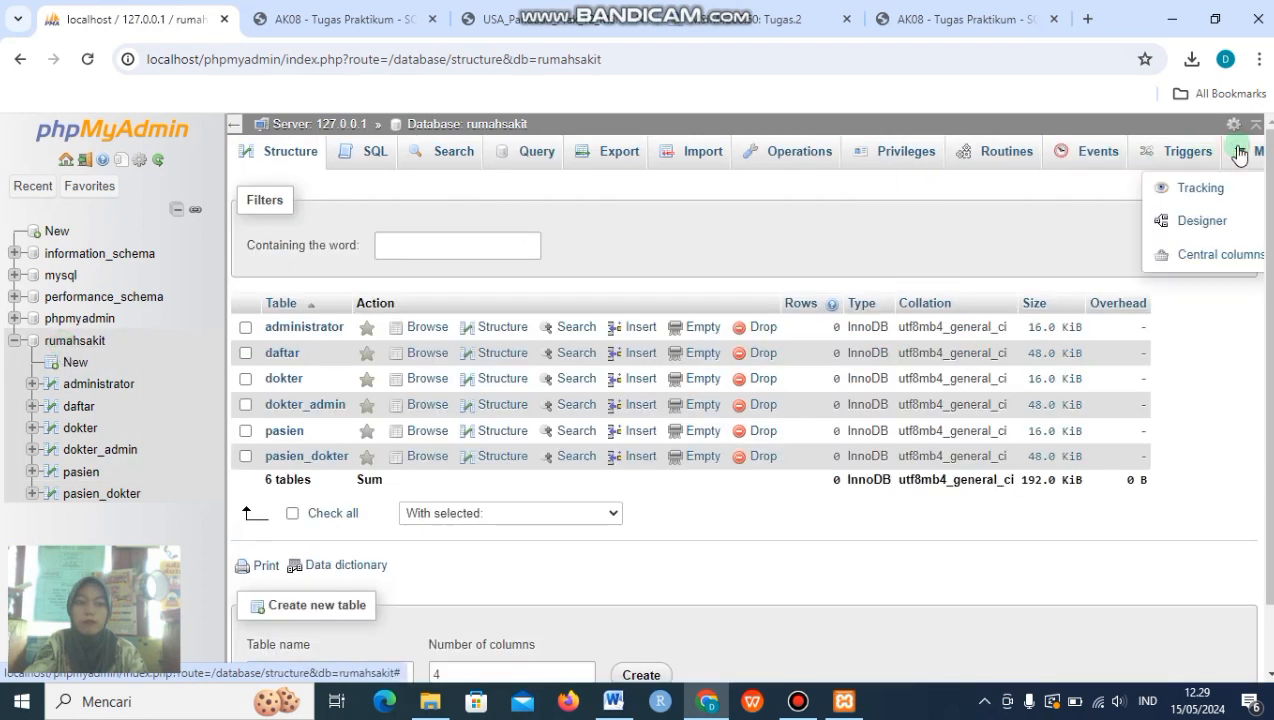
click(1206, 220)
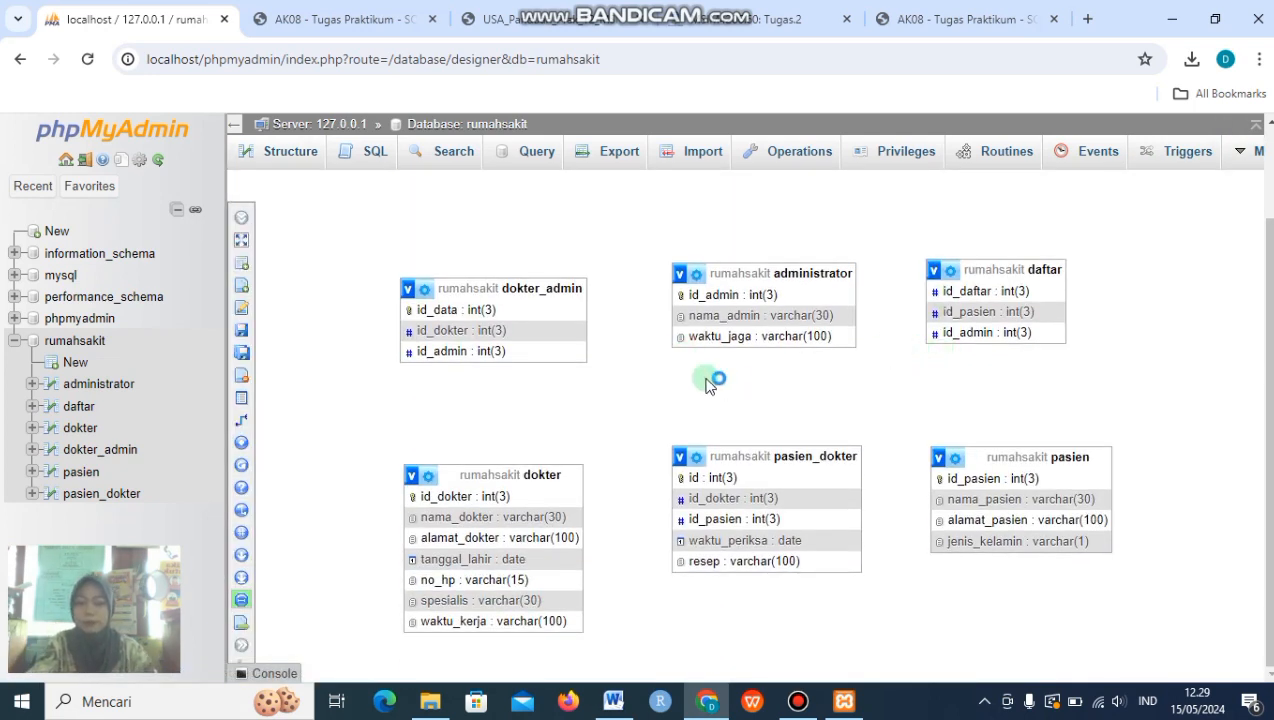
Review the guide's example relation between pasien and pasien_dokter, and return to the Designer.
click(560, 22)
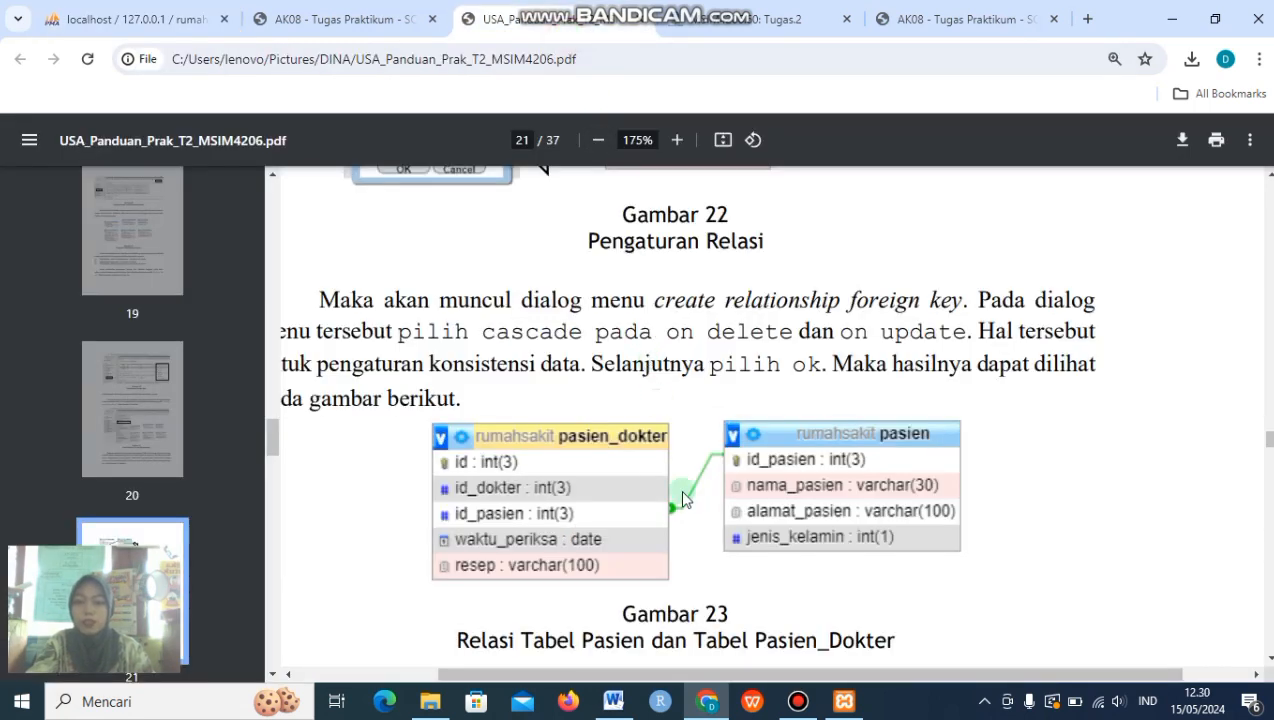
scroll(686, 468, up, 3)
scroll(686, 468, down, 3)
scroll(686, 468, down, 1)
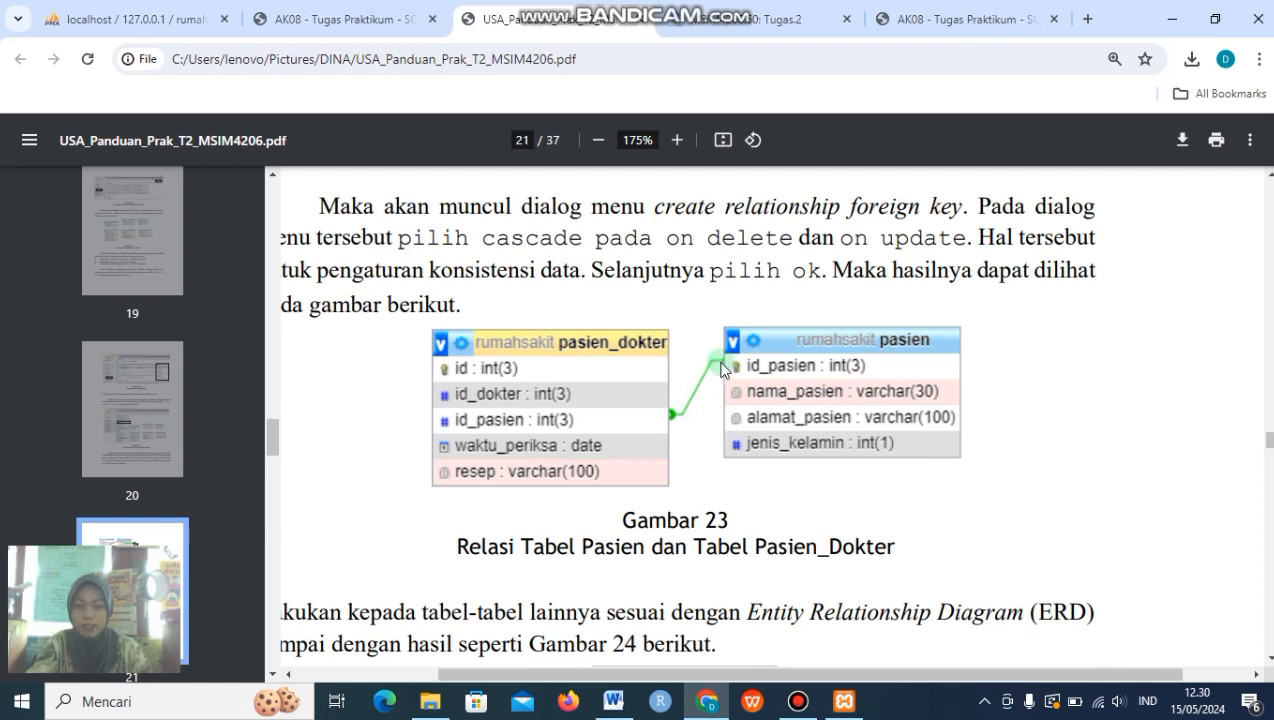
click(135, 19)
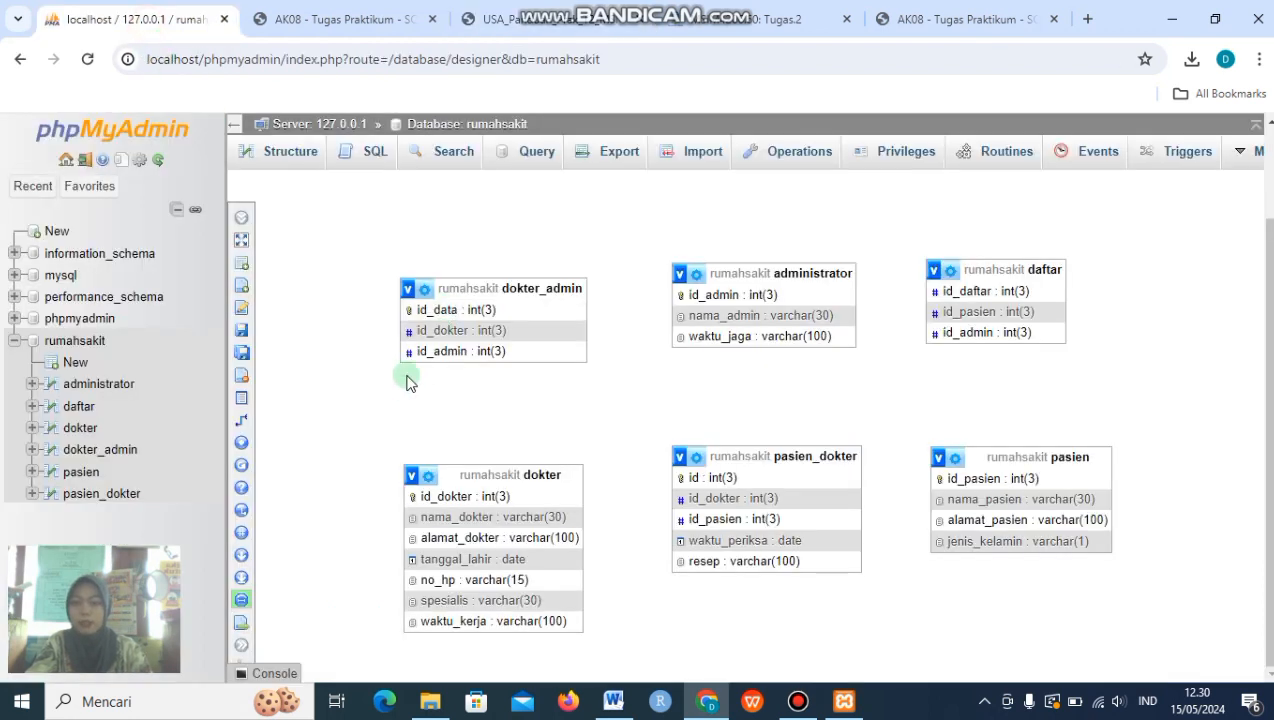
mouse_move(241, 441)
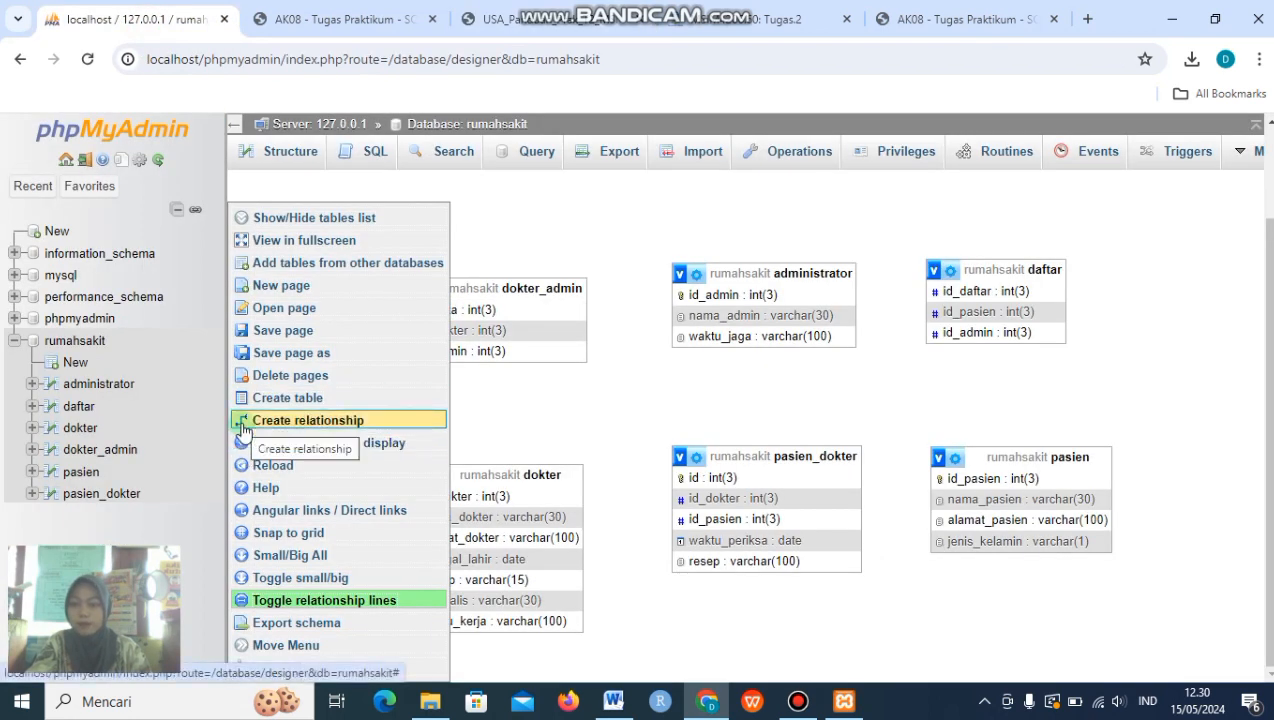
click(243, 425)
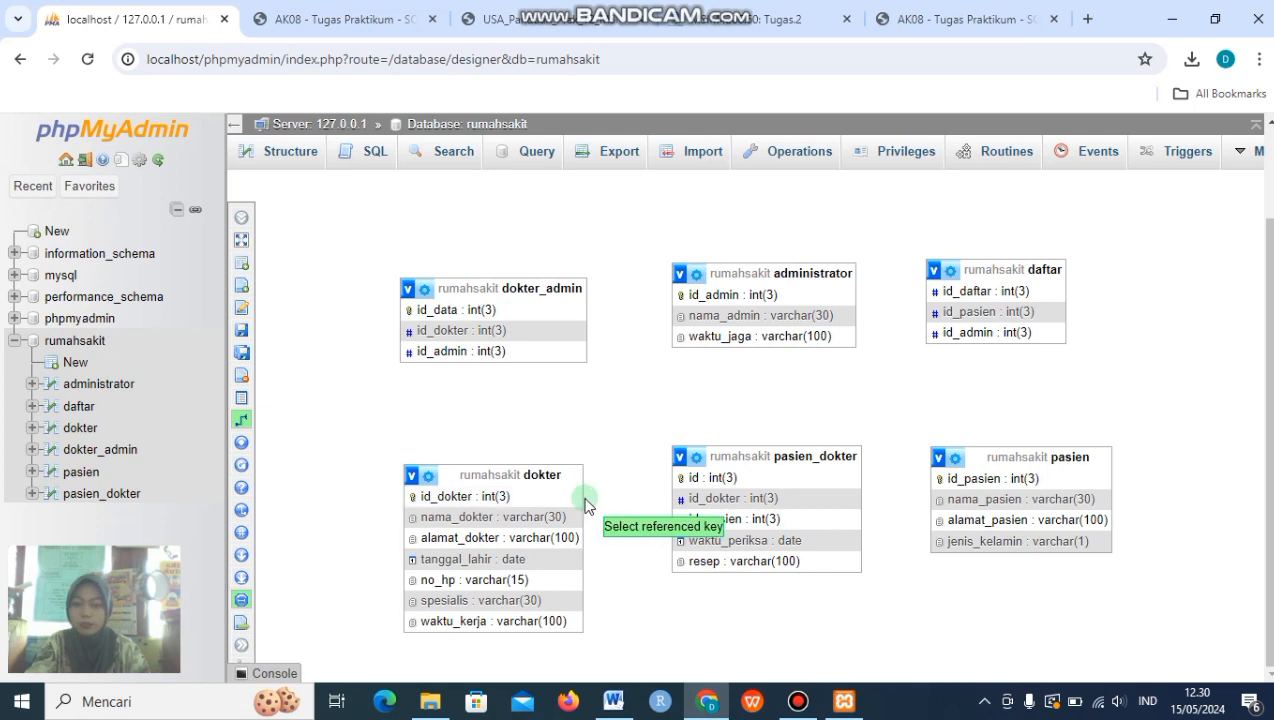
click(500, 28)
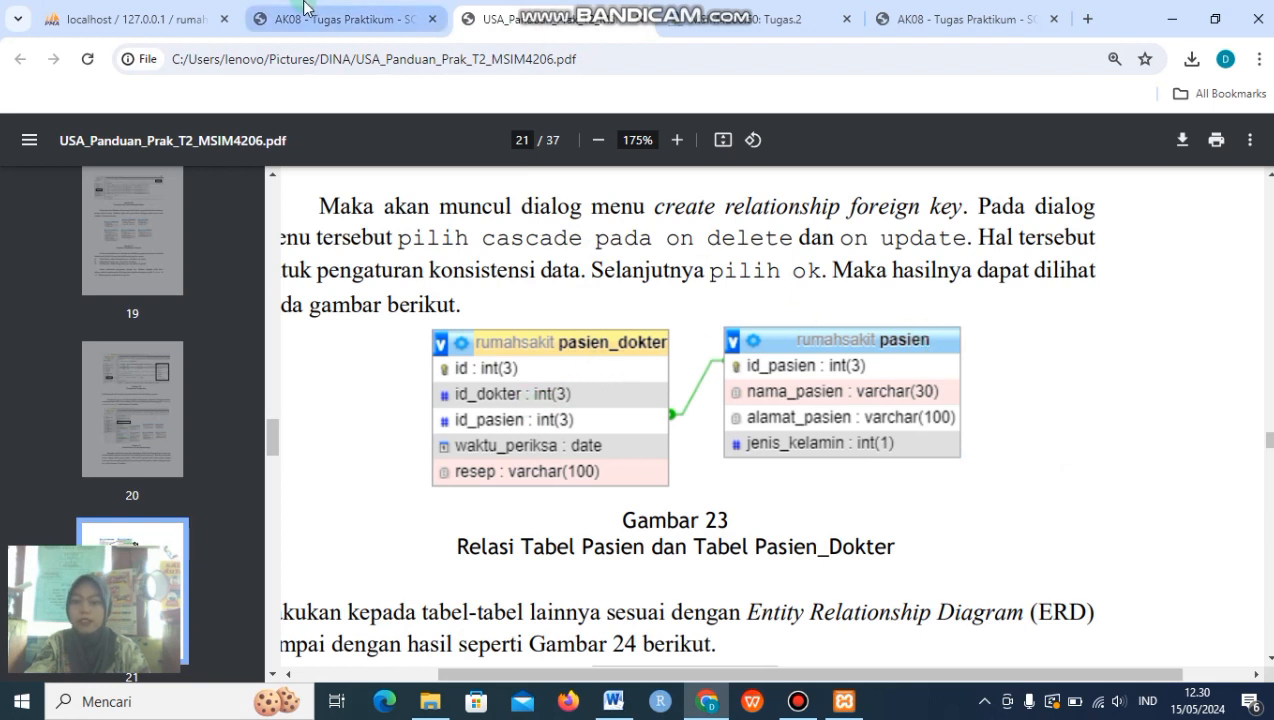
click(155, 10)
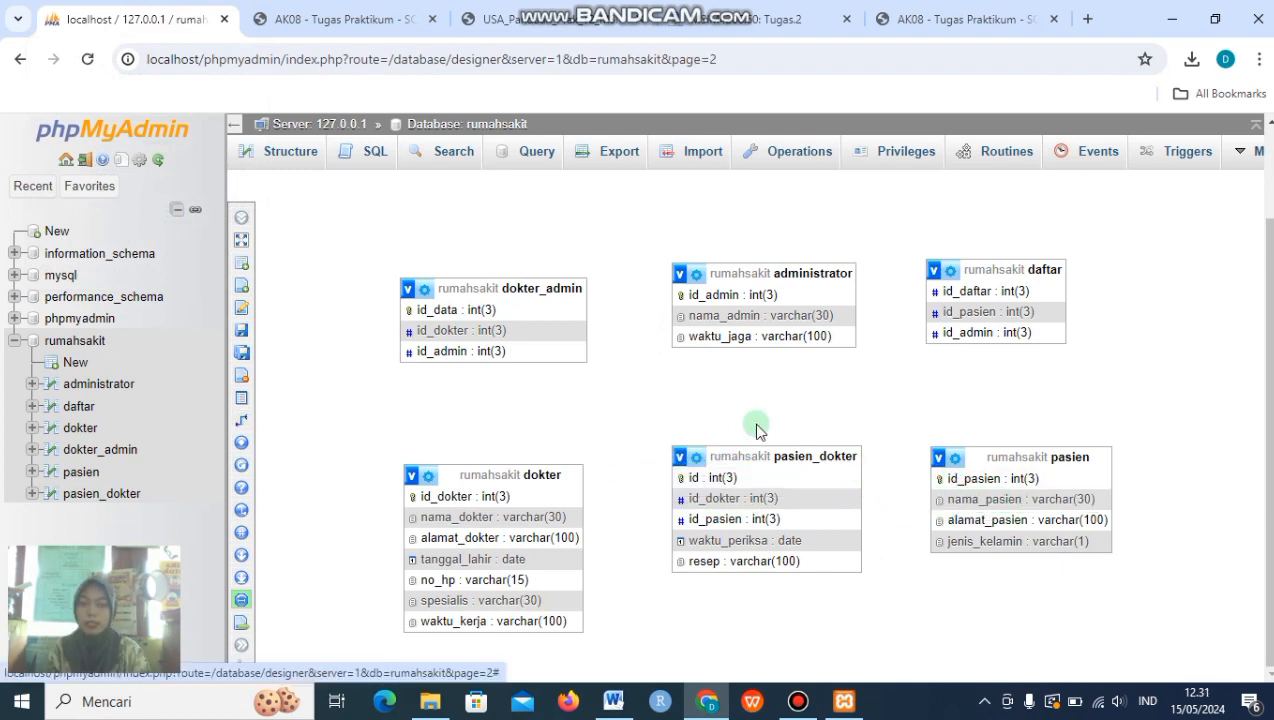
Create a relationship with pasien's id_pasien as referenced key and pasien_dokter's id_pasien as foreign key, setting on delete and on update to CASCADE.
click(248, 419)
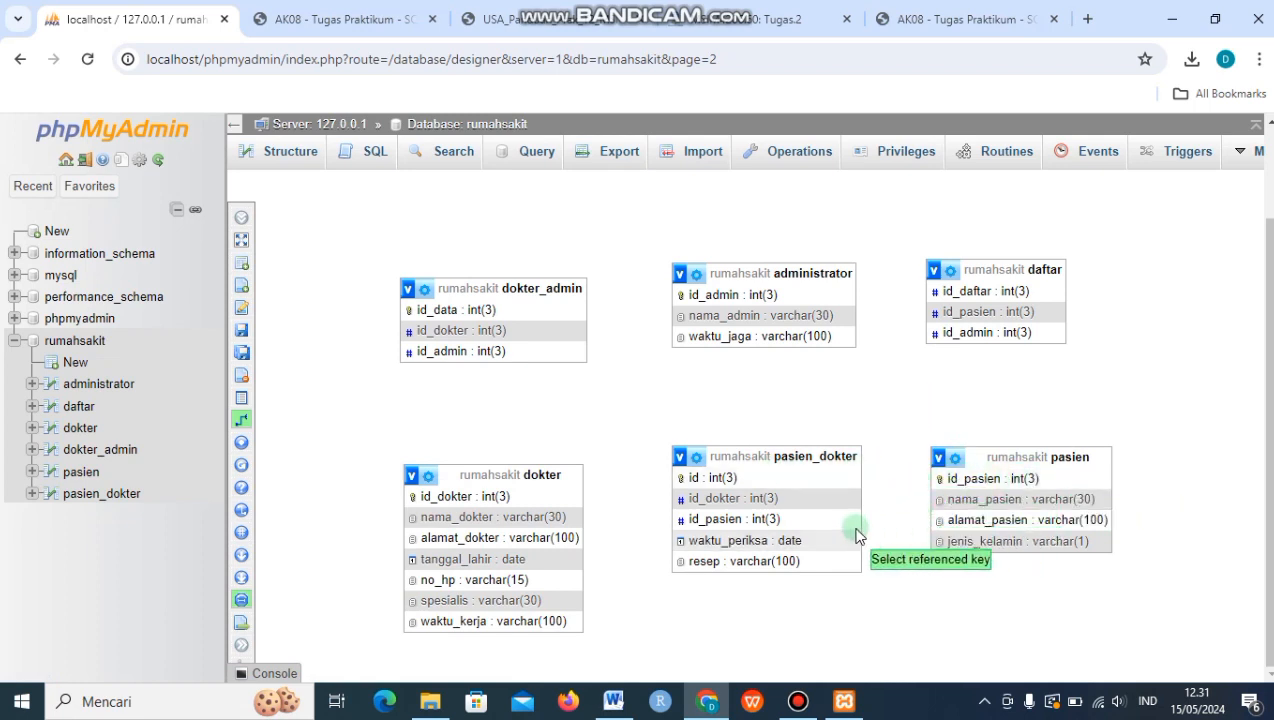
click(940, 481)
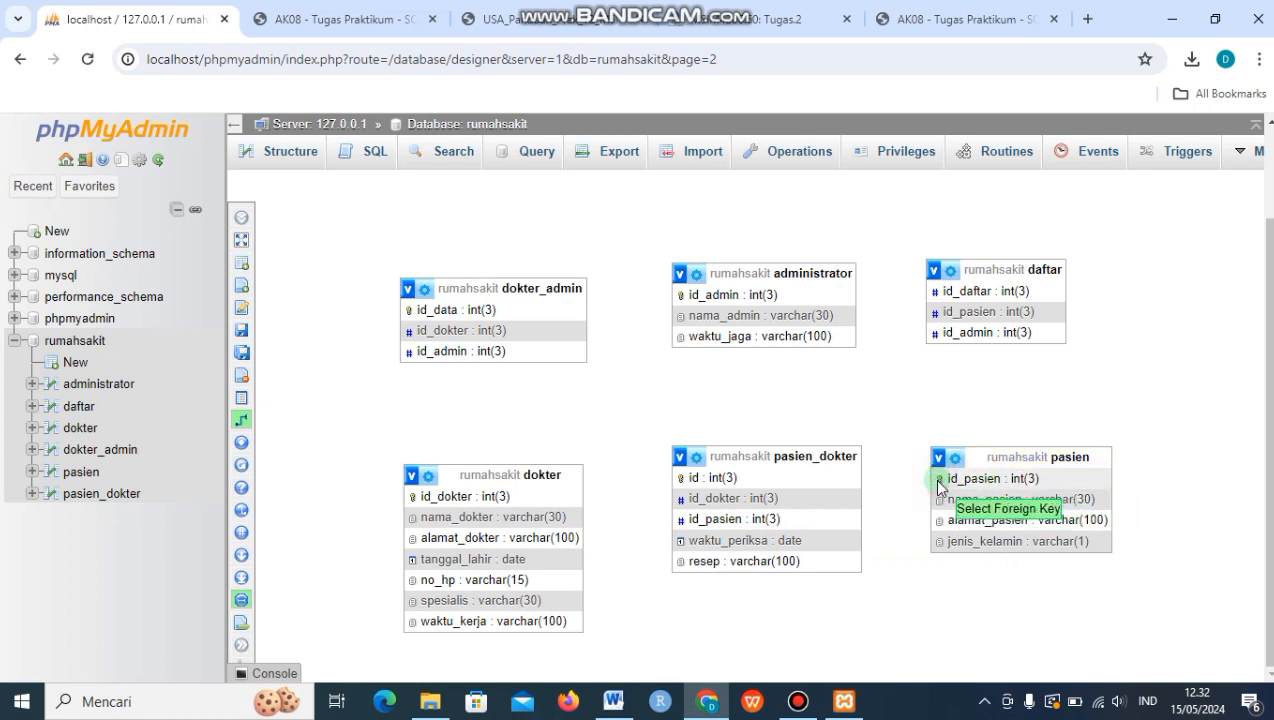
click(763, 518)
scroll(1158, 560, down, 1)
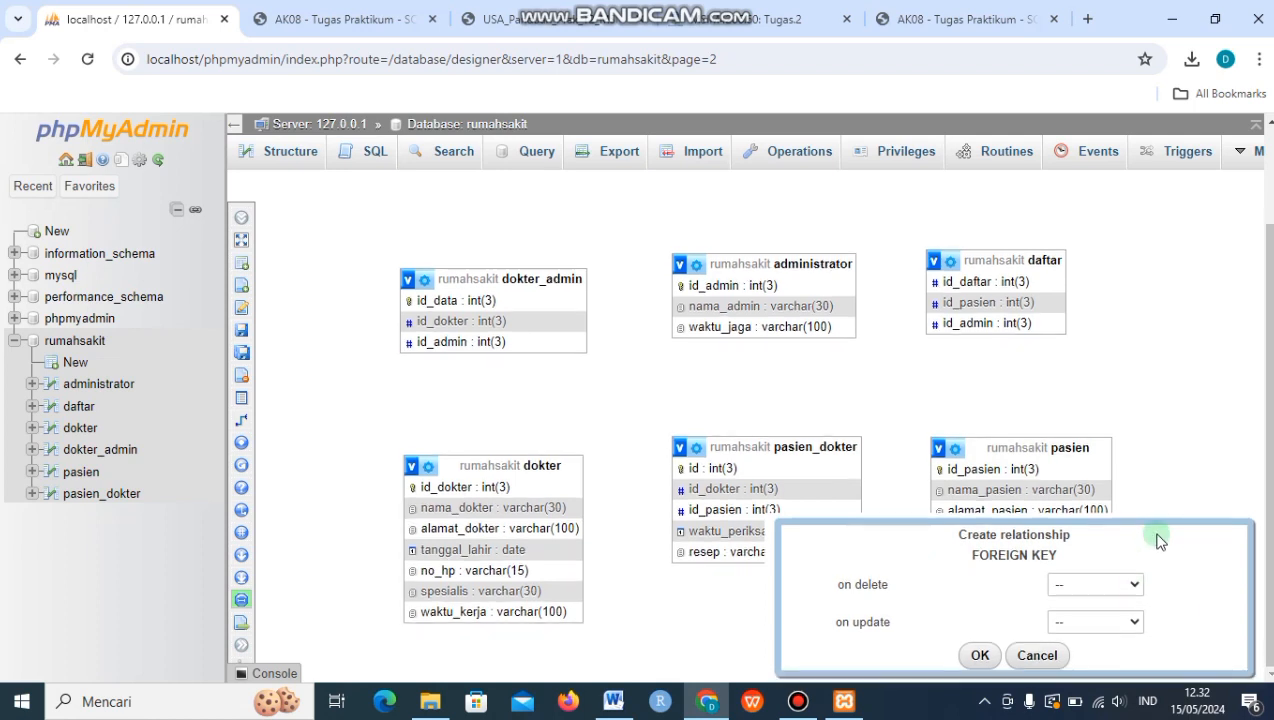
click(1137, 592)
click(1085, 616)
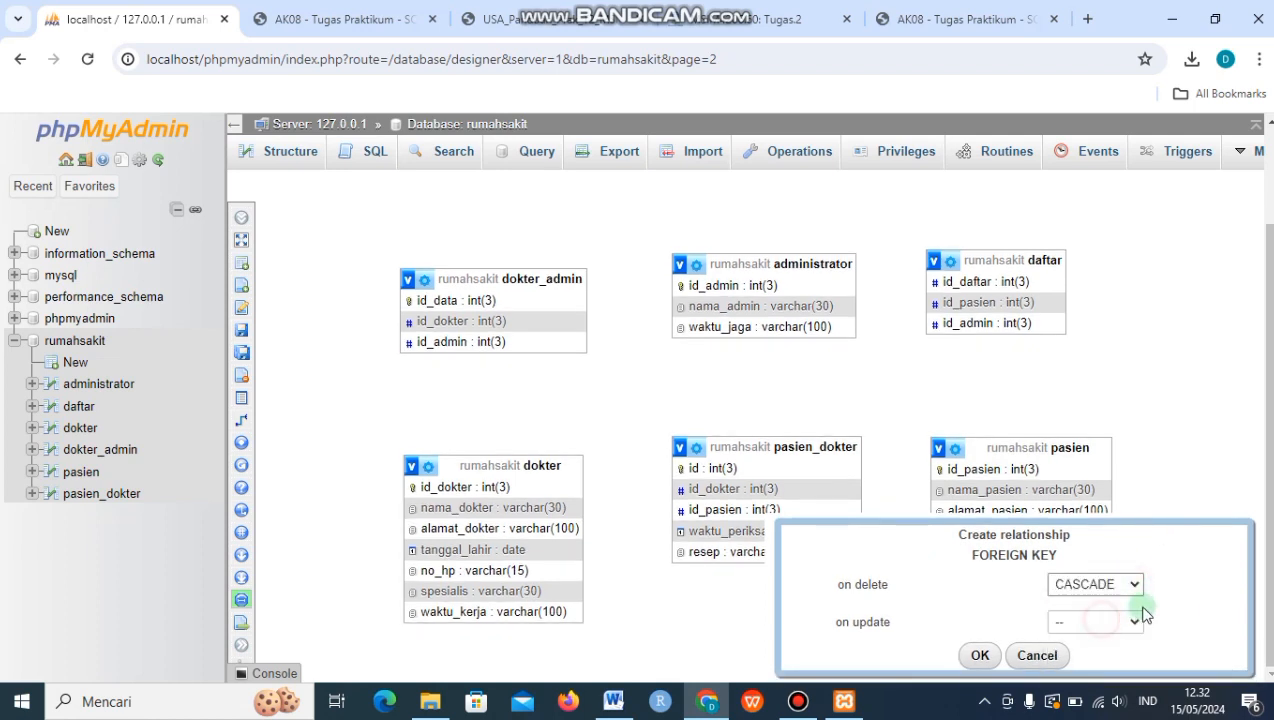
click(1135, 592)
click(1110, 554)
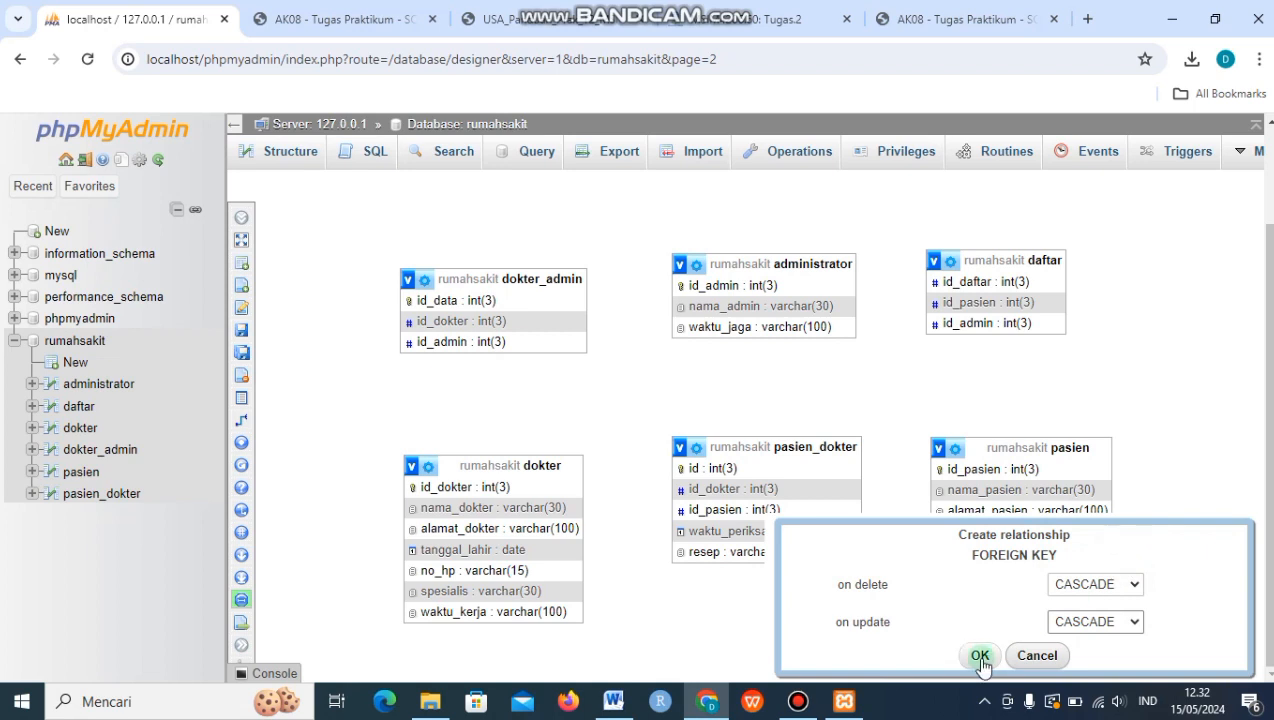
click(978, 655)
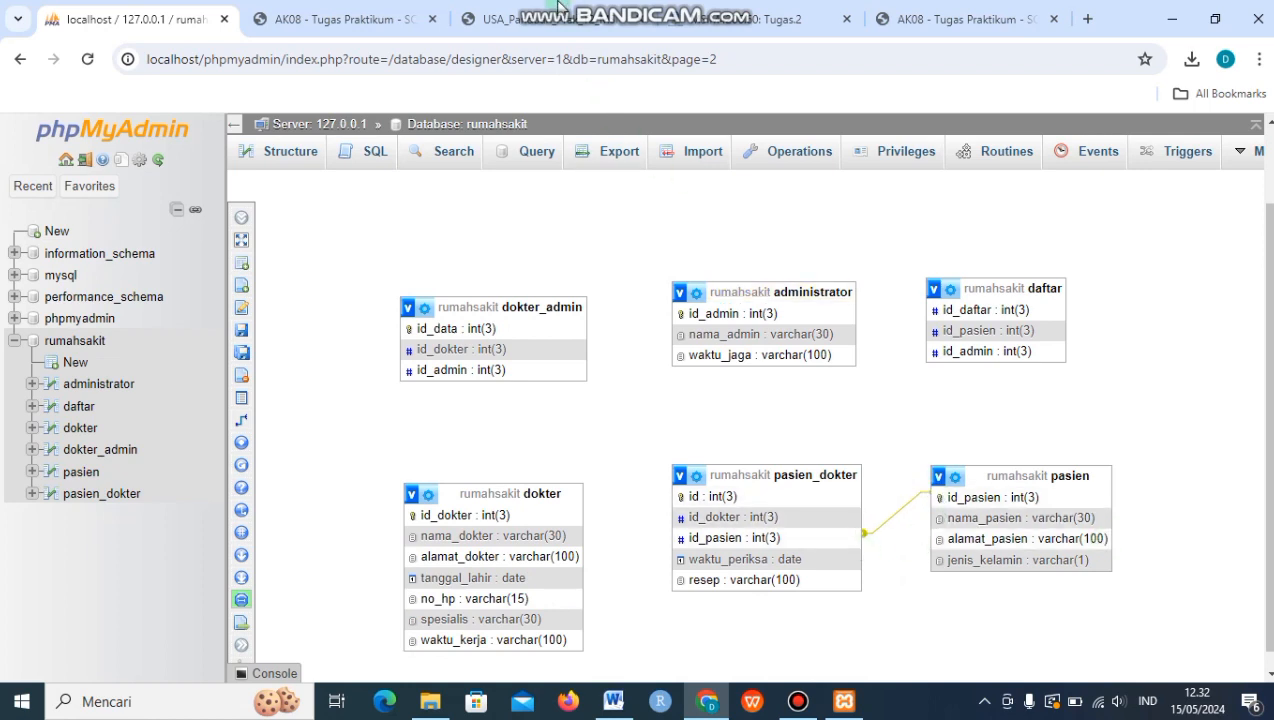
Review the final table relation diagram (Gambar 24) in the PDF guide and return to the phpMyAdmin Designer.
click(530, 19)
scroll(826, 407, down, 2)
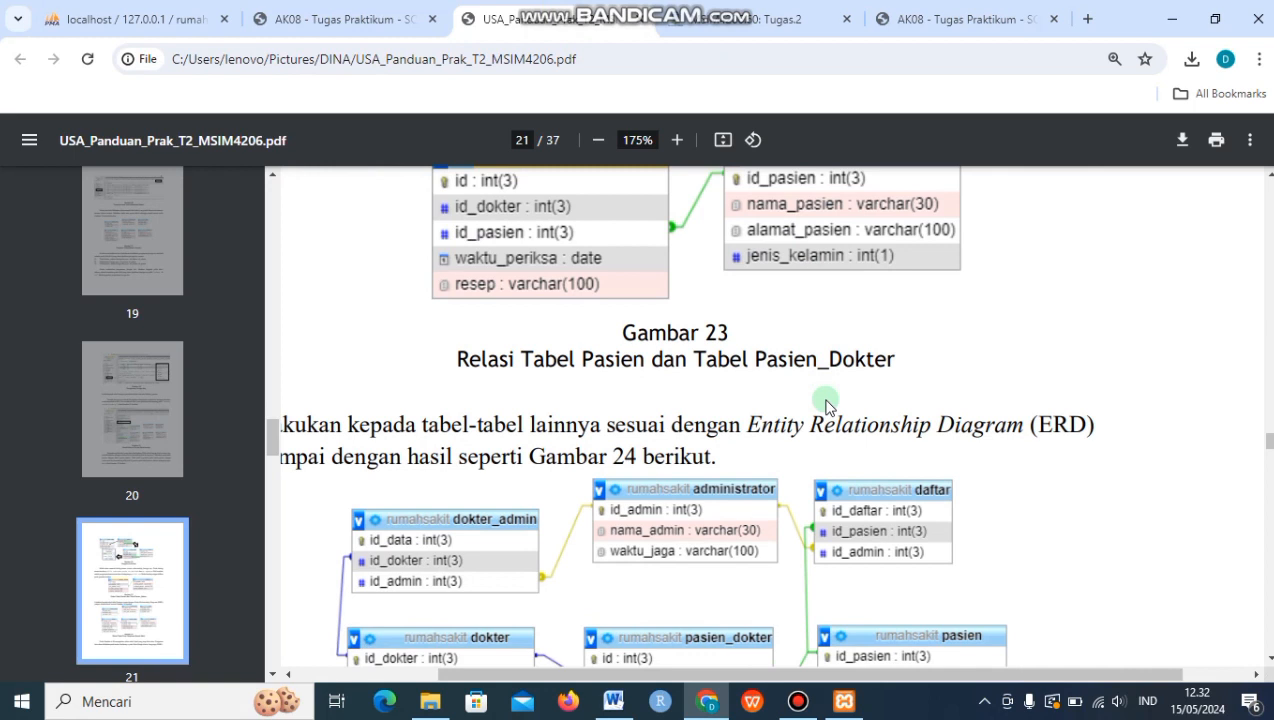
scroll(828, 400, down, 4)
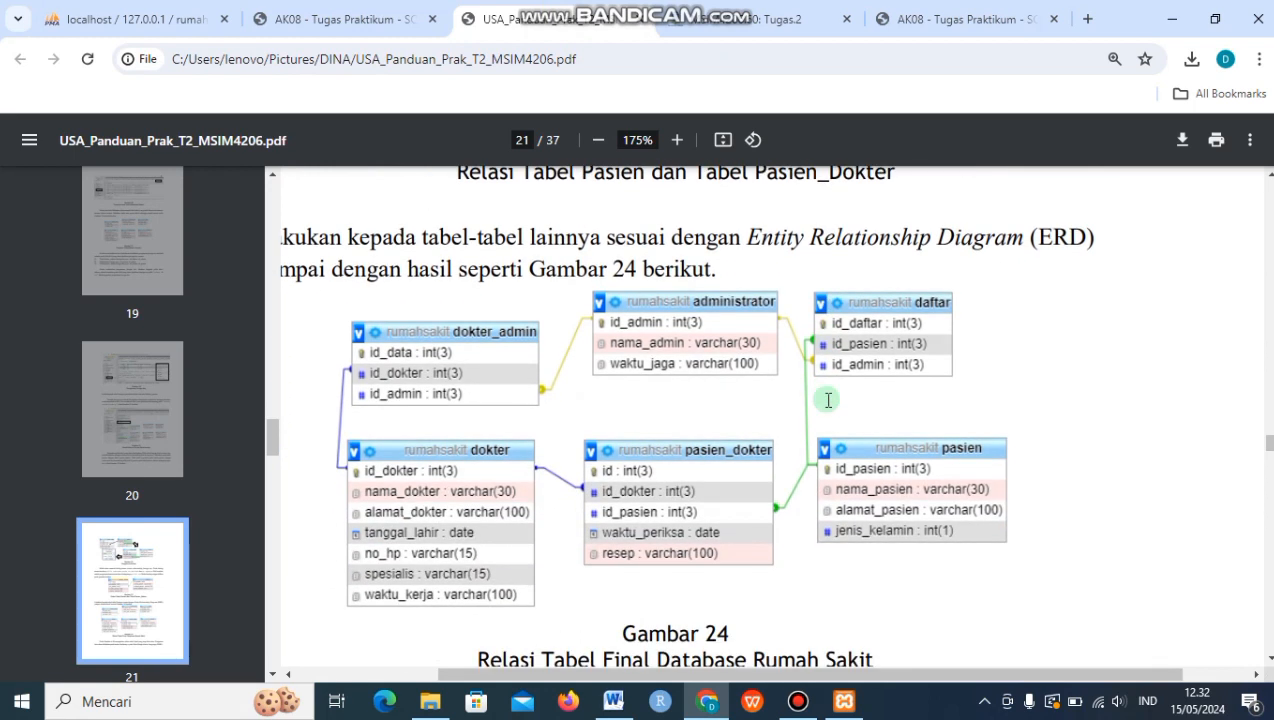
click(501, 368)
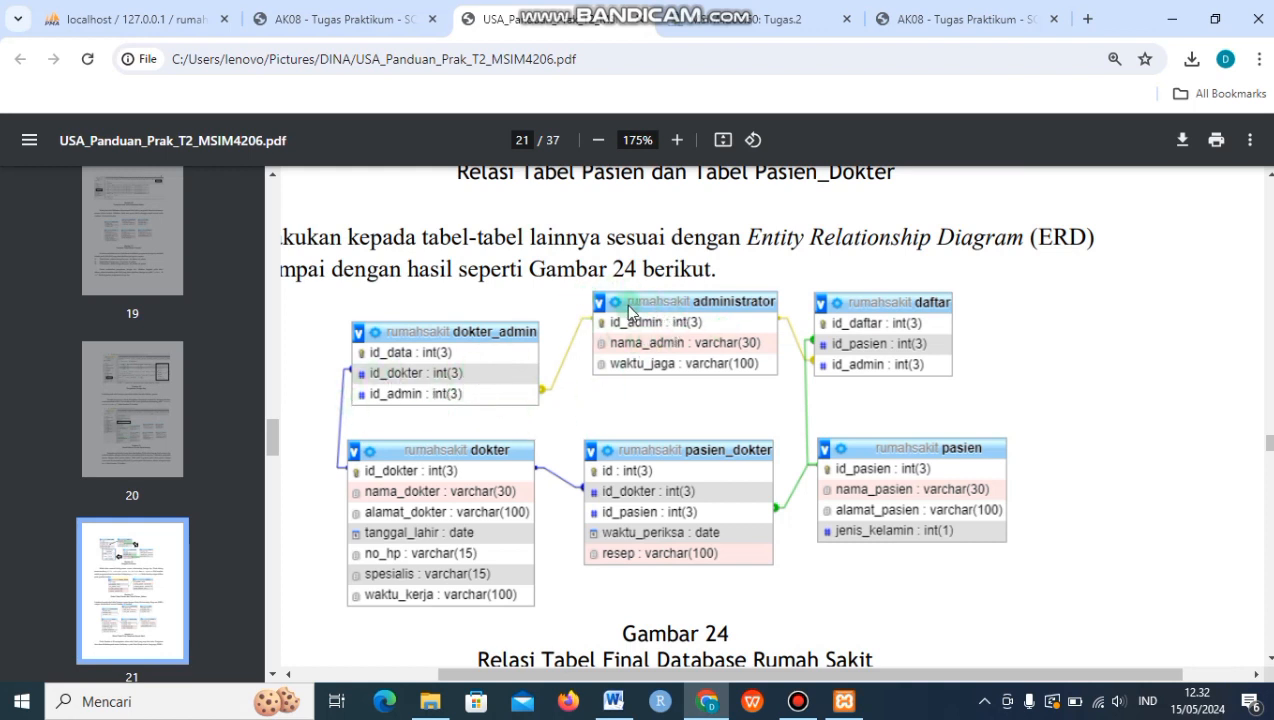
click(180, 19)
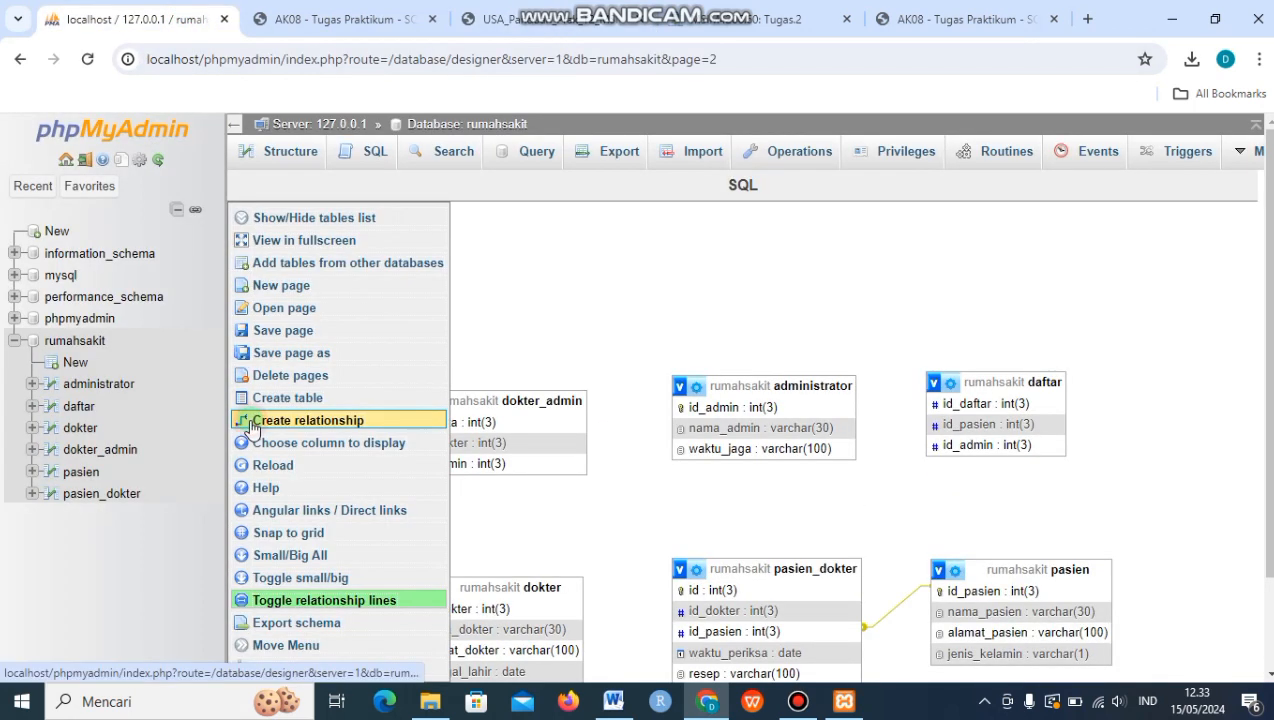
Create a relationship with administrator's id_admin as referenced key and dokter_admin's id_admin as foreign key, setting on delete and on update to CASCADE.
click(251, 424)
click(684, 408)
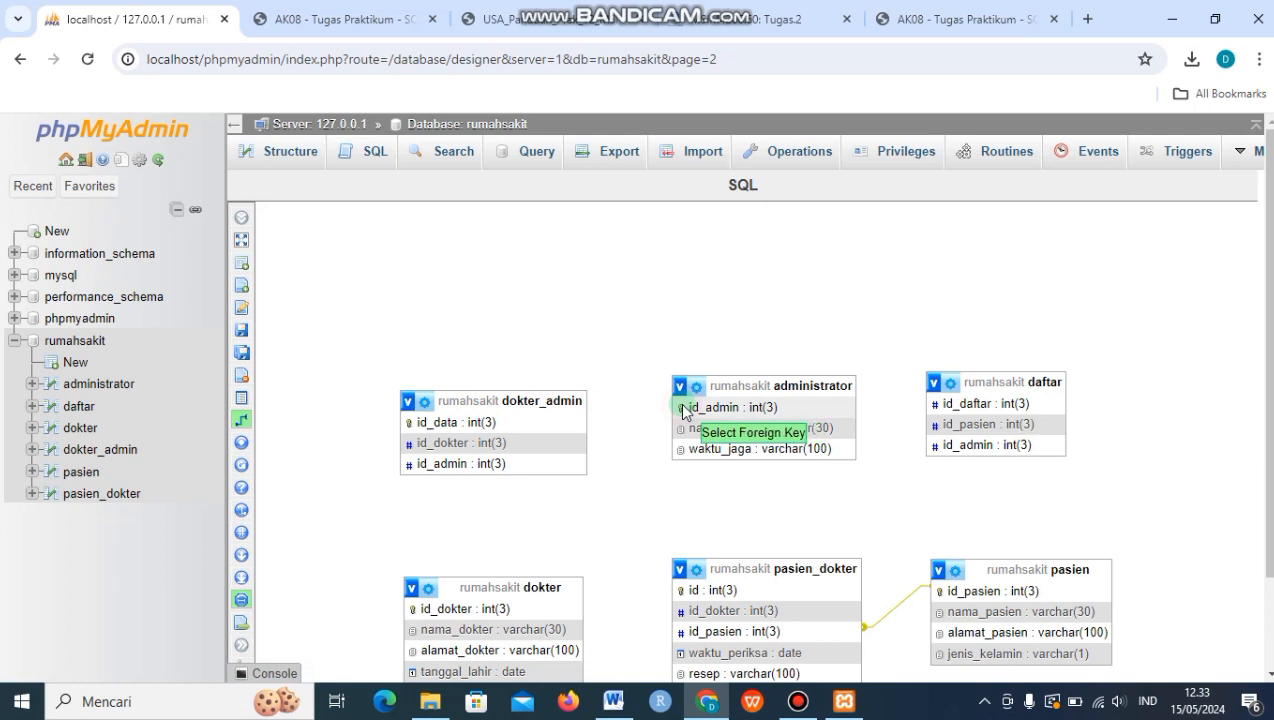
click(546, 467)
click(1043, 536)
click(1031, 576)
click(1063, 574)
click(1018, 607)
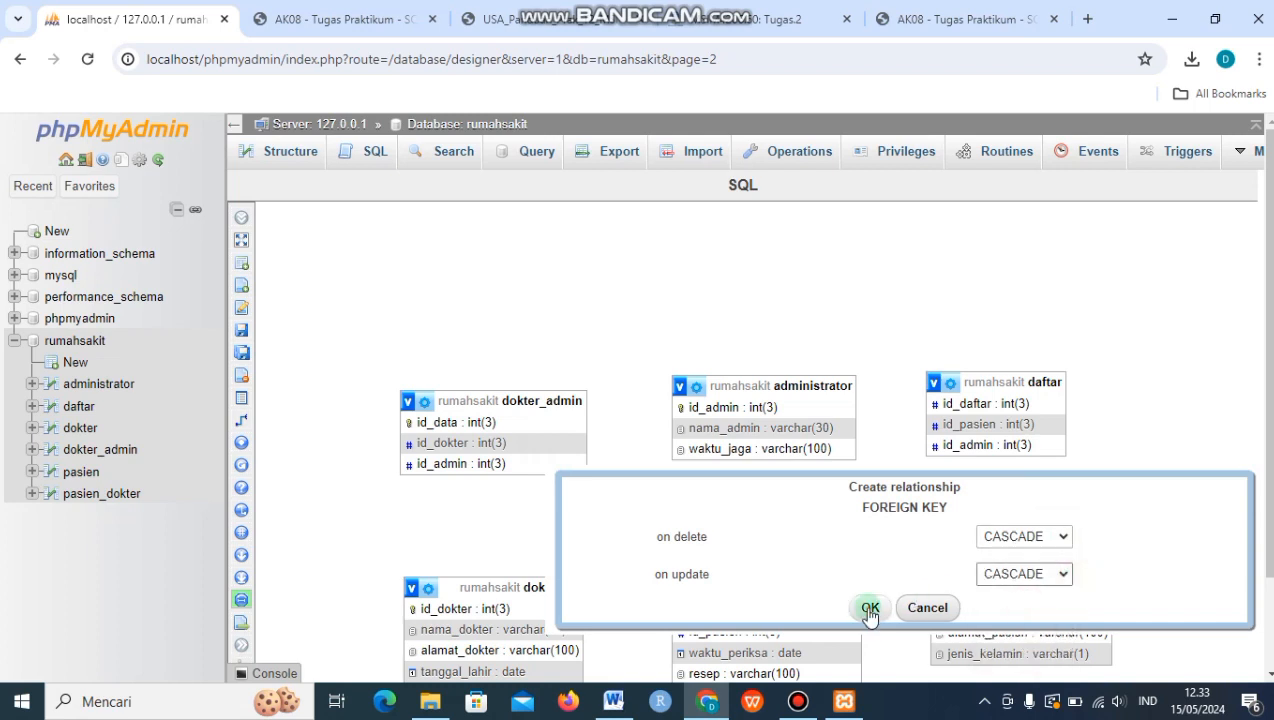
click(869, 608)
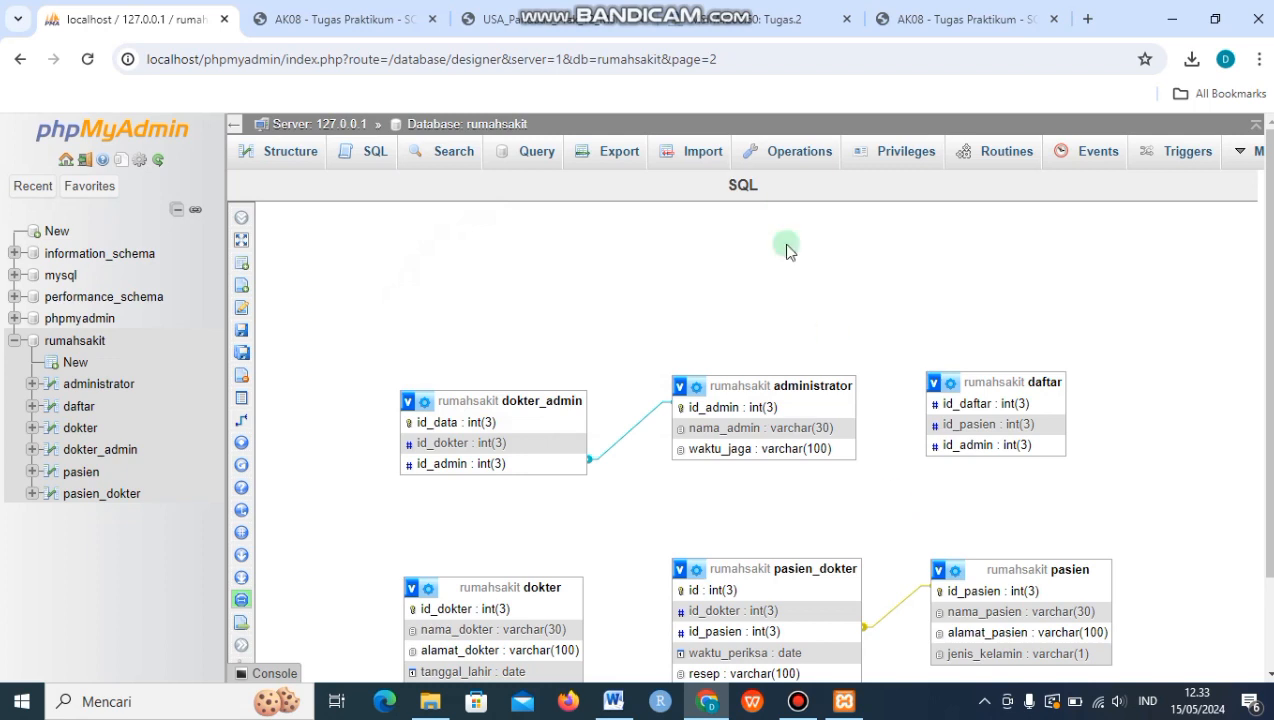
Following the guide's diagram, relate administrator's id_admin as referenced key to daftar's id_admin as foreign key, with on delete and on update set to CASCADE.
click(494, 27)
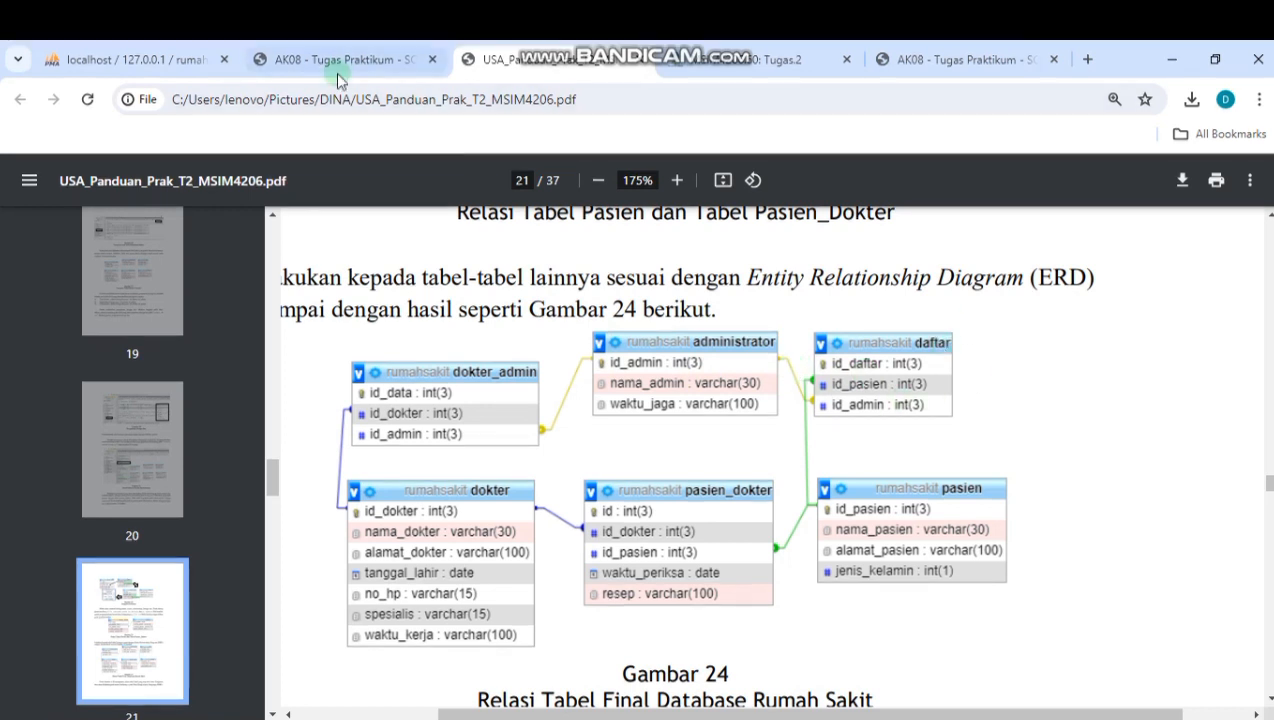
click(186, 18)
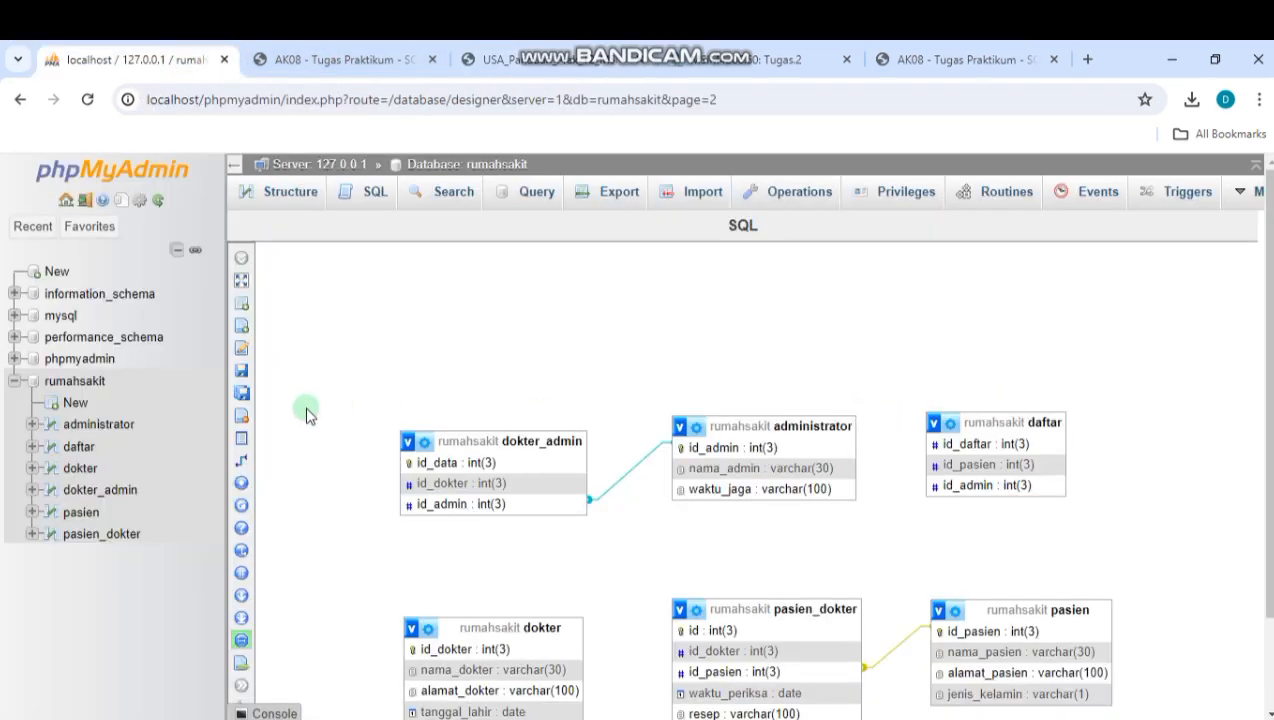
click(241, 460)
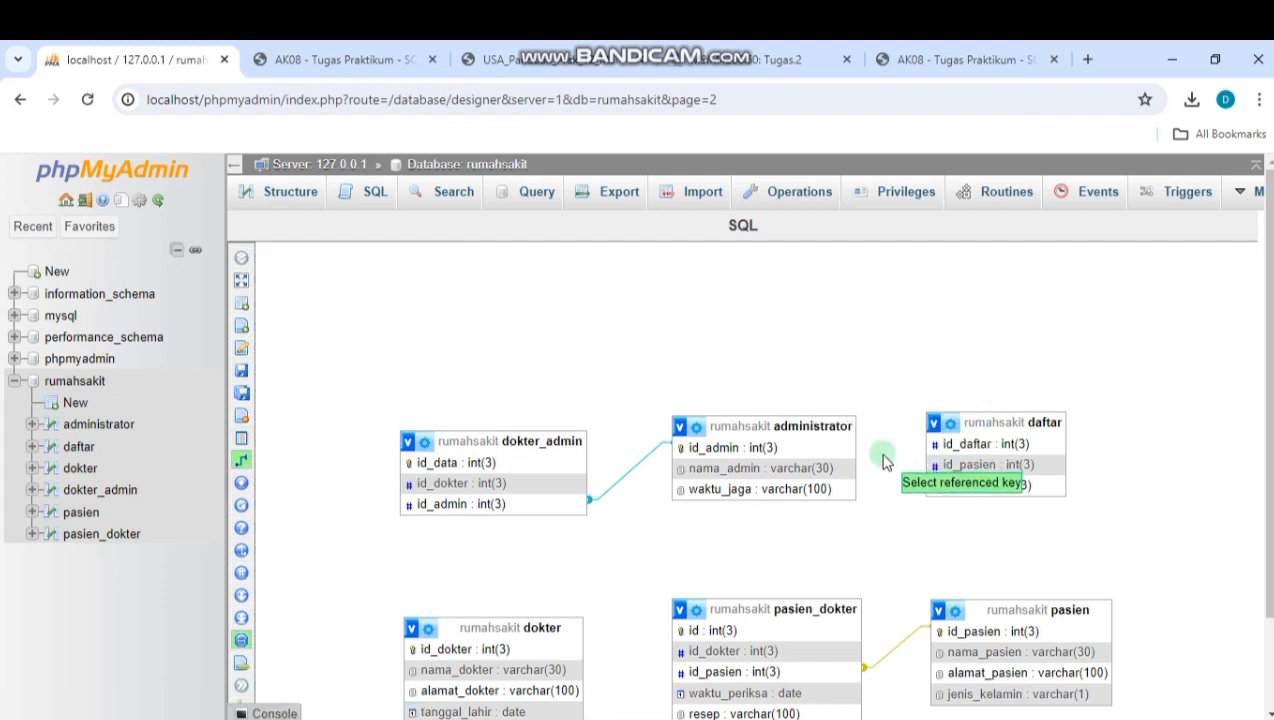
click(840, 450)
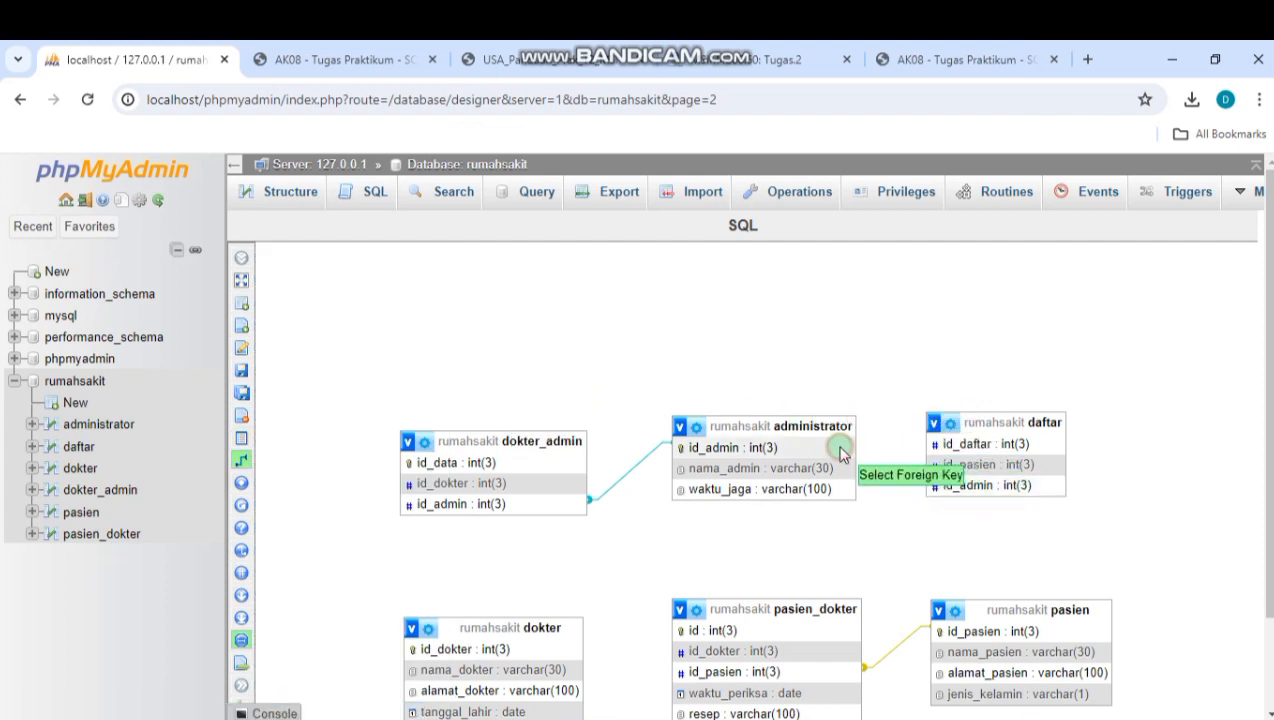
click(945, 490)
click(1160, 560)
click(1158, 590)
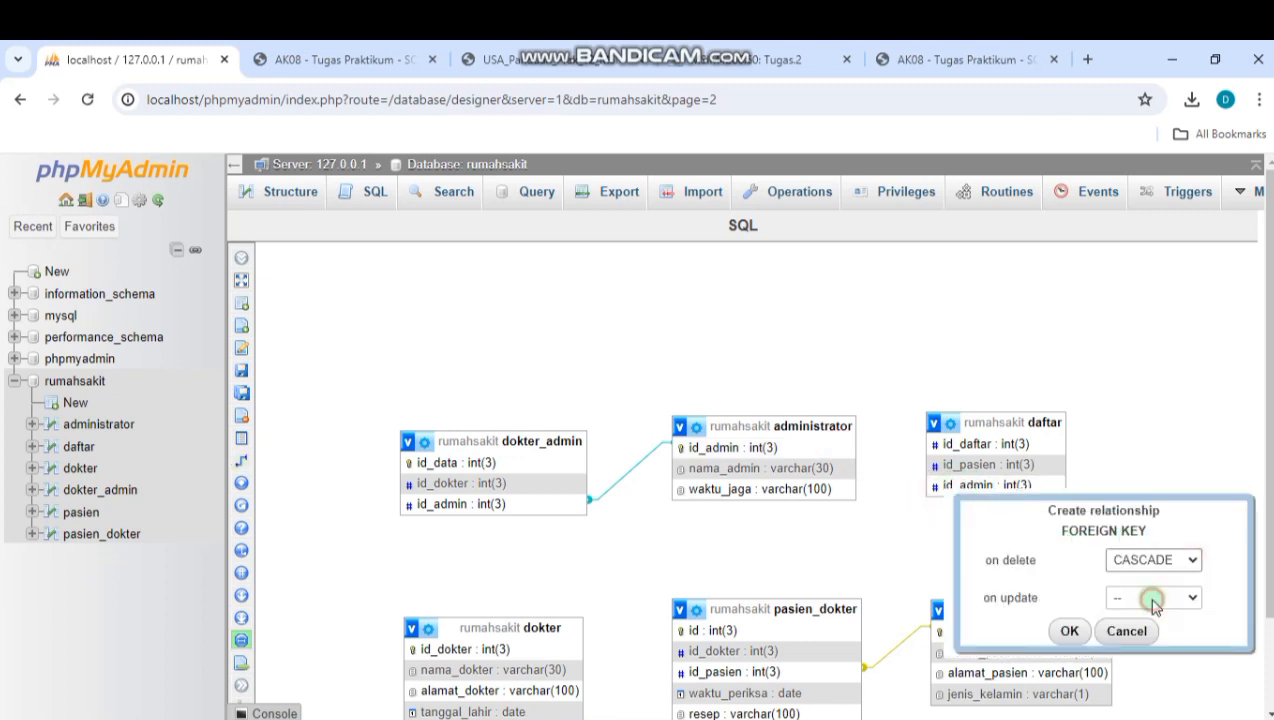
click(1177, 592)
click(1145, 622)
click(1190, 597)
click(1148, 630)
click(1073, 629)
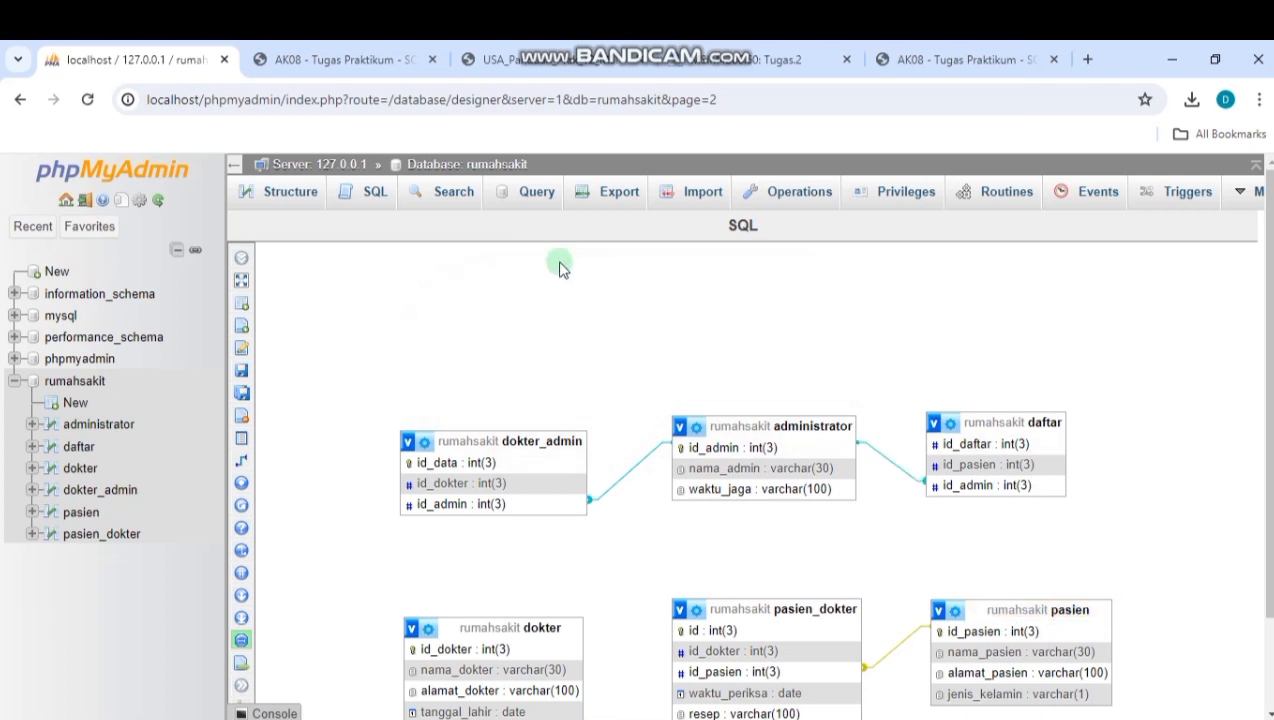
Check the guide's Gambar 24 diagram for the remaining relations and return to the Designer.
click(531, 63)
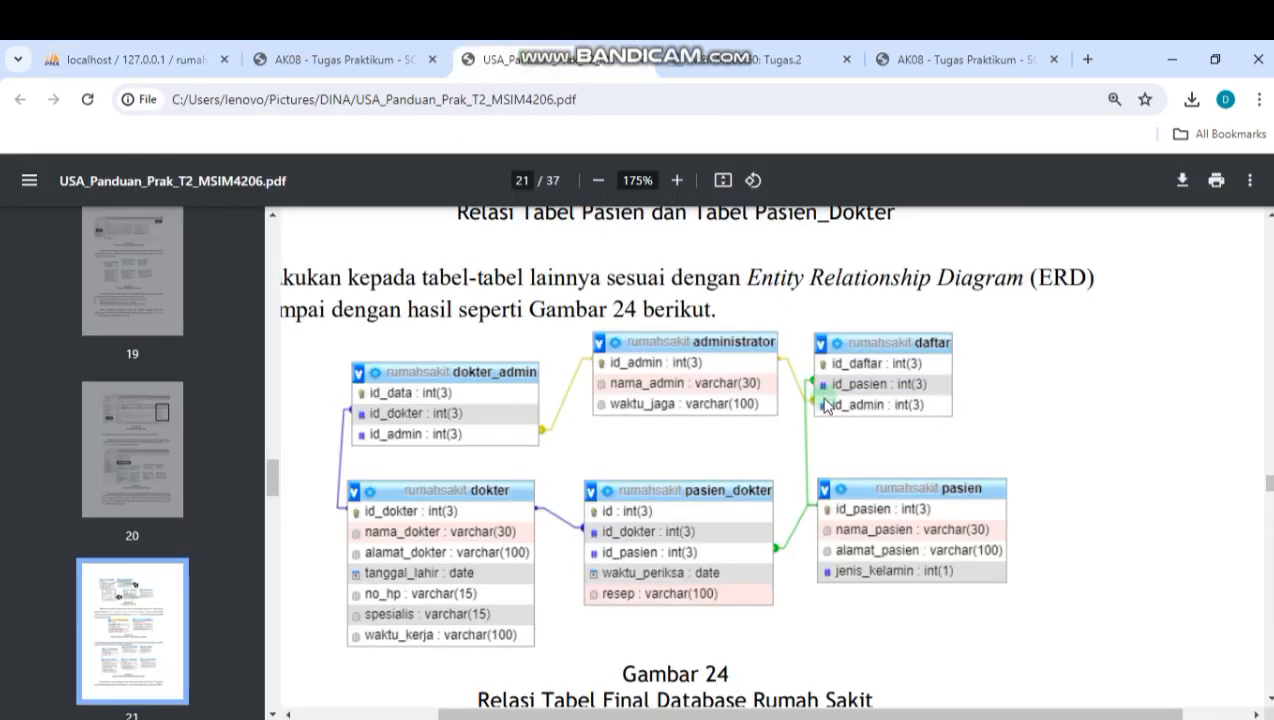
click(844, 445)
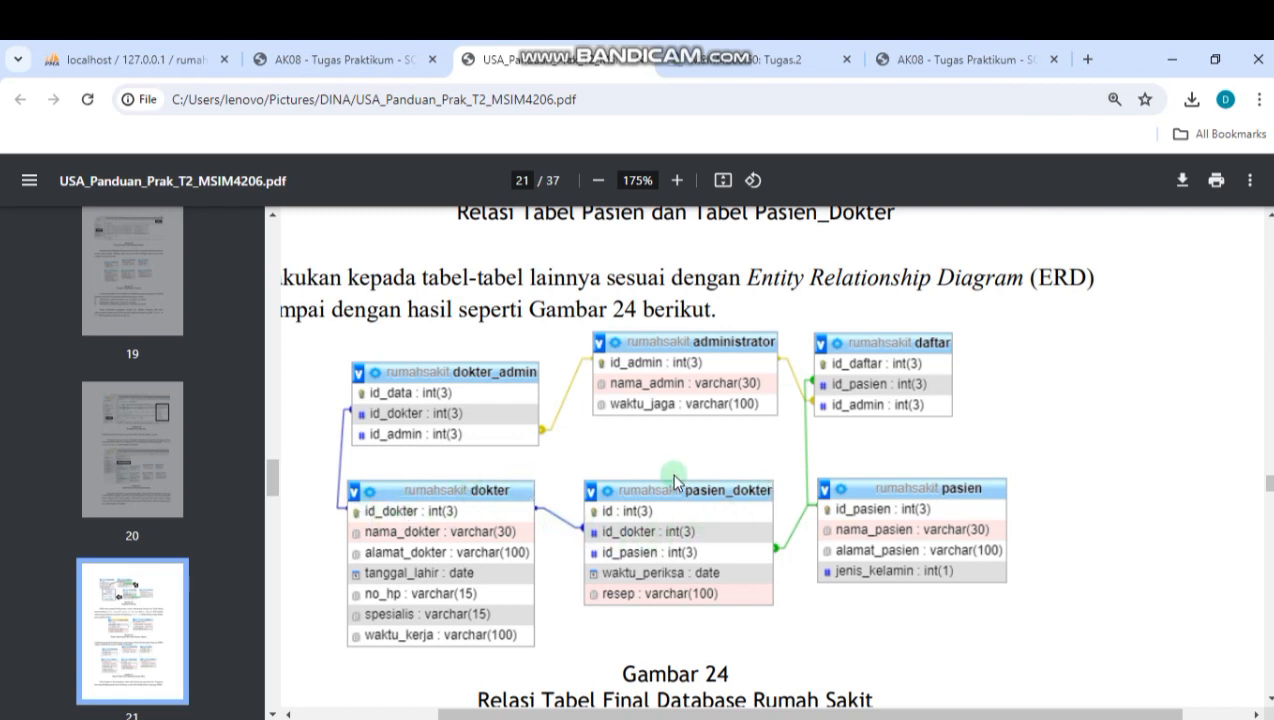
click(182, 60)
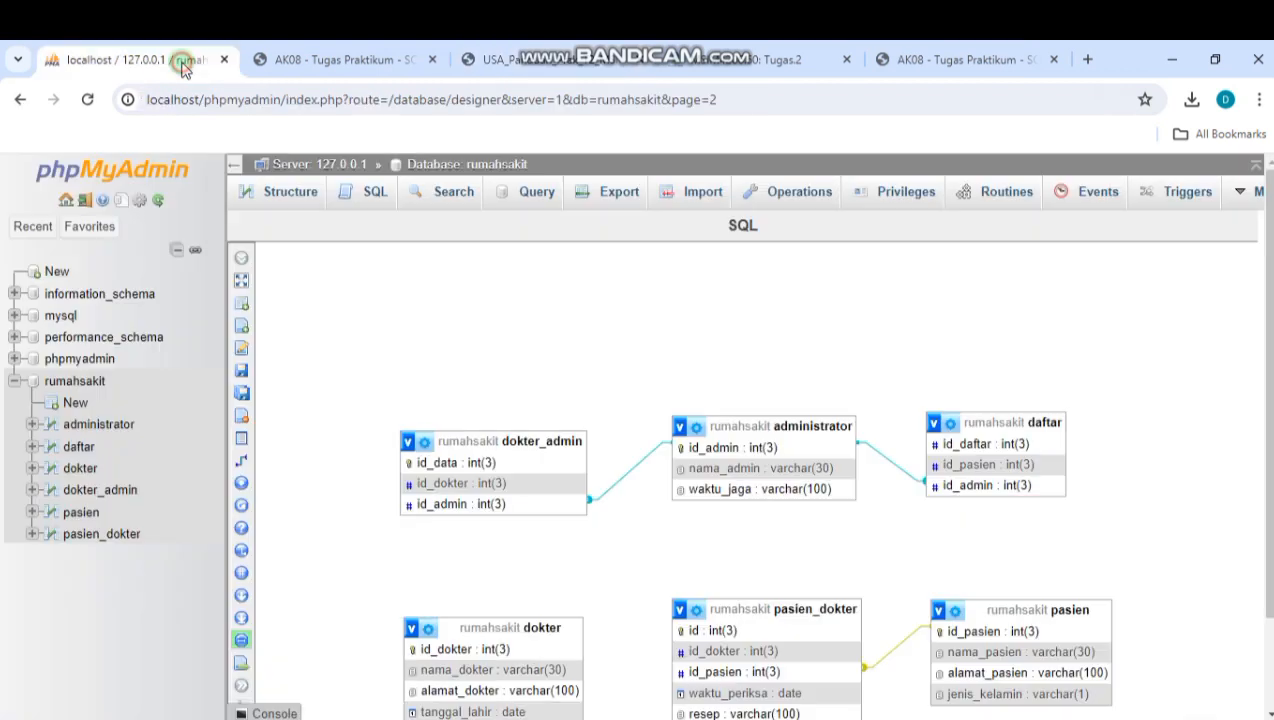
Create a relationship with dokter's id_dokter as referenced key and pasien_dokter's id_dokter as foreign key, setting on delete and on update to CASCADE.
scroll(440, 450, down, 2)
click(242, 460)
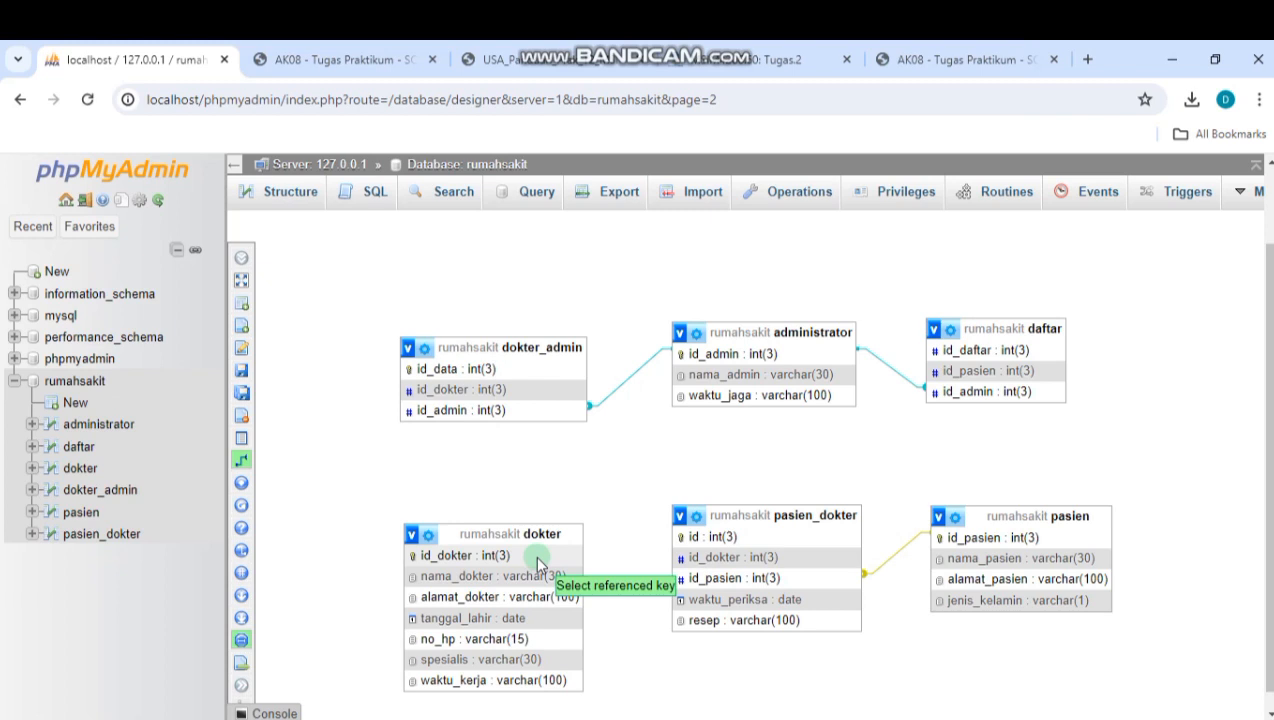
click(534, 554)
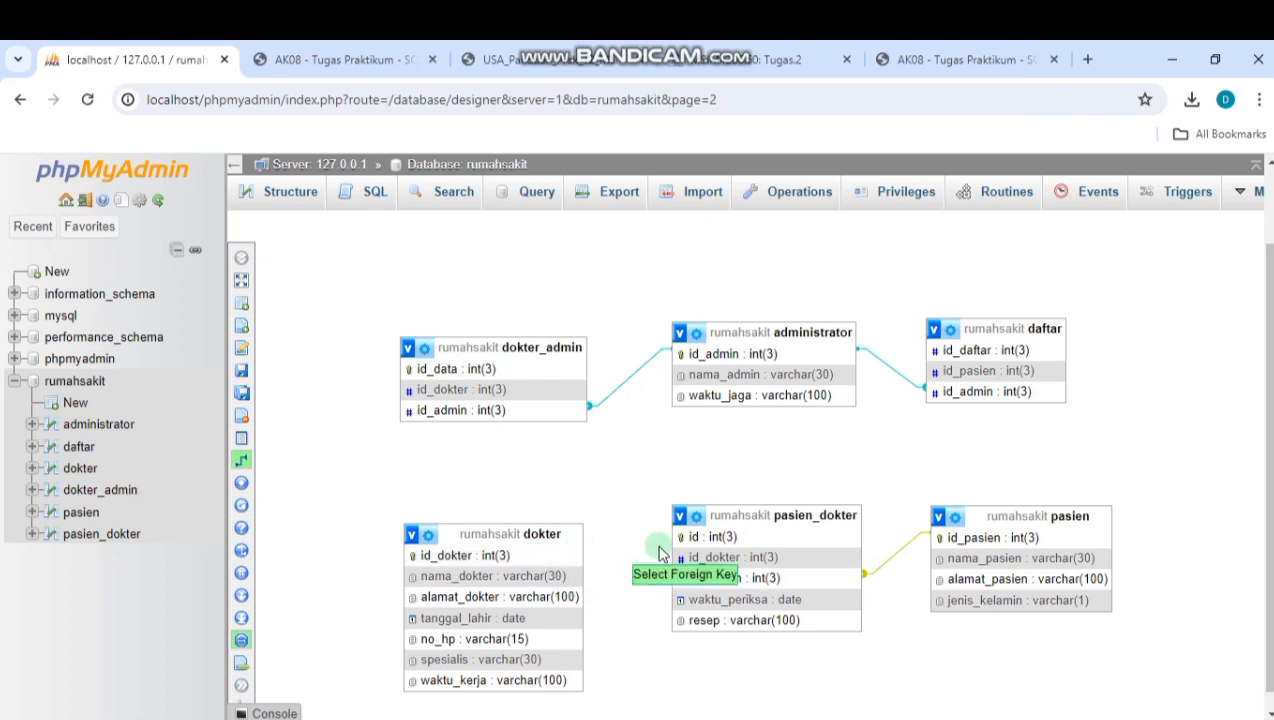
click(706, 562)
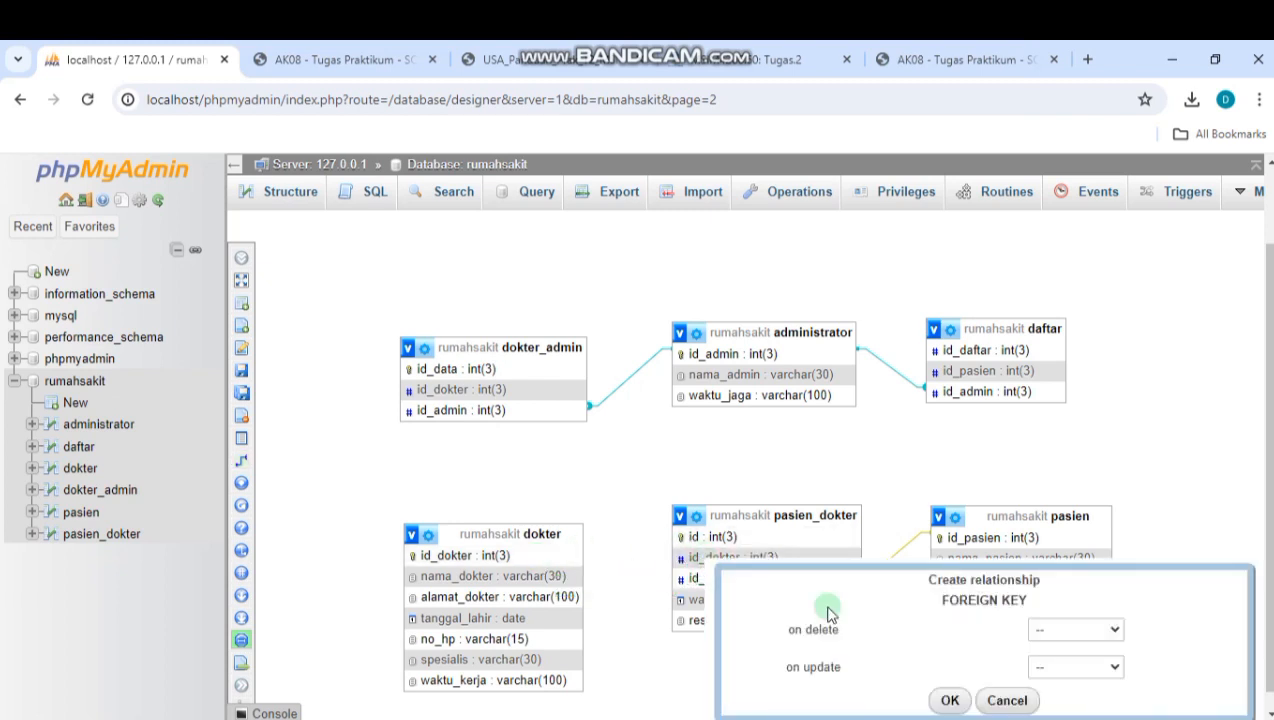
click(1075, 629)
click(1068, 662)
click(1105, 631)
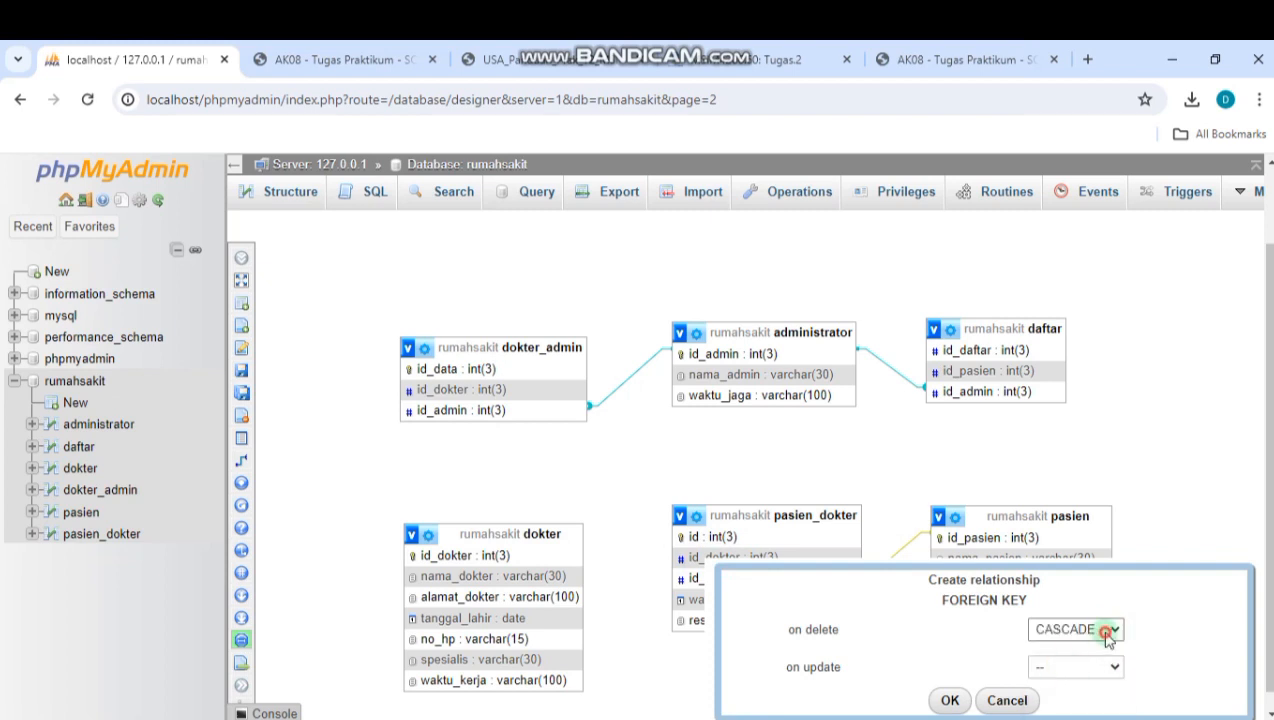
click(1095, 665)
click(972, 697)
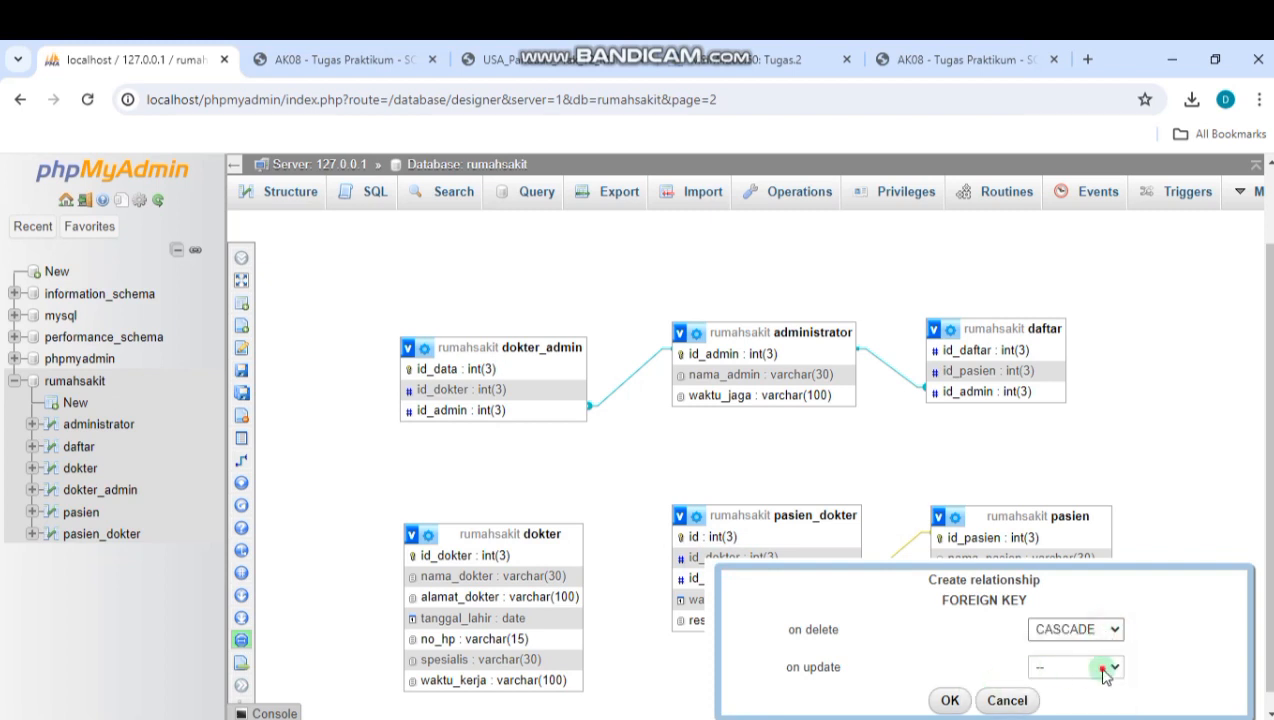
click(1100, 668)
click(1058, 600)
click(952, 700)
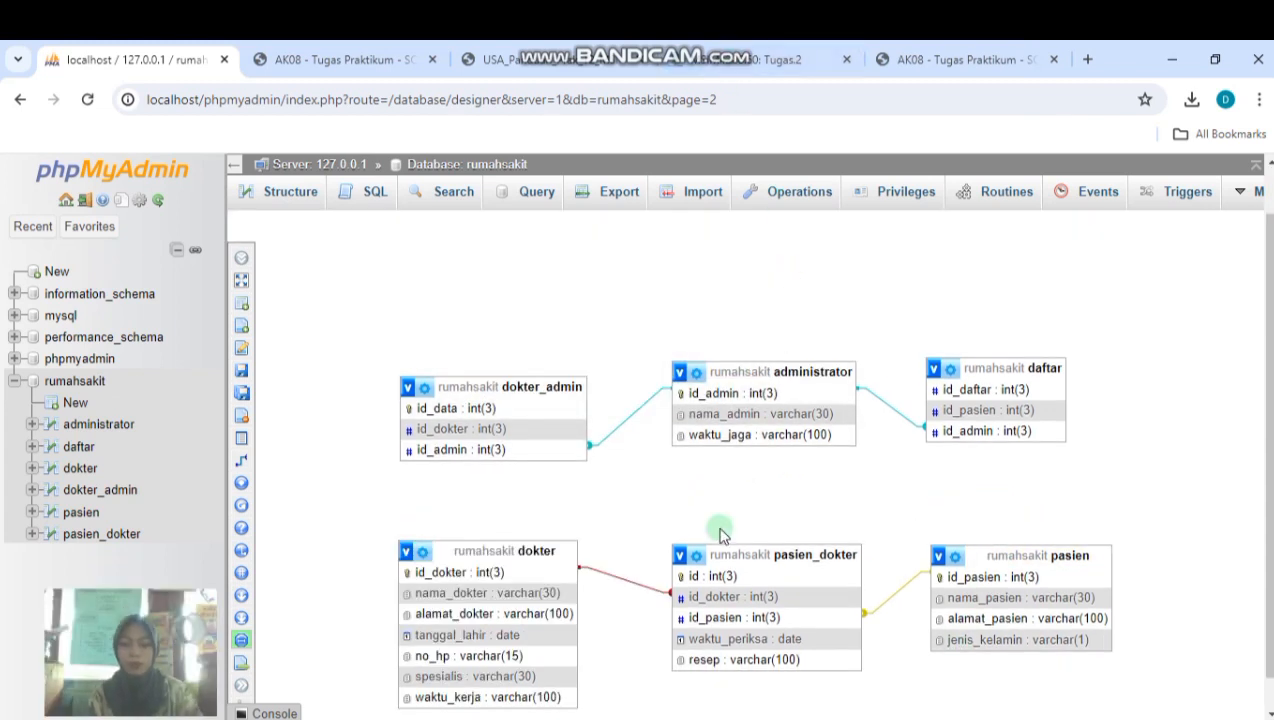
Following the guide's diagram, relate dokter's id_dokter as referenced key to dokter_admin's id_dokter as foreign key, with on delete and on update set to CASCADE.
click(537, 62)
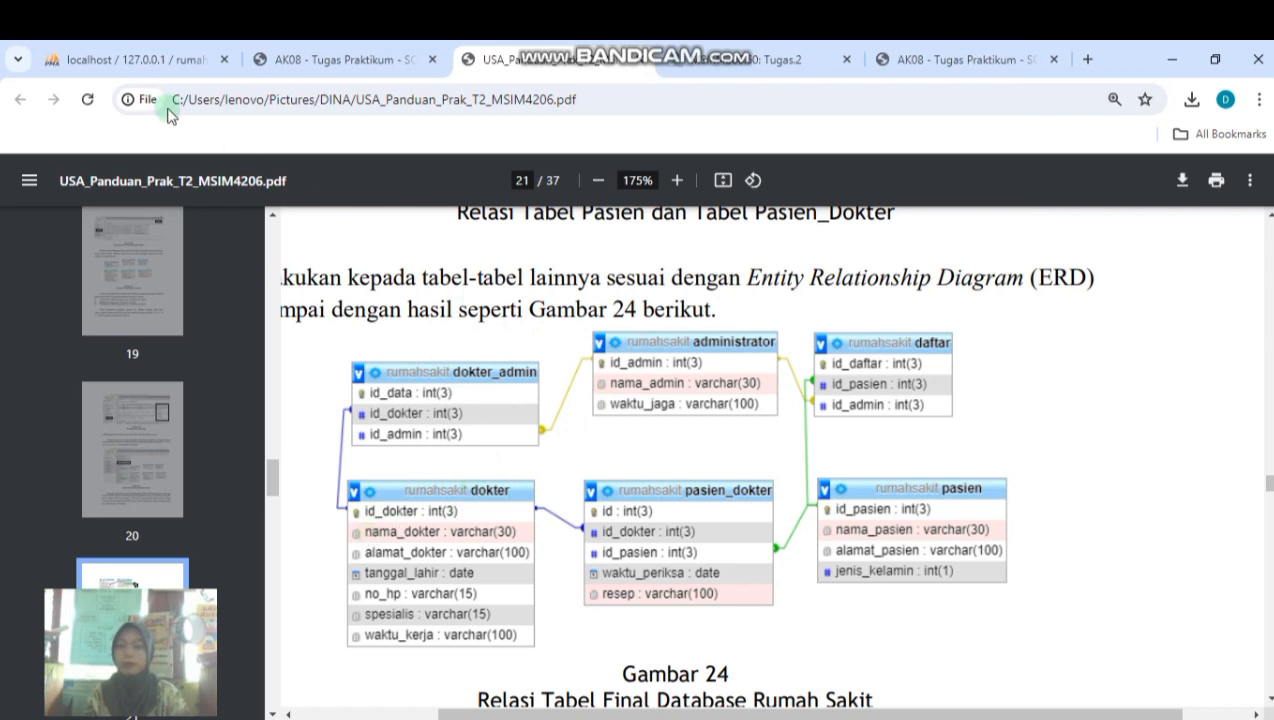
click(112, 62)
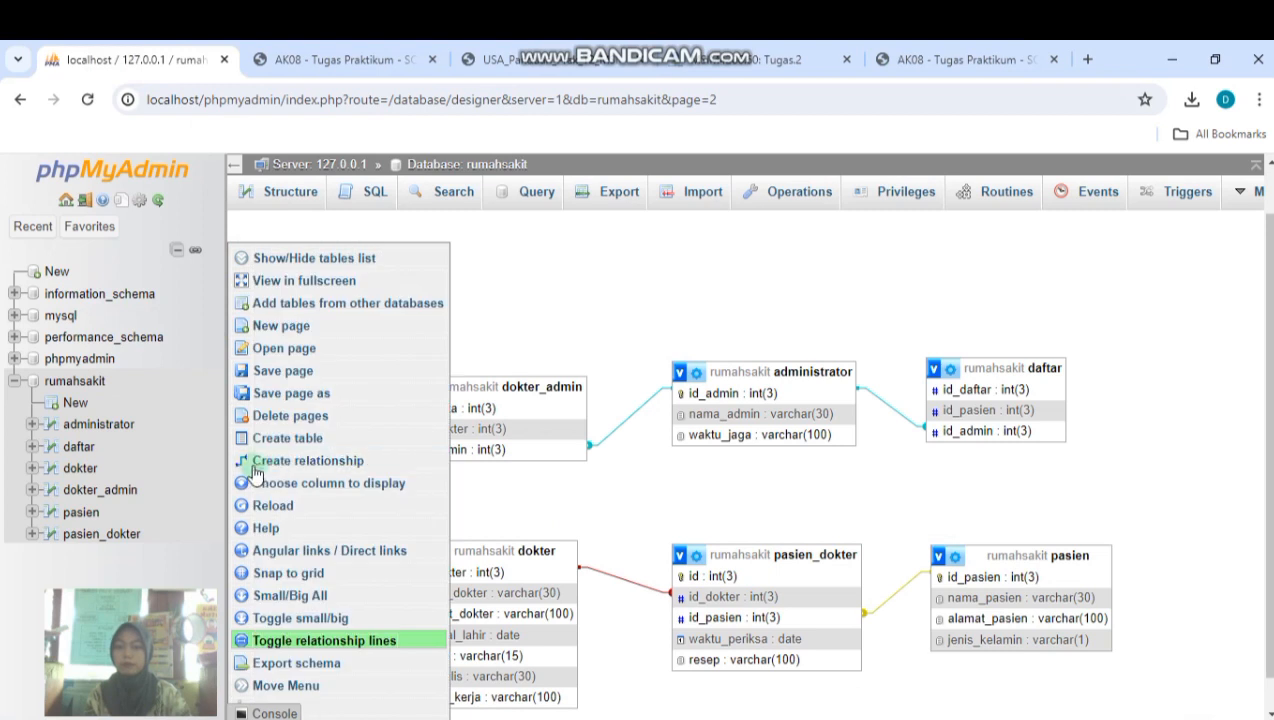
click(250, 459)
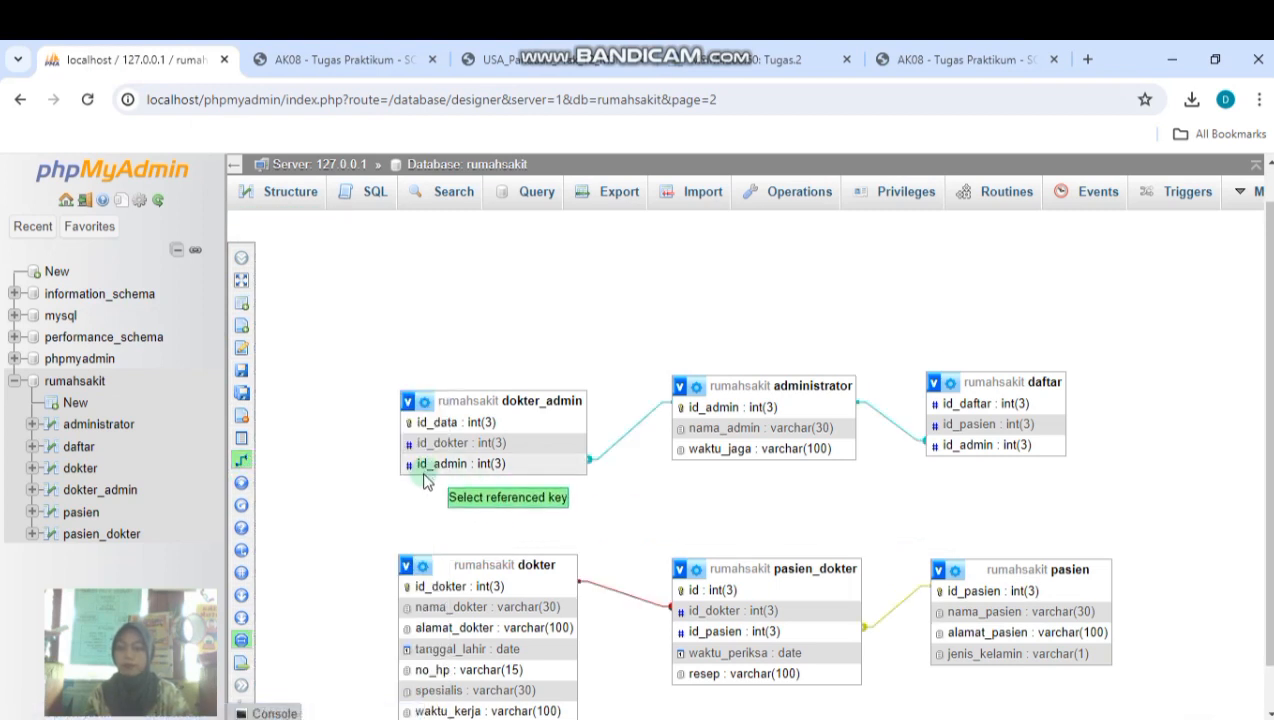
click(407, 589)
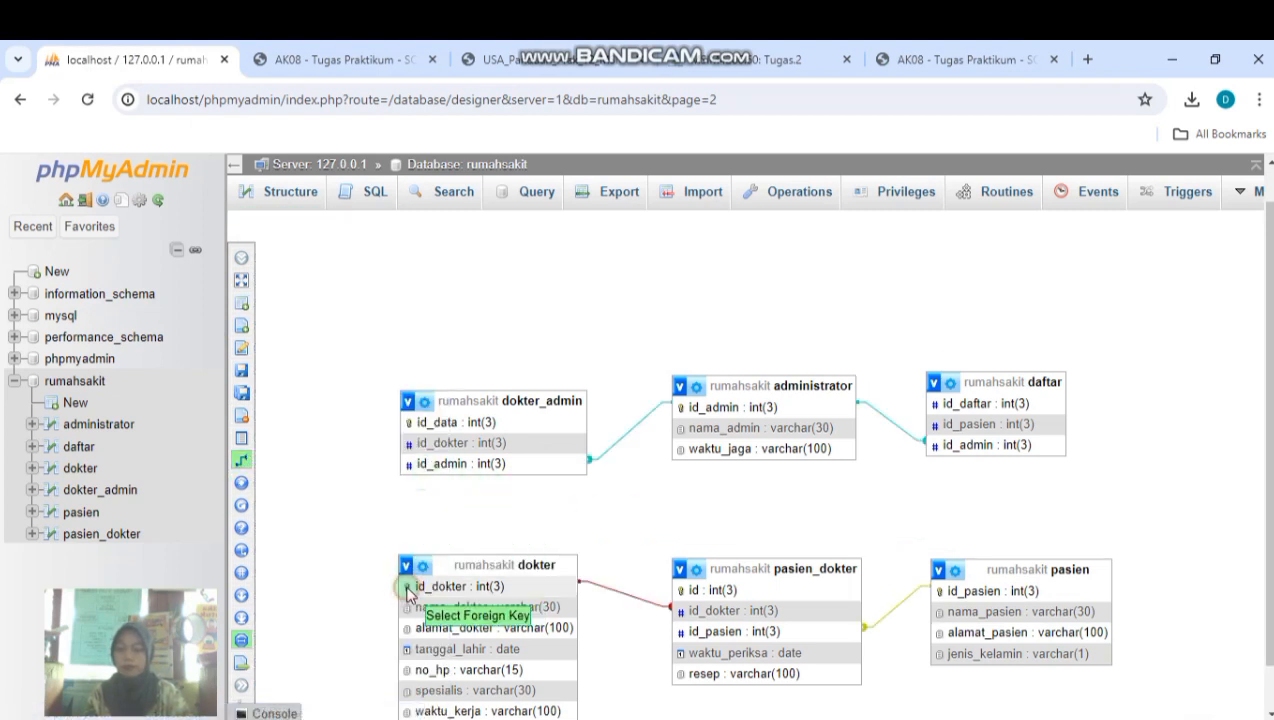
click(407, 446)
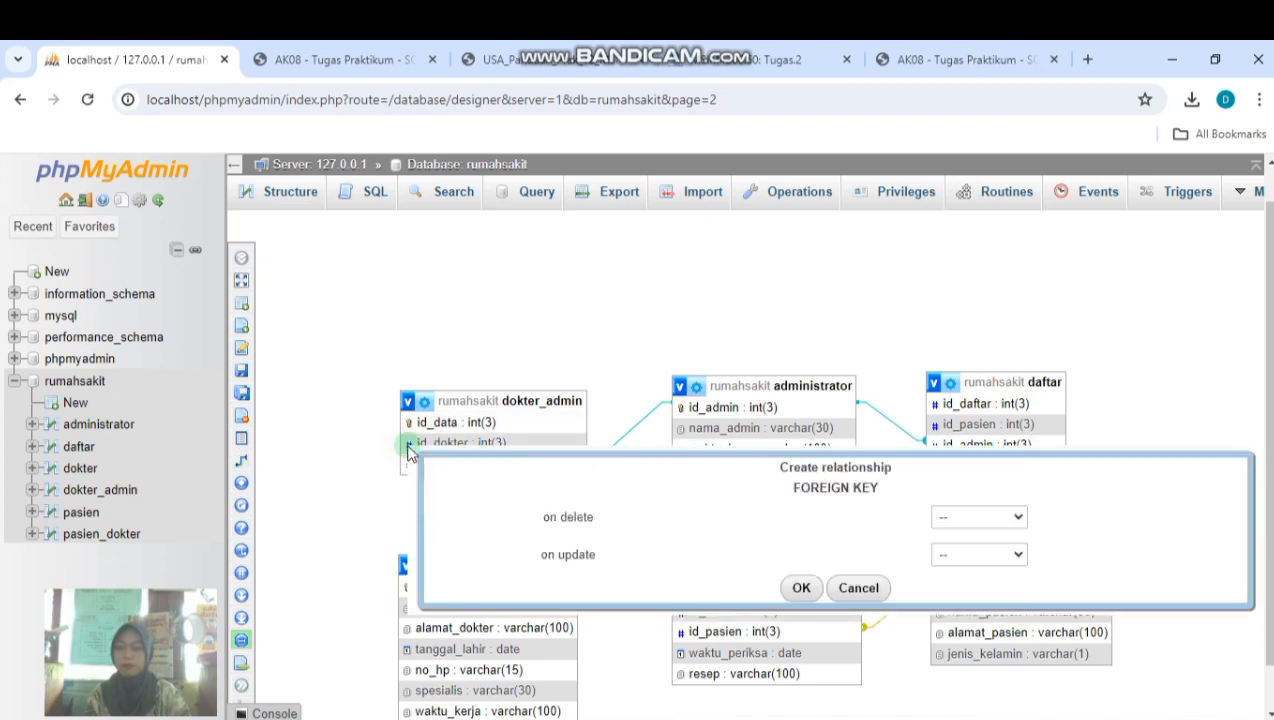
click(975, 516)
click(995, 547)
click(1005, 518)
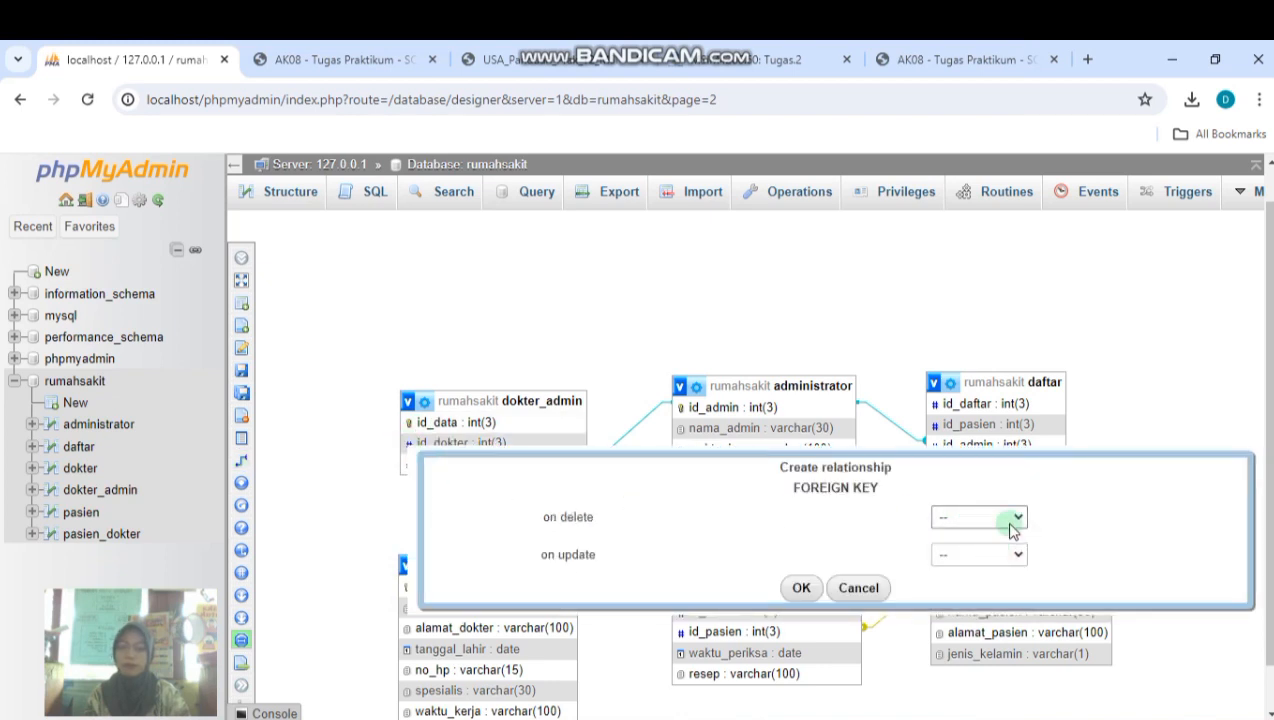
click(975, 551)
click(1005, 554)
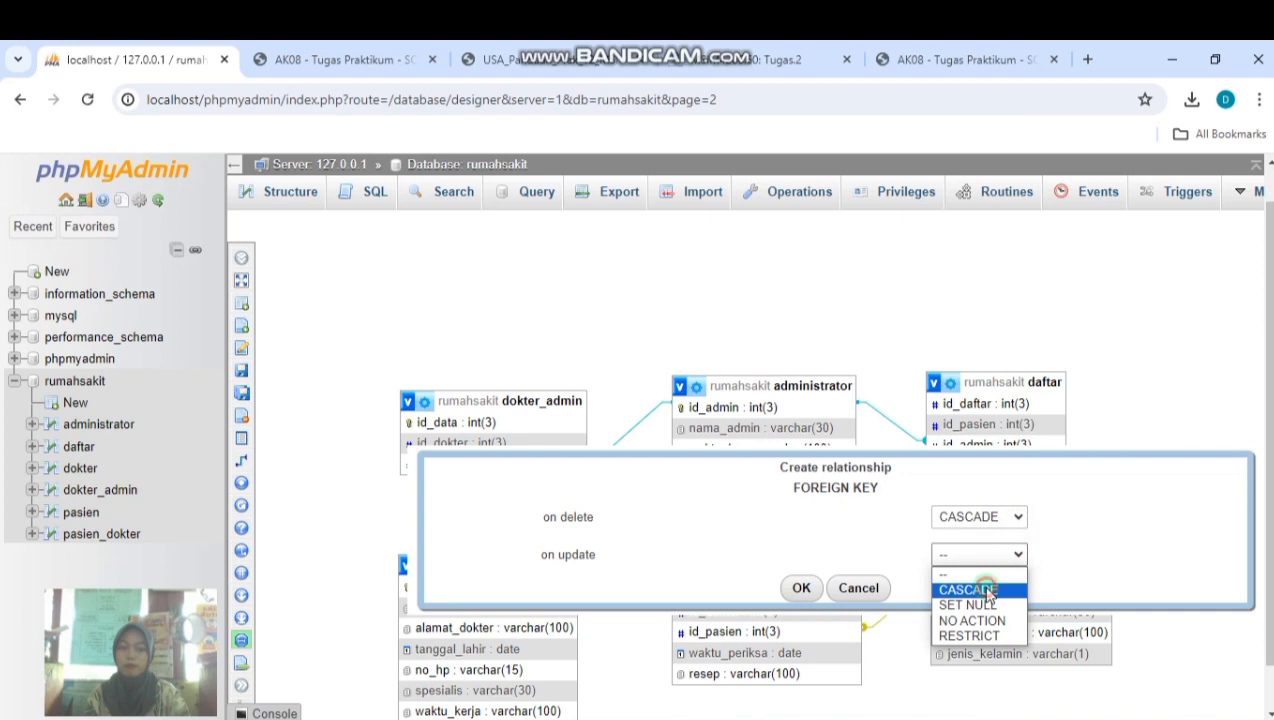
click(990, 590)
click(801, 588)
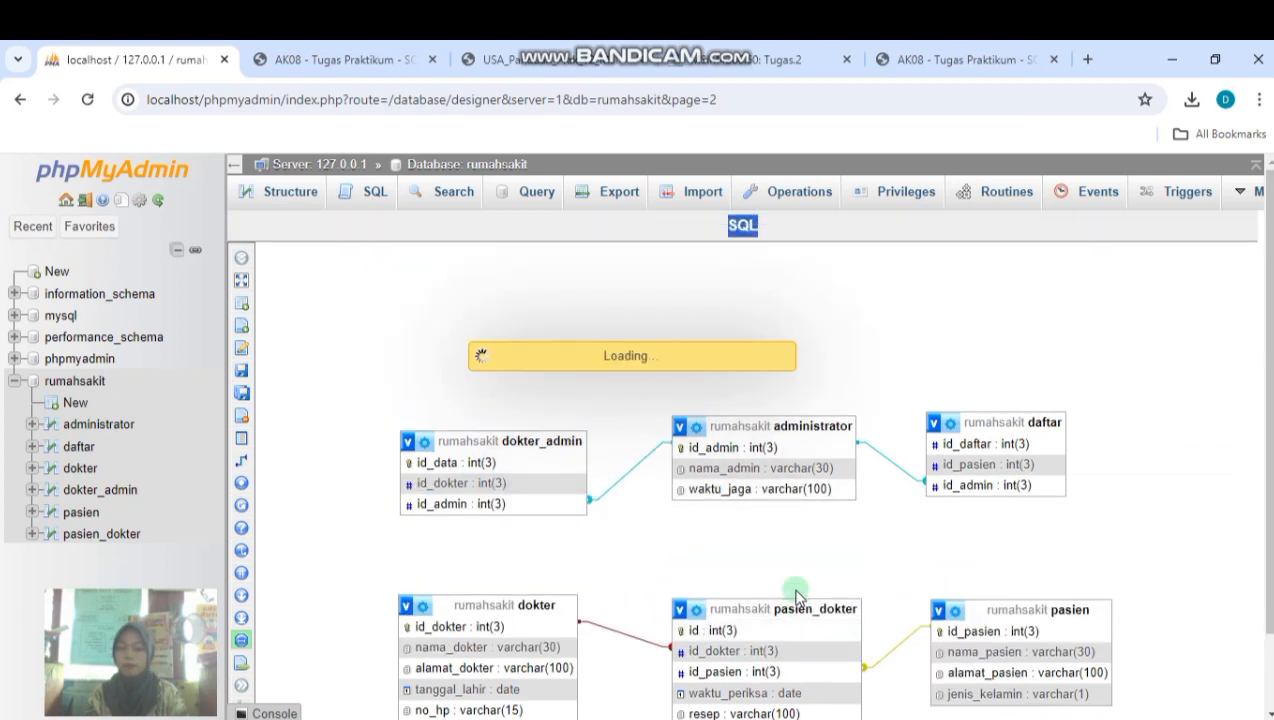
Following the guide's diagram, relate pasien's id_pasien as referenced key to daftar's id_pasien as foreign key, with on delete and on update set to CASCADE.
click(483, 64)
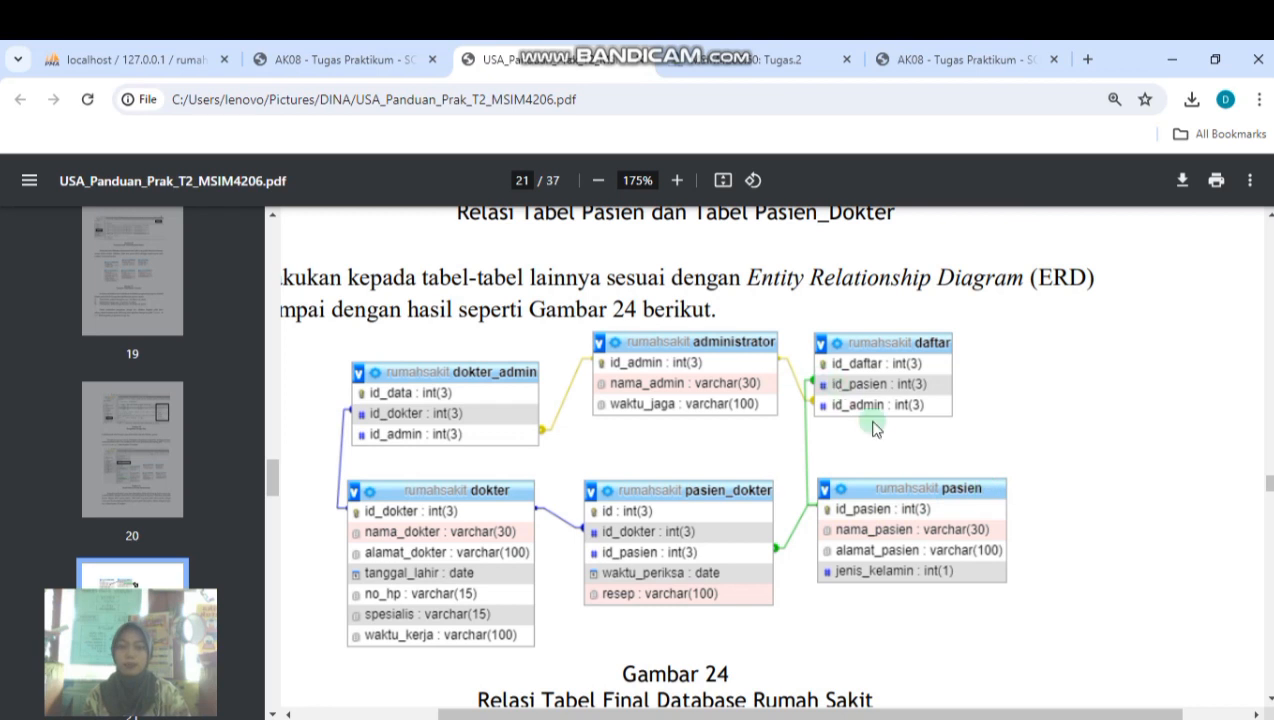
click(170, 59)
scroll(280, 435, down, 1)
click(270, 458)
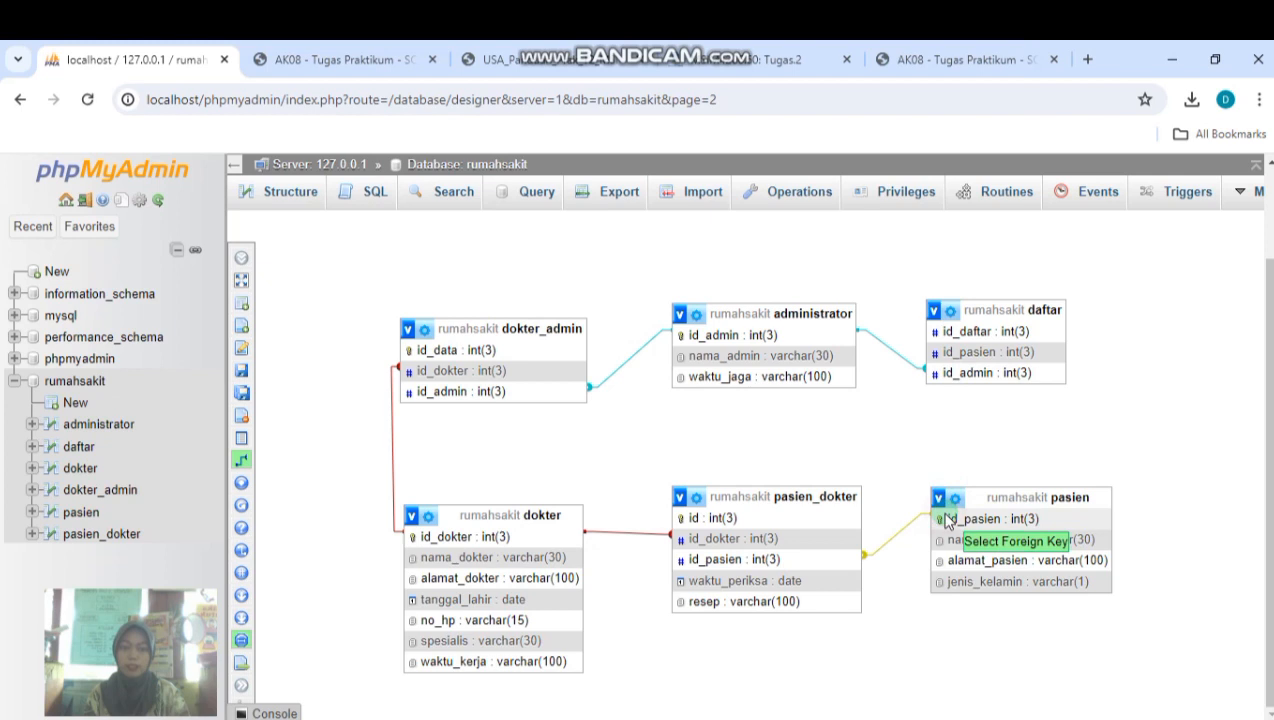
click(946, 354)
click(1195, 426)
click(1180, 454)
click(1188, 464)
click(1150, 499)
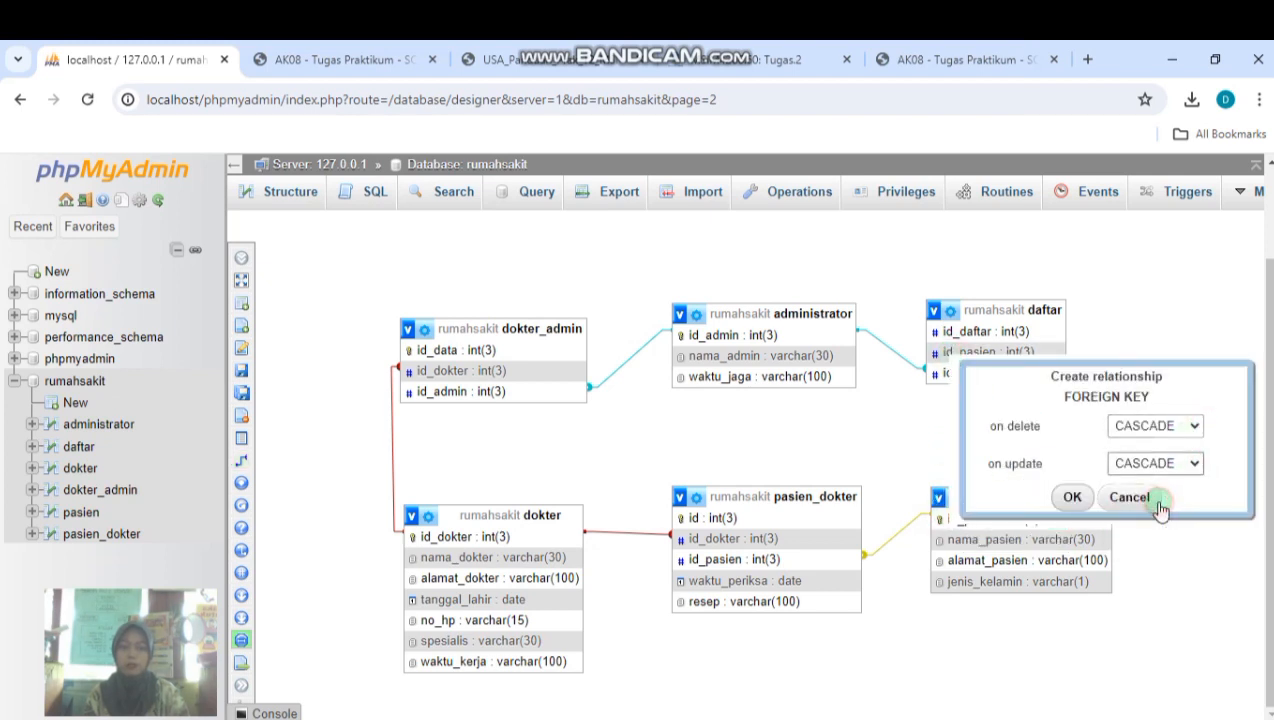
click(1072, 497)
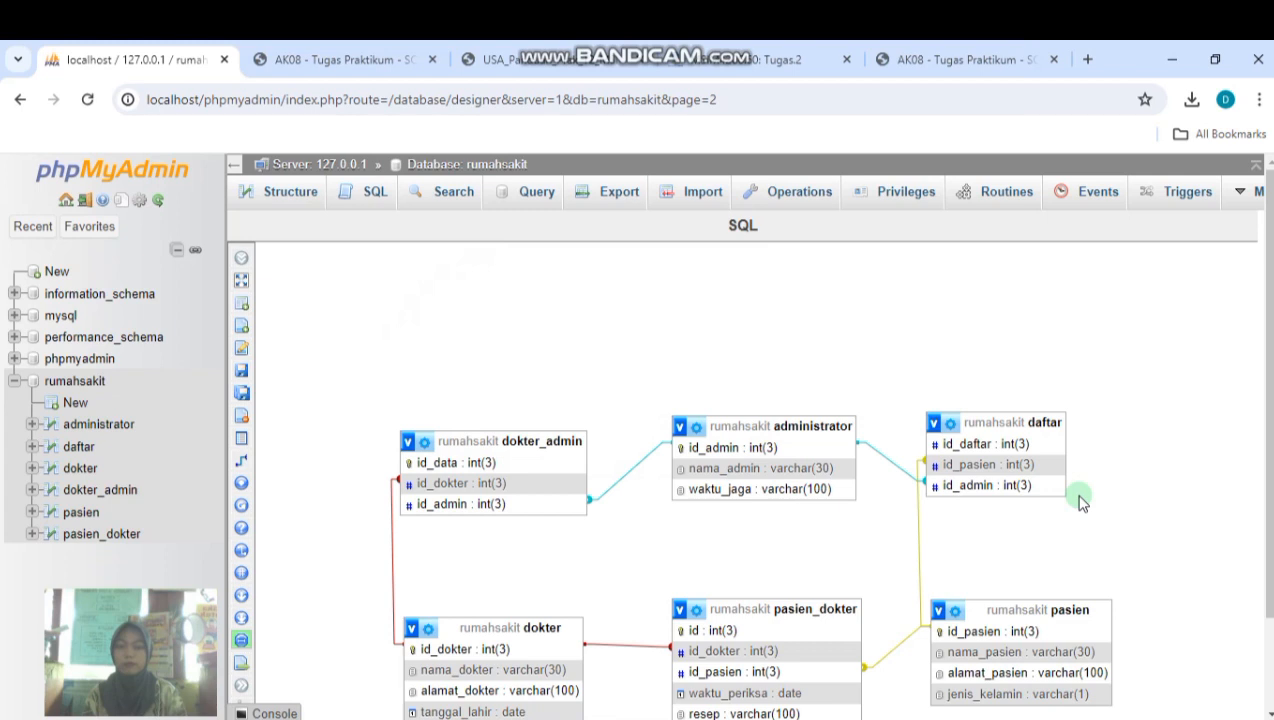
scroll(1080, 500, down, 2)
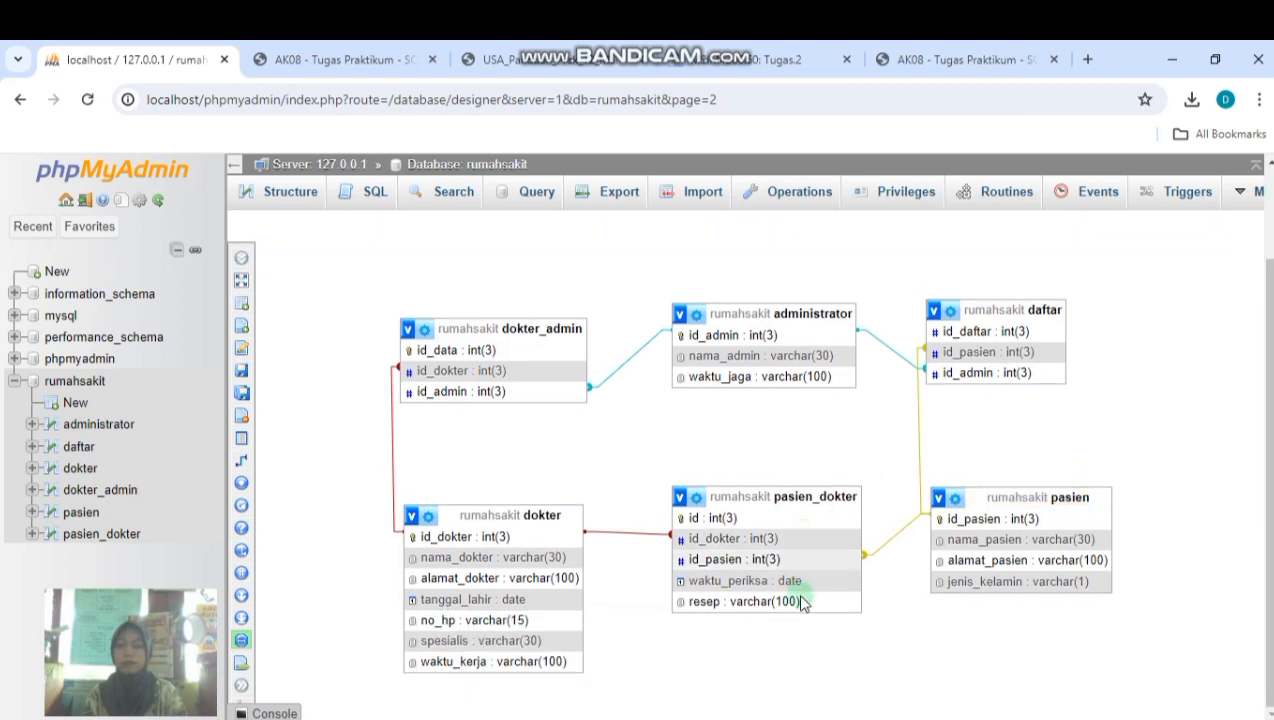
Compare the completed table relations with the Gambar 24 diagram in the practicum guide.
click(513, 61)
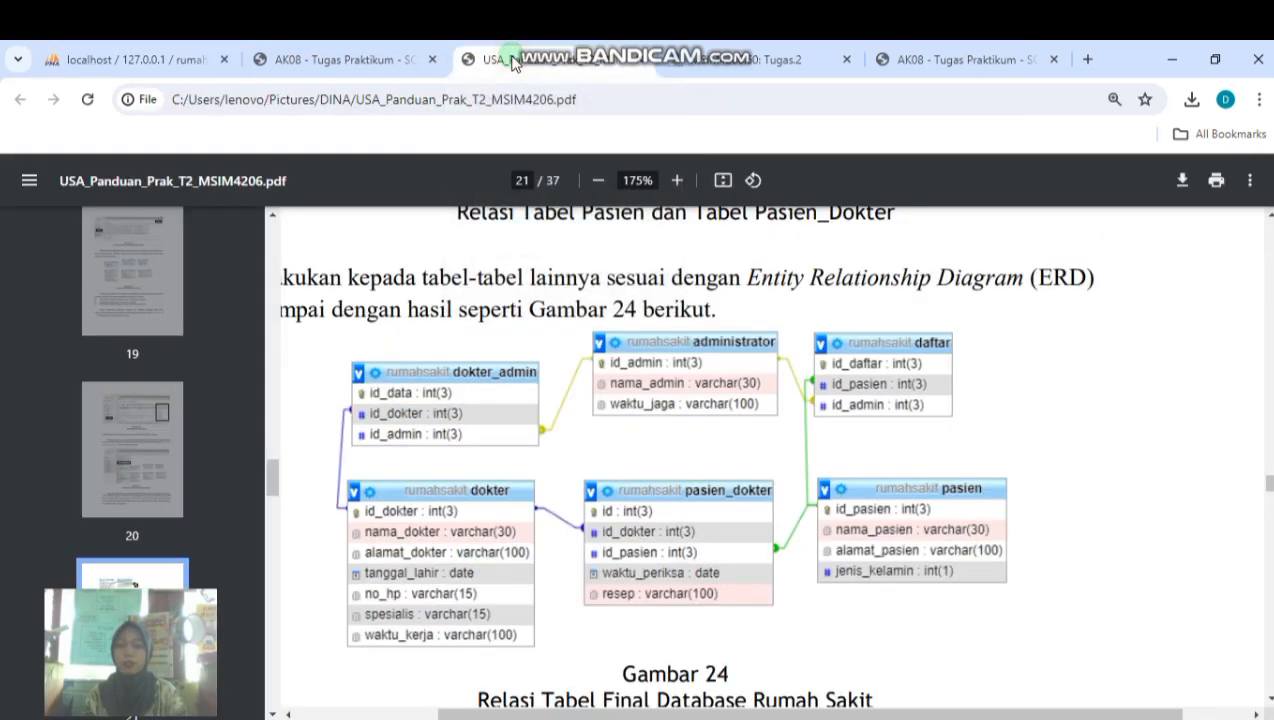
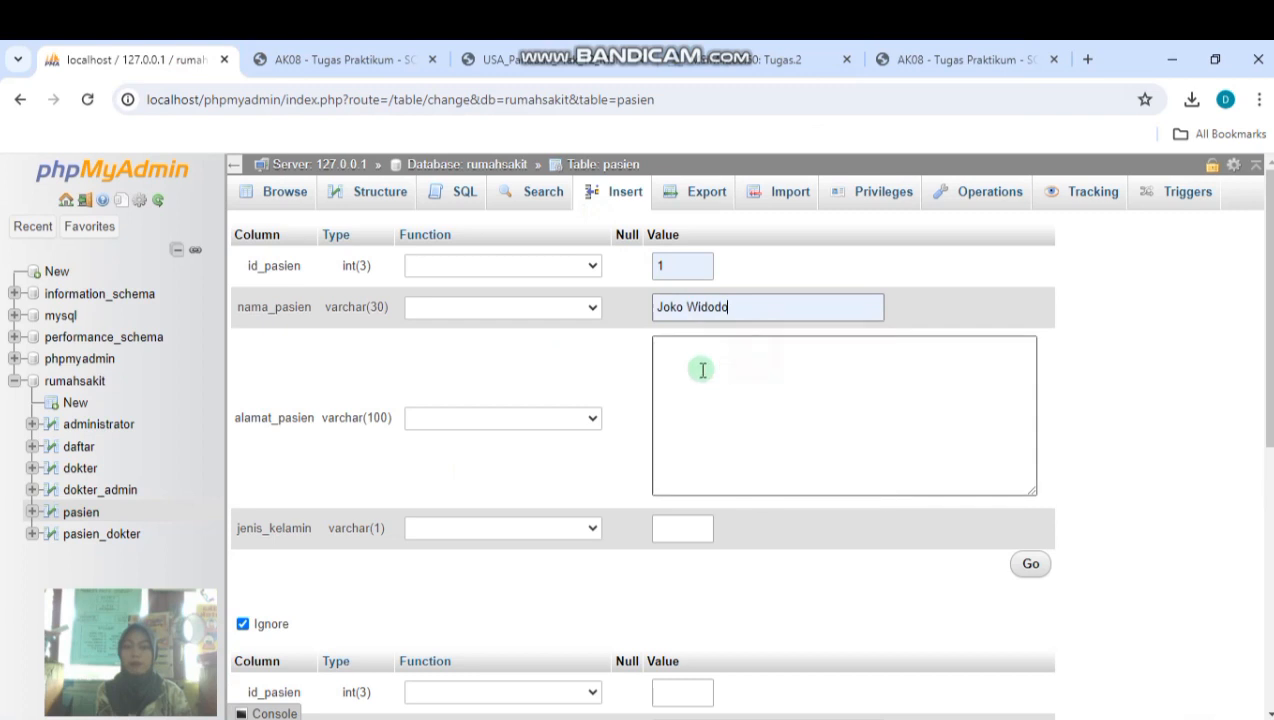
Following the guide's INSERT example, enter the first patient's address in alamat_pasien of the new pasien record.
click(535, 62)
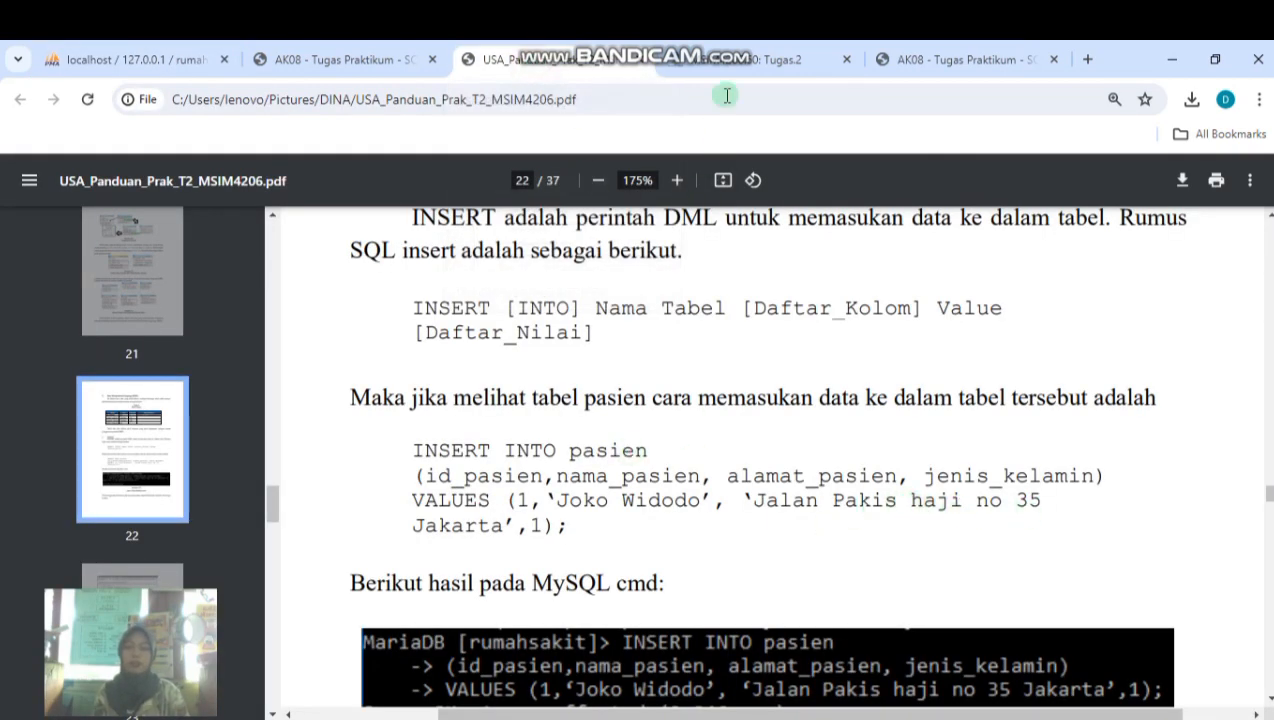
click(75, 62)
text(J)
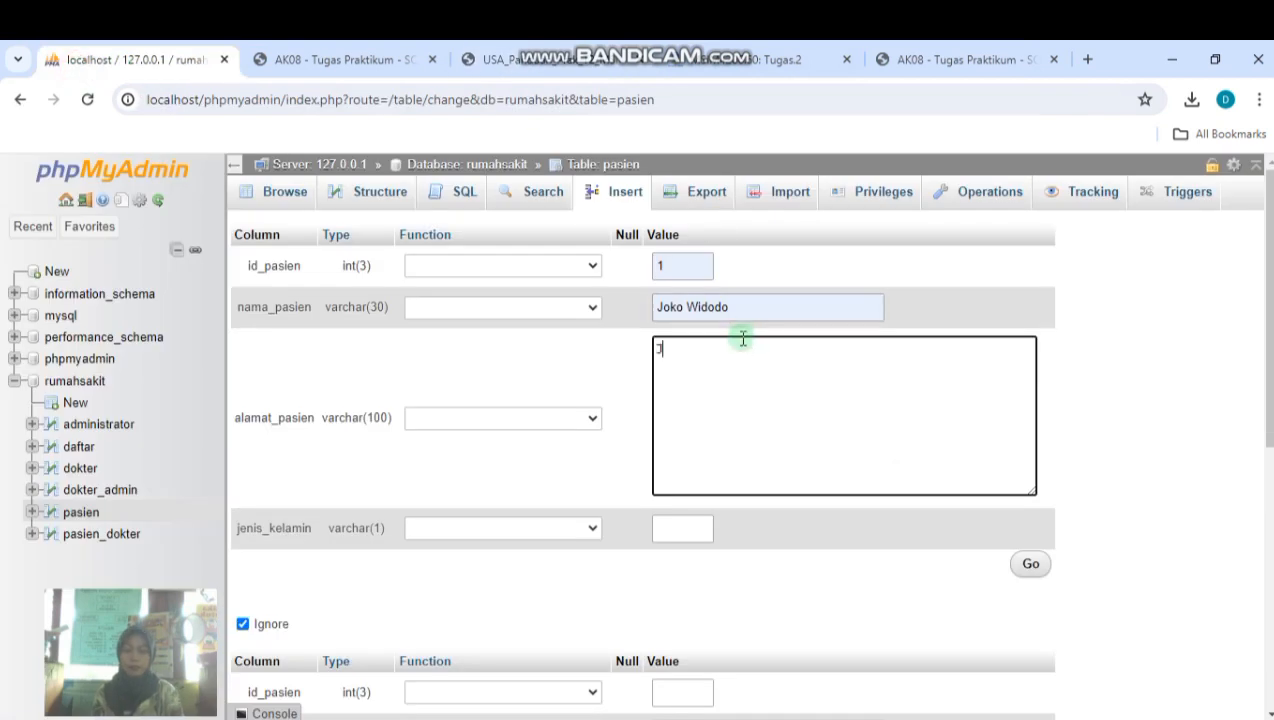
text(alan P)
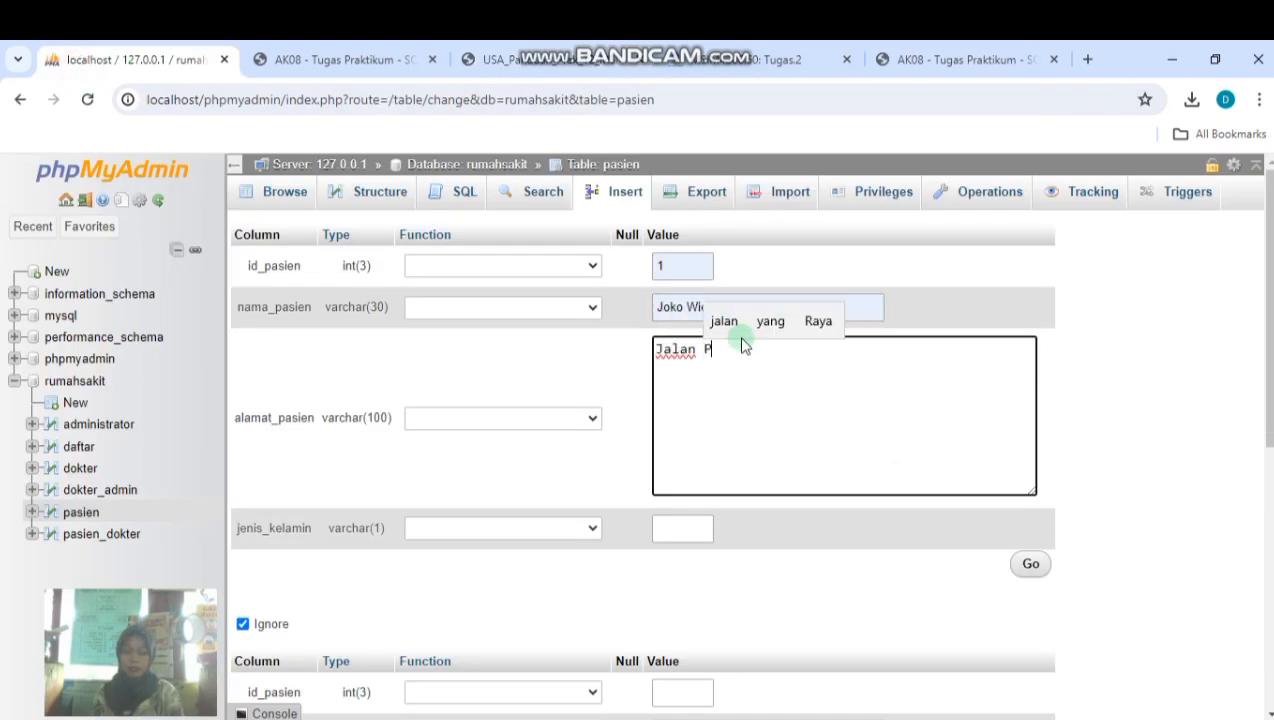
text(akis)
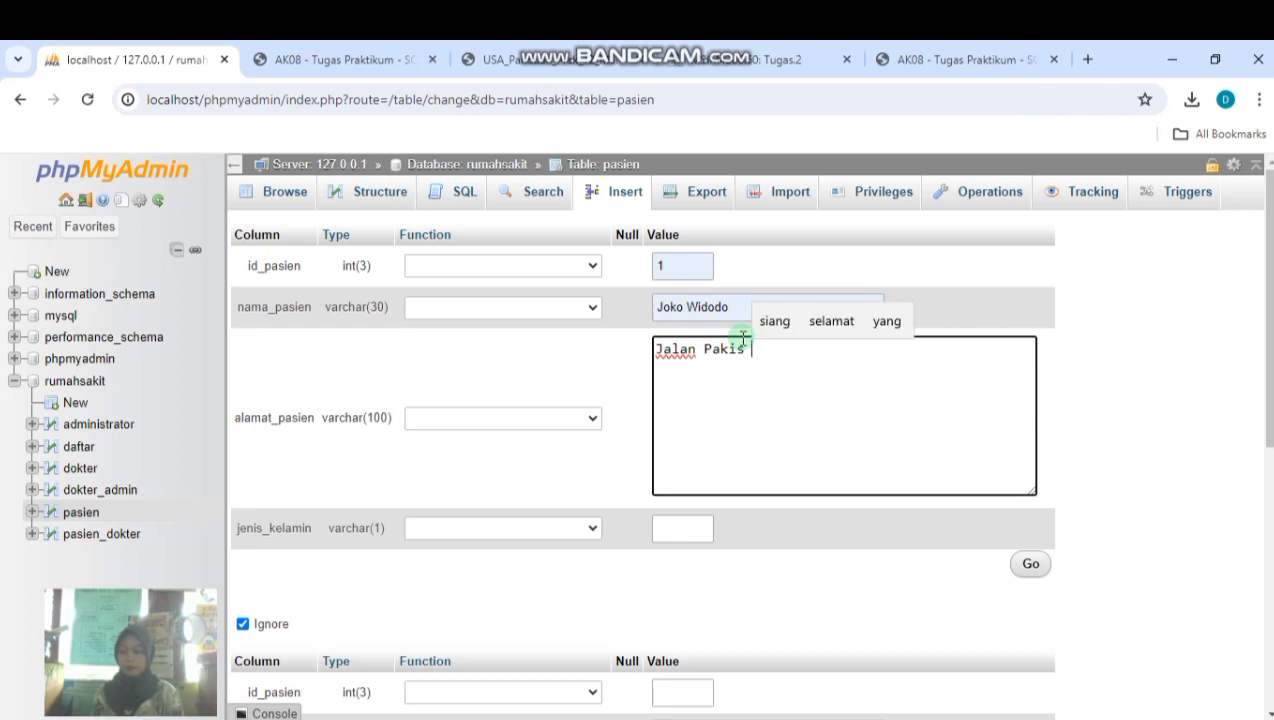
text( Ha)
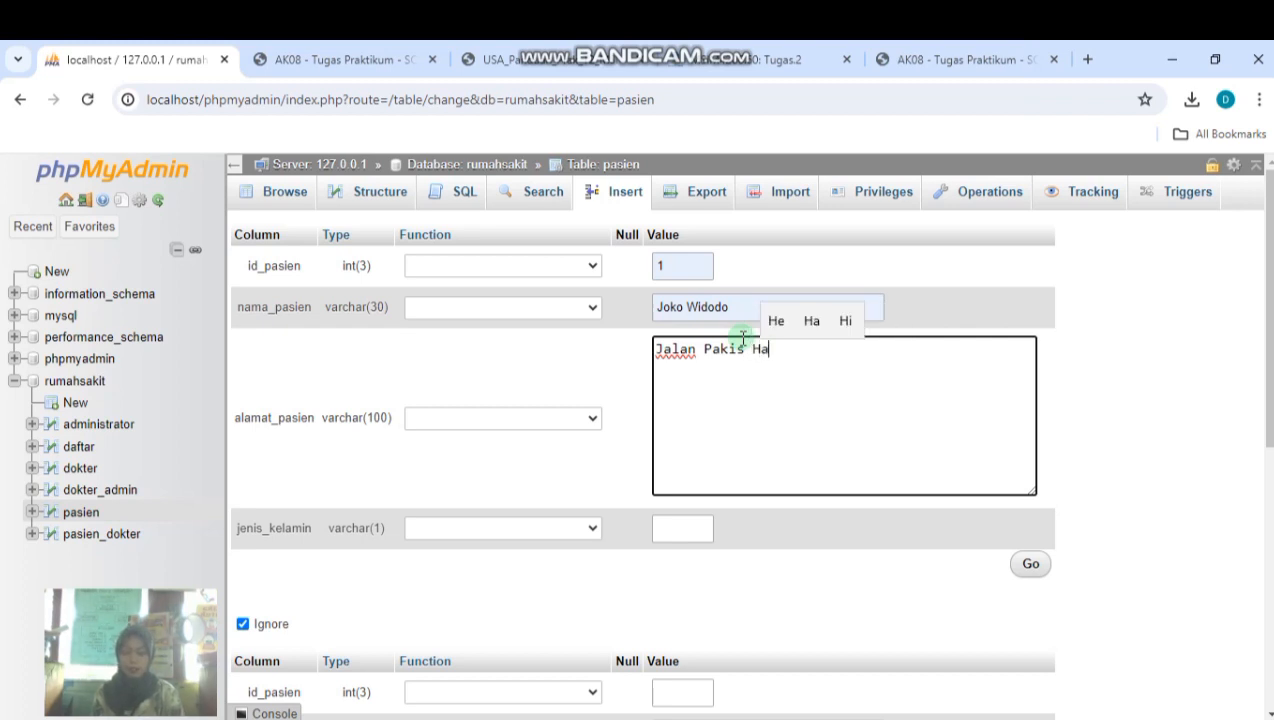
text(ji no 35 )
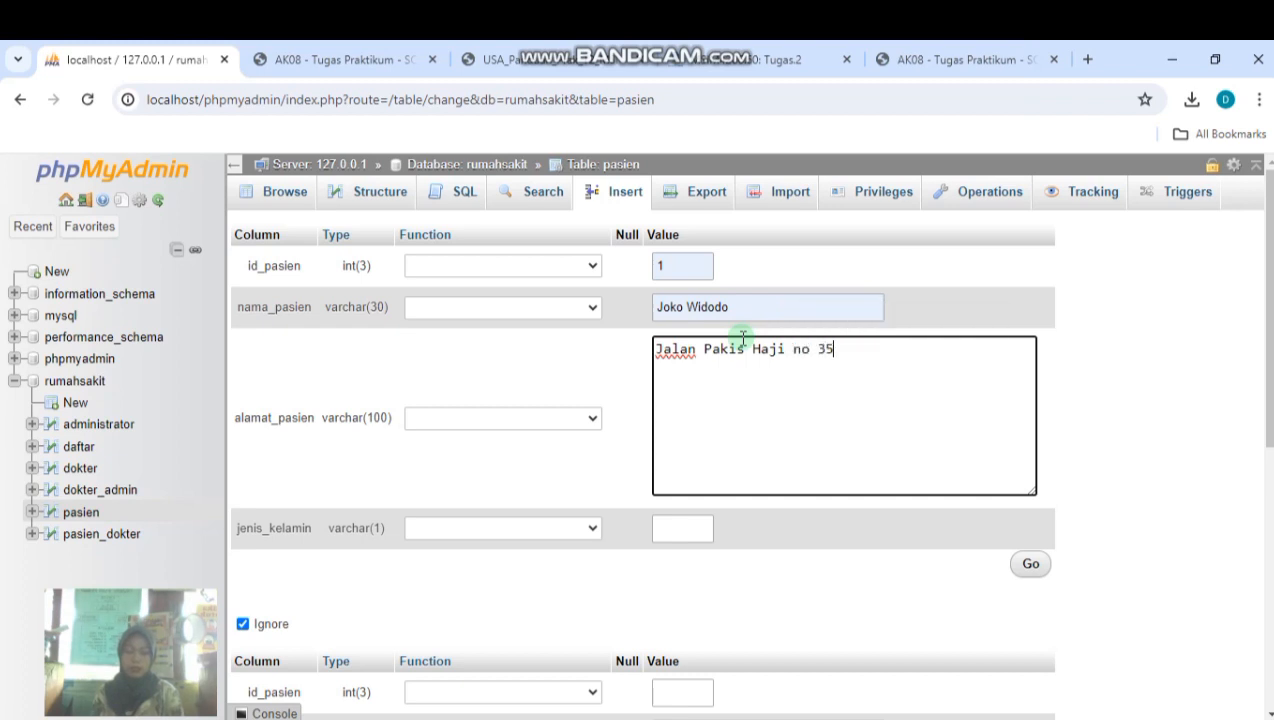
text(Jakarta)
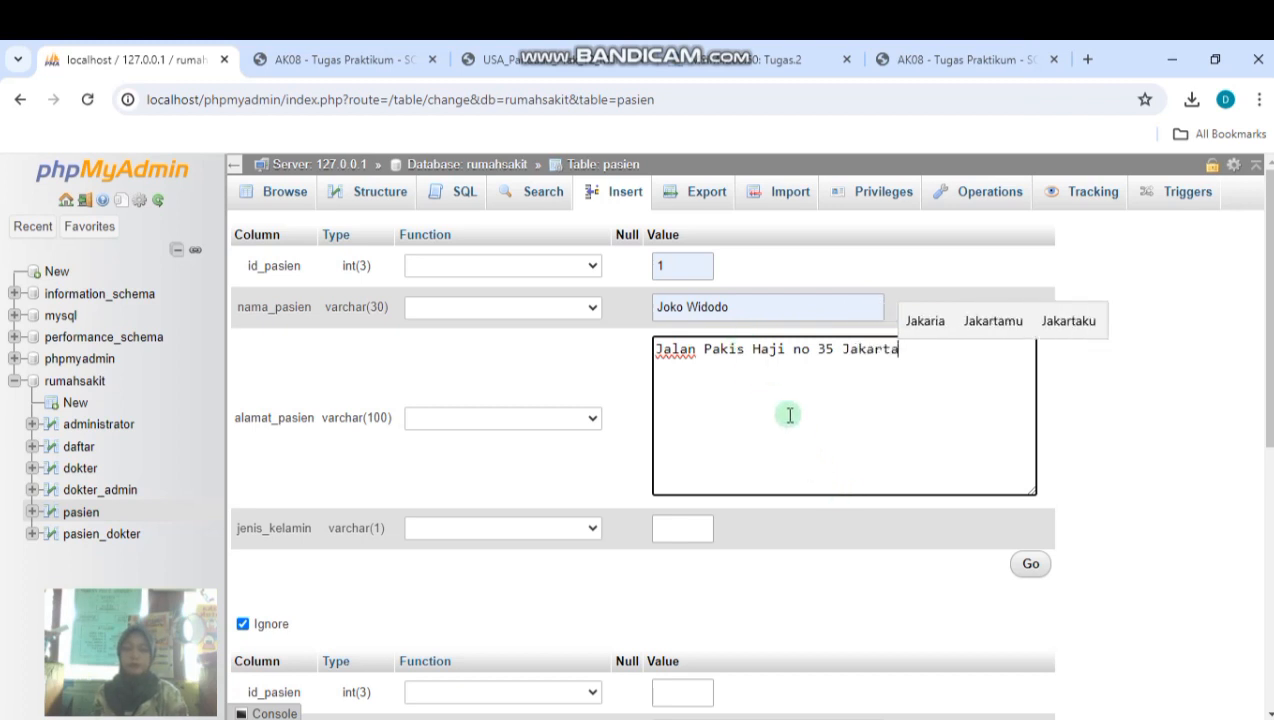
Check the guide's gender value, set jenis_kelamin to 1 for the first patient and insert the record into pasien.
click(495, 60)
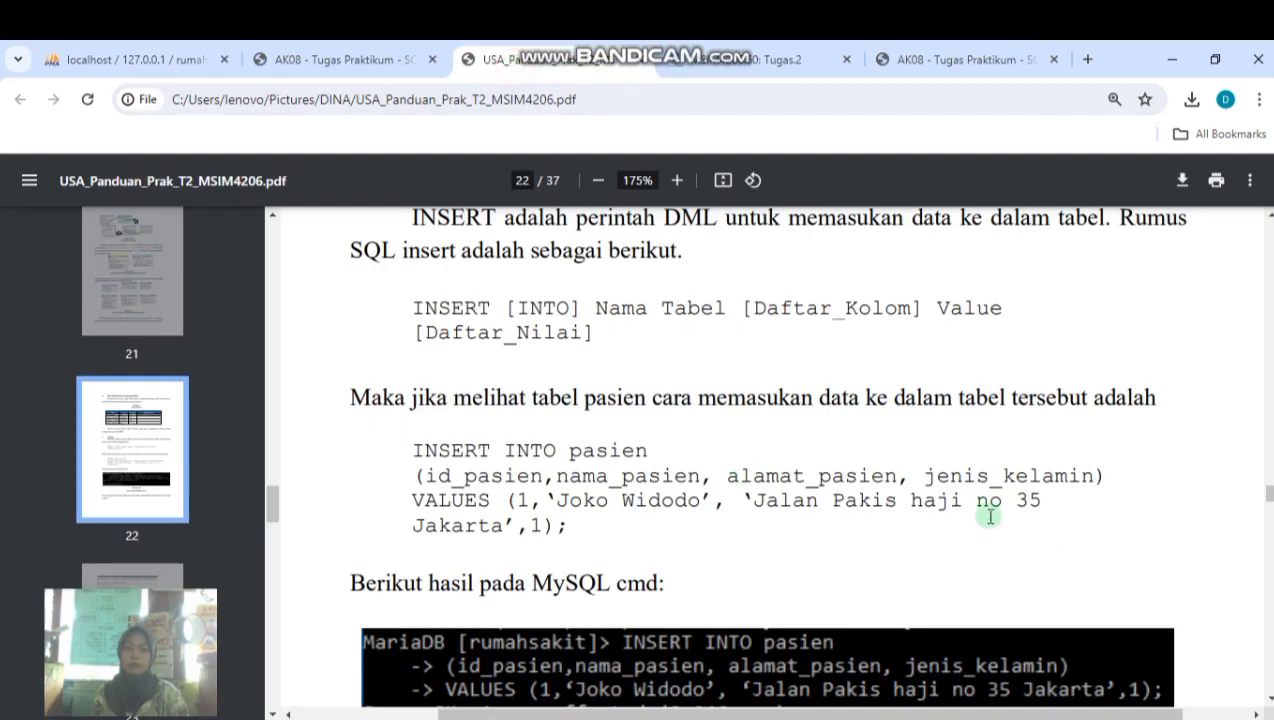
click(125, 59)
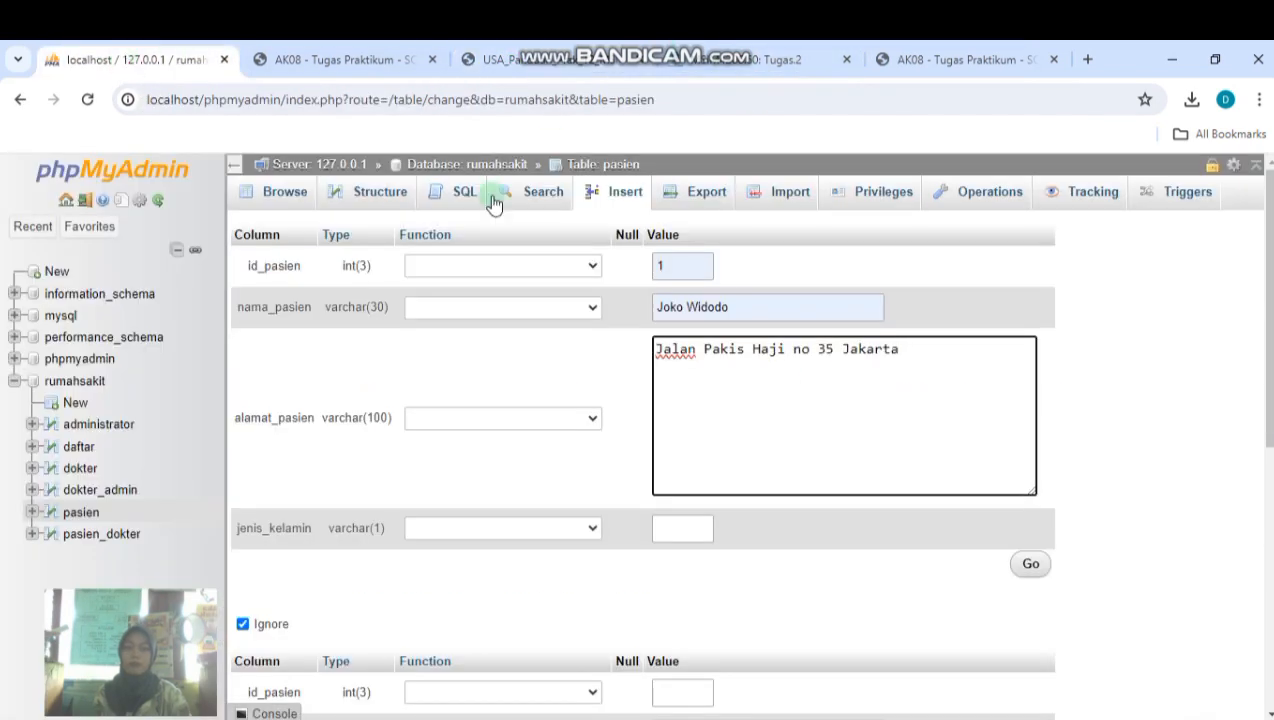
click(681, 532)
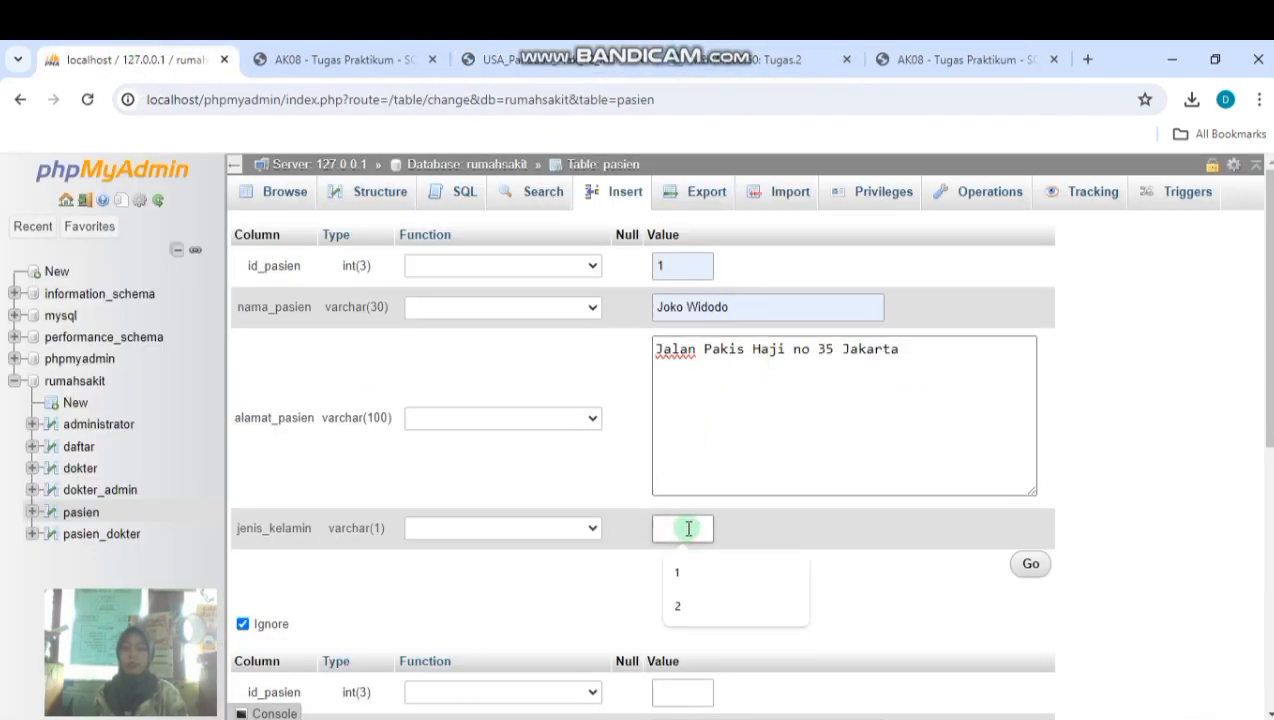
click(697, 562)
click(578, 52)
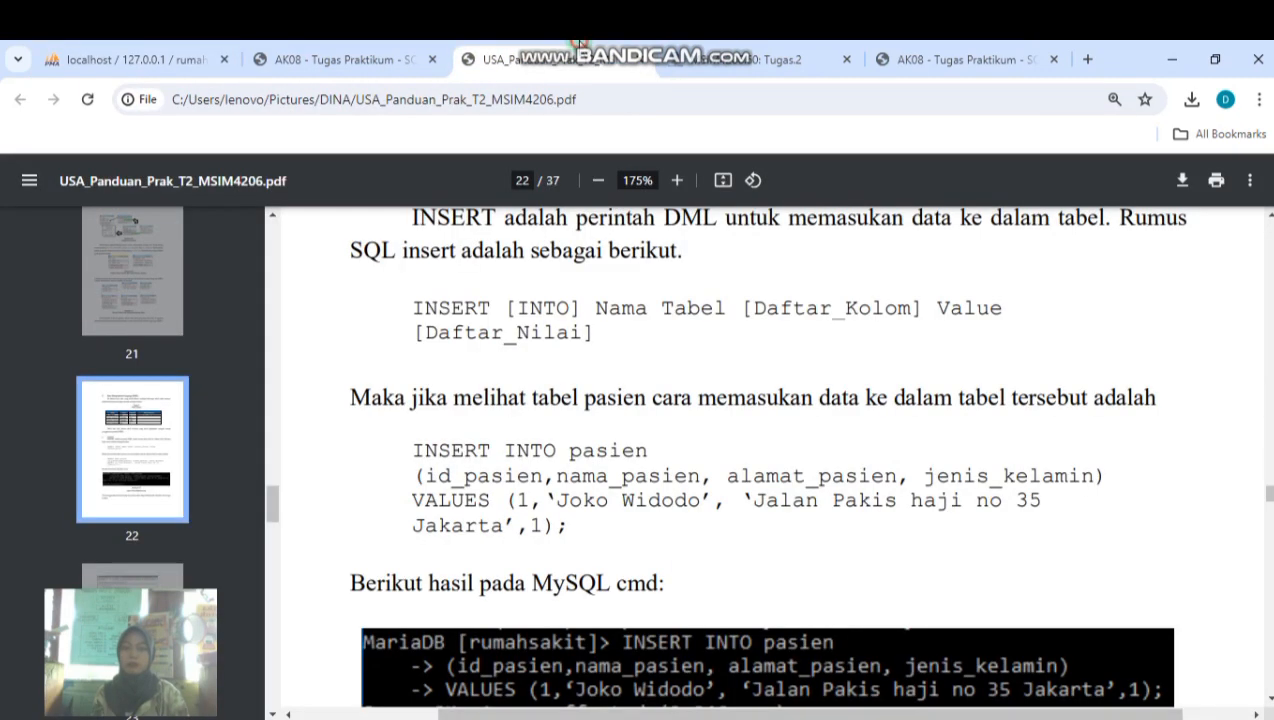
click(207, 58)
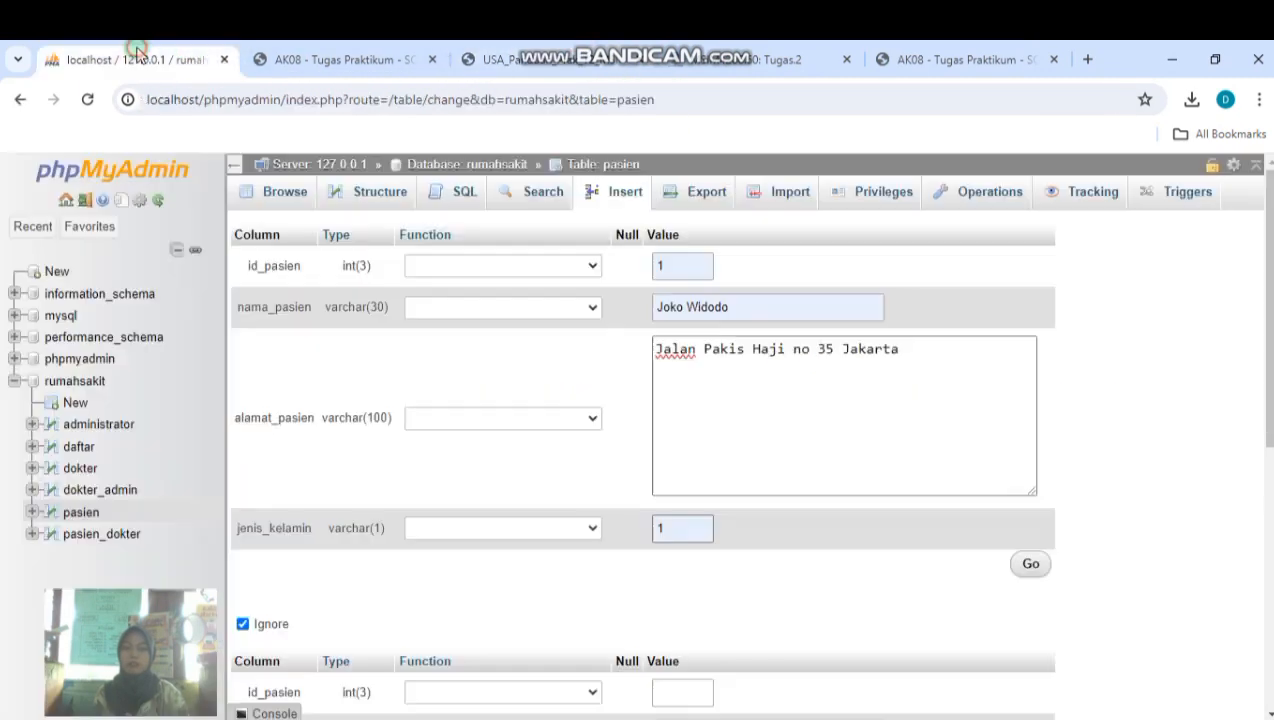
click(1031, 564)
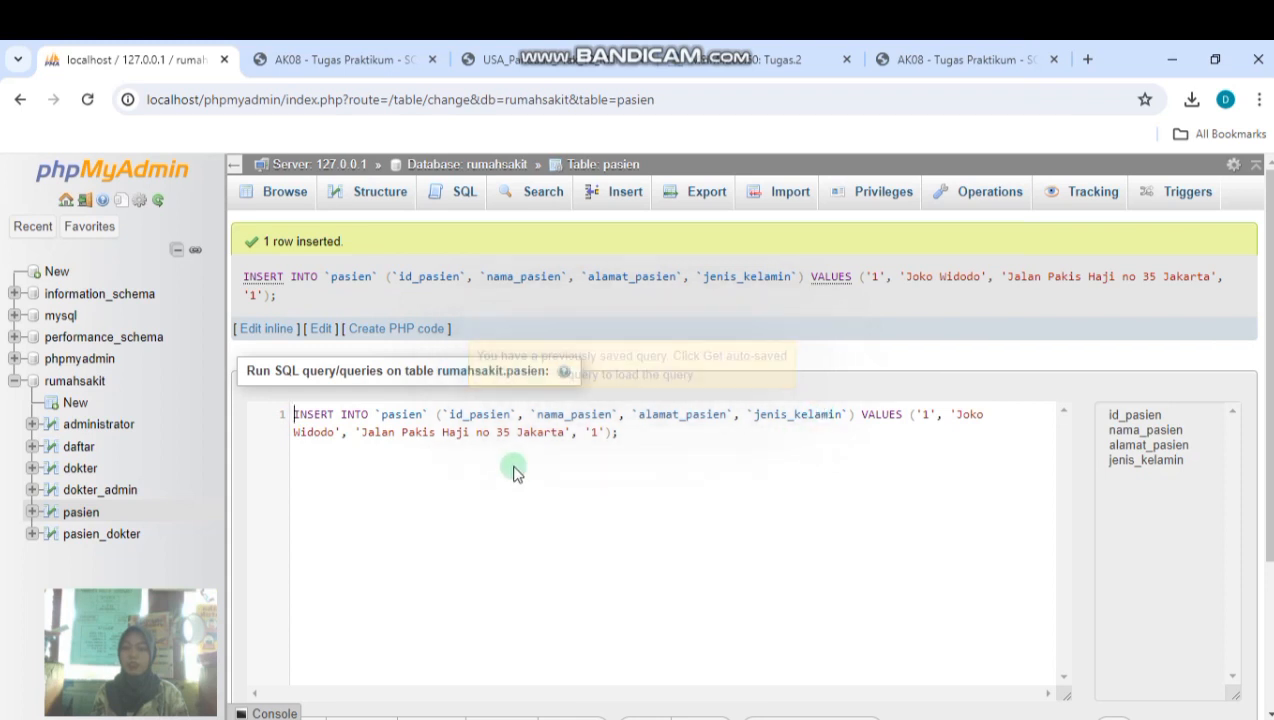
scroll(640, 470, down, 2)
scroll(648, 463, up, 2)
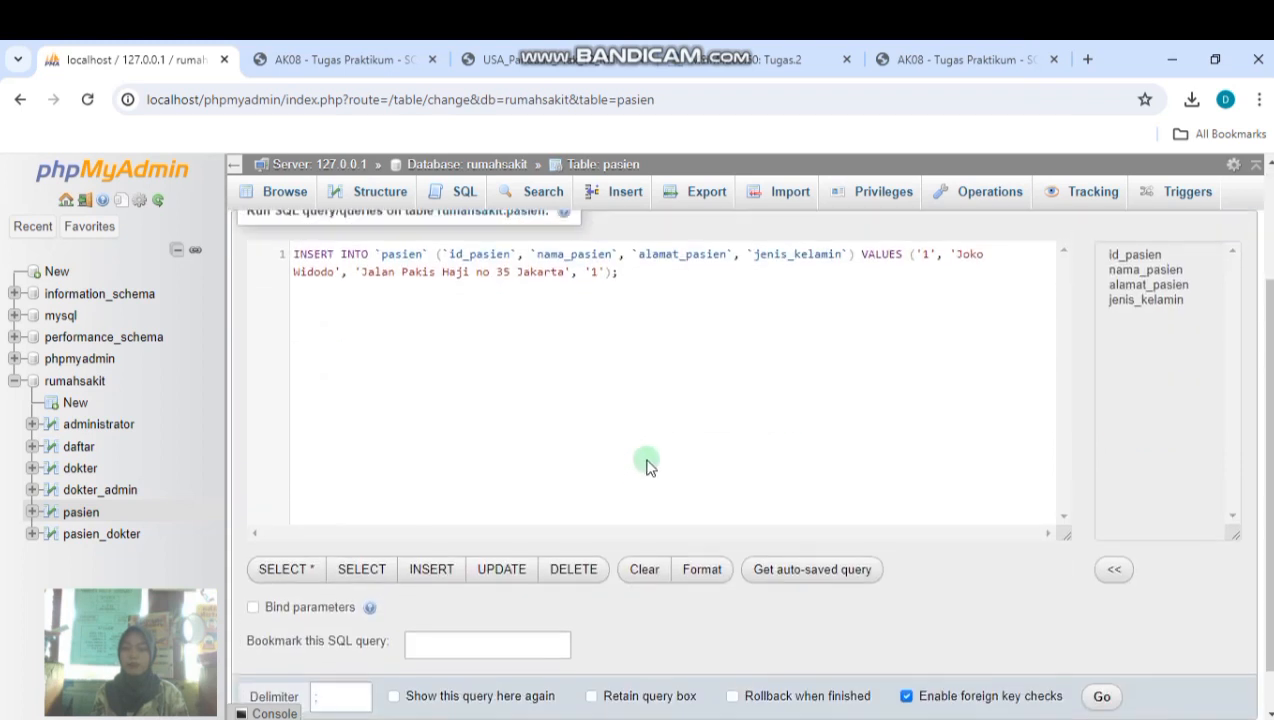
Open a blank insert form for pasien and find the sample patient rows in the guide's Gambar 29.
click(614, 193)
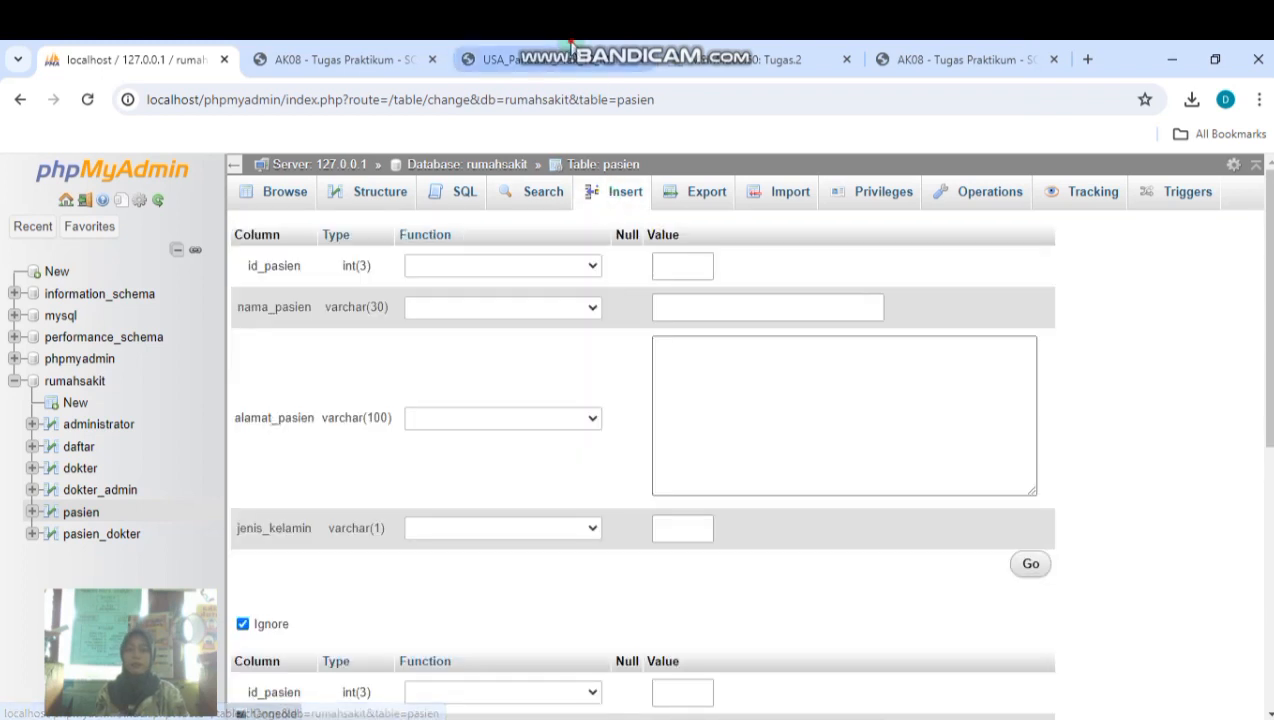
click(510, 59)
scroll(676, 464, down, 5)
scroll(678, 464, down, 10)
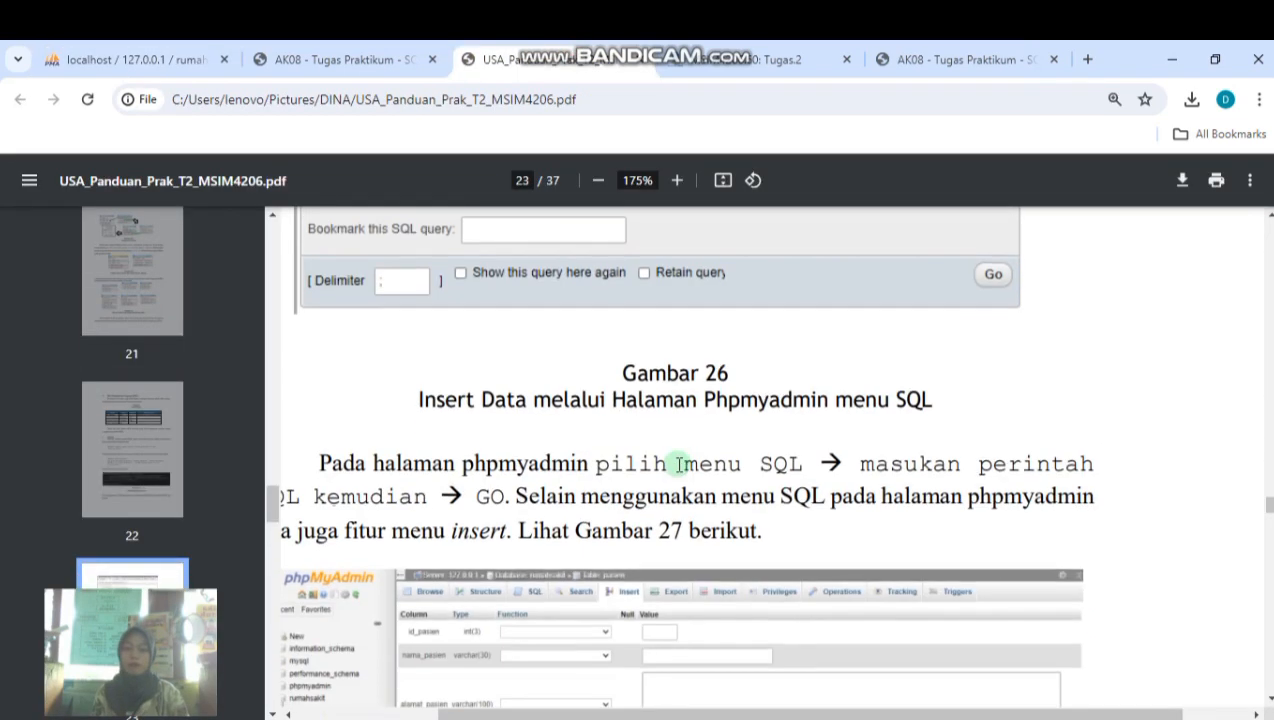
scroll(679, 464, down, 10)
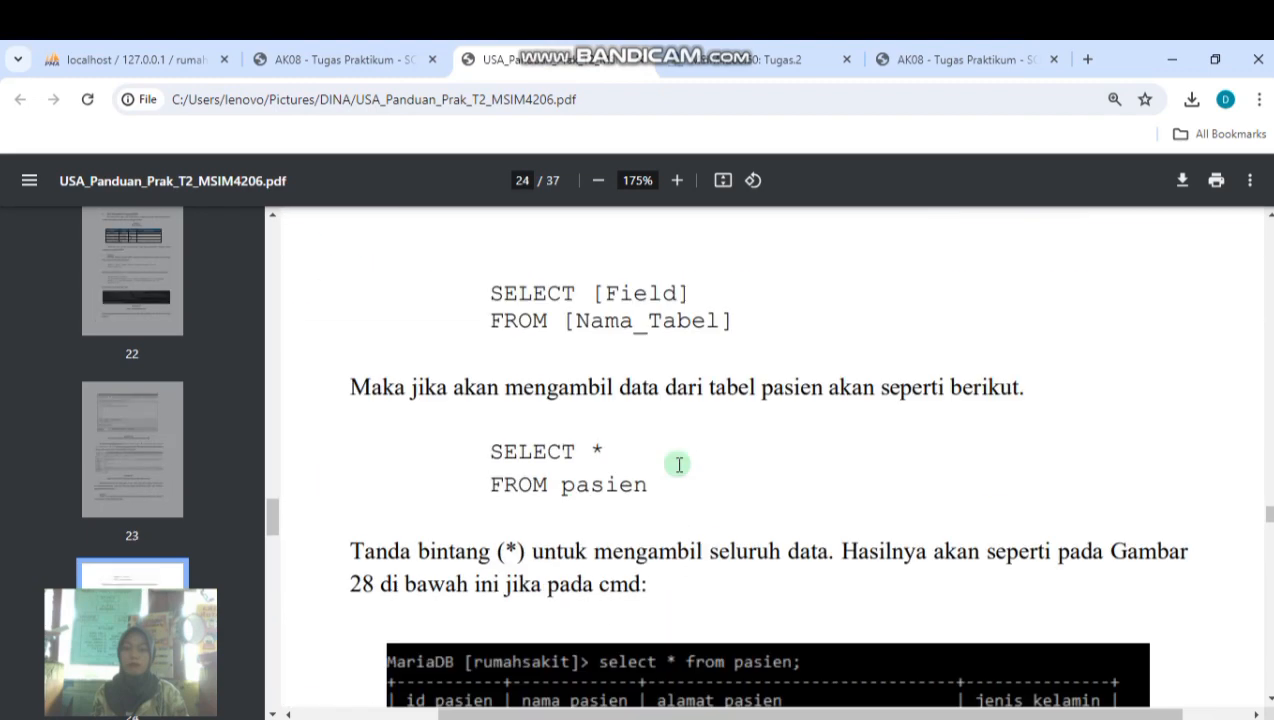
scroll(679, 464, down, 1)
scroll(679, 464, up, 4)
scroll(679, 464, down, 10)
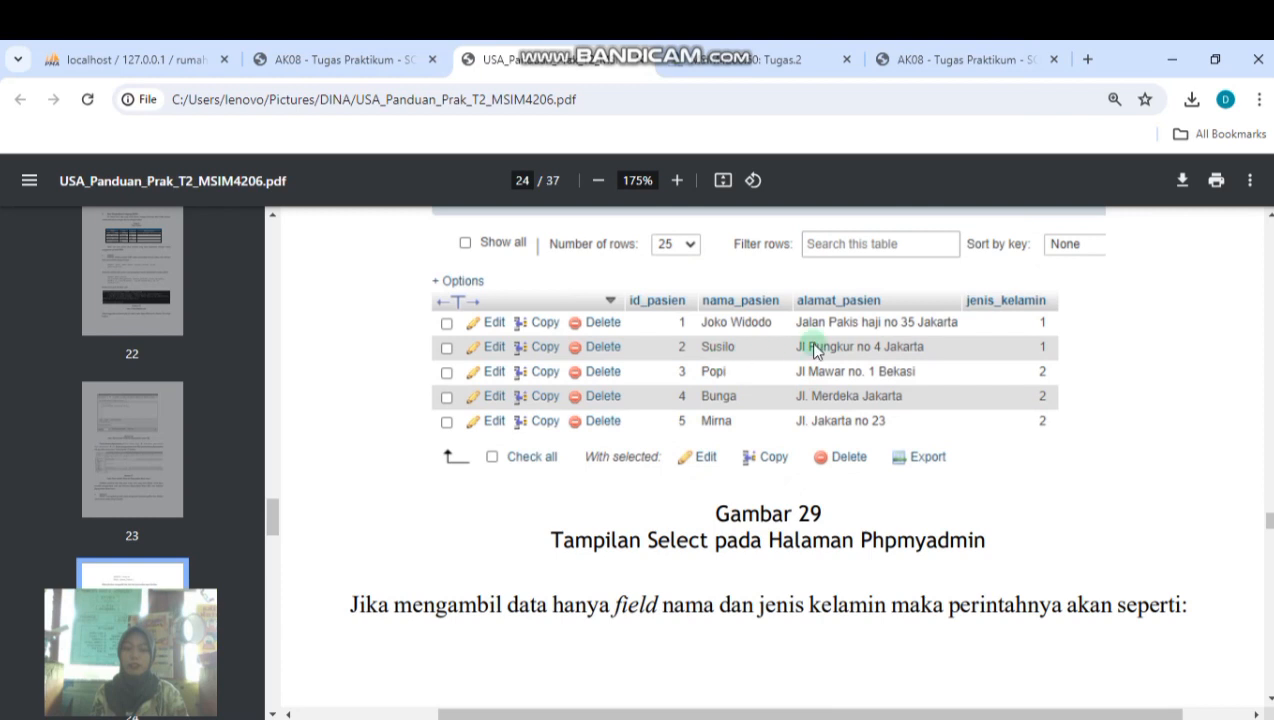
Set id_pasien to 2 and fill nama_pasien with the second patient's name from the guide's Gambar 29.
click(175, 64)
click(665, 266)
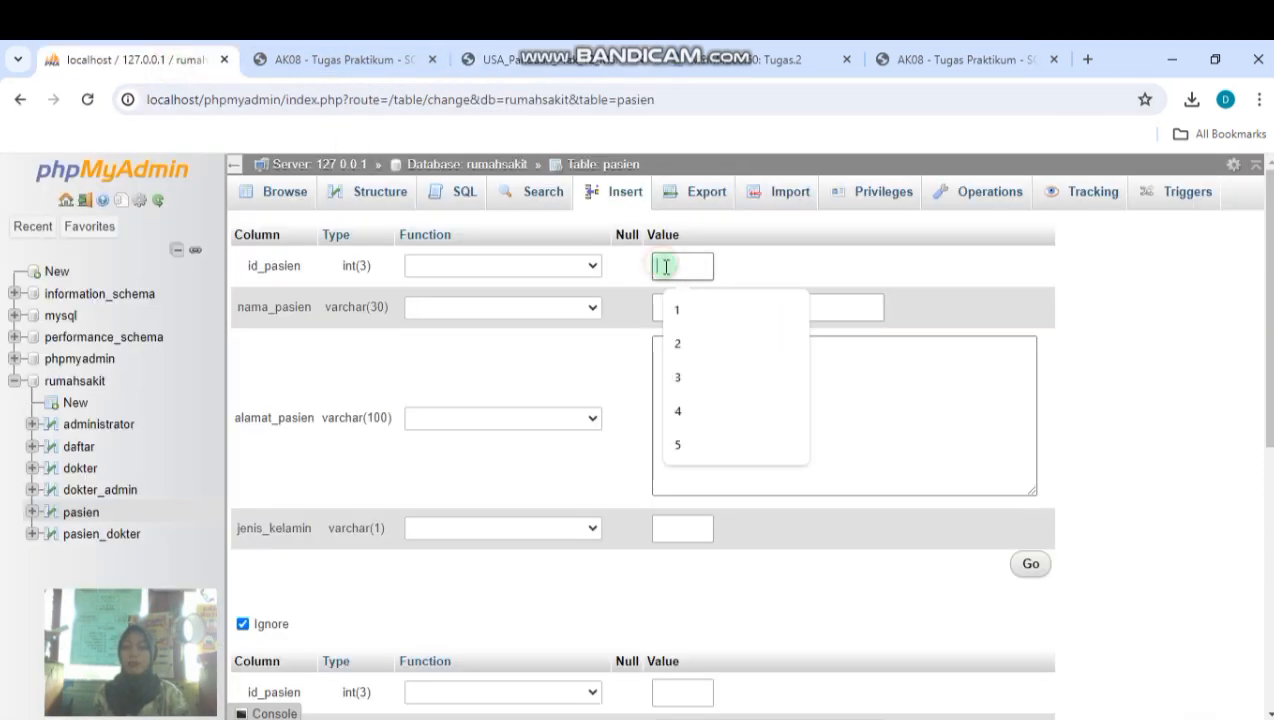
click(687, 344)
click(532, 62)
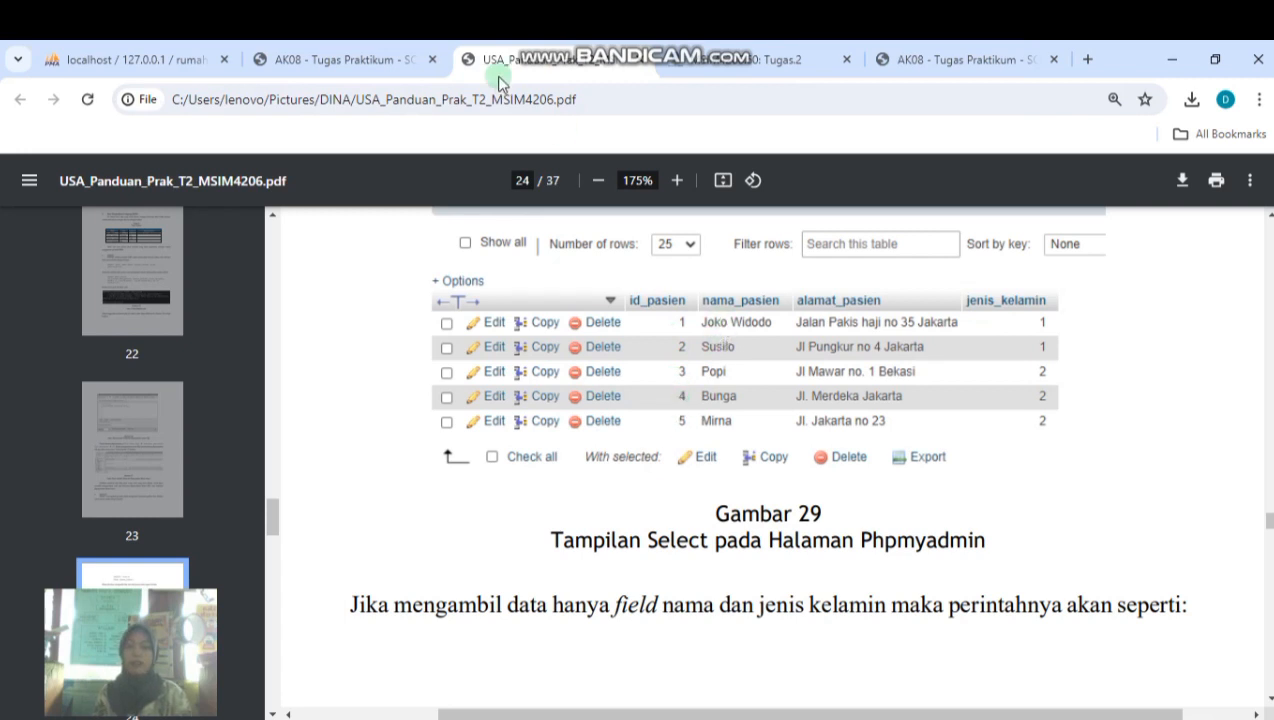
click(150, 58)
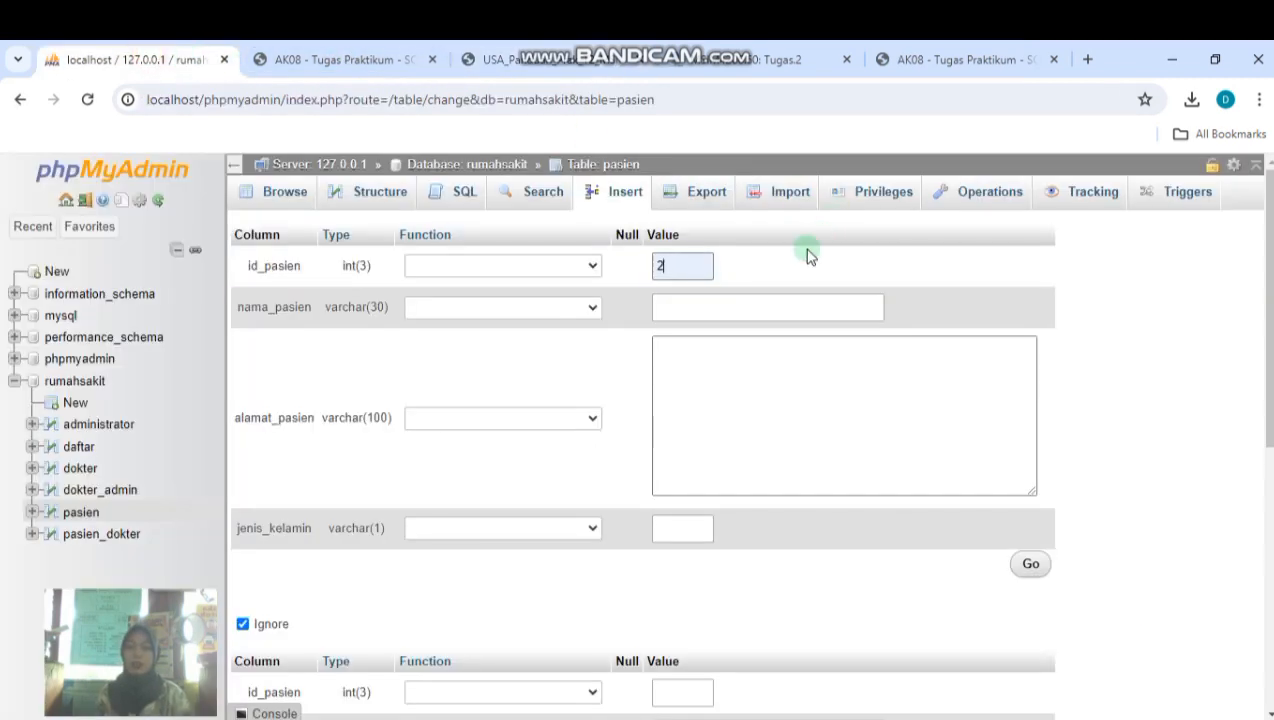
click(694, 307)
click(812, 396)
click(699, 368)
Look up the second patient's address in Gambar 29 and enter it in alamat_pasien.
click(540, 68)
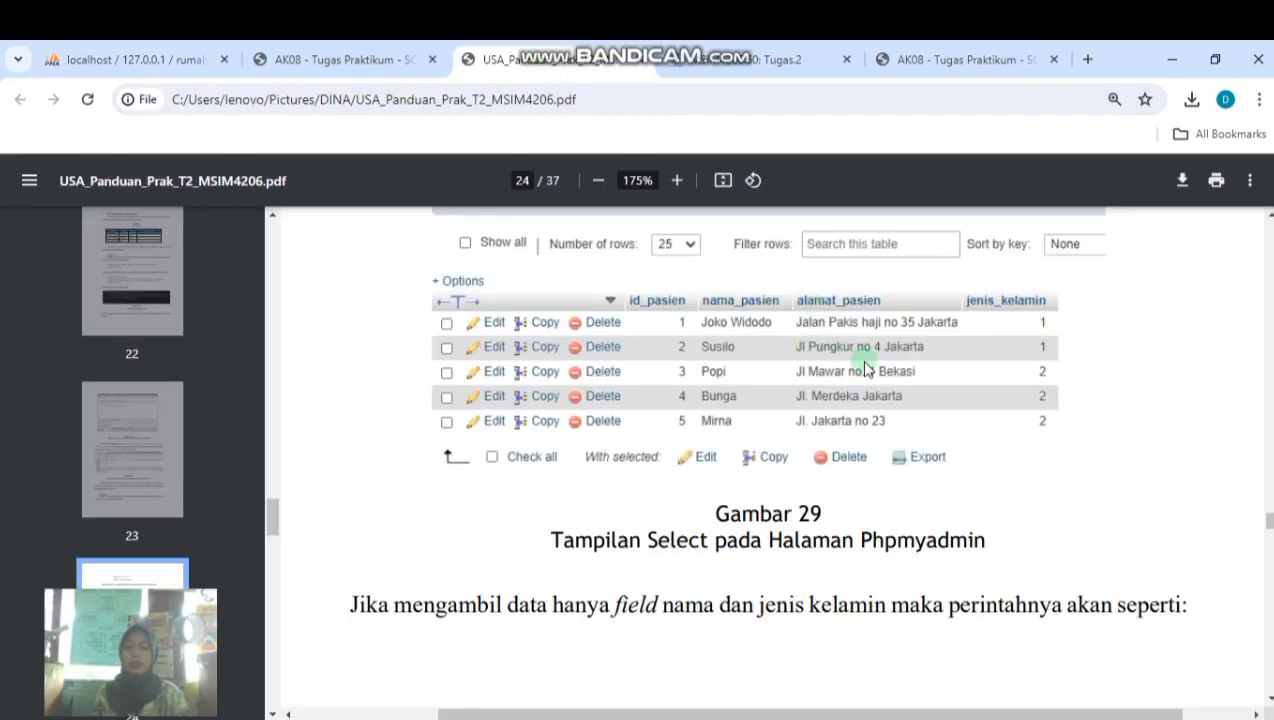
click(165, 60)
text(Jl)
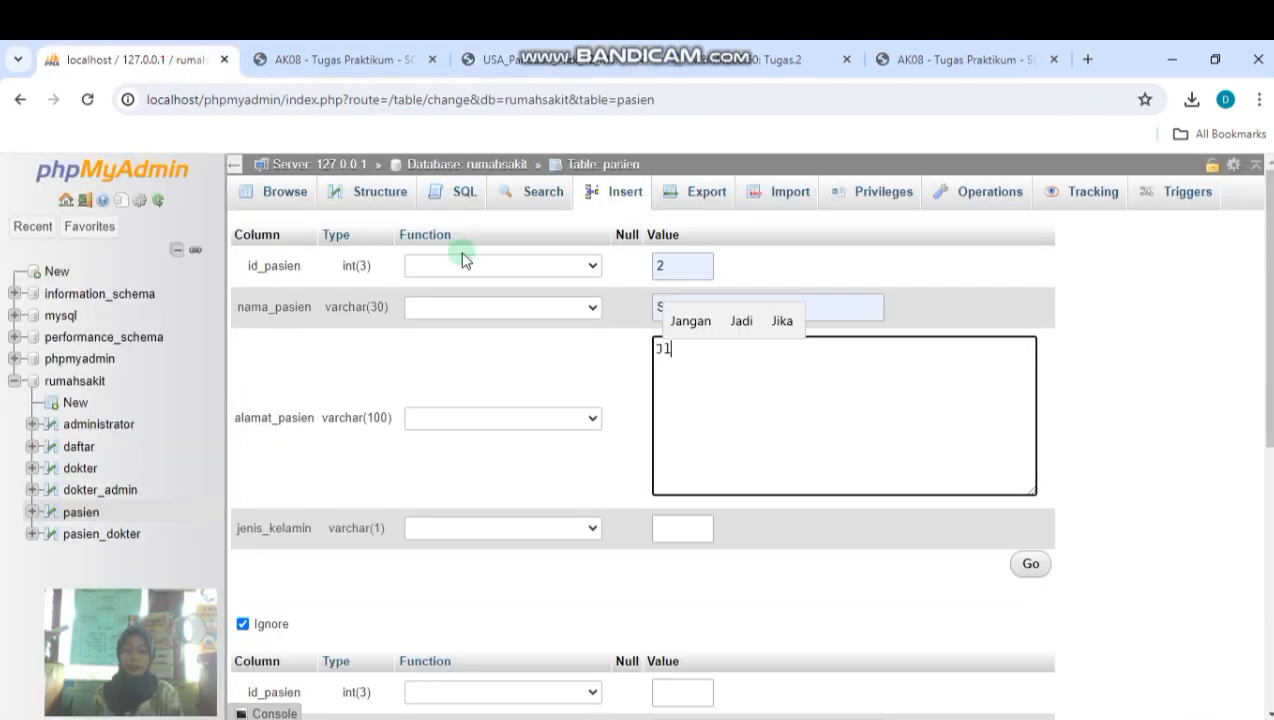
text( Pungku)
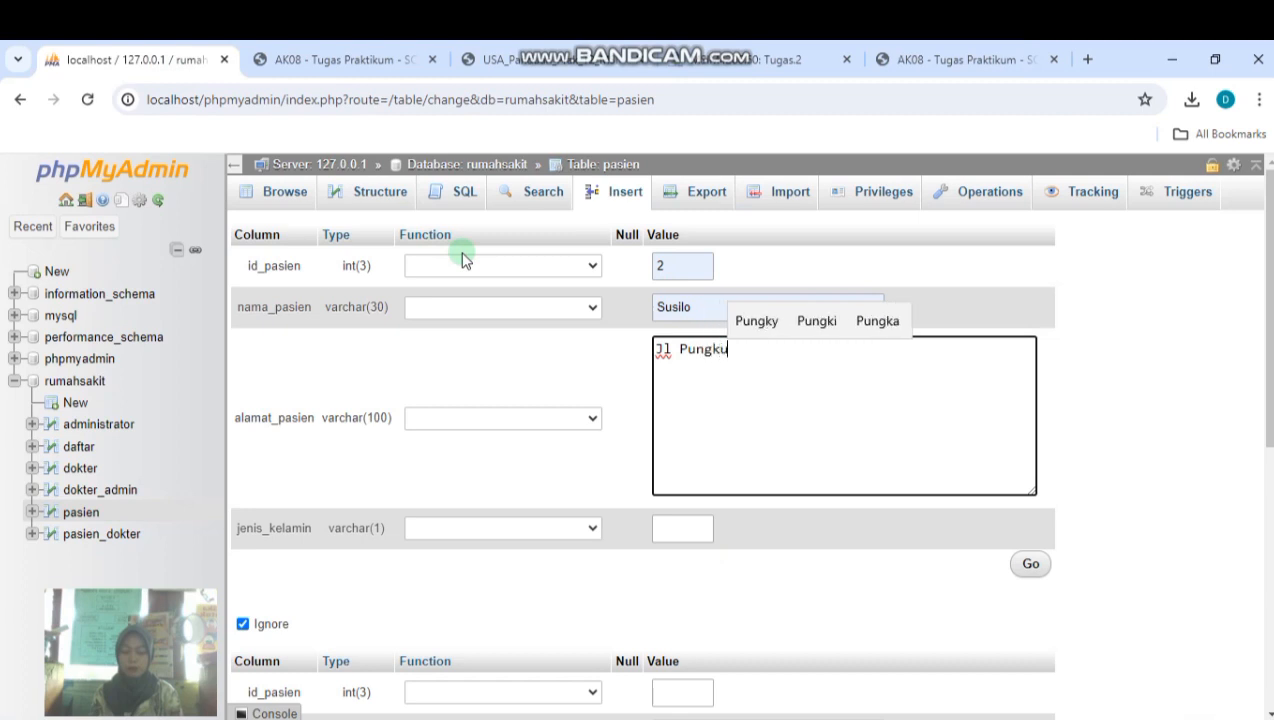
text(r no)
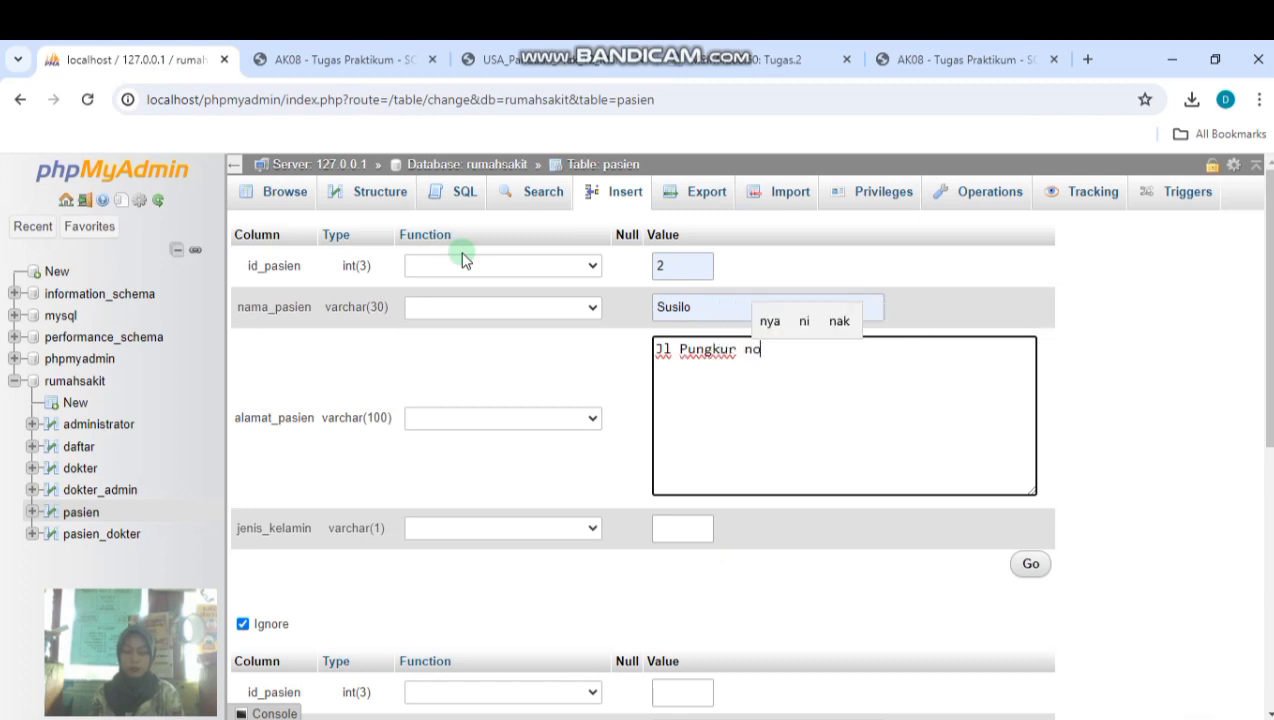
text( 4 Jakarta)
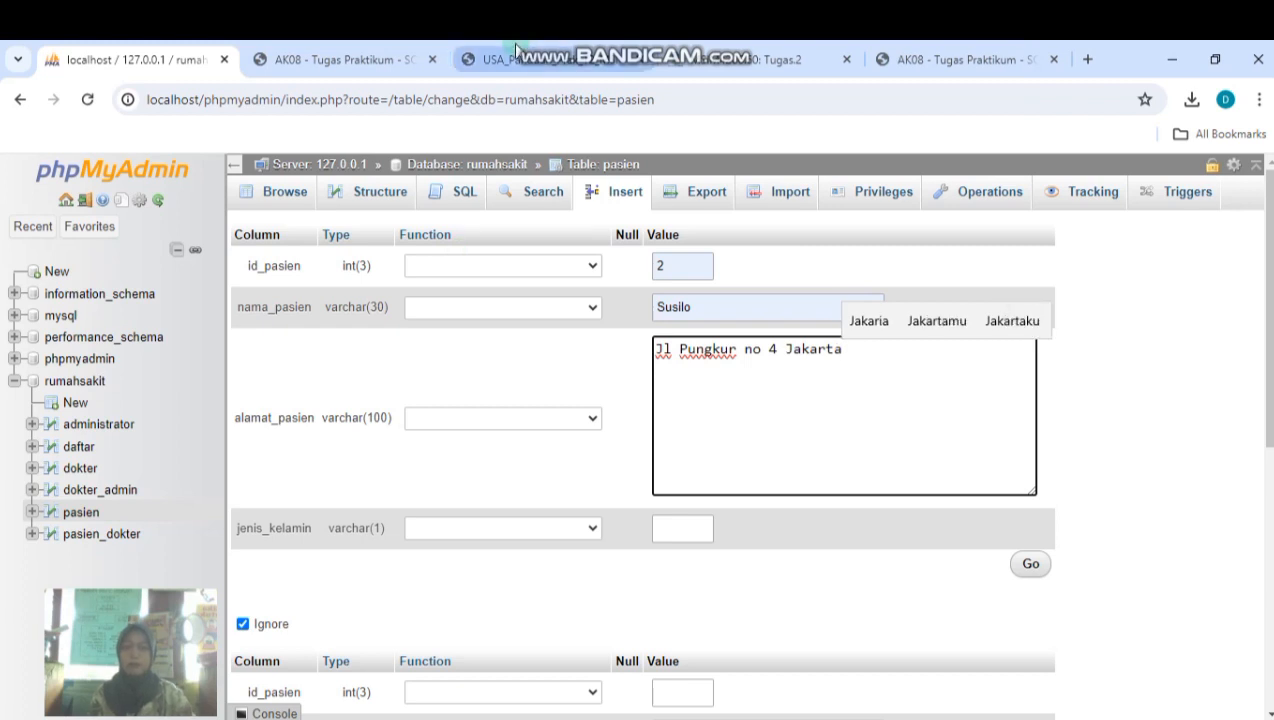
Check the second patient's row in the guide, set jenis_kelamin to 1 and insert the record into pasien.
click(515, 59)
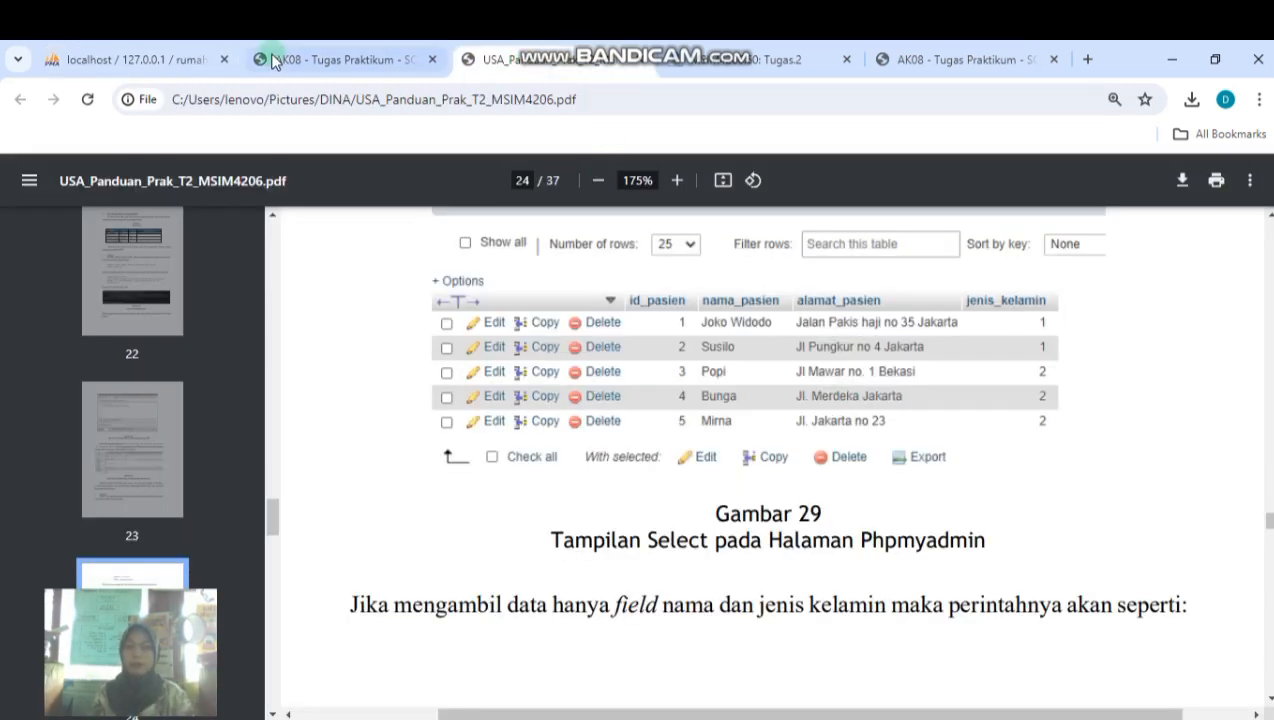
click(160, 59)
click(668, 526)
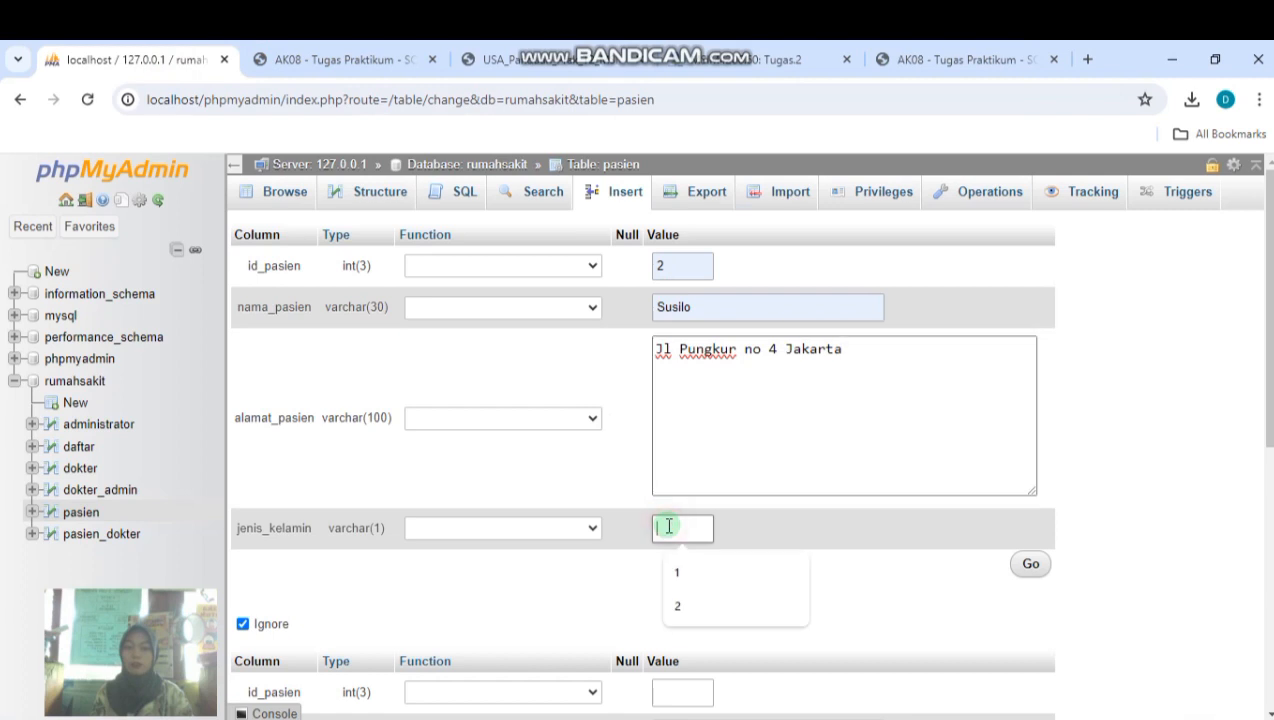
click(690, 572)
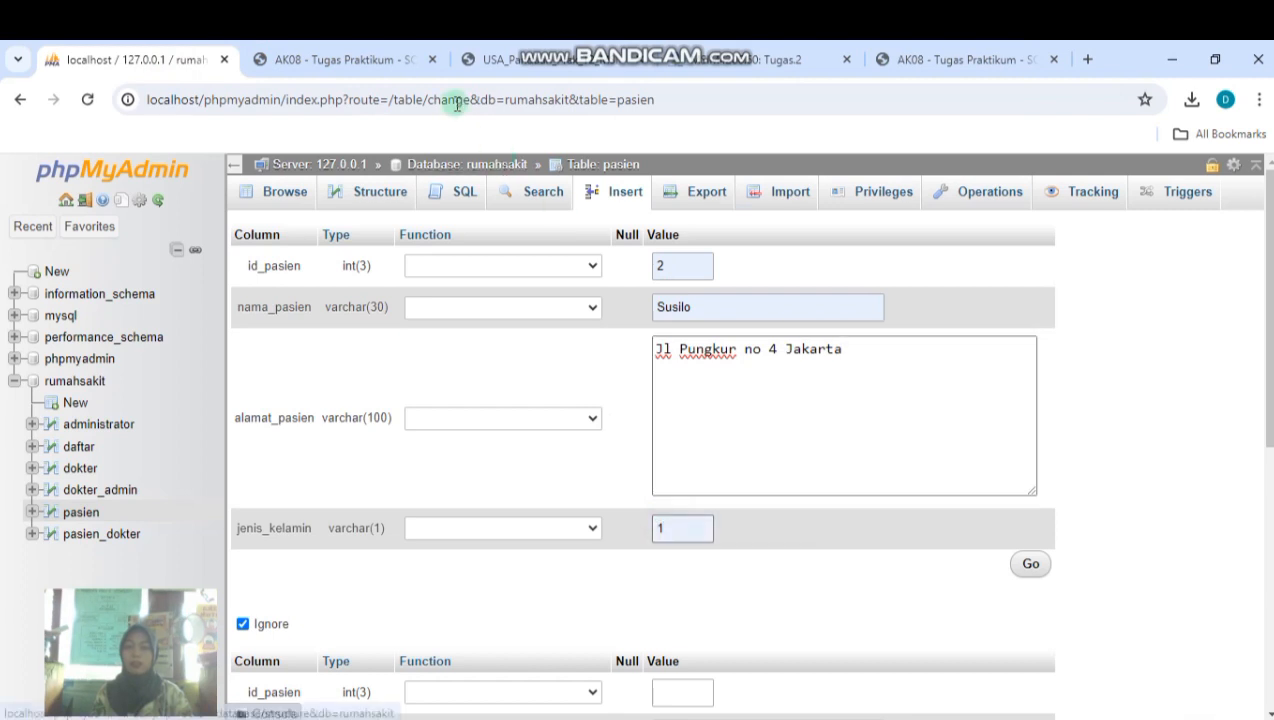
click(502, 62)
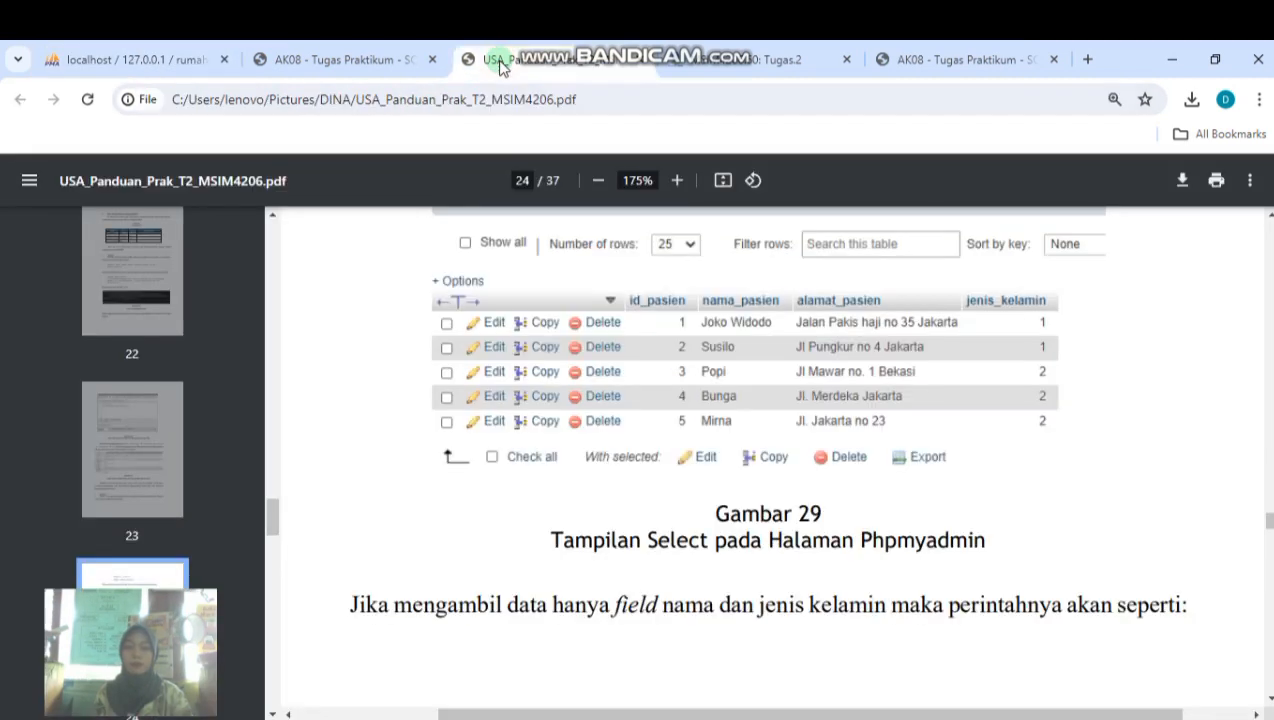
click(110, 59)
click(1030, 567)
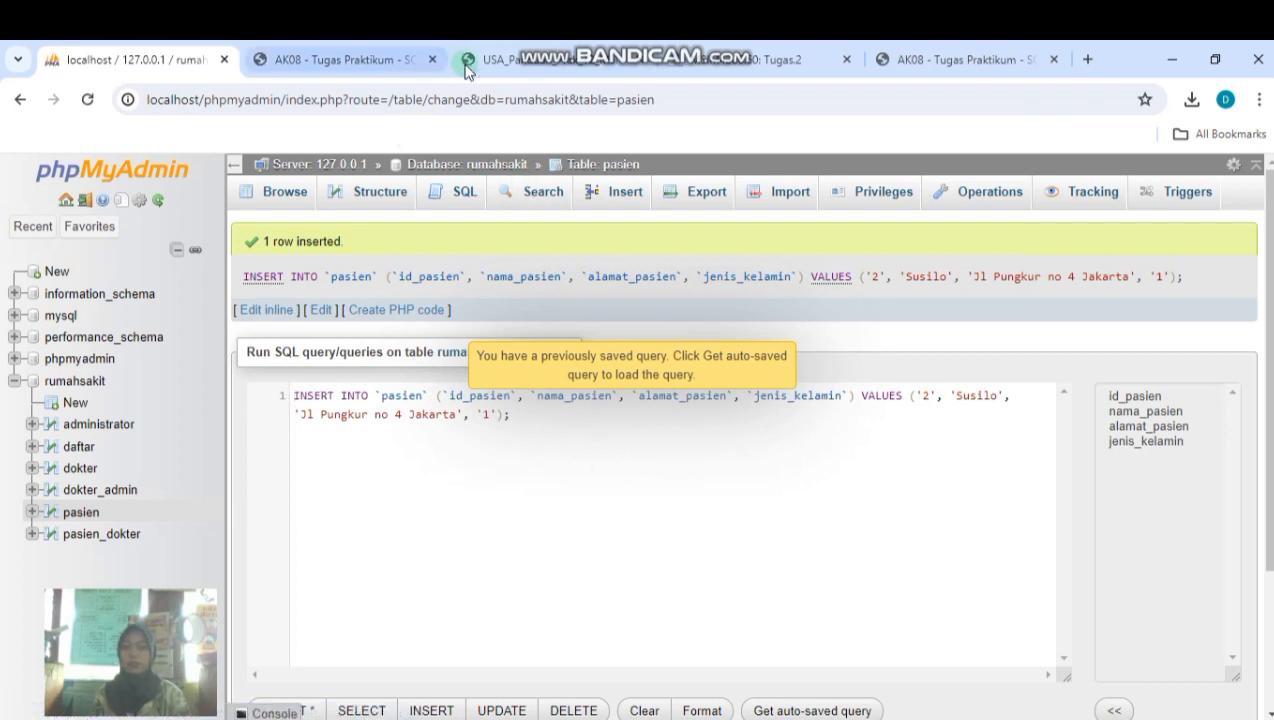
Open another blank insert form for the pasien table.
click(627, 198)
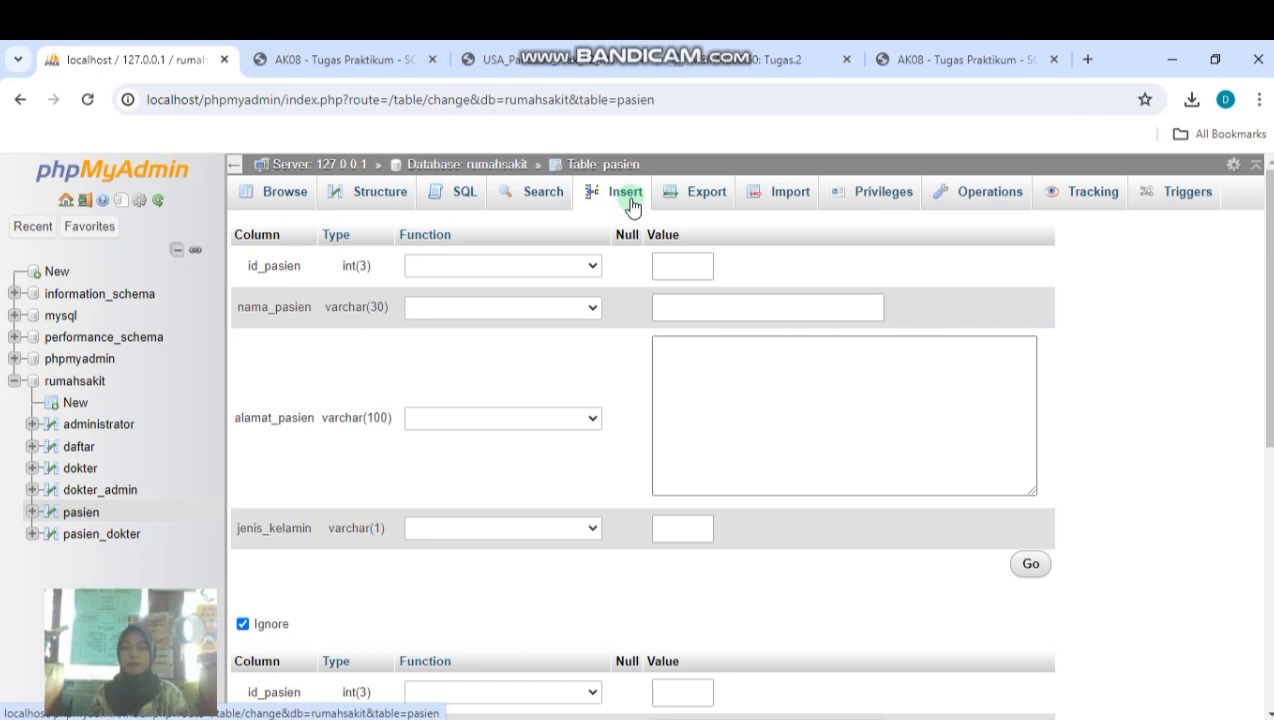
mouse_move(733, 50)
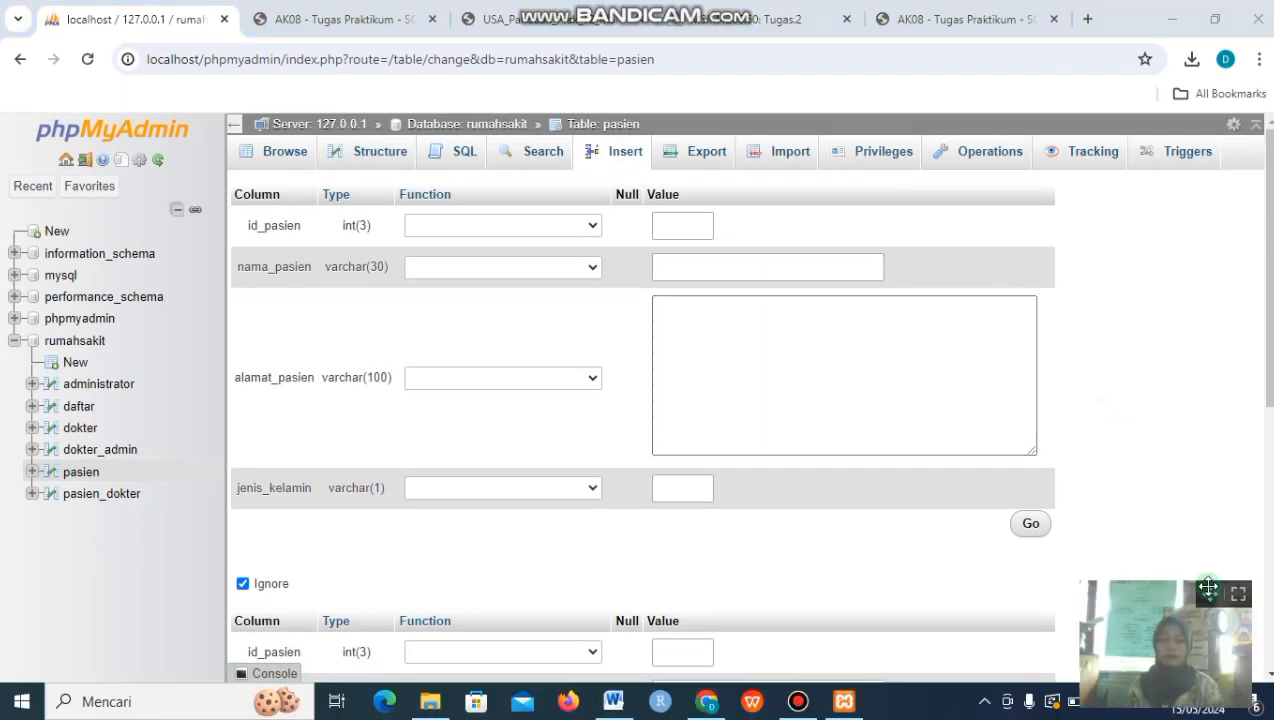
Set id_pasien to 3 and fill nama_pasien with the third patient's name from the guide's Gambar 29.
drag(1208, 588, 182, 545)
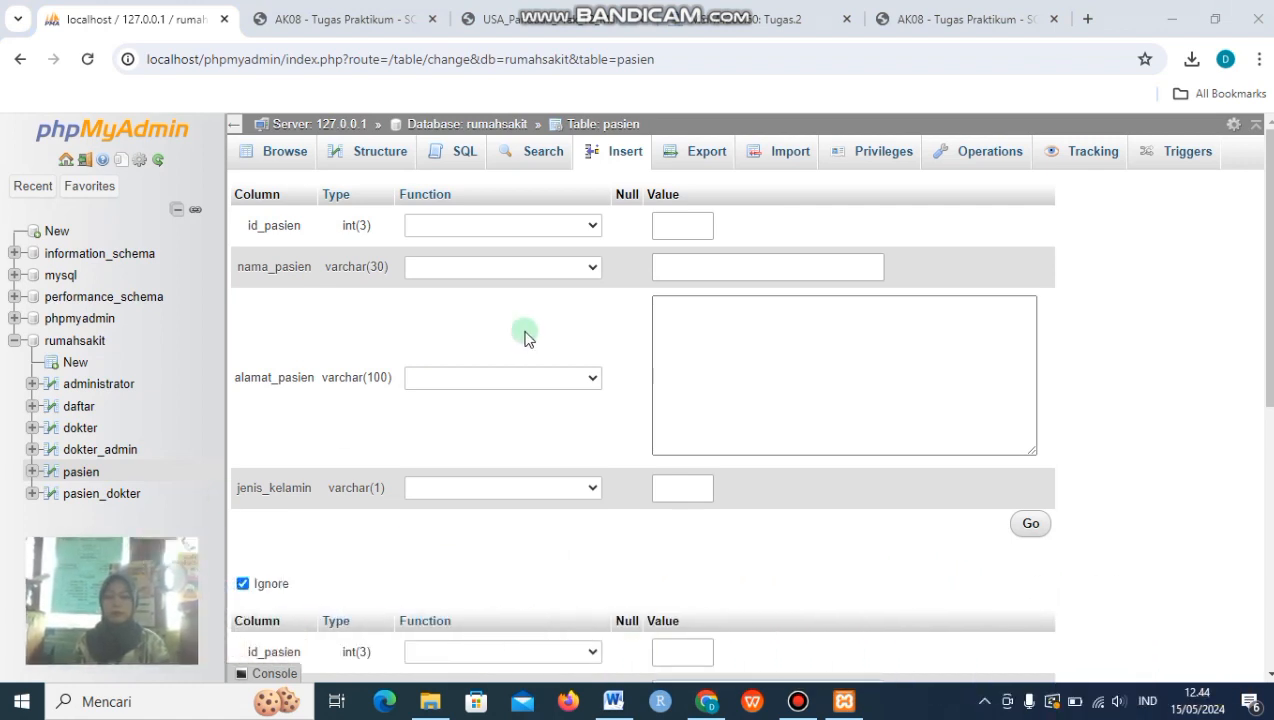
click(692, 225)
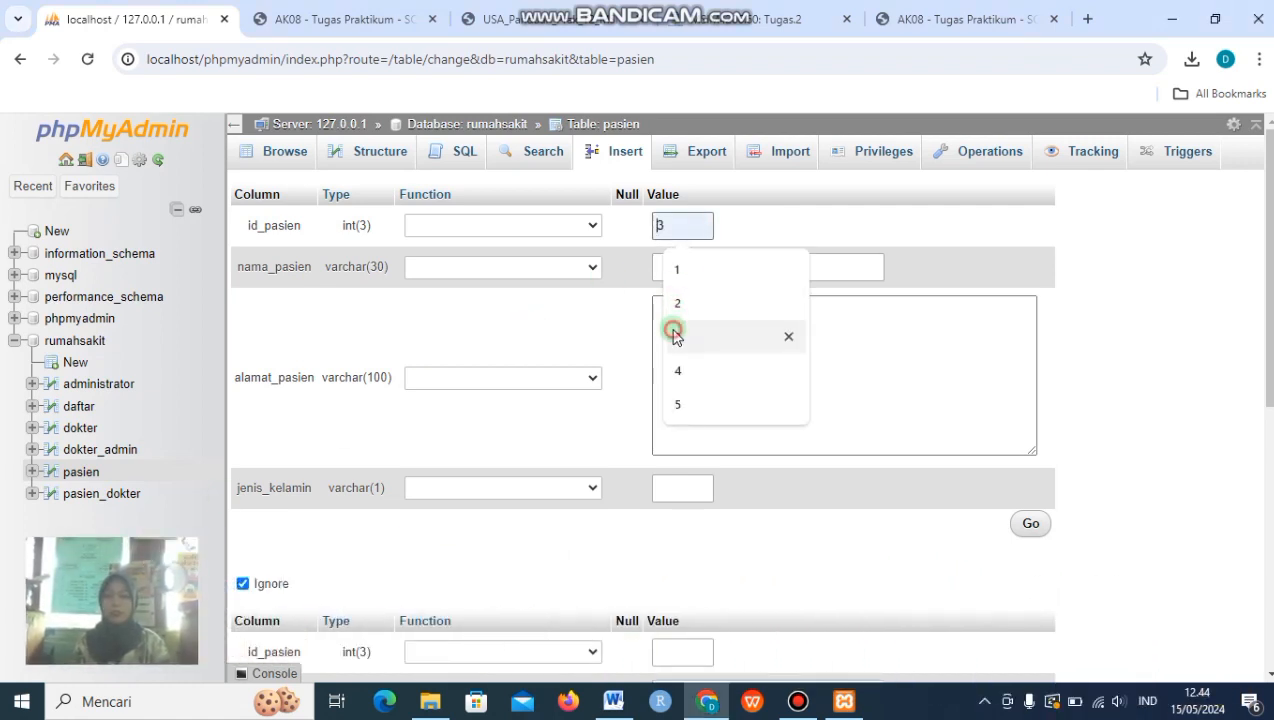
click(674, 336)
click(709, 270)
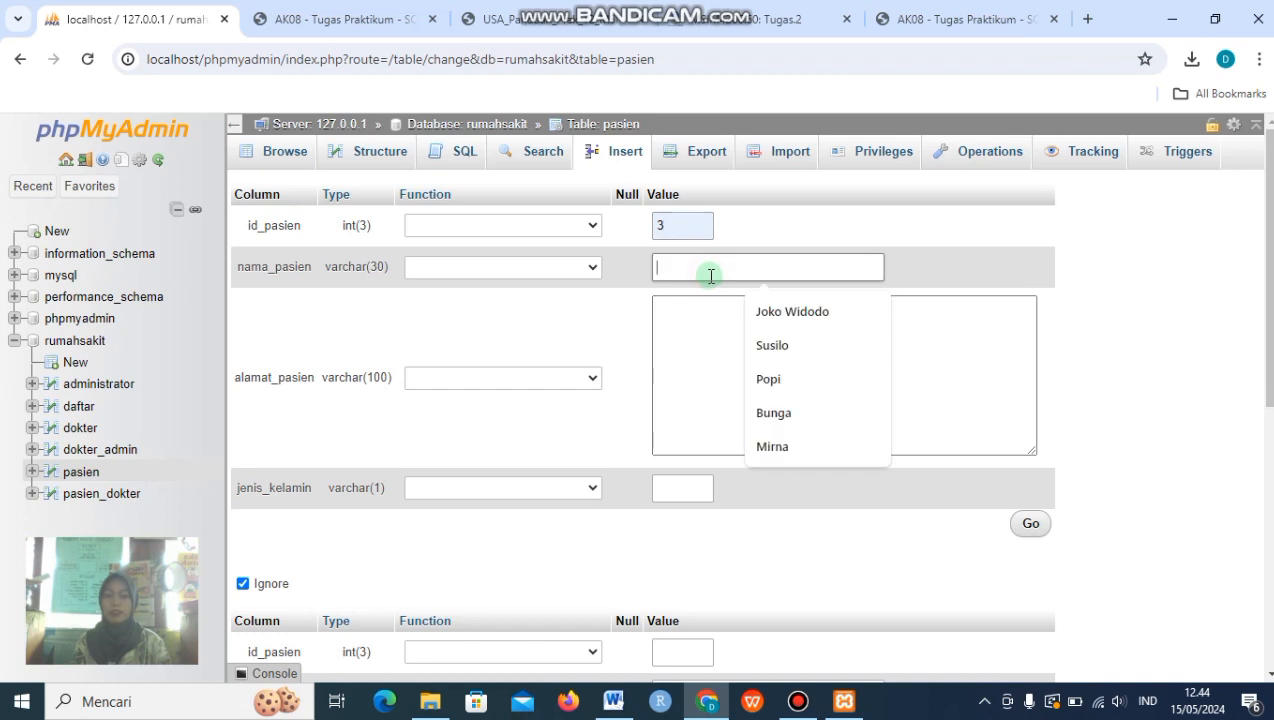
click(568, 20)
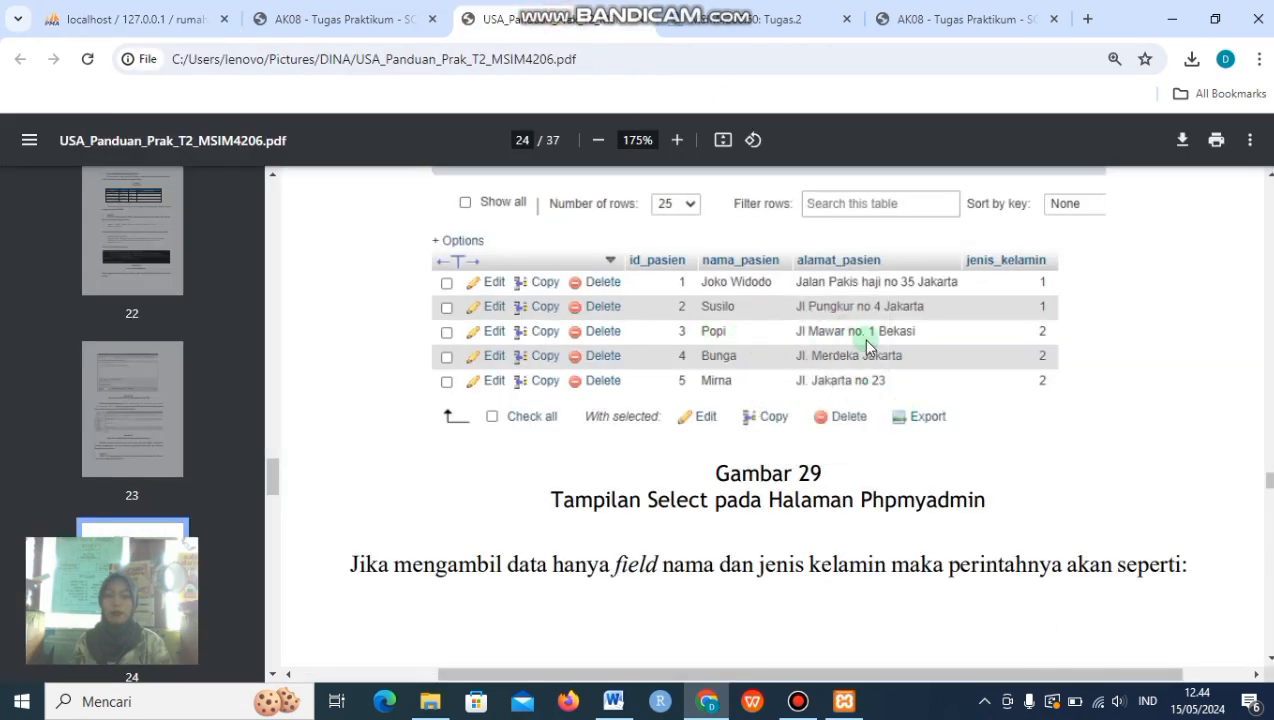
click(130, 19)
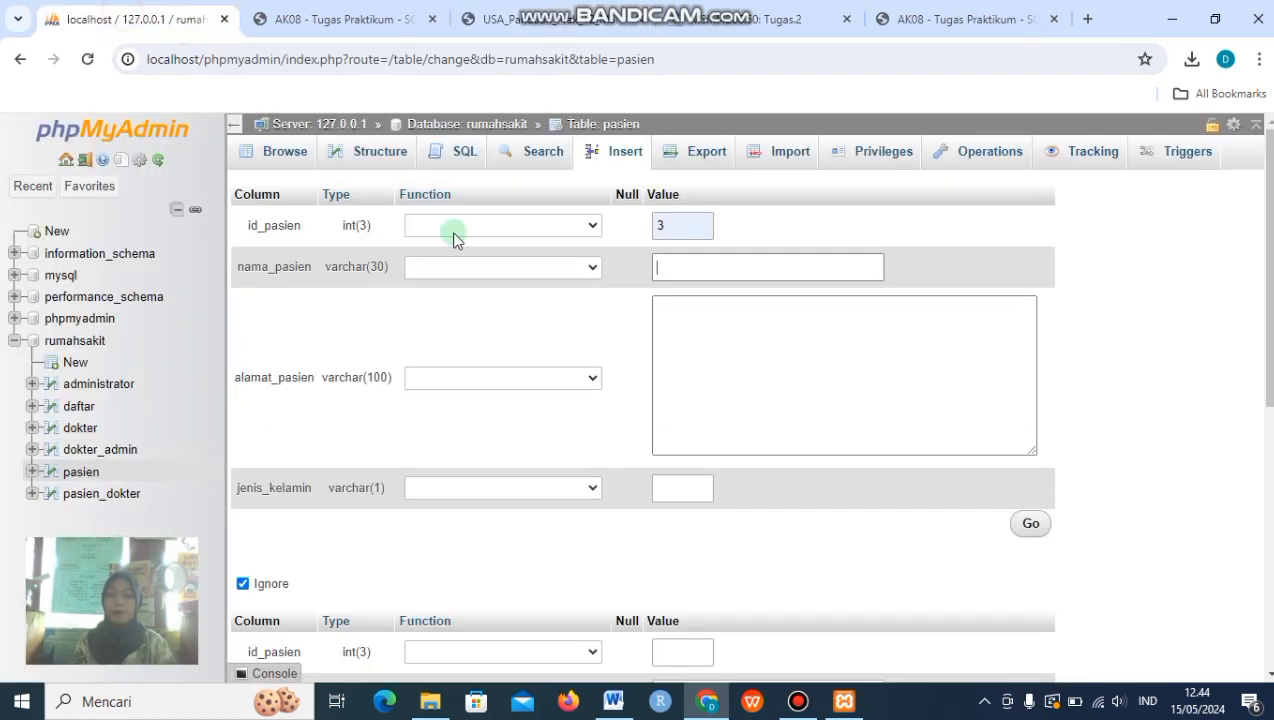
click(677, 275)
click(775, 377)
Look up the third patient's address in Gambar 29 and enter it in alamat_pasien.
click(669, 314)
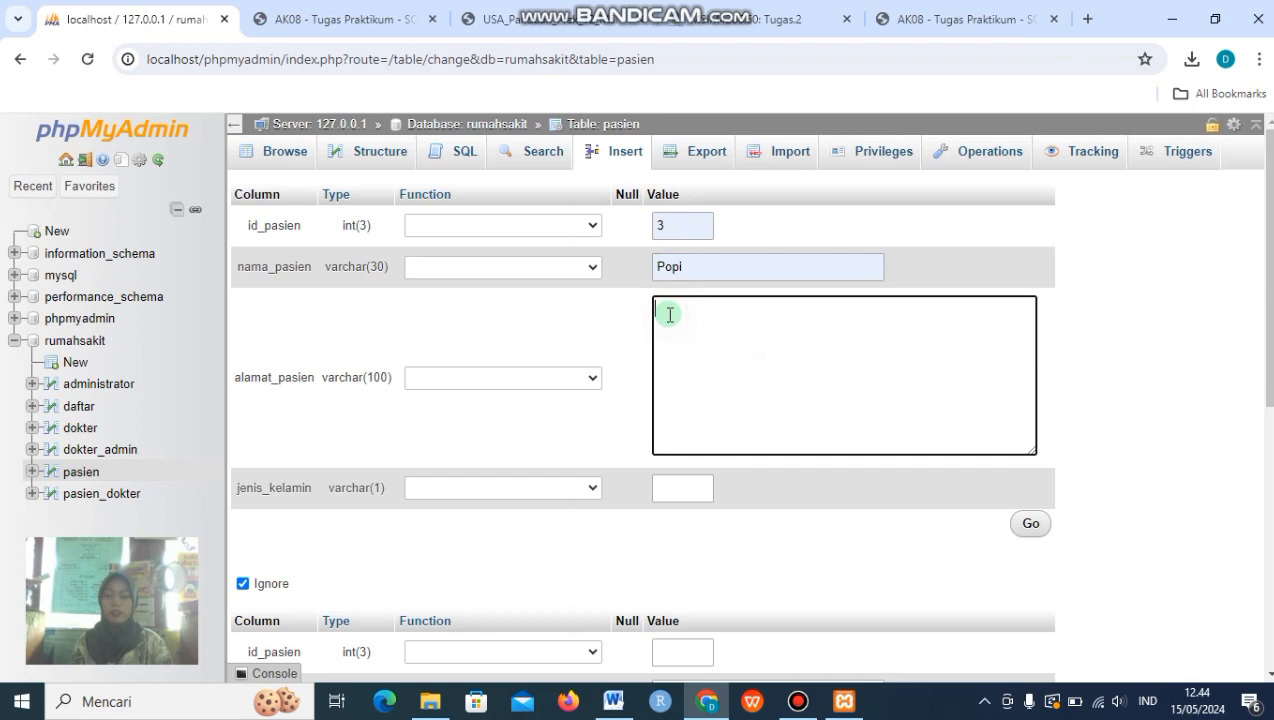
click(519, 22)
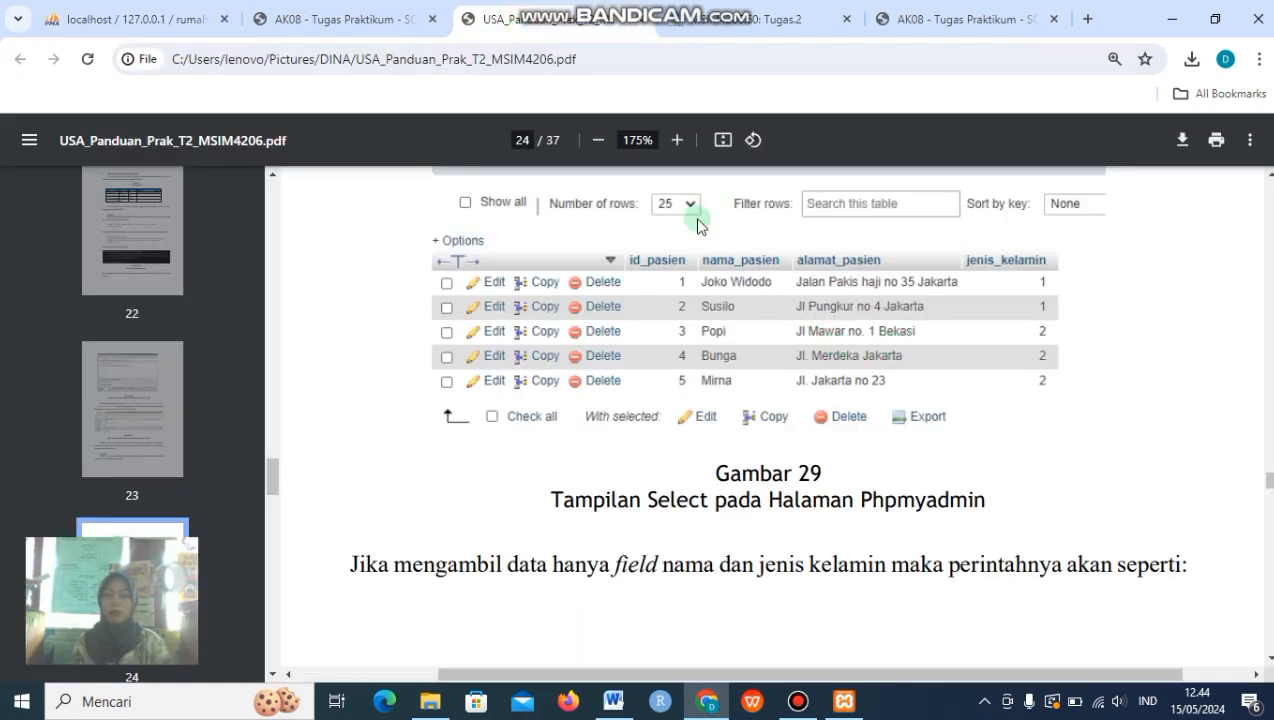
click(176, 26)
text(Jl Mawar no 1 Bekasi)
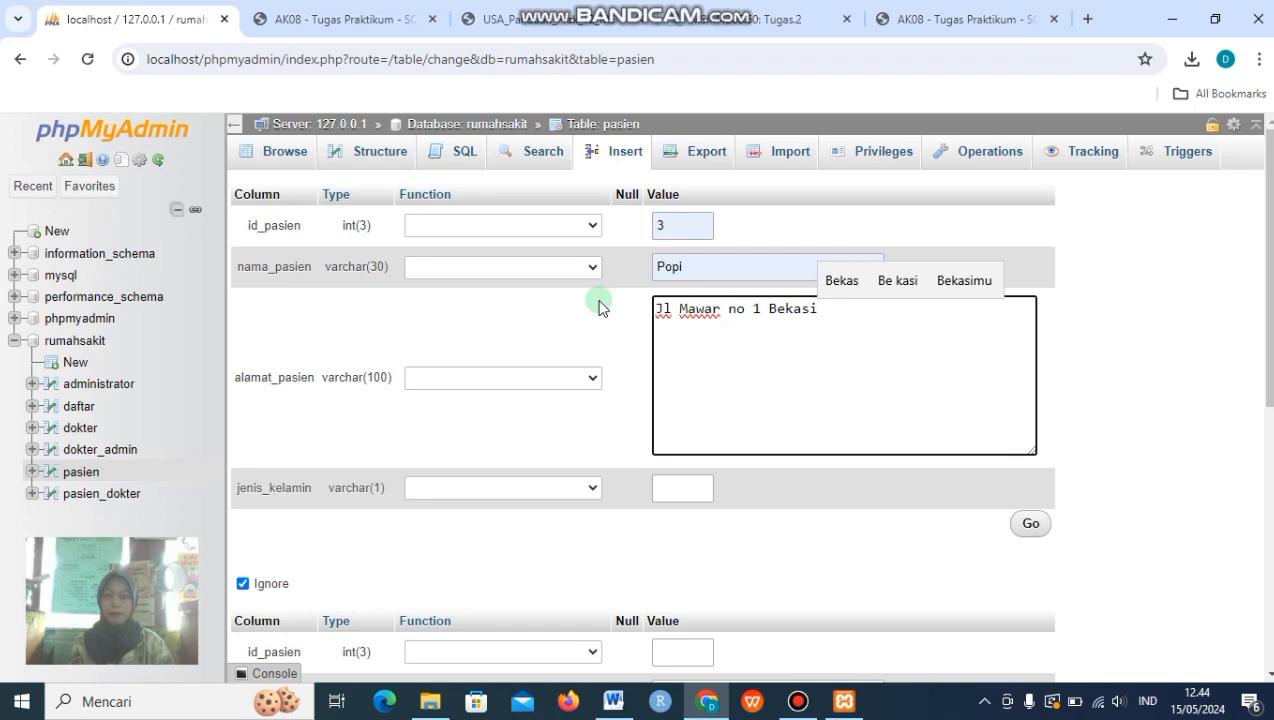
Check the third patient's row in the guide, set jenis_kelamin to 2 and insert the record into pasien.
click(668, 487)
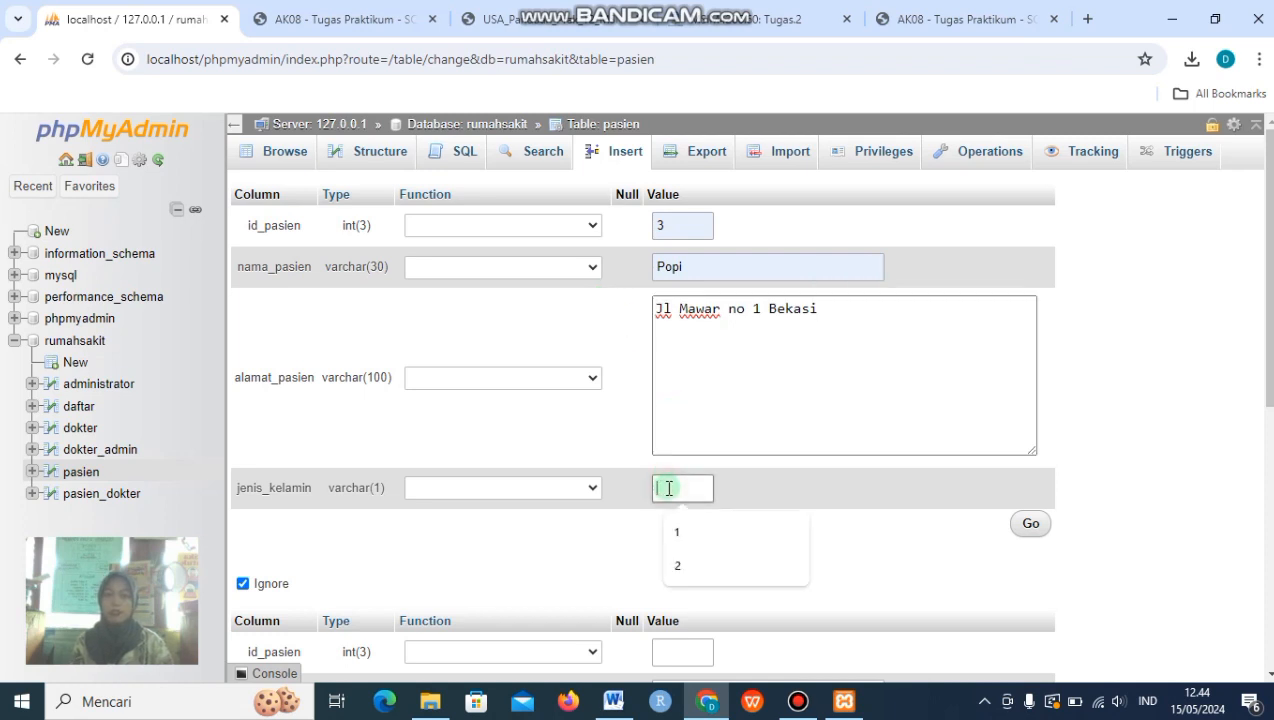
click(470, 19)
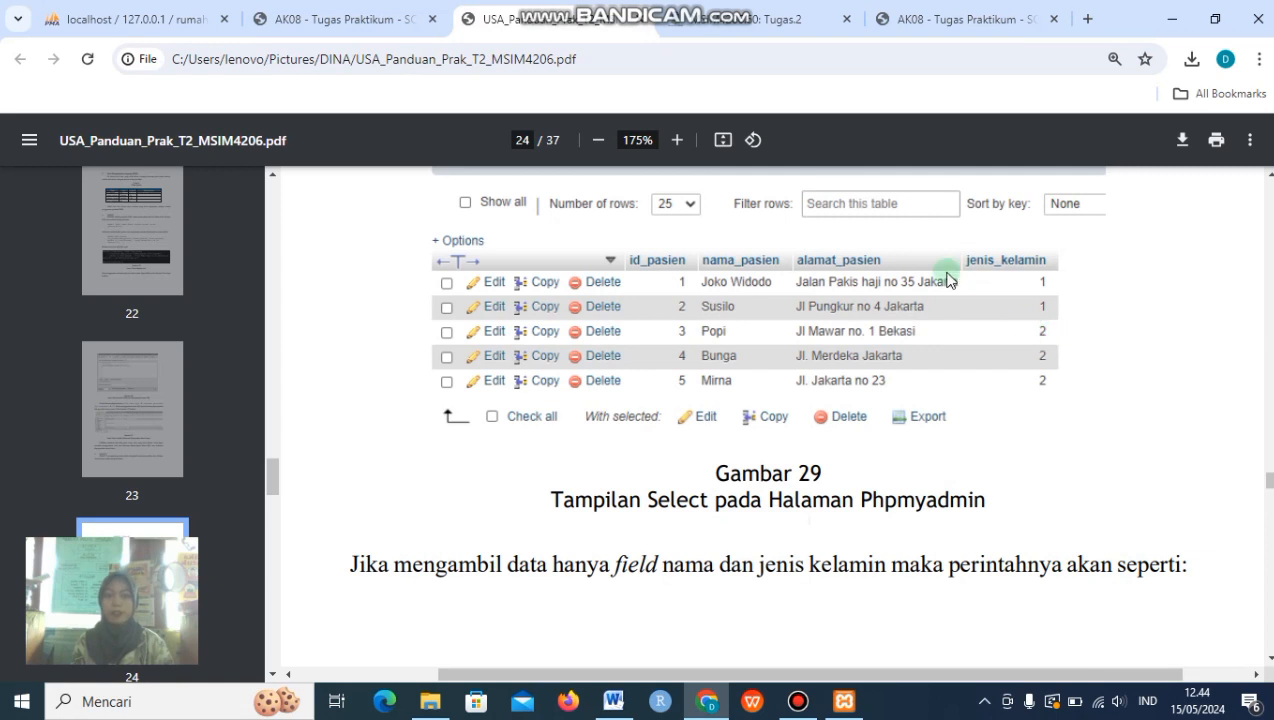
click(200, 22)
click(675, 485)
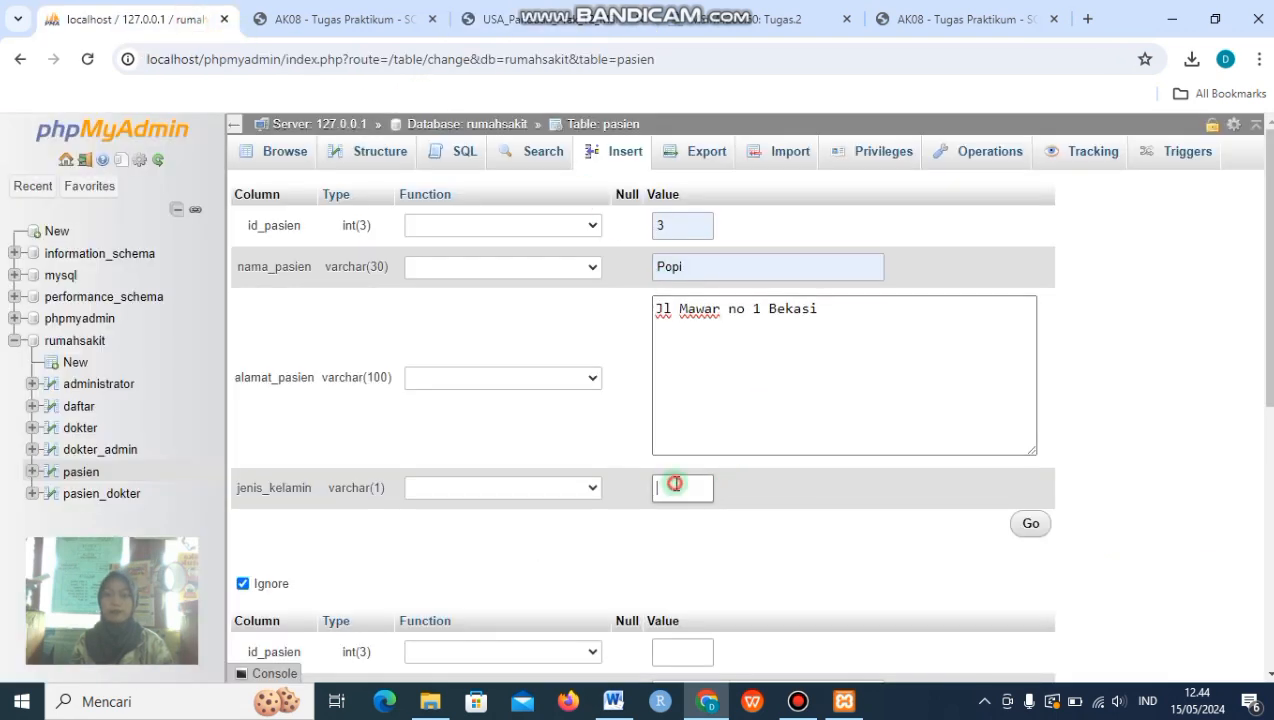
click(685, 561)
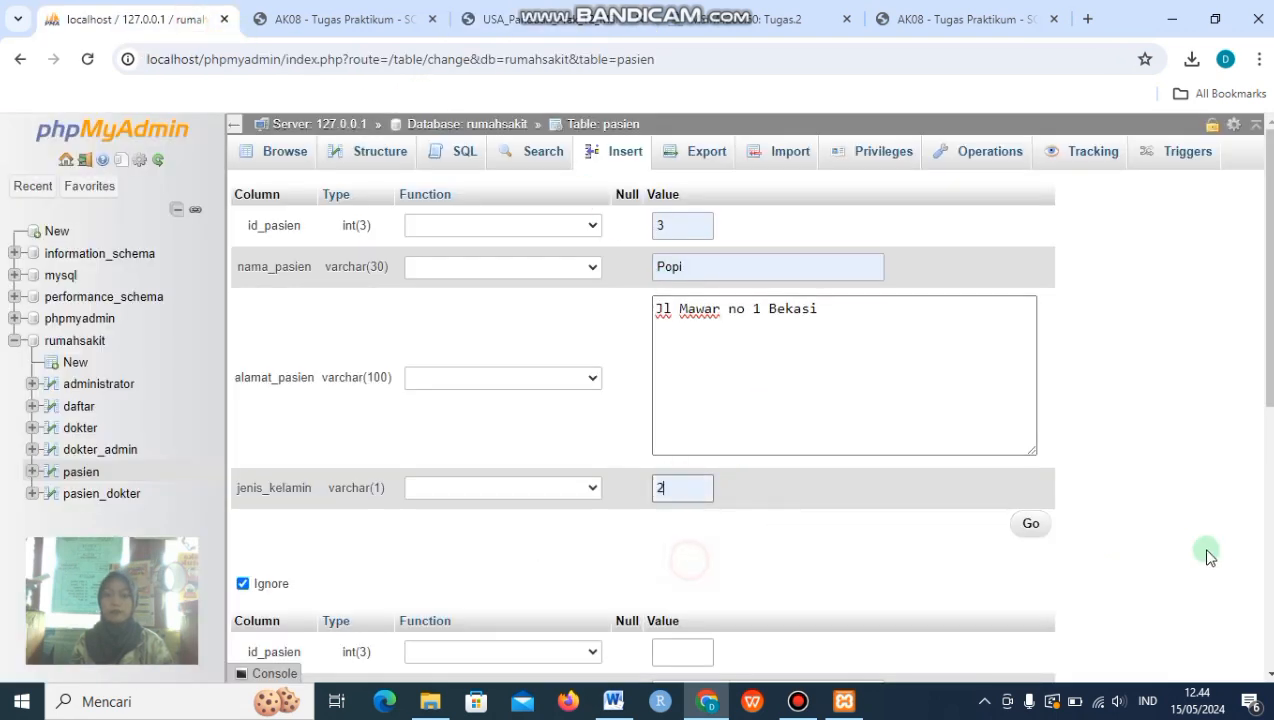
click(1032, 528)
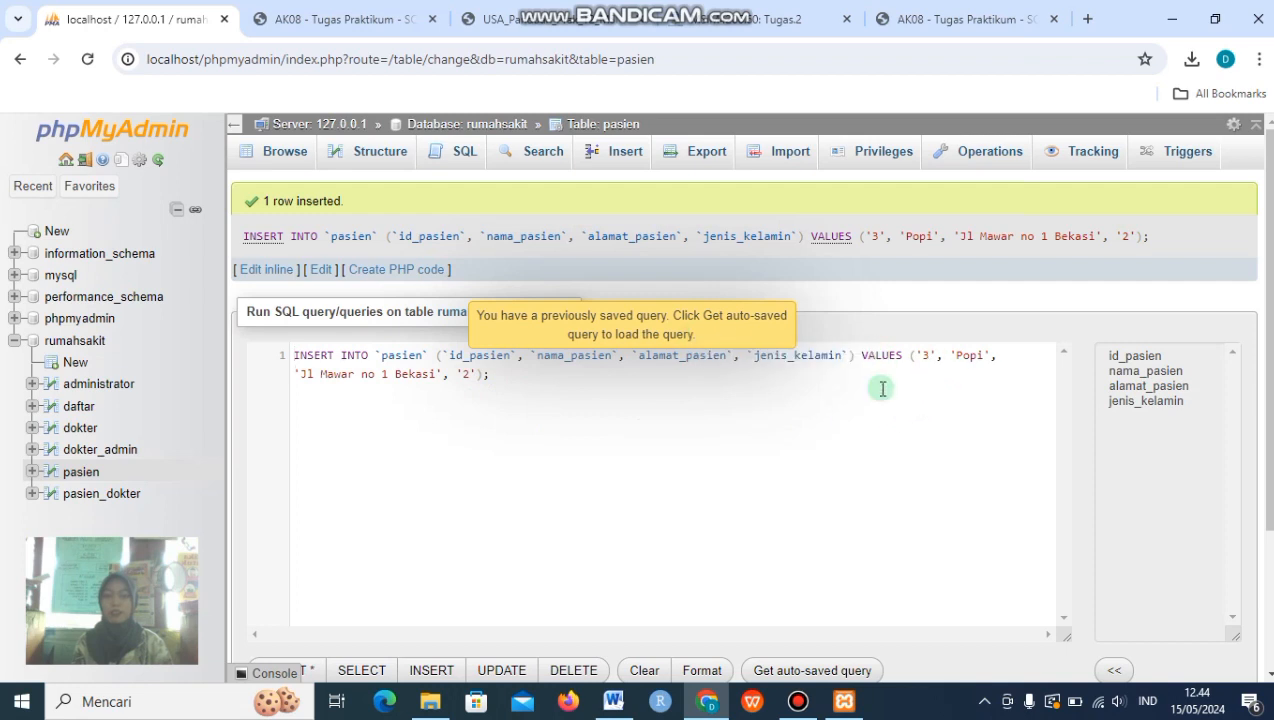
In a new pasien insert form, set id_pasien to 3 and fill nama_pasien with the fourth patient's name.
click(607, 158)
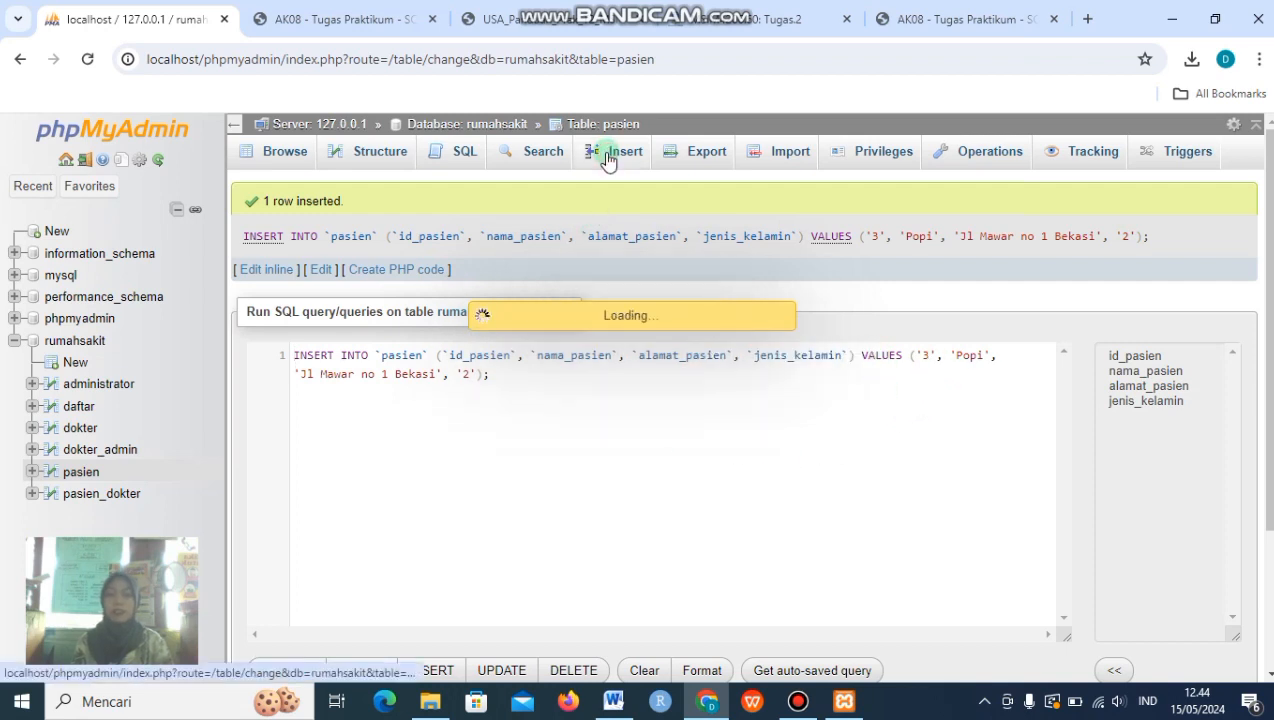
click(678, 222)
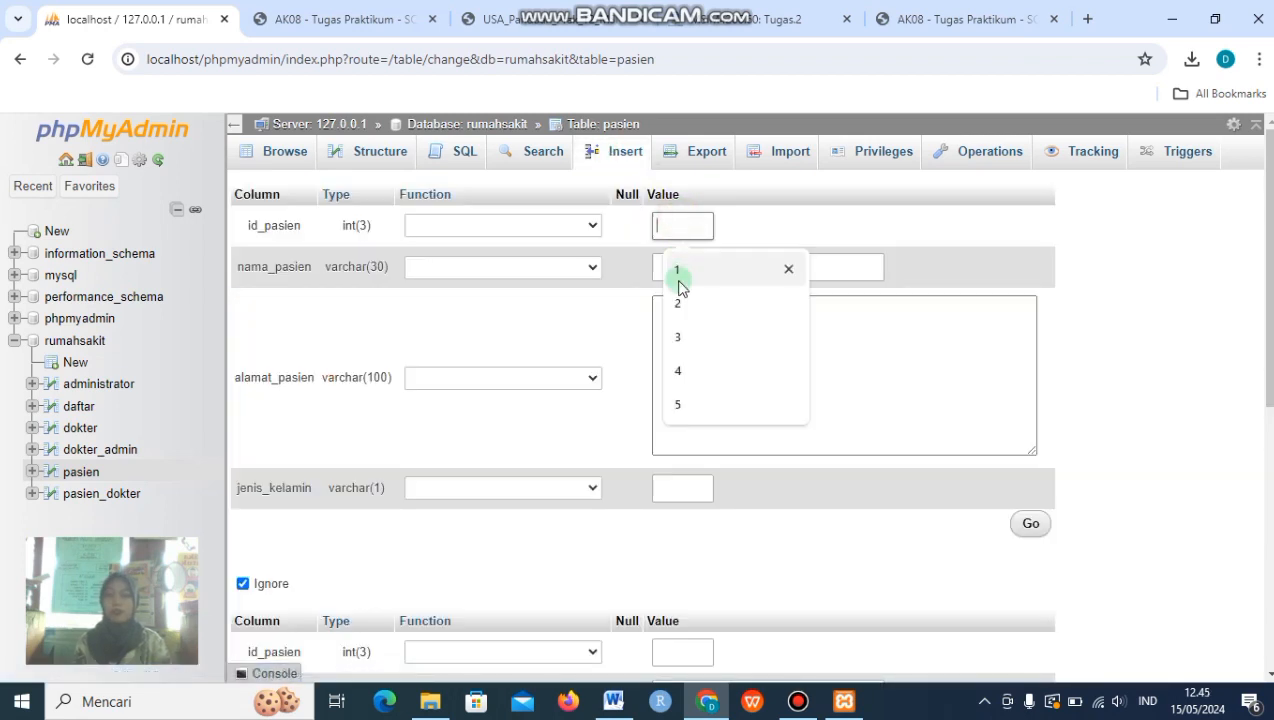
click(677, 337)
click(671, 273)
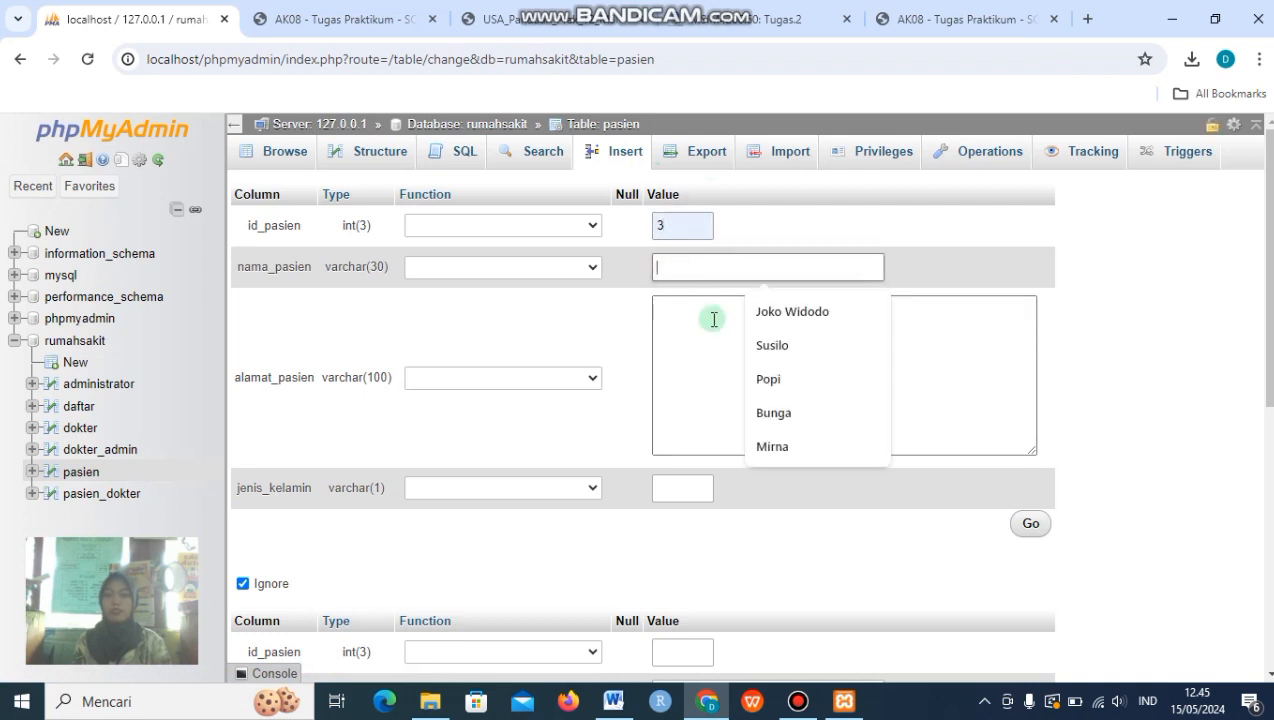
click(781, 414)
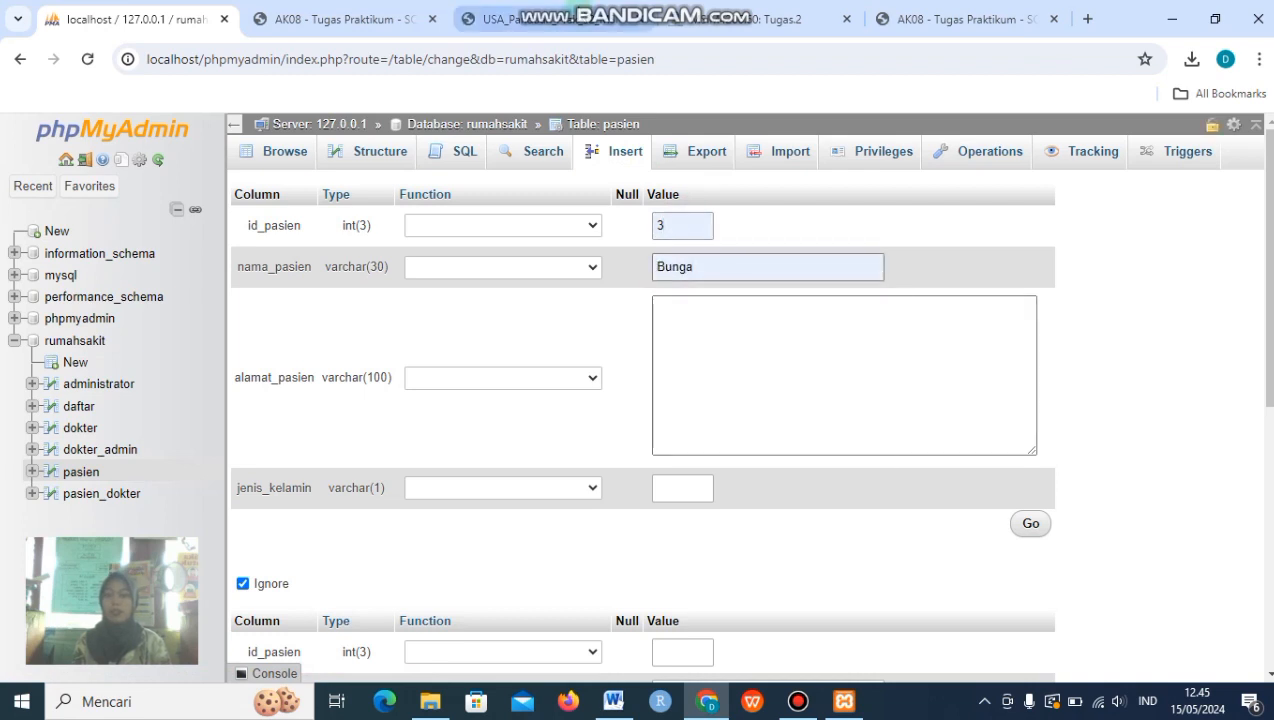
Look up the fourth patient's address in Gambar 29 and enter it in alamat_pasien.
click(565, 19)
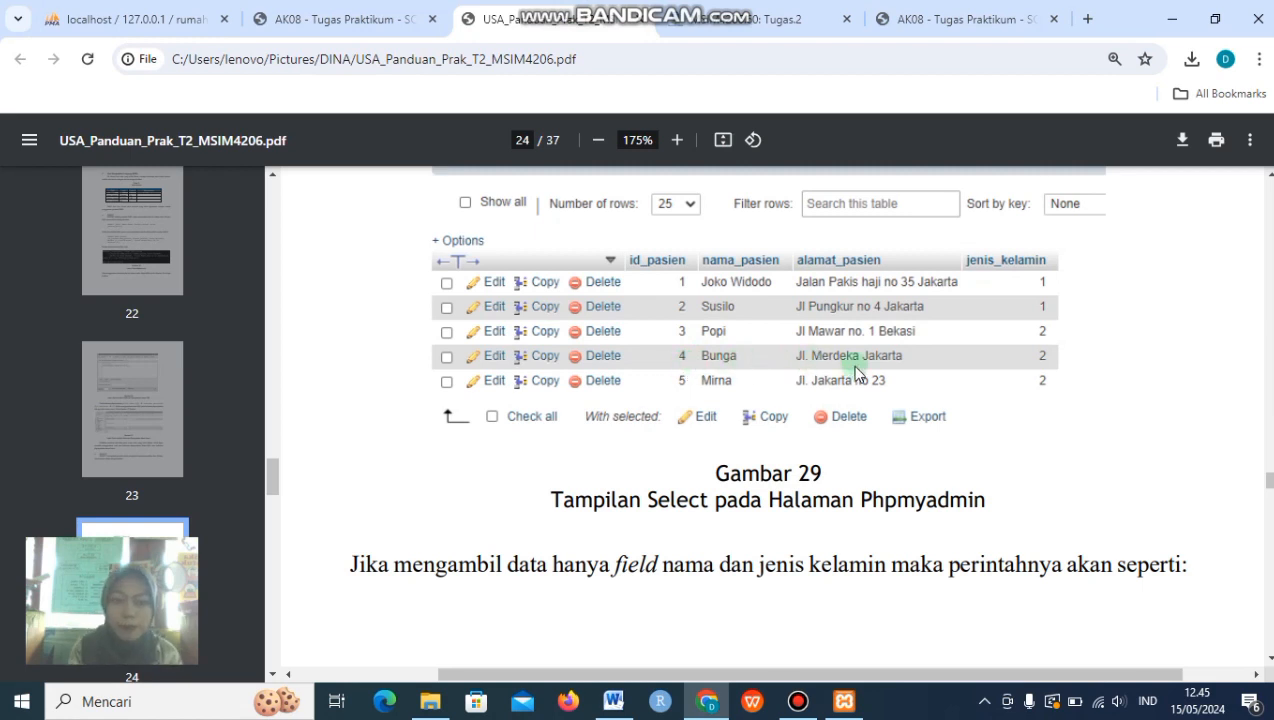
scroll(855, 372, down, 1)
scroll(855, 372, up, 1)
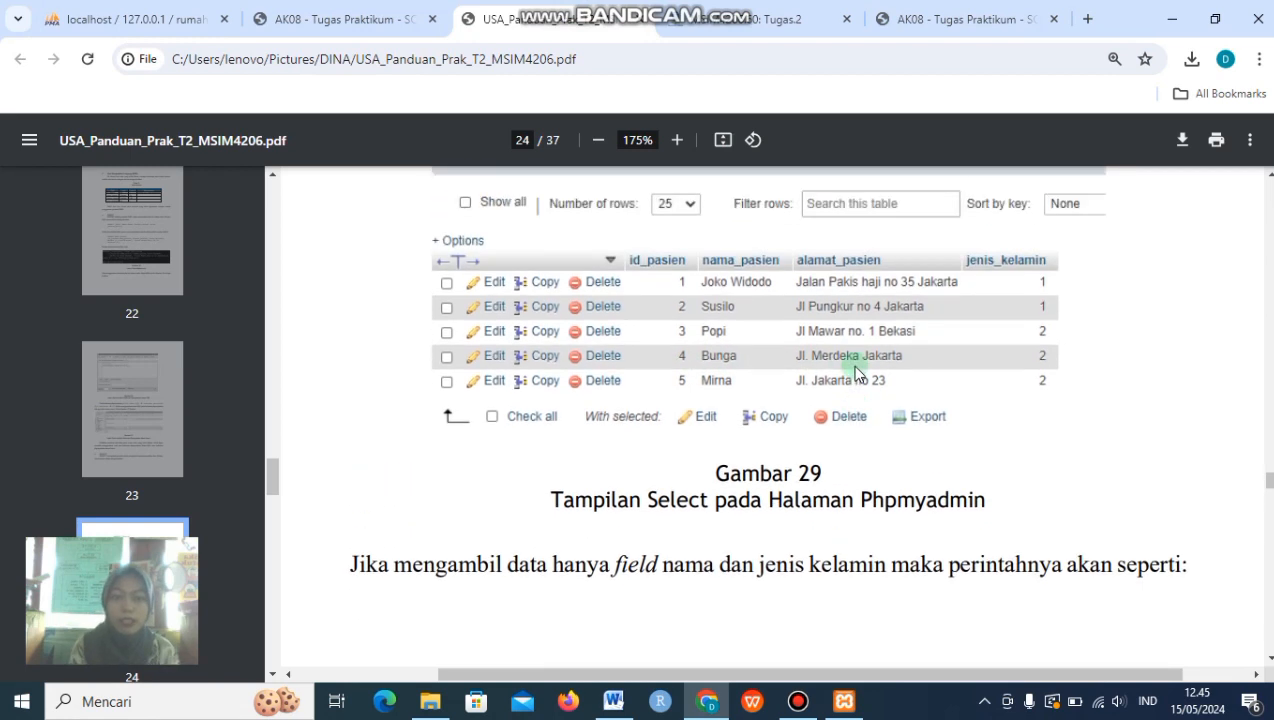
click(130, 19)
click(688, 308)
text(Jl)
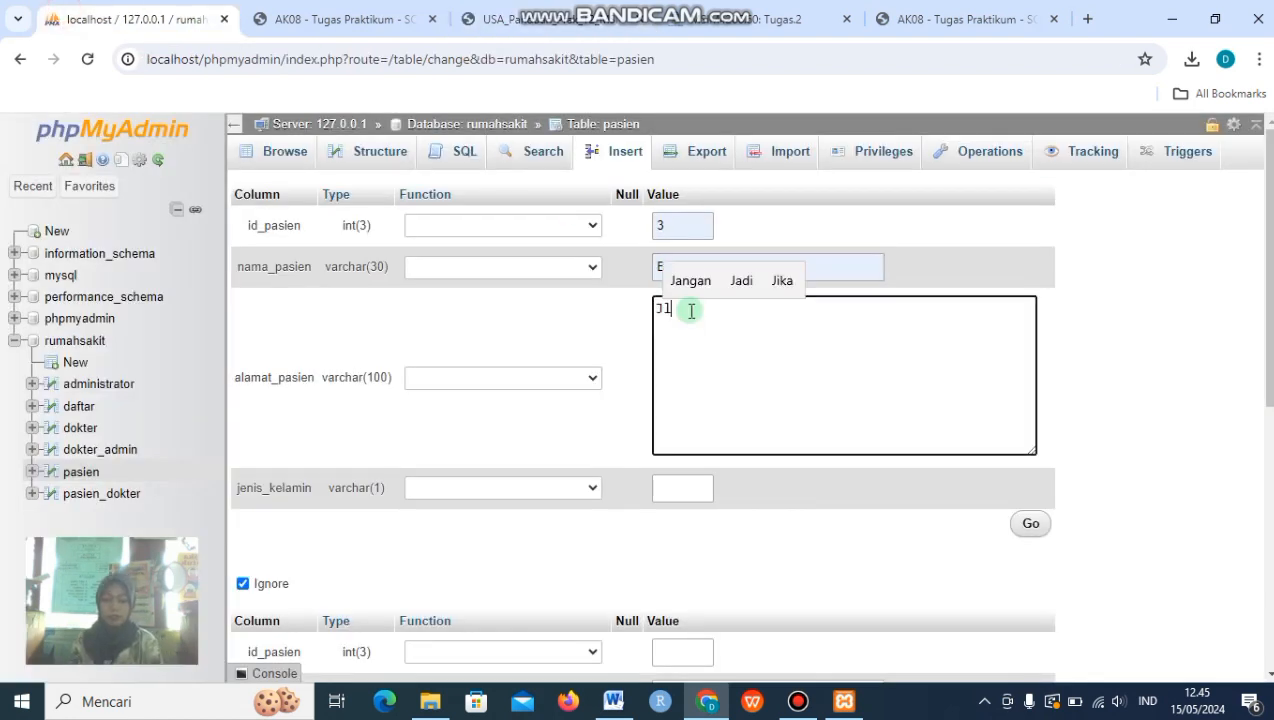
text(. Mer)
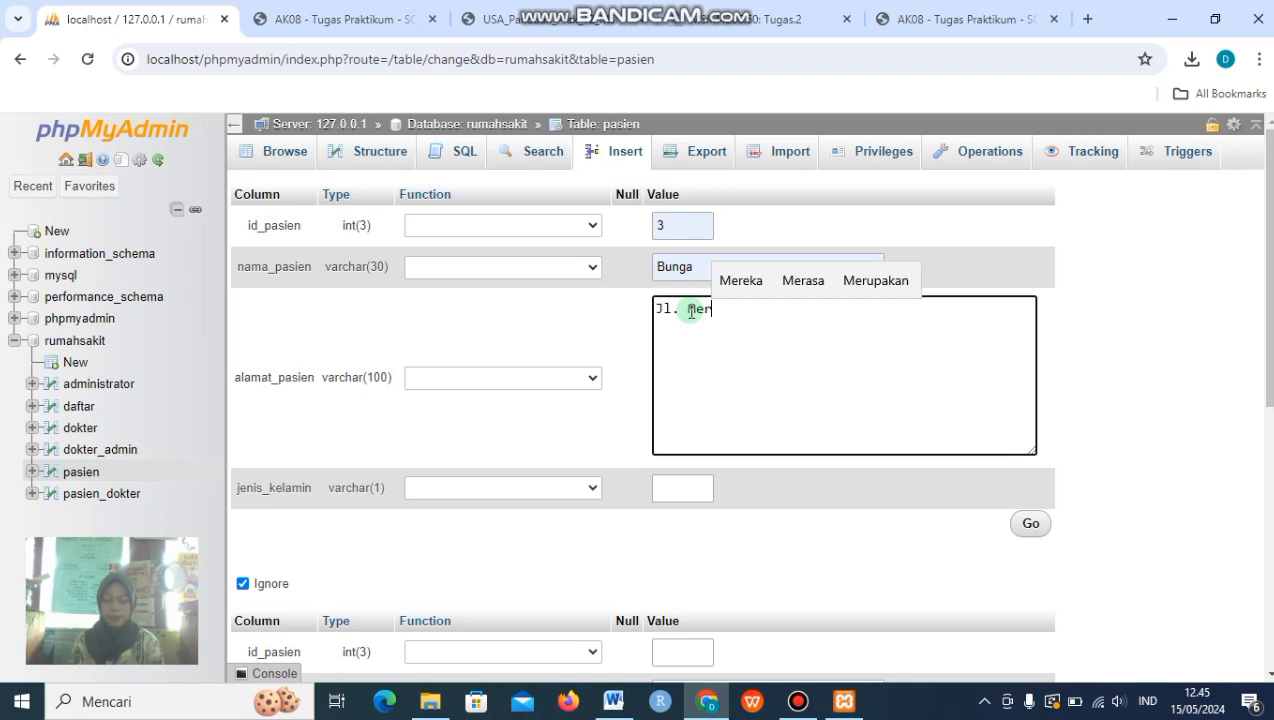
text(deka Jakarta)
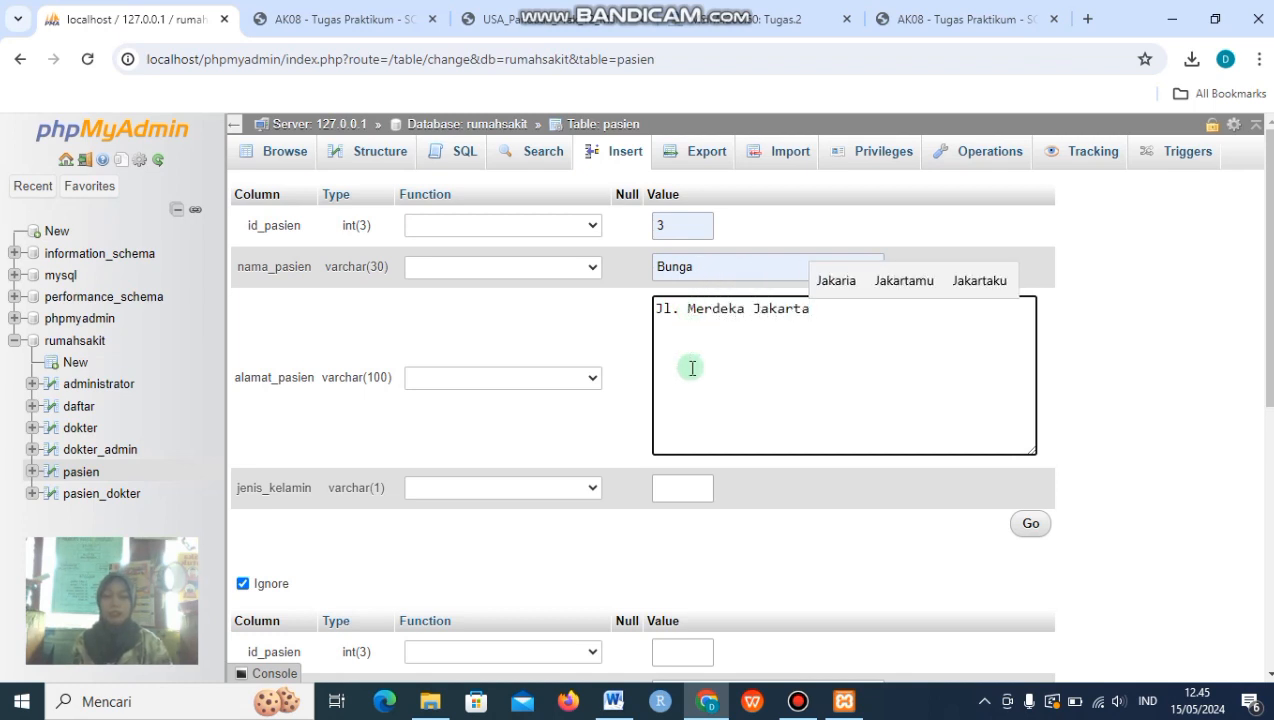
Set jenis_kelamin to 2 and check the fourth patient's row against Gambar 29.
click(668, 487)
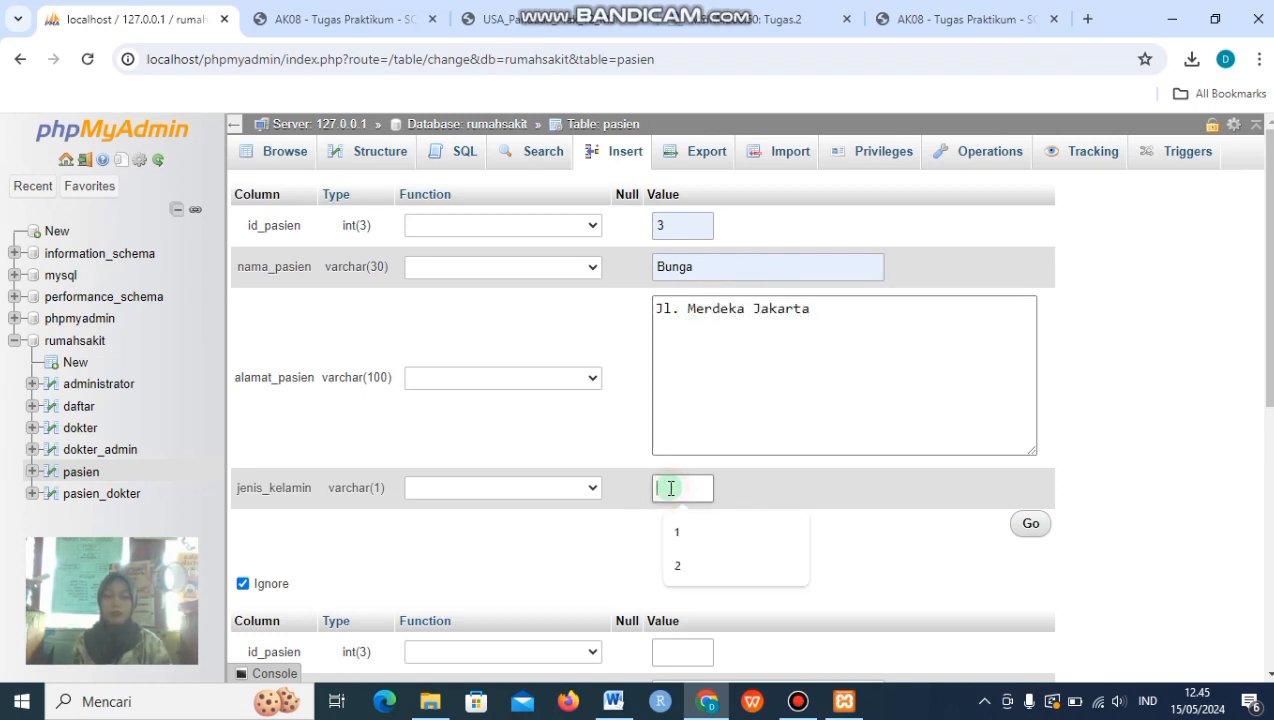
click(678, 560)
click(505, 19)
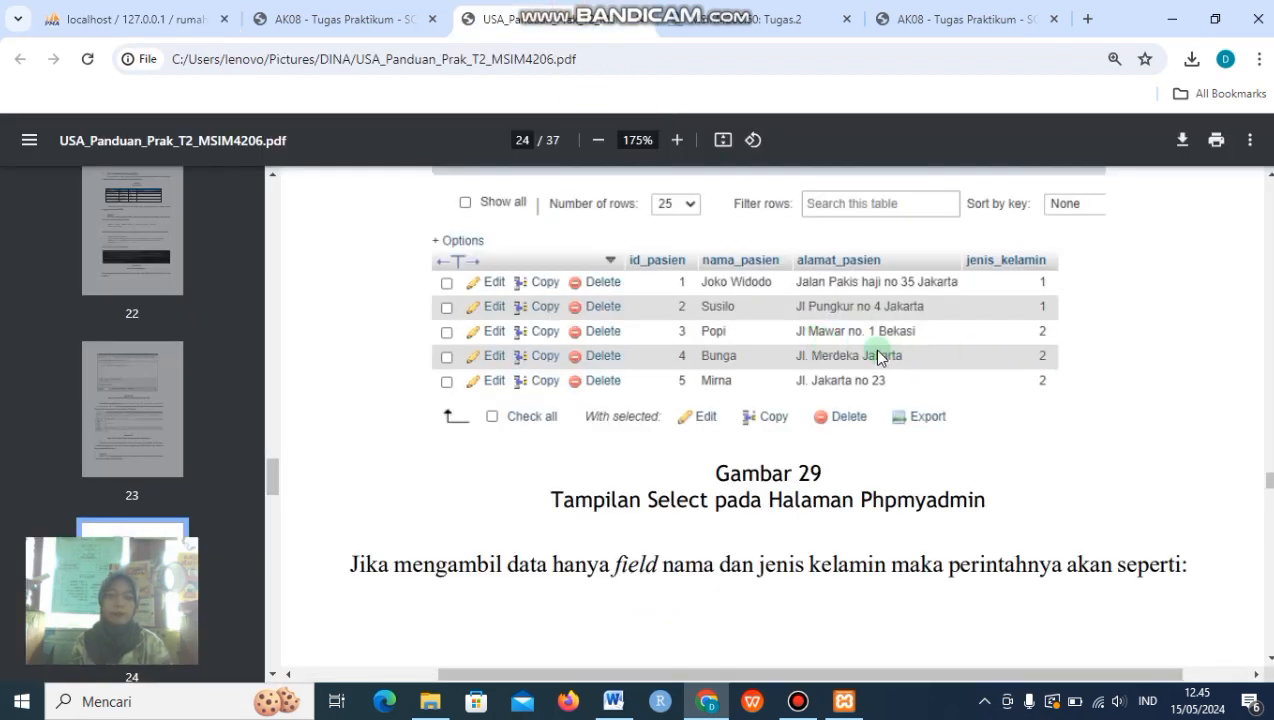
click(160, 19)
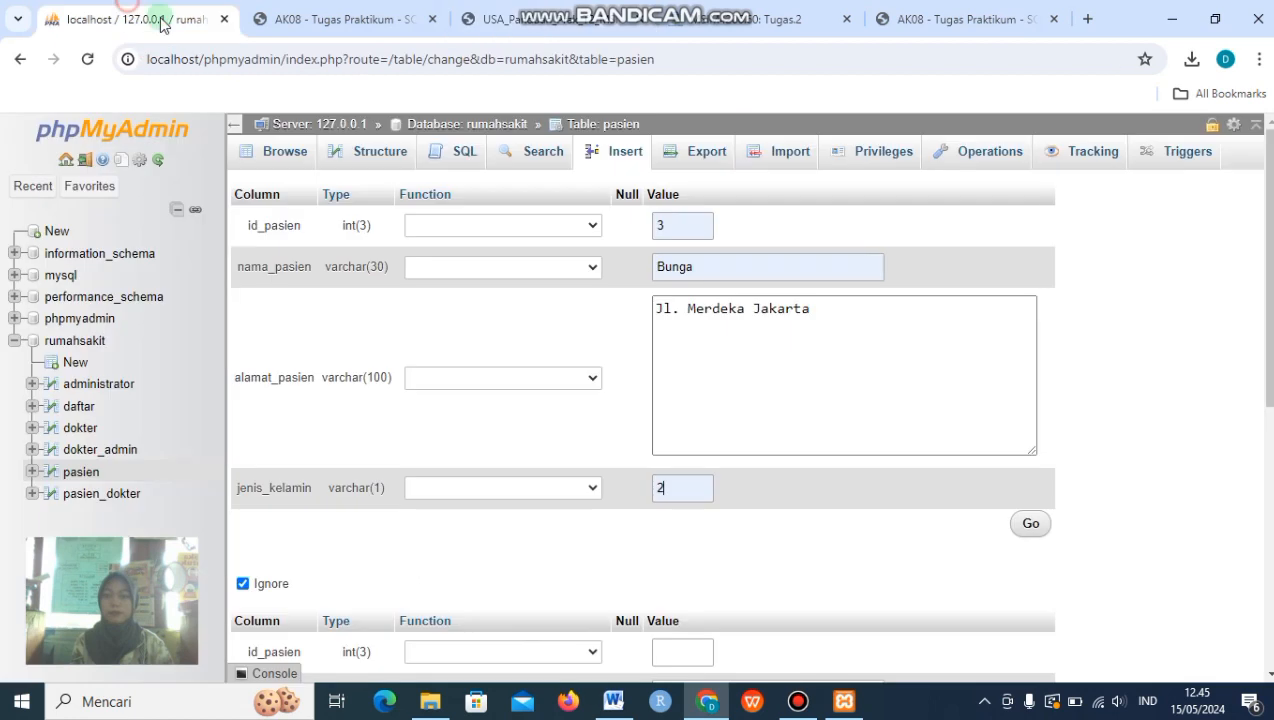
Try to insert the fourth patient's record, and resubmit it with id_pasien corrected to 4.
click(1028, 525)
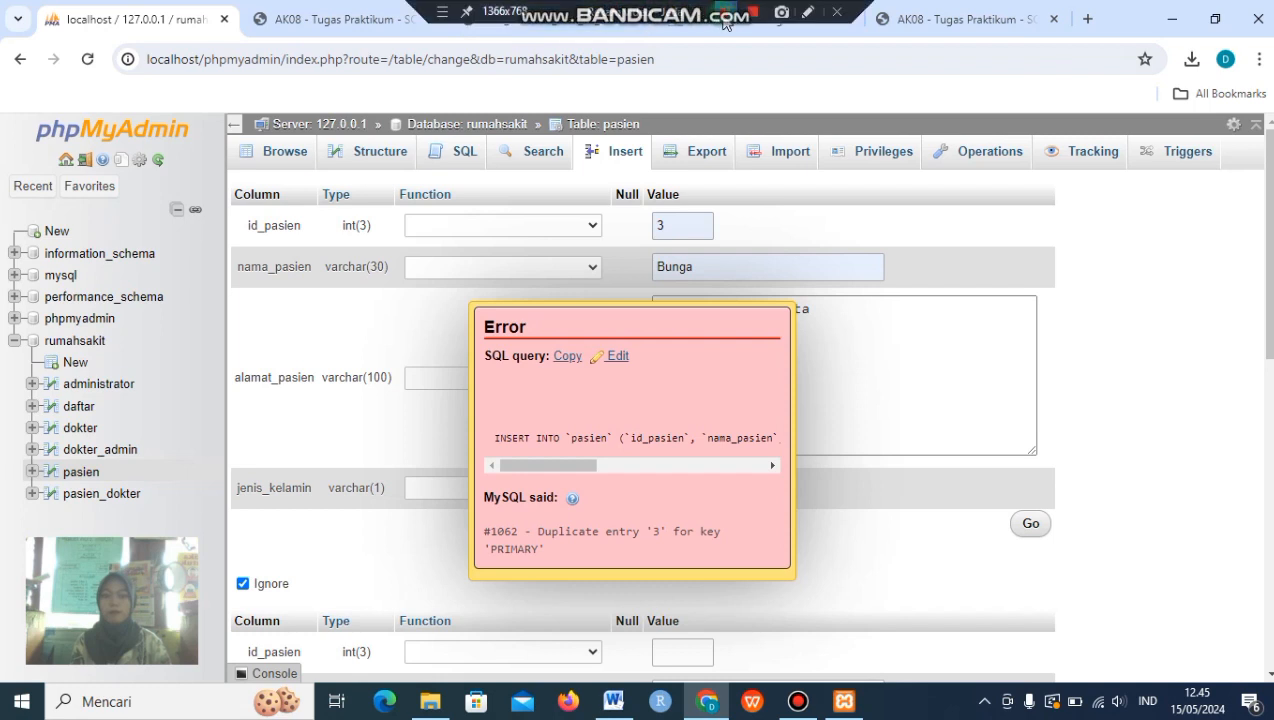
click(683, 229)
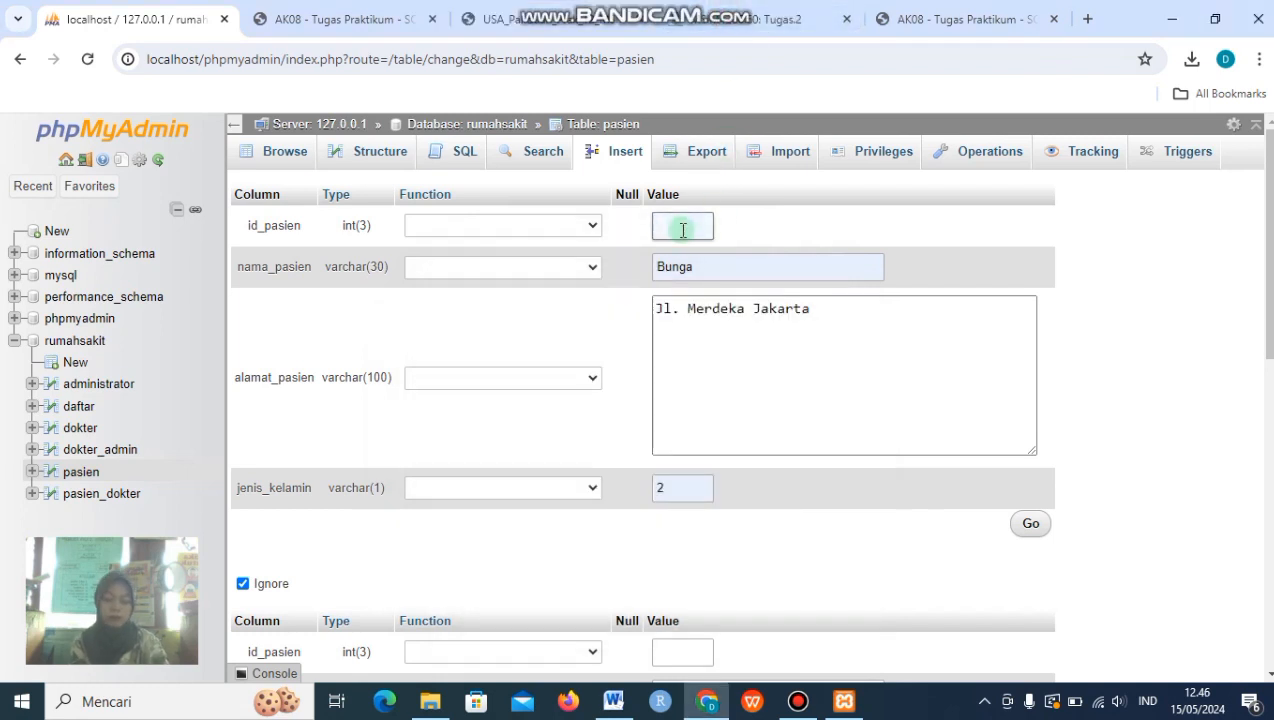
click(1030, 524)
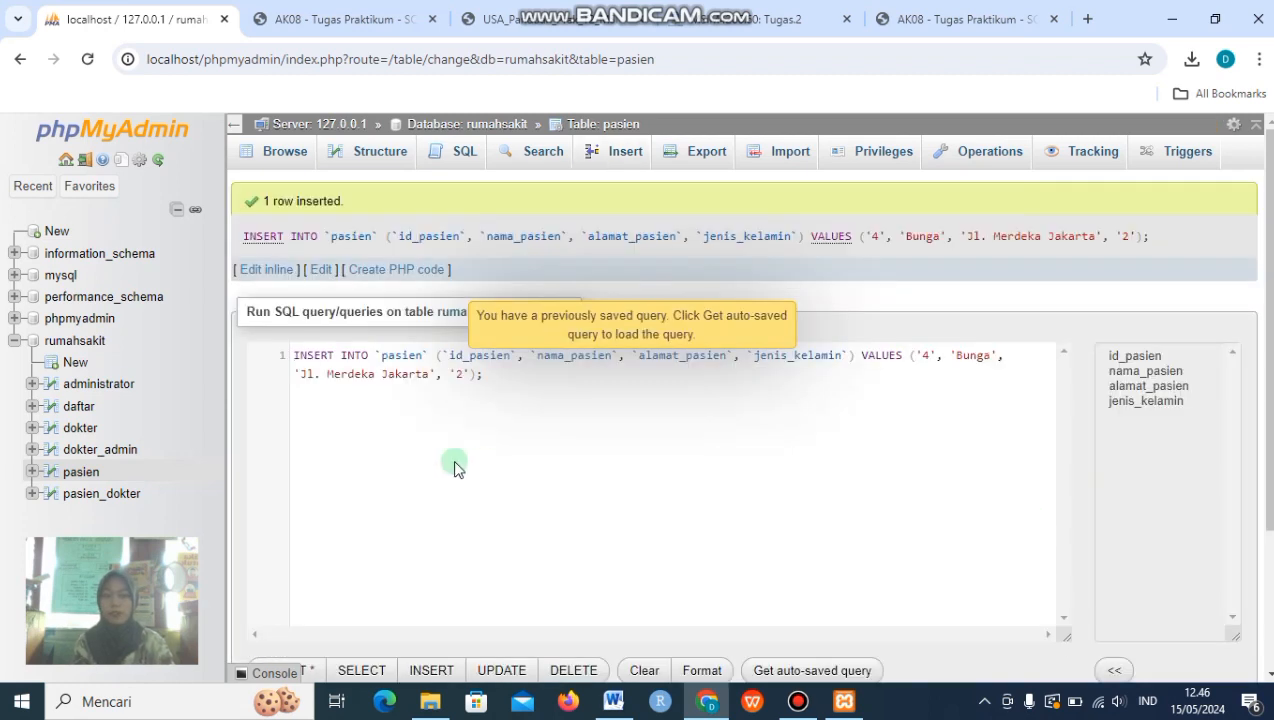
In a new pasien insert form, set id_pasien to 5 and fill nama_pasien with the fifth patient's name.
click(612, 160)
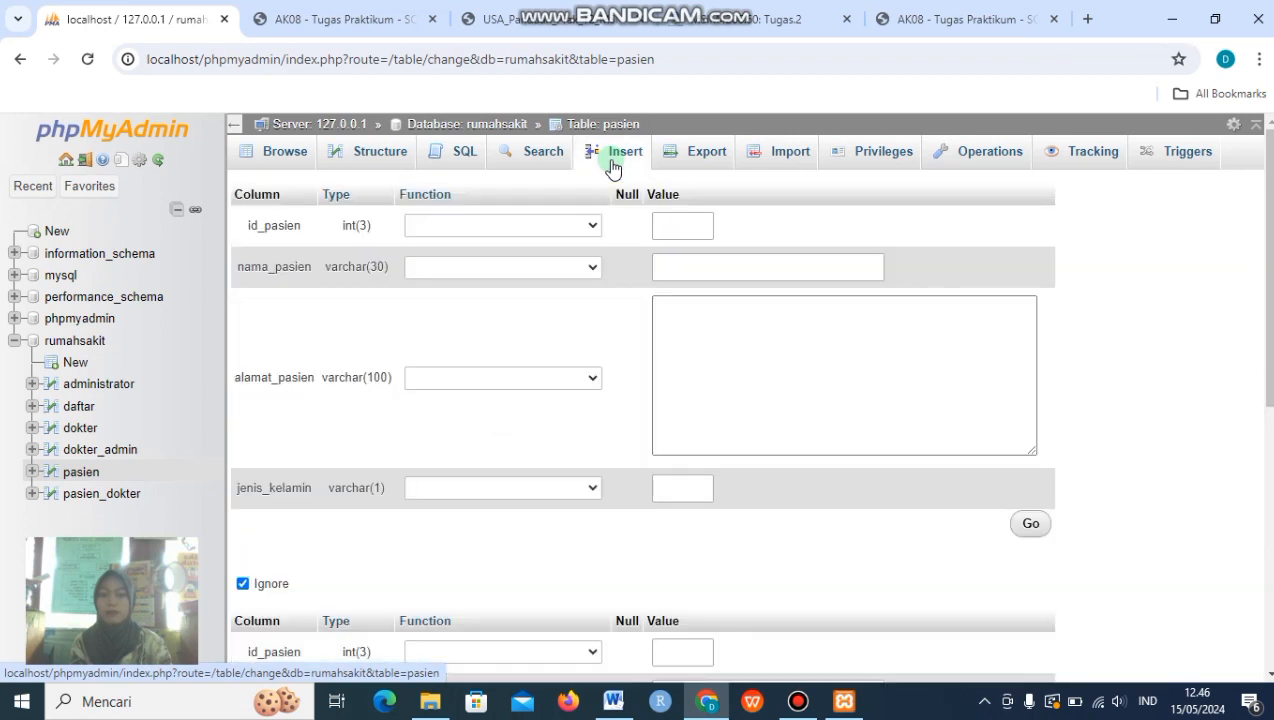
click(687, 231)
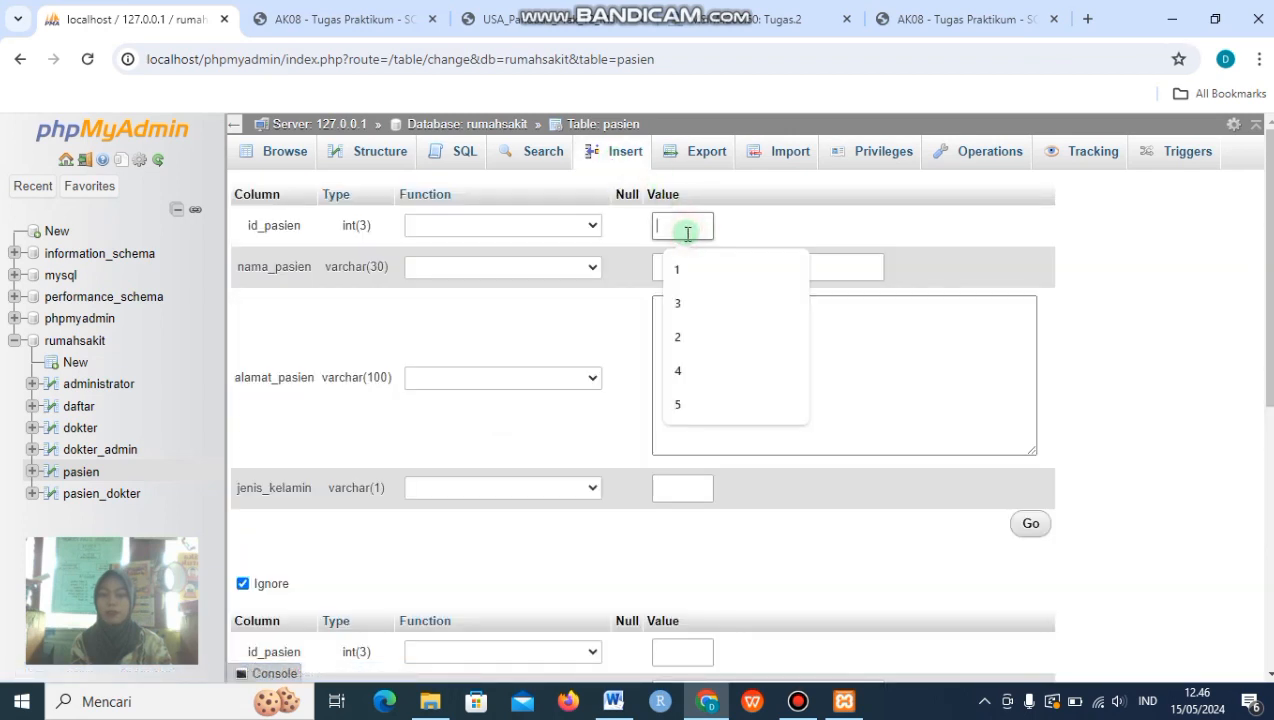
click(692, 404)
click(697, 266)
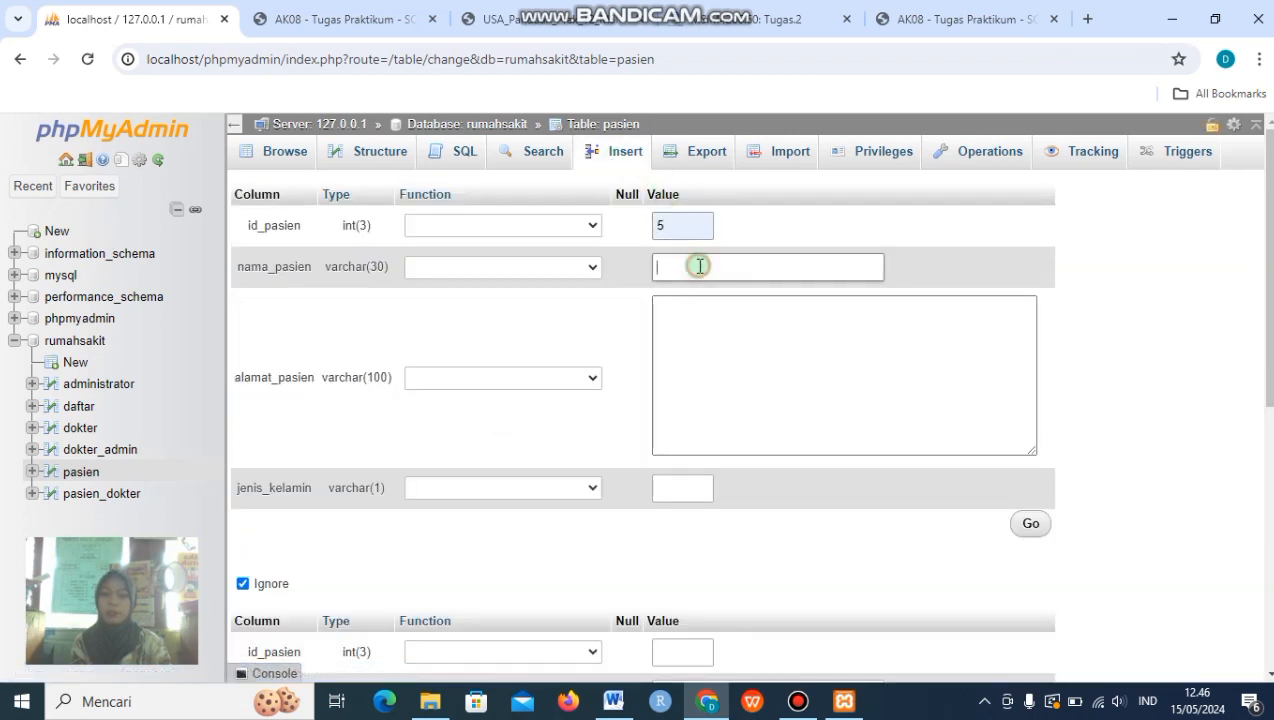
click(725, 390)
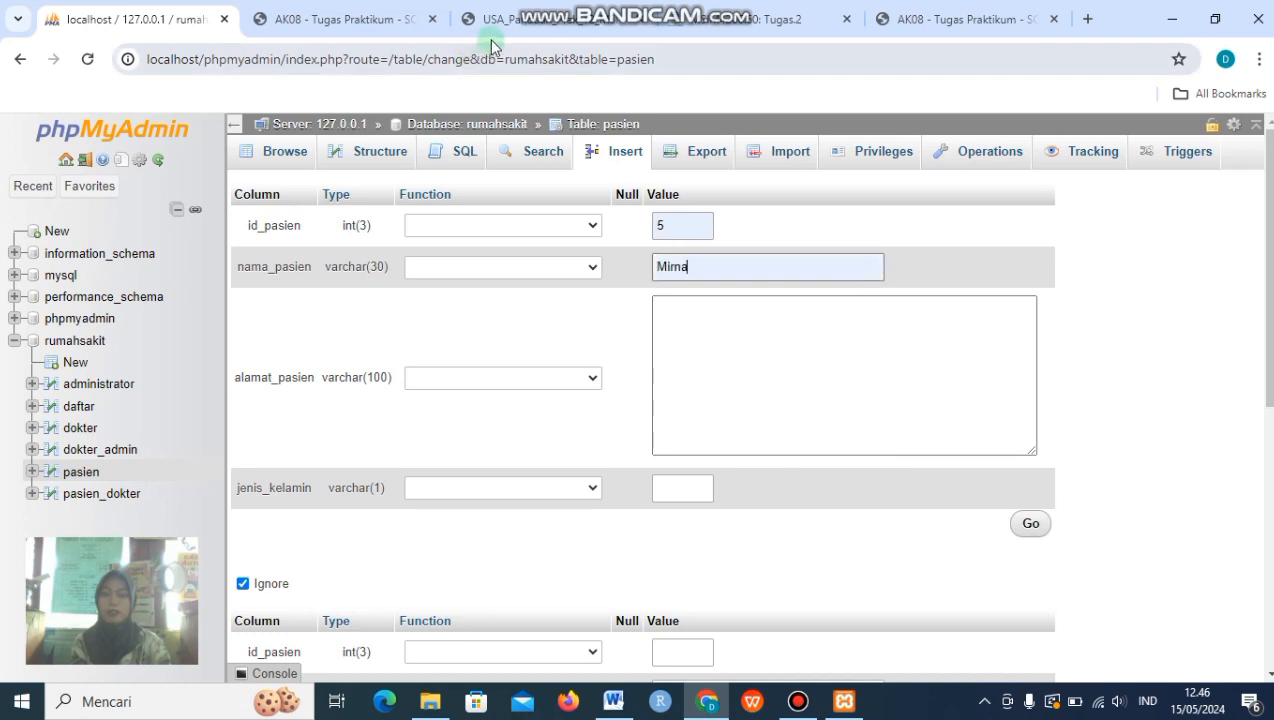
Look up the fifth patient's address in Gambar 29, enter it in alamat_pasien and check it against the guide.
click(490, 20)
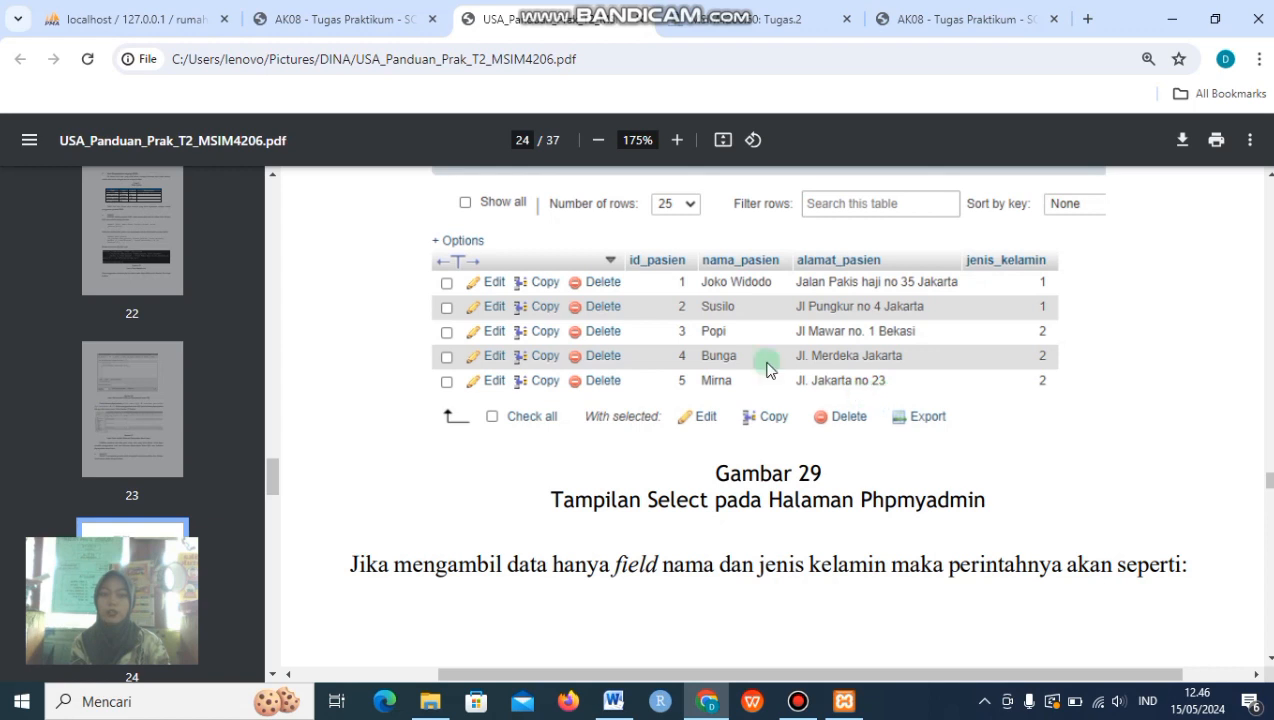
click(143, 30)
click(659, 328)
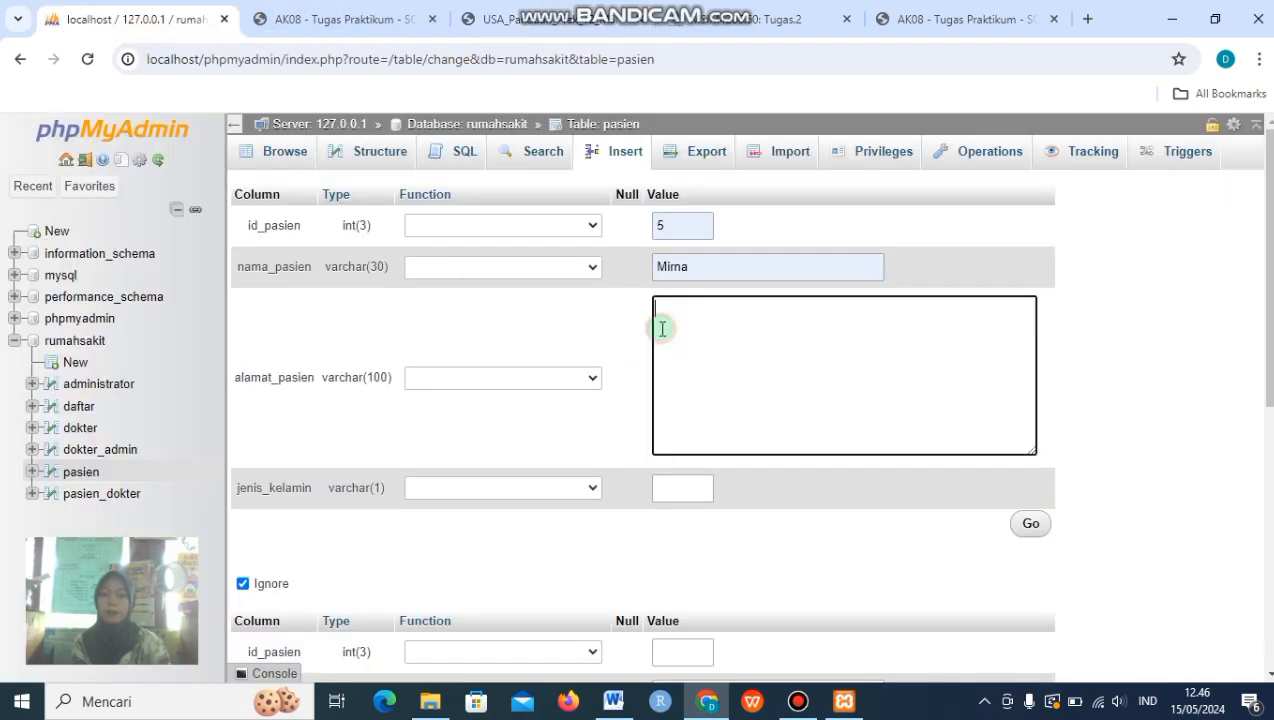
text(Jl. Jakarta no 2)
click(583, 28)
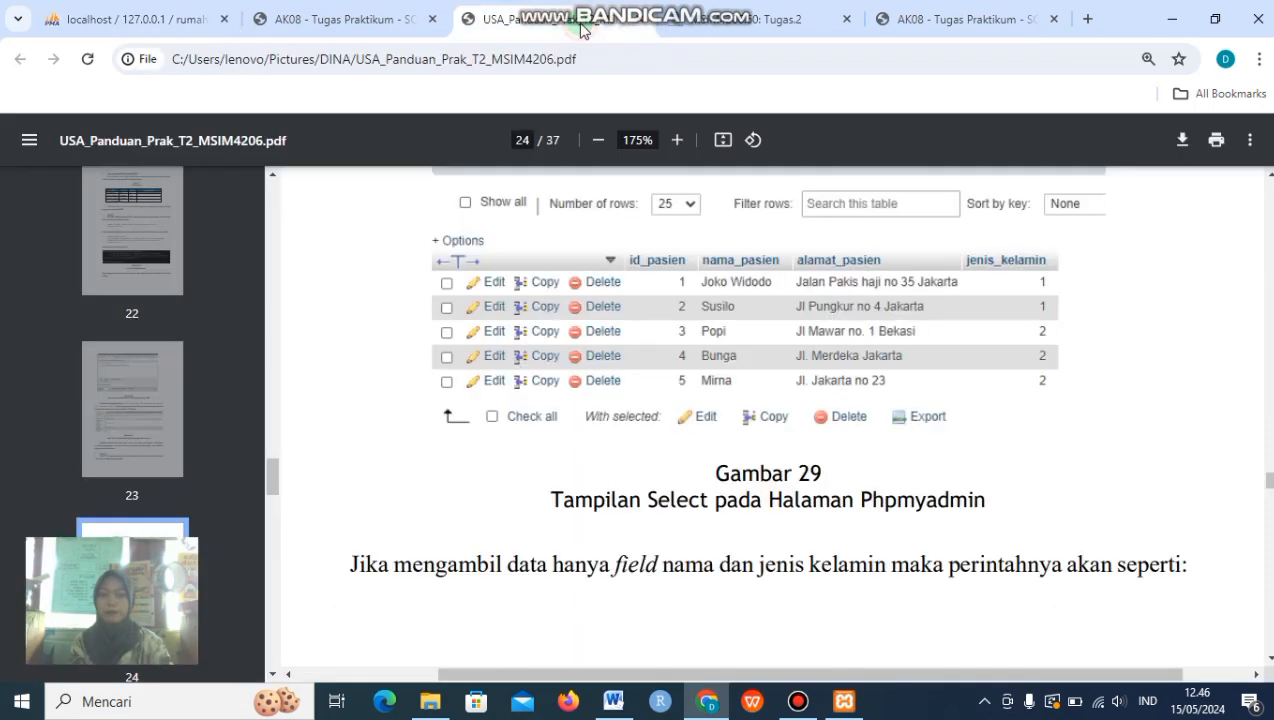
click(184, 20)
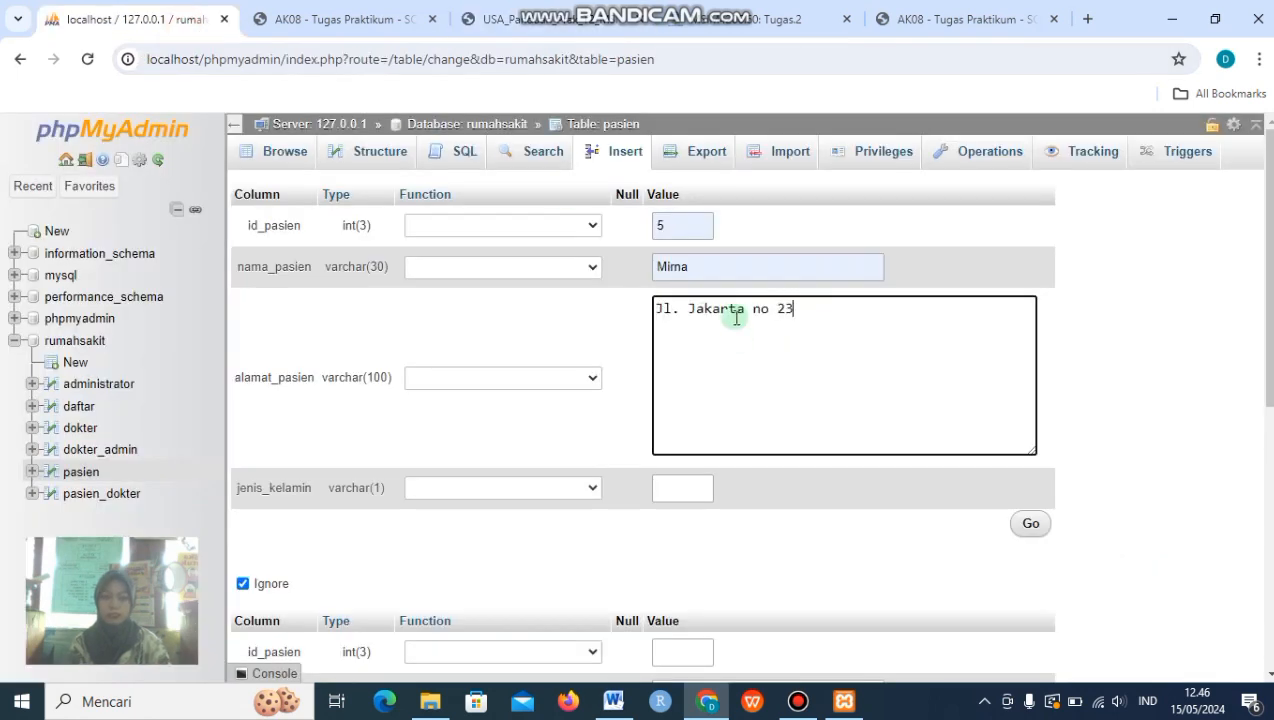
Set jenis_kelamin to 2, insert the fifth patient's record and display the pasien table's rows.
click(683, 488)
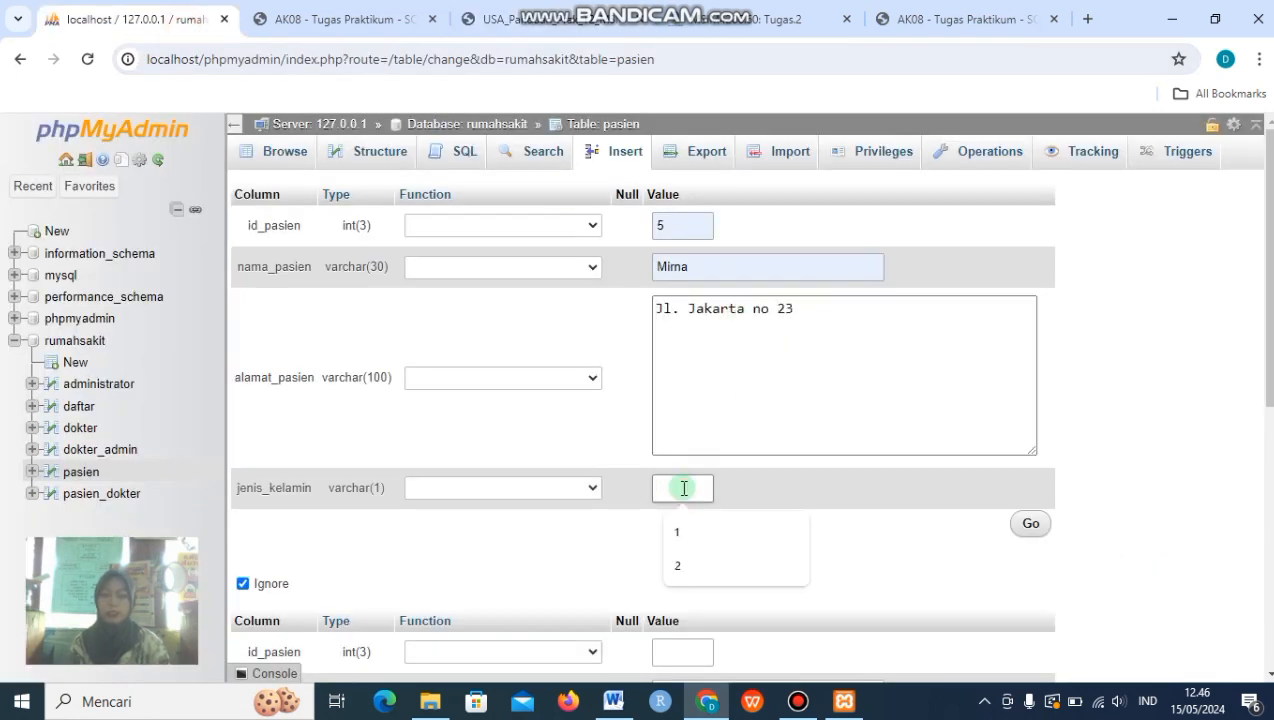
click(680, 564)
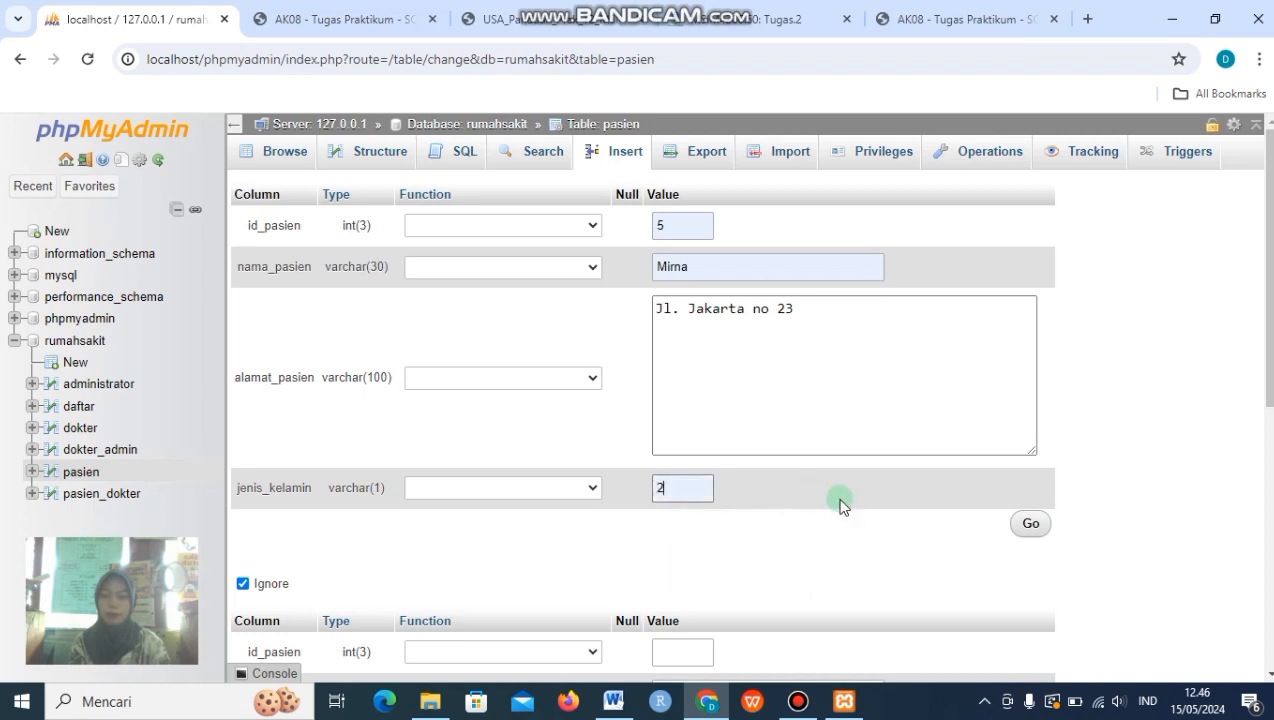
click(1029, 527)
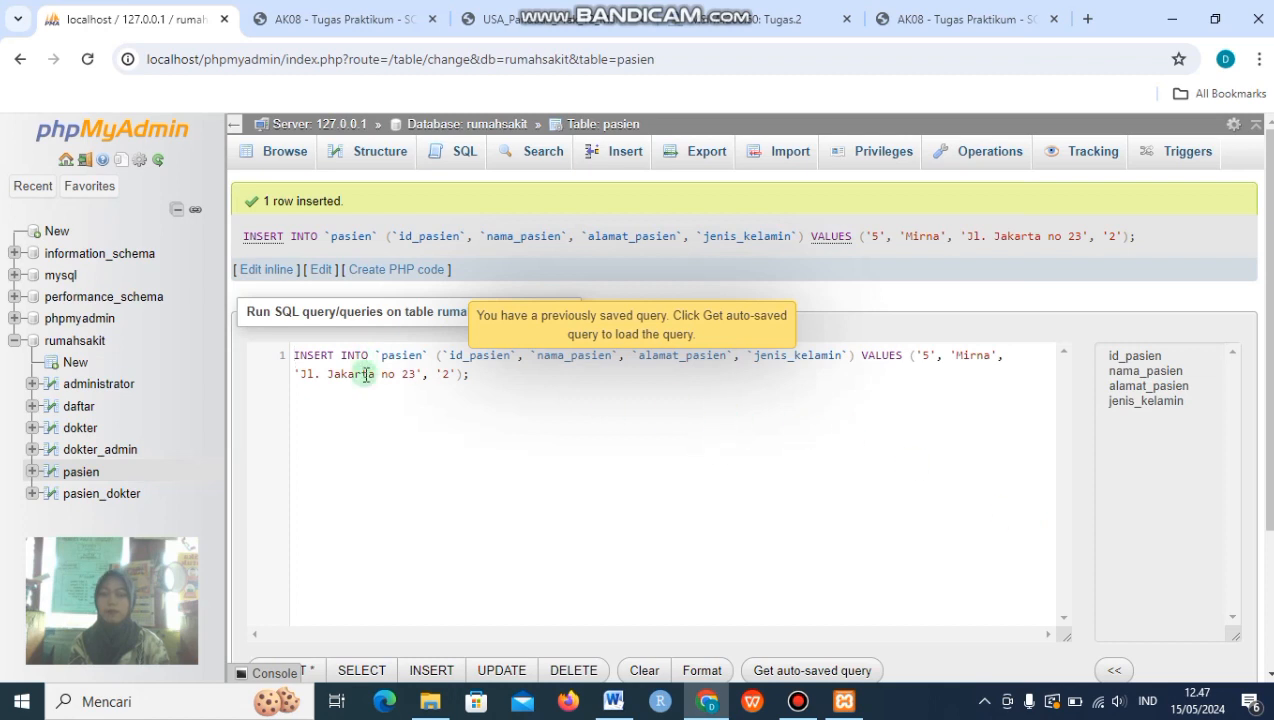
click(80, 474)
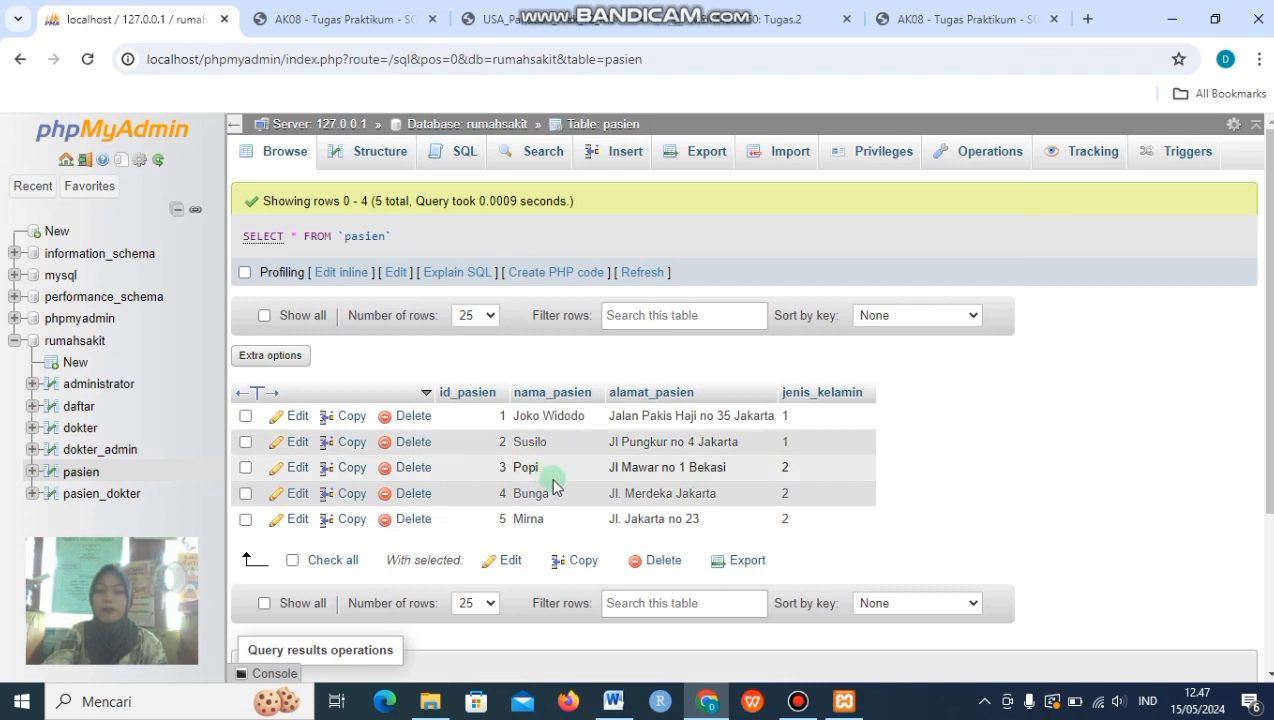
Read the practicum guide's sections on selecting specific fields, conditional SELECT and SELECT Join between tables.
click(490, 22)
scroll(727, 447, down, 15)
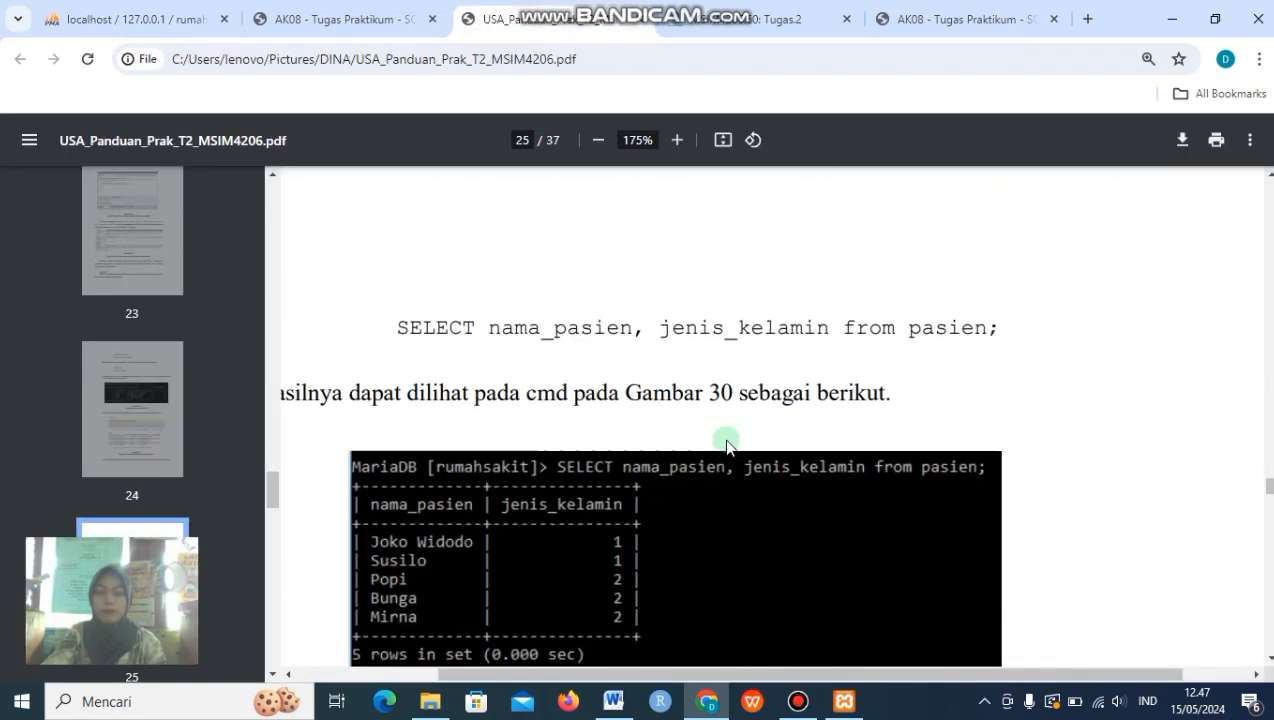
scroll(727, 447, down, 10)
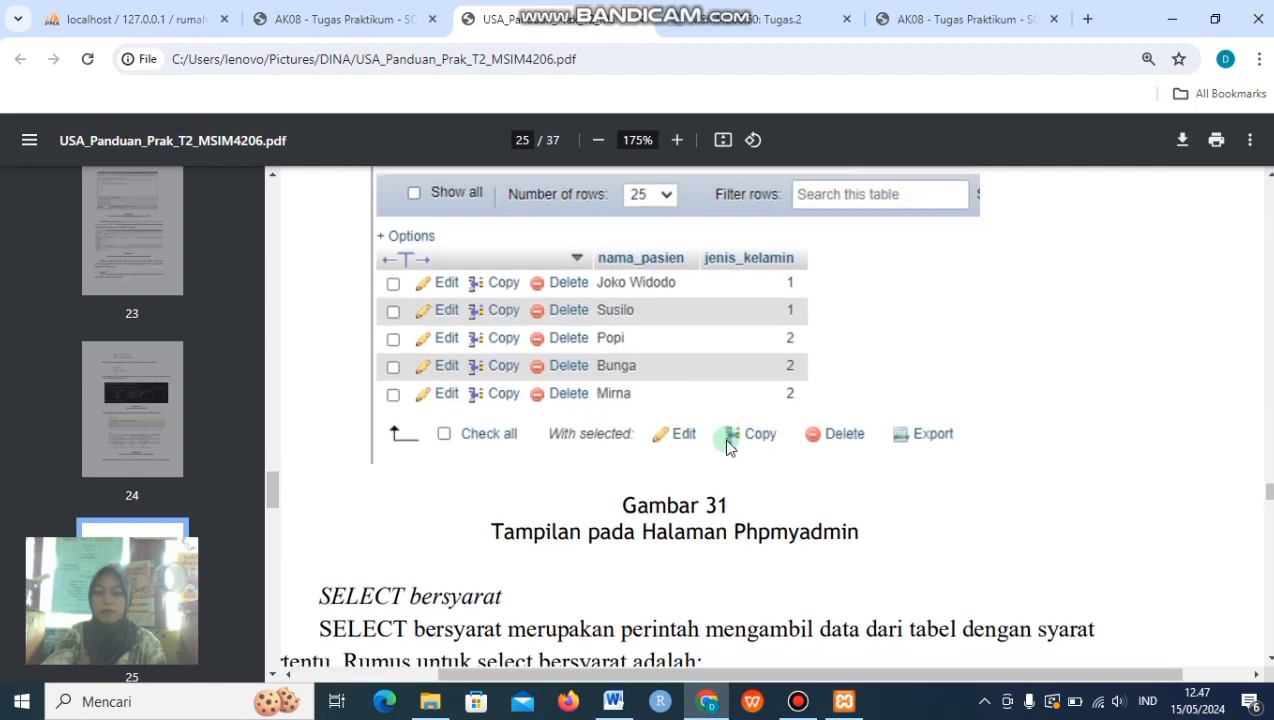
scroll(727, 447, down, 1)
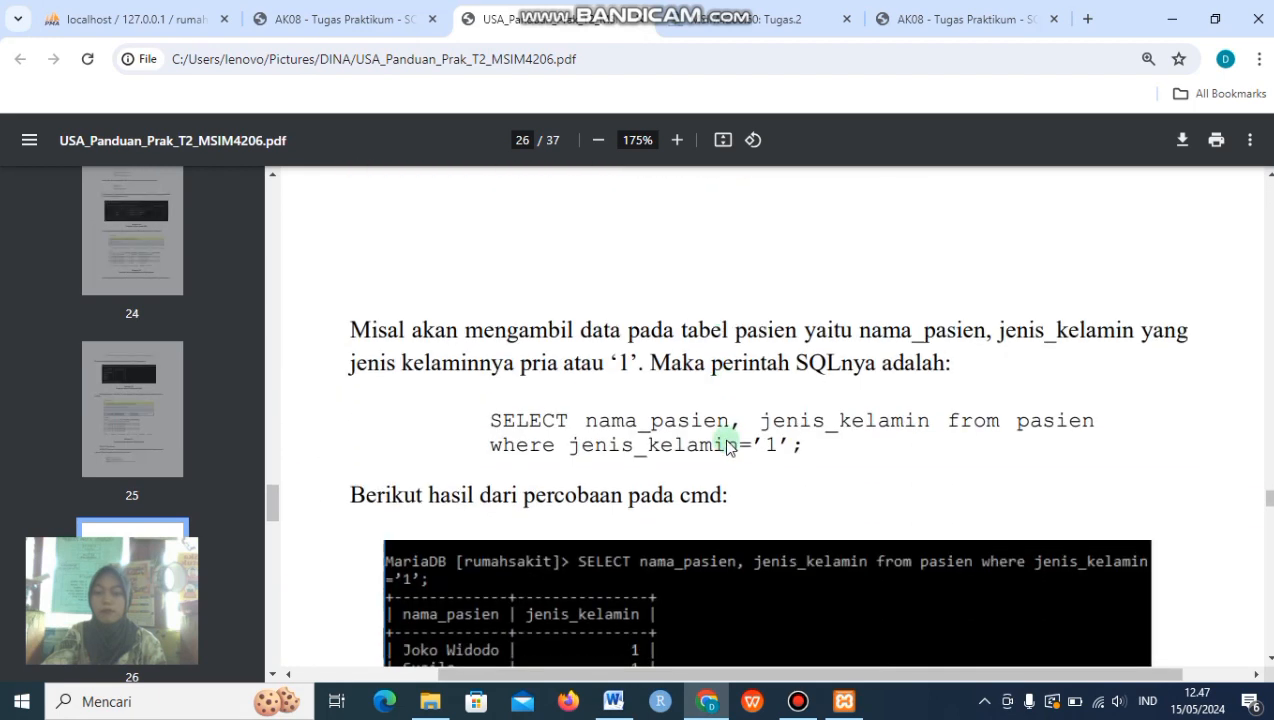
scroll(727, 447, down, 2)
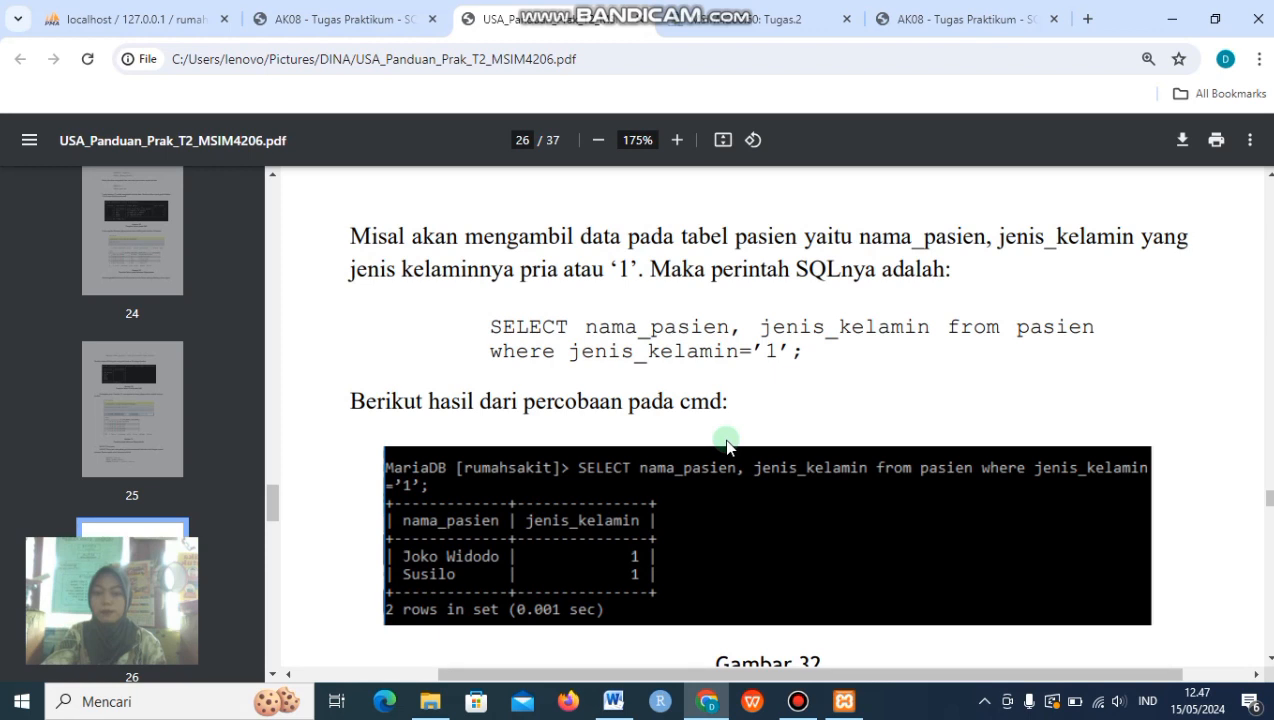
scroll(727, 447, down, 10)
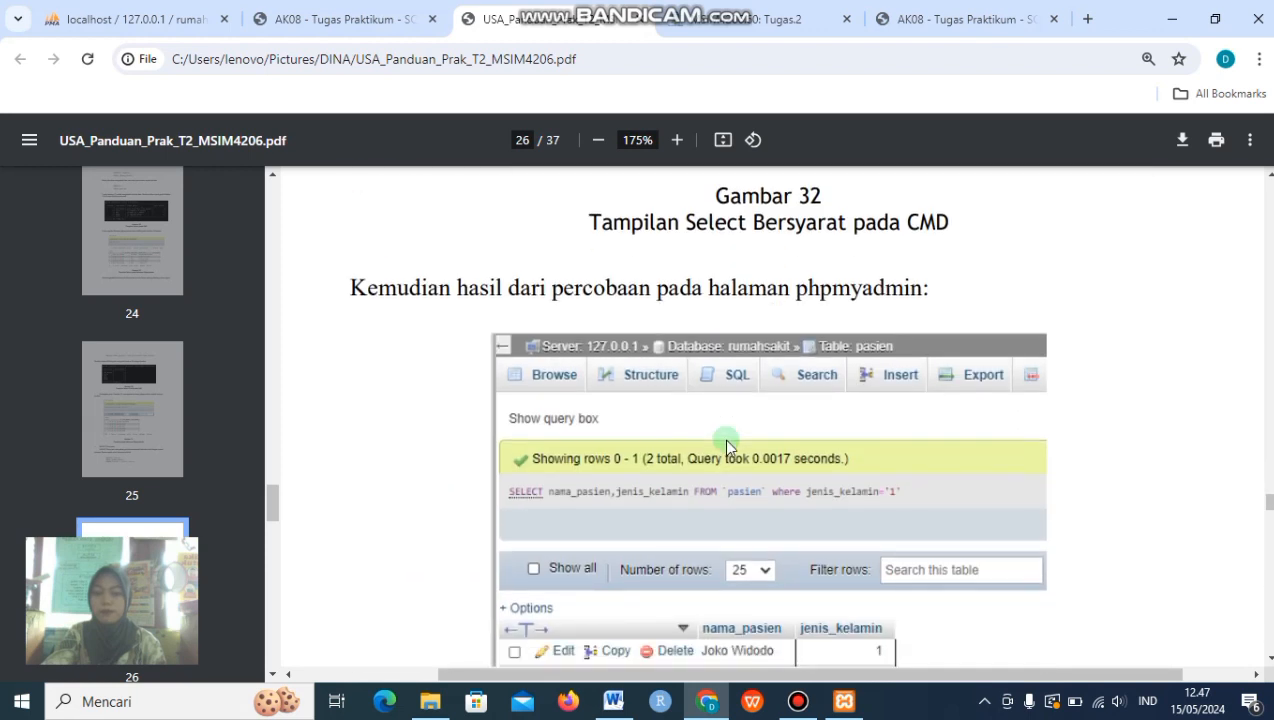
scroll(727, 447, down, 4)
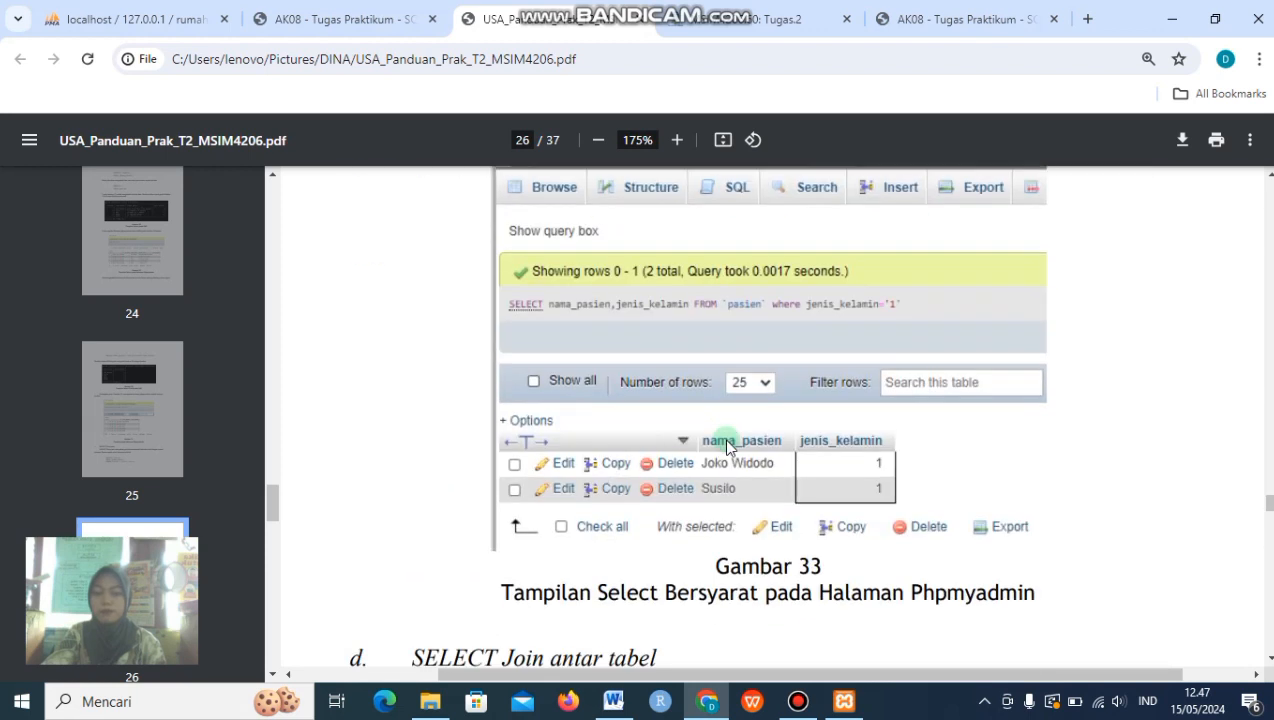
scroll(727, 447, down, 6)
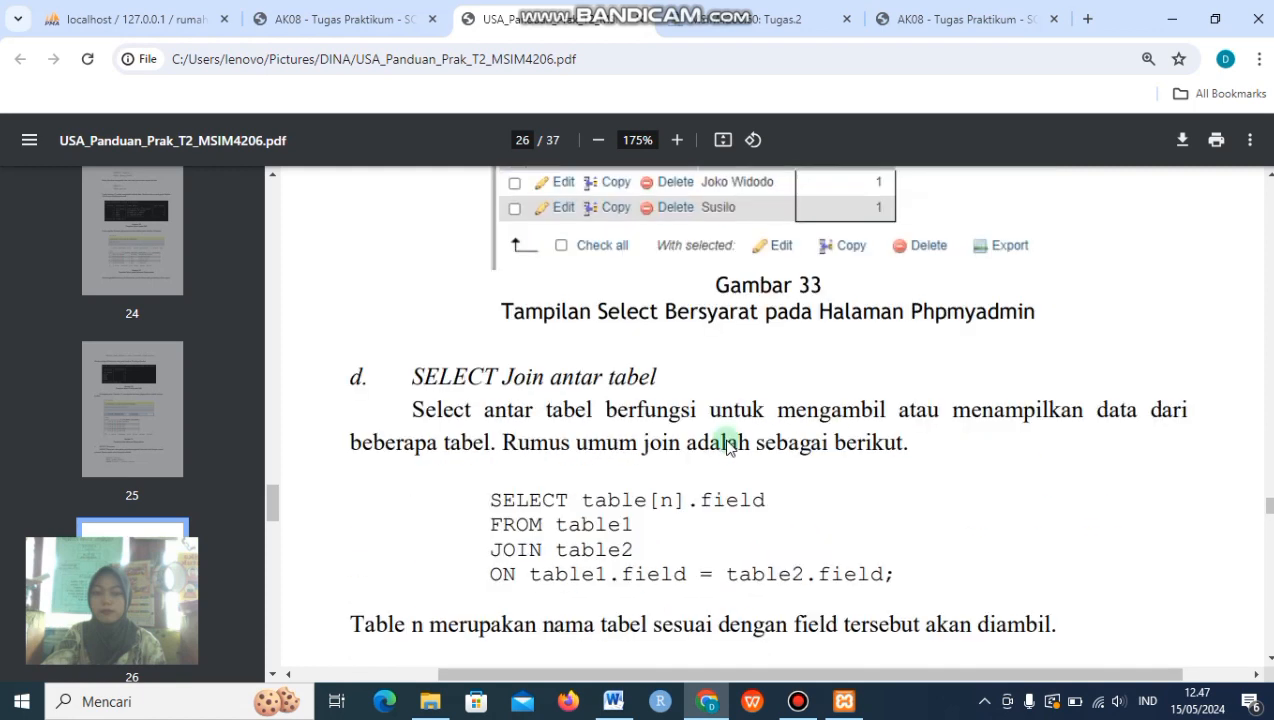
scroll(727, 447, down, 8)
scroll(727, 447, up, 20)
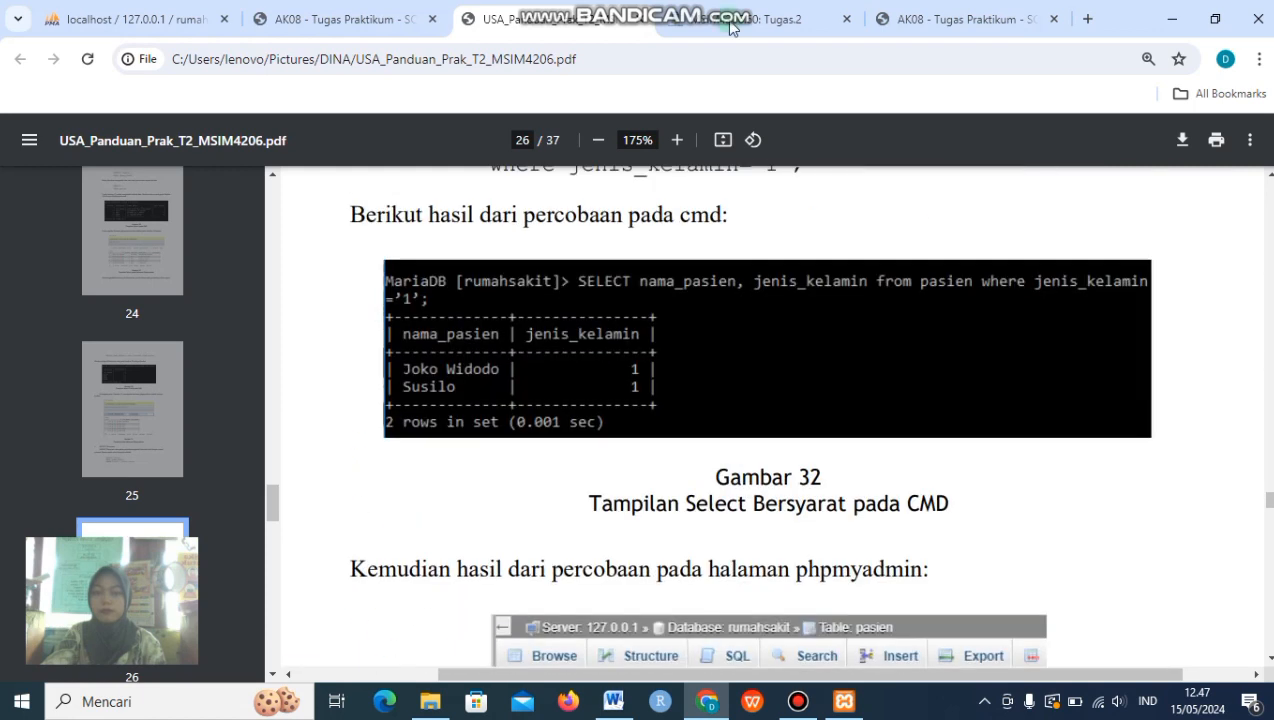
click(747, 14)
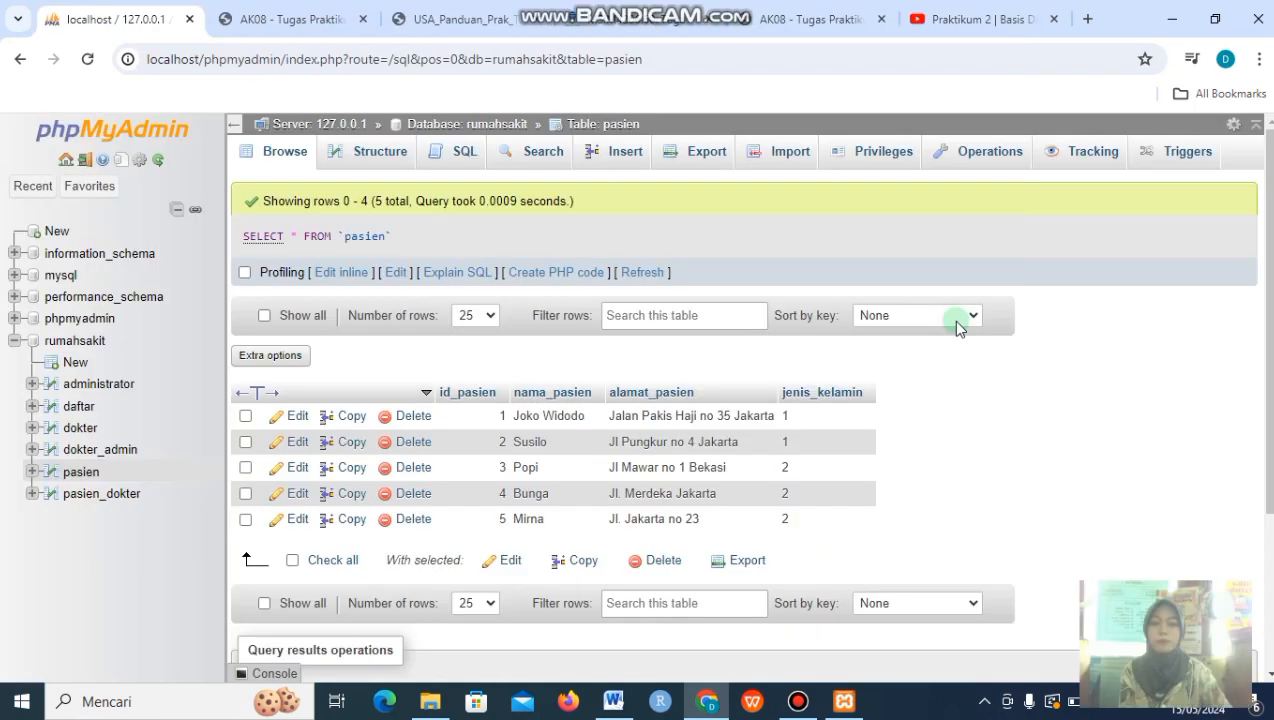
mouse_move(1227, 604)
drag(1212, 594, 165, 529)
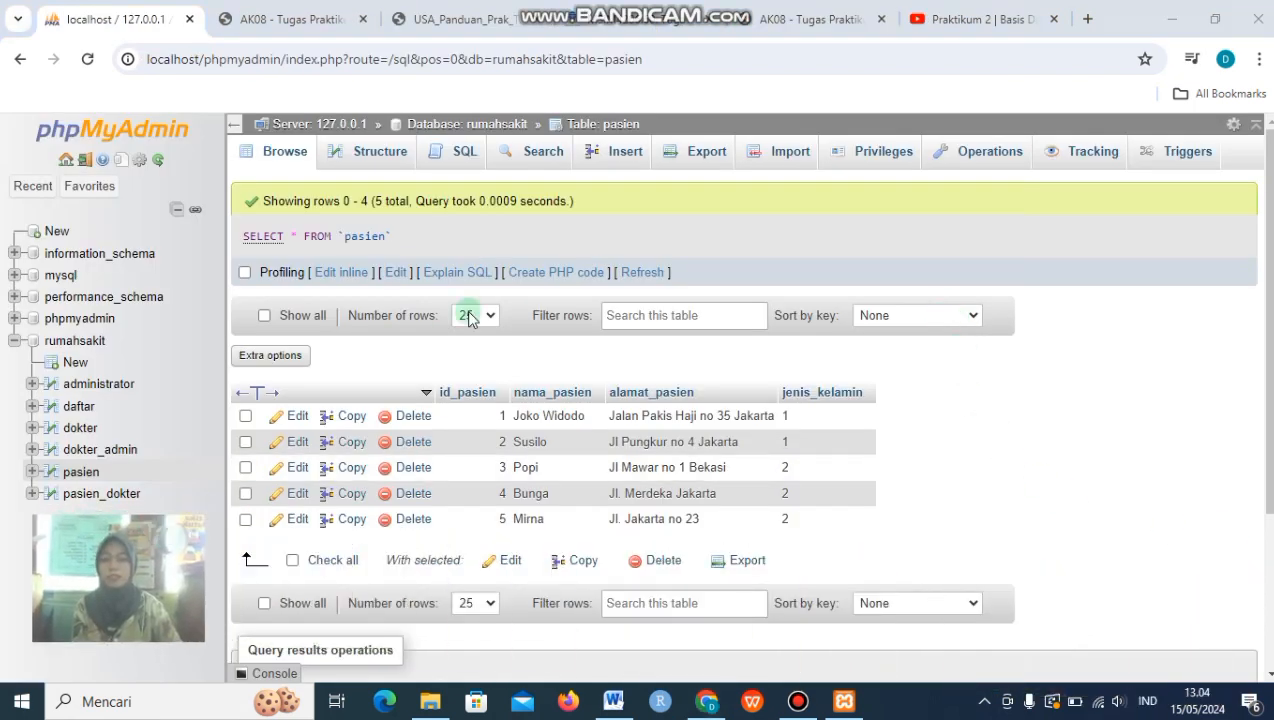
Review the guide's general SELECT syntax, the SELECT * FROM pasien query in Gambar 28 and the examples up to Gambar 32.
click(456, 22)
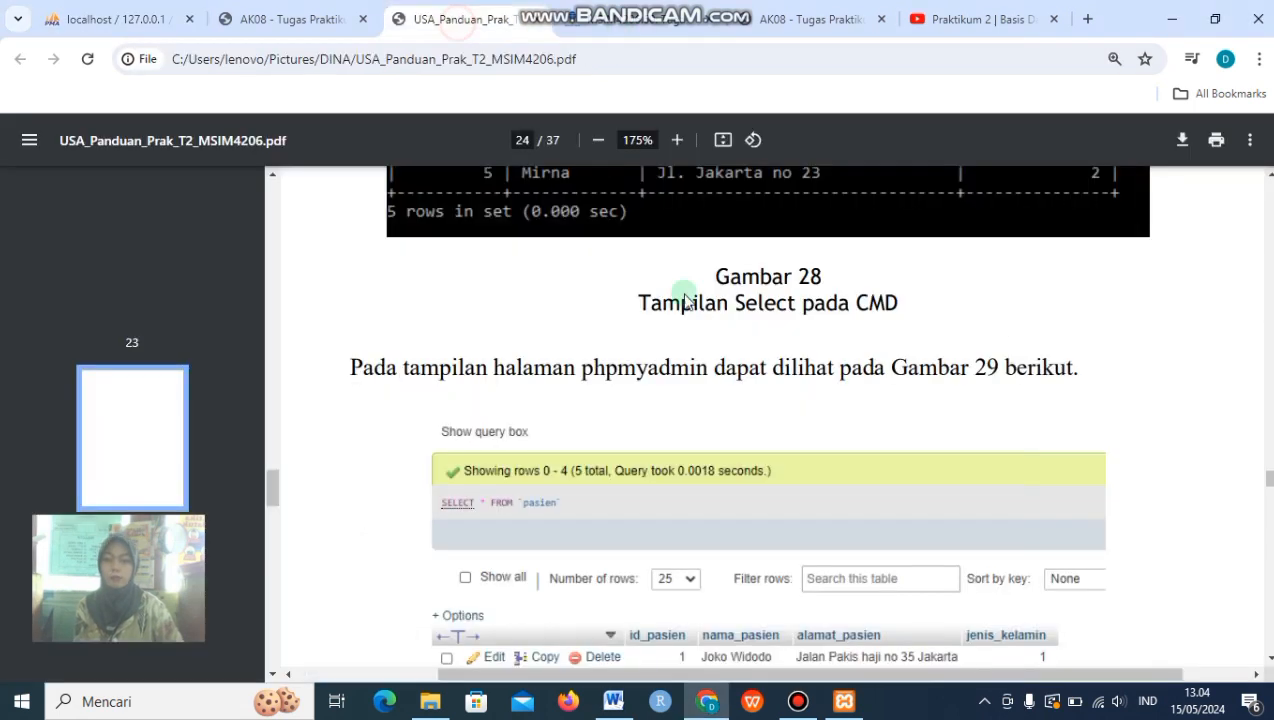
scroll(740, 475, down, 10)
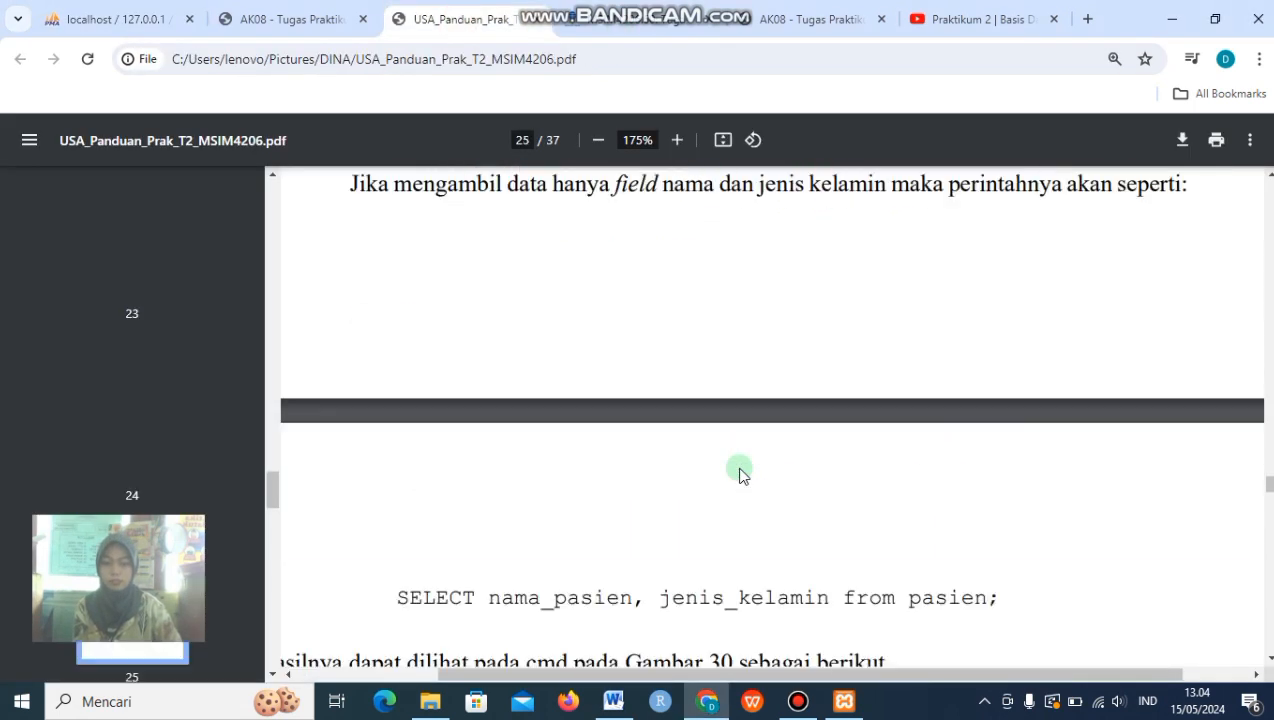
scroll(740, 475, up, 6)
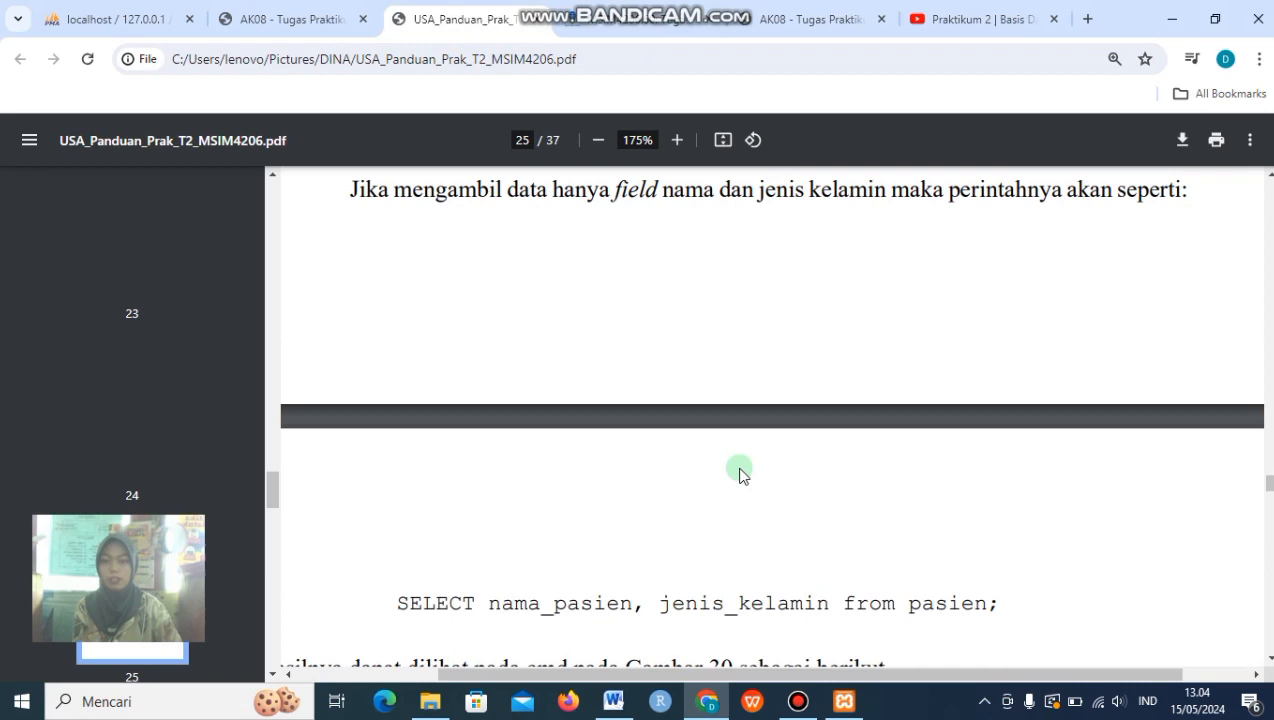
scroll(740, 475, down, 3)
scroll(740, 475, down, 10)
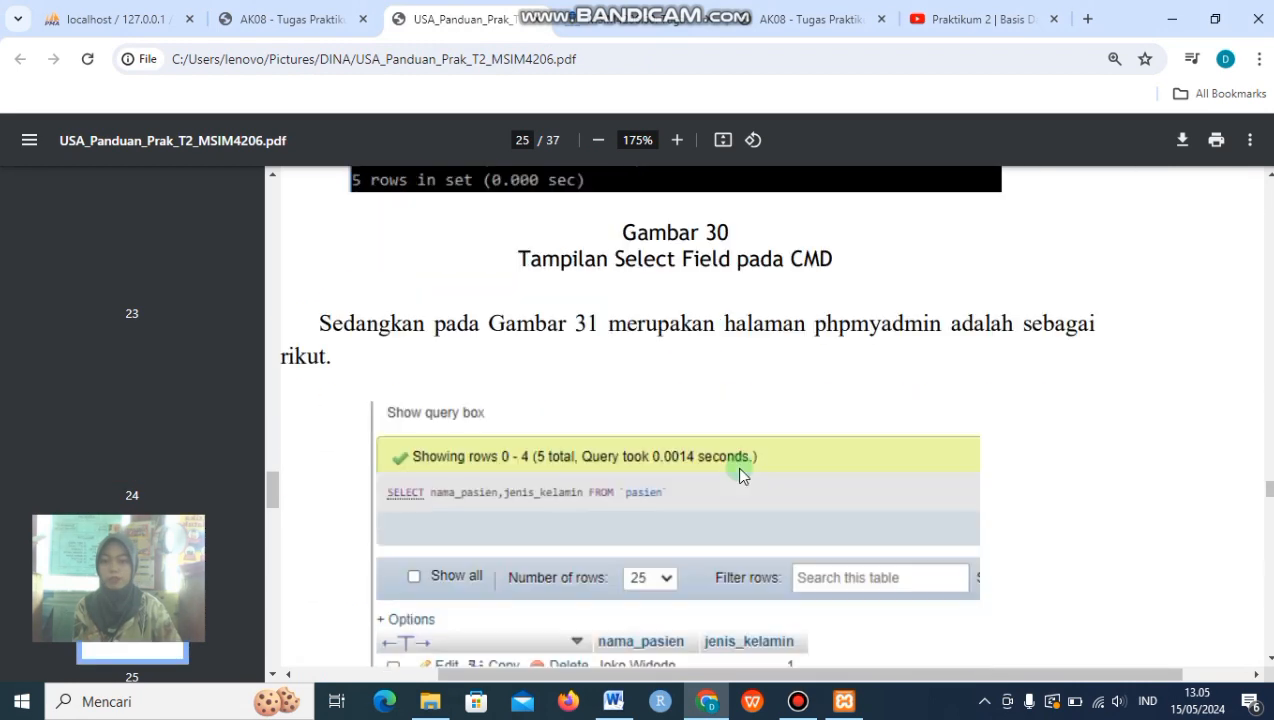
scroll(740, 475, down, 10)
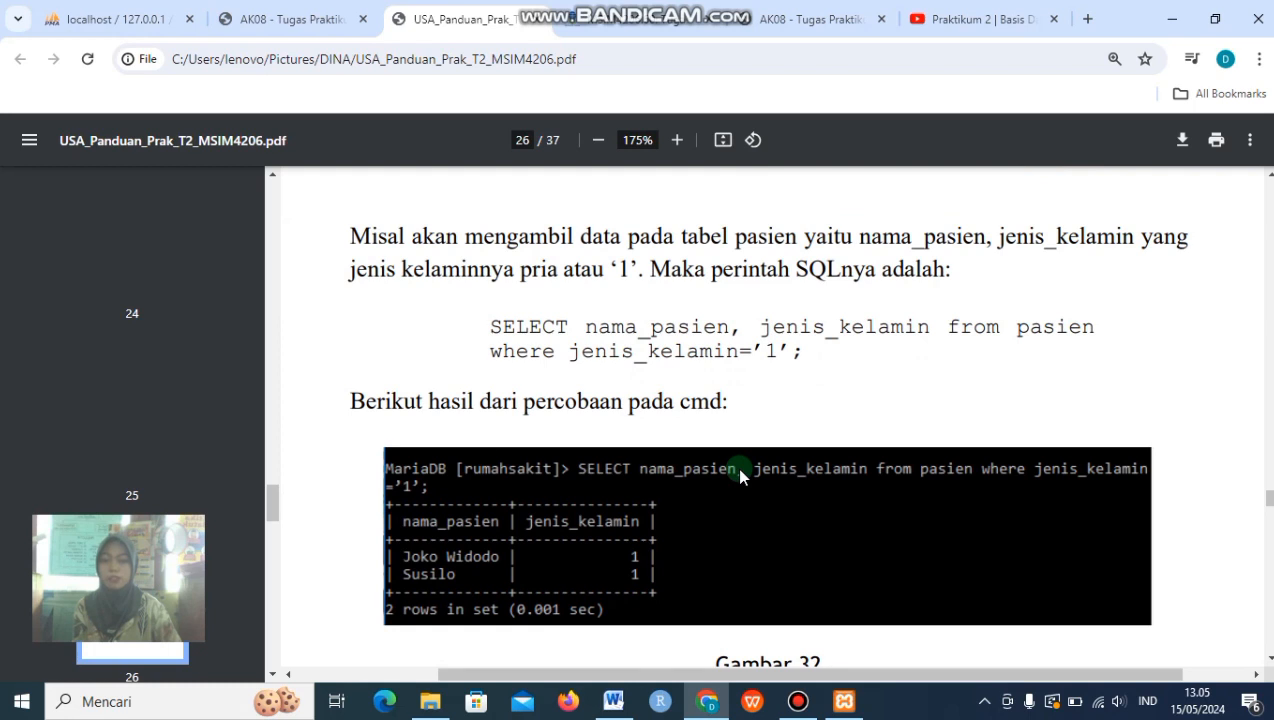
scroll(740, 475, down, 4)
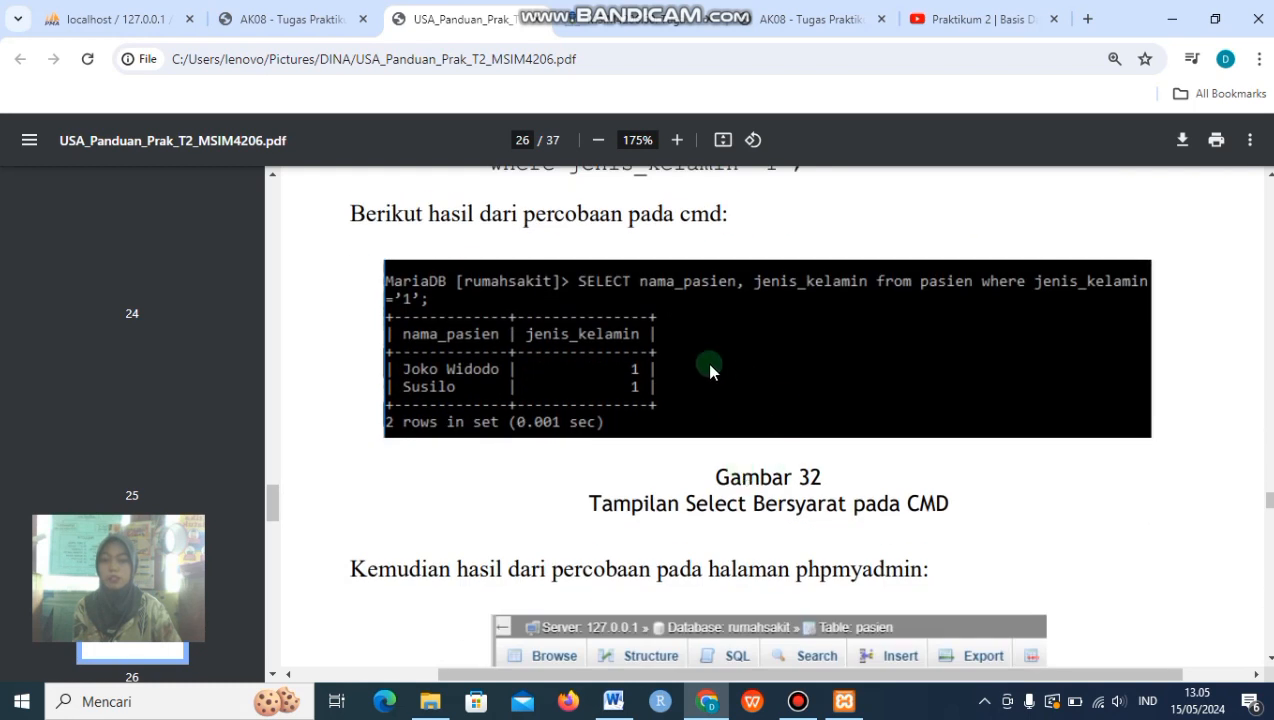
scroll(731, 460, up, 10)
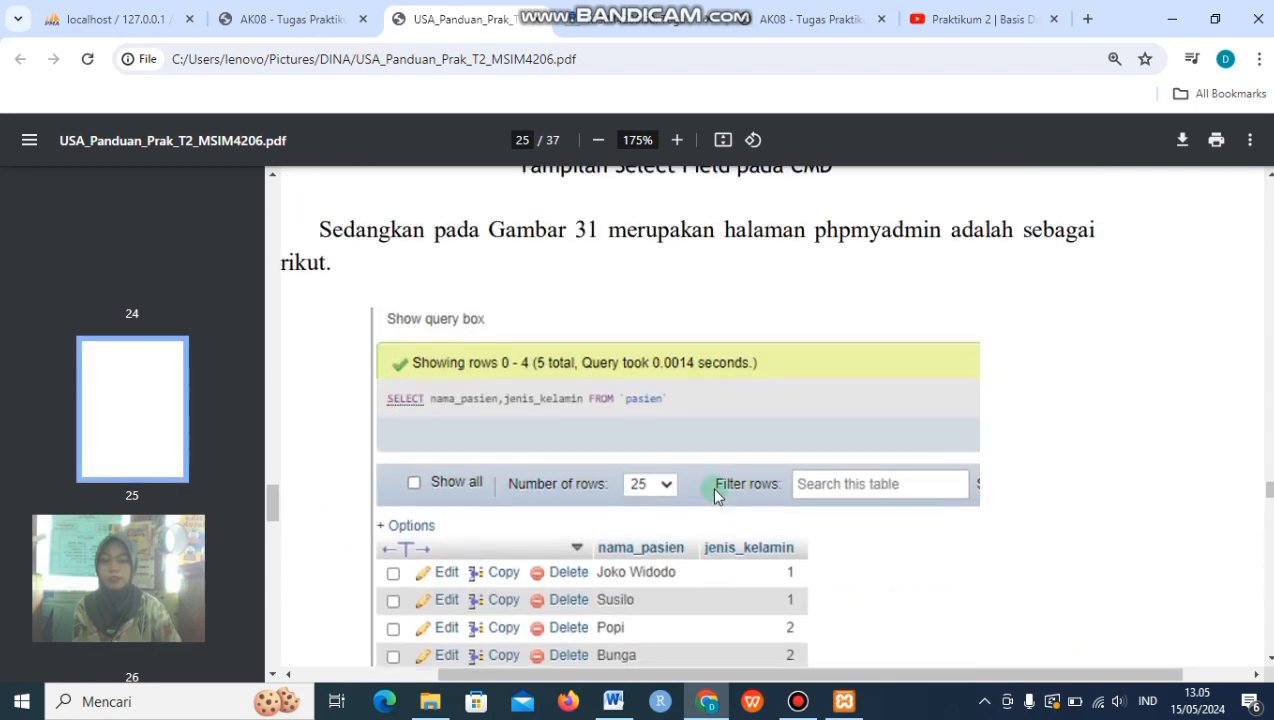
scroll(714, 495, up, 10)
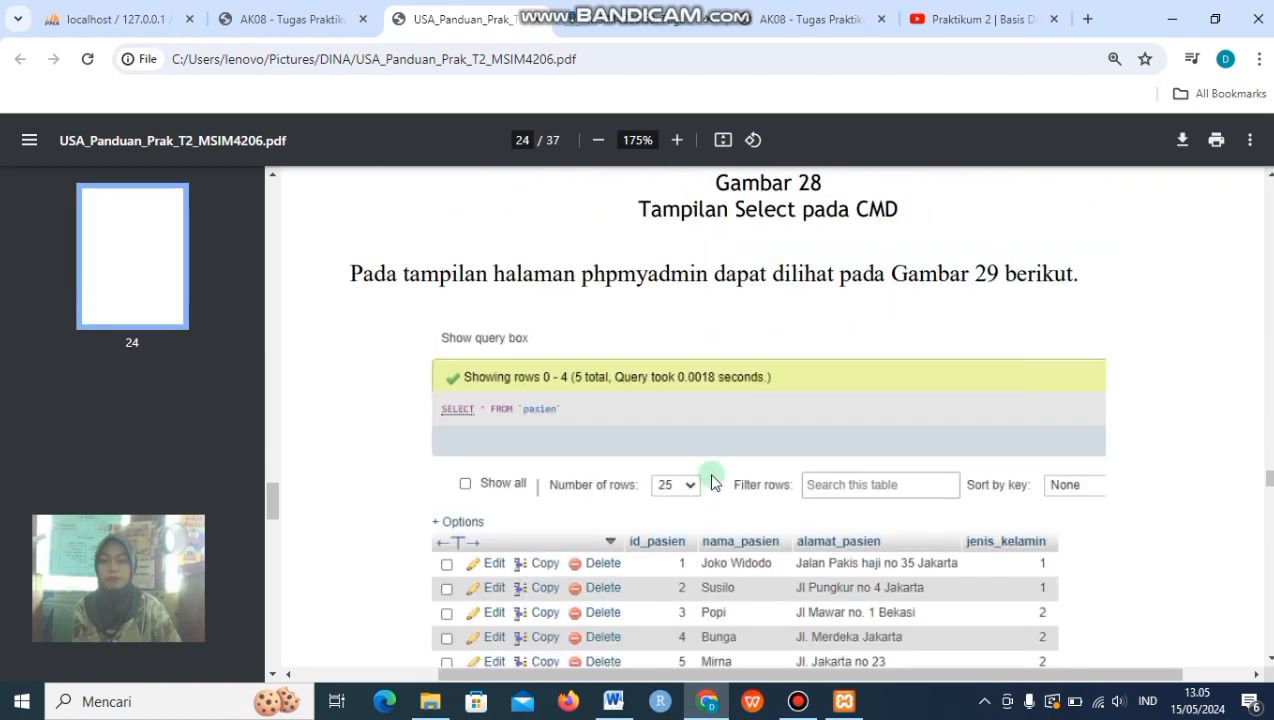
scroll(710, 475, up, 5)
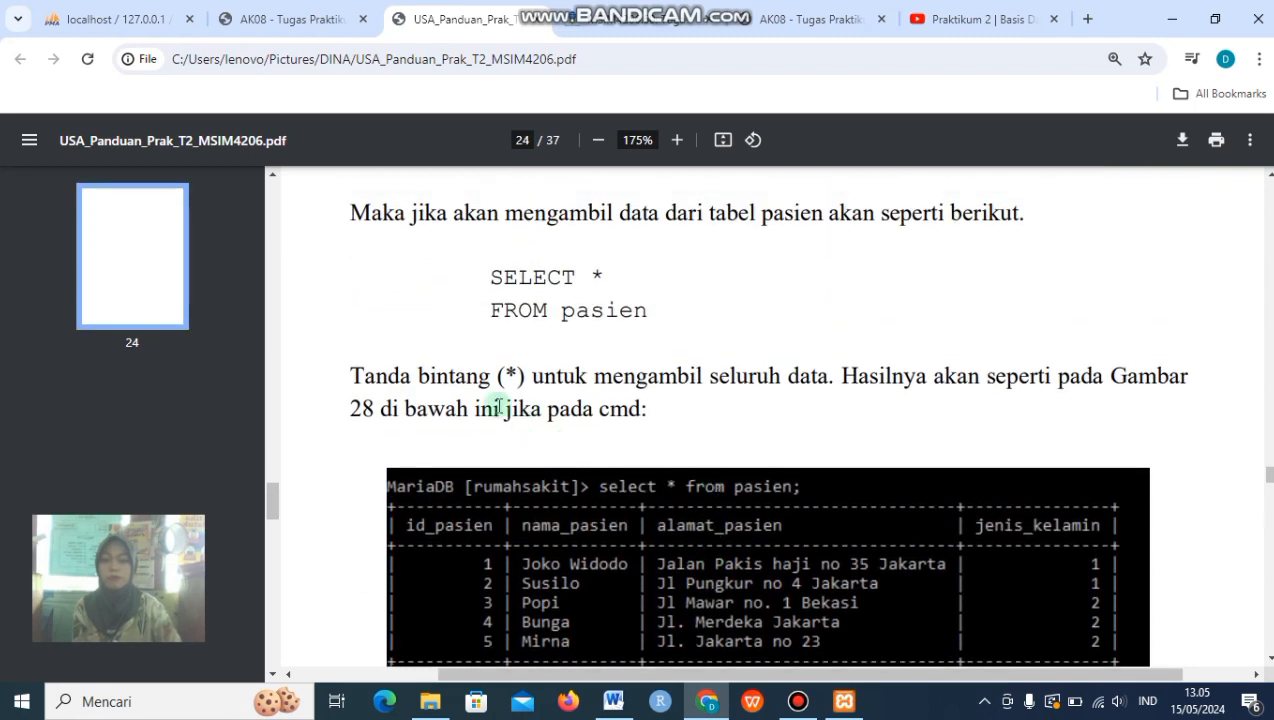
scroll(831, 388, up, 7)
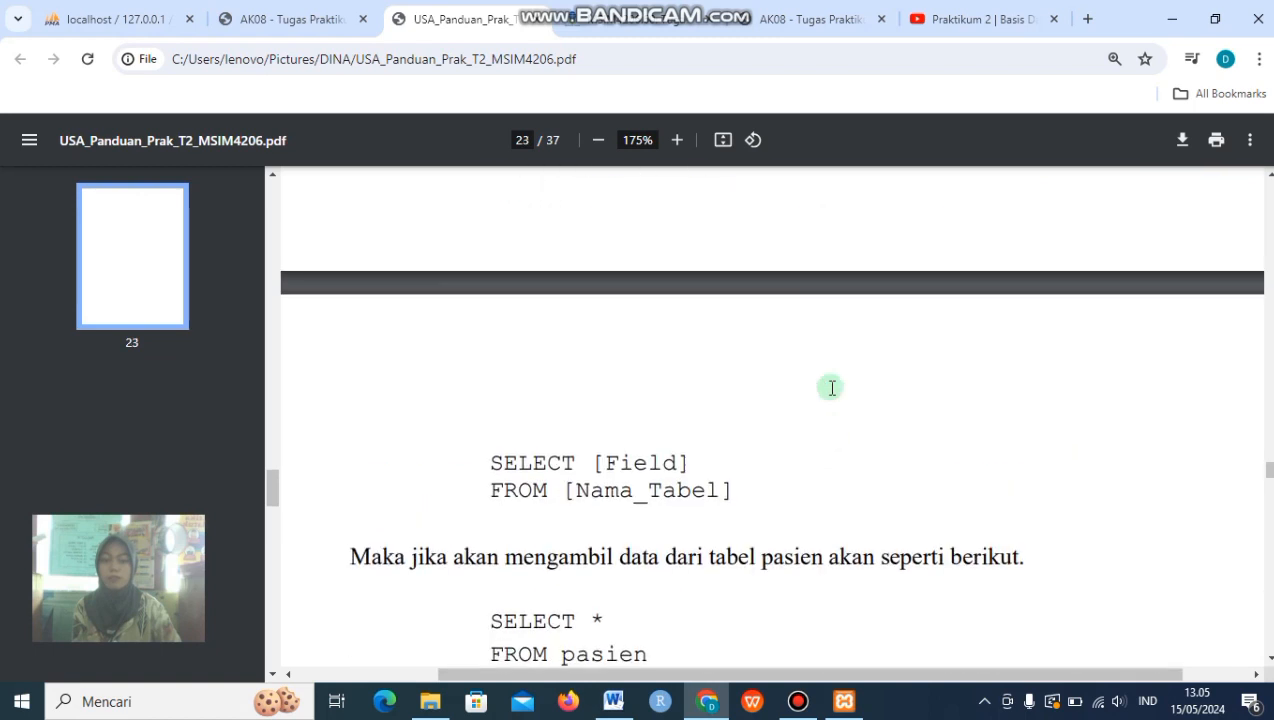
scroll(831, 388, down, 1)
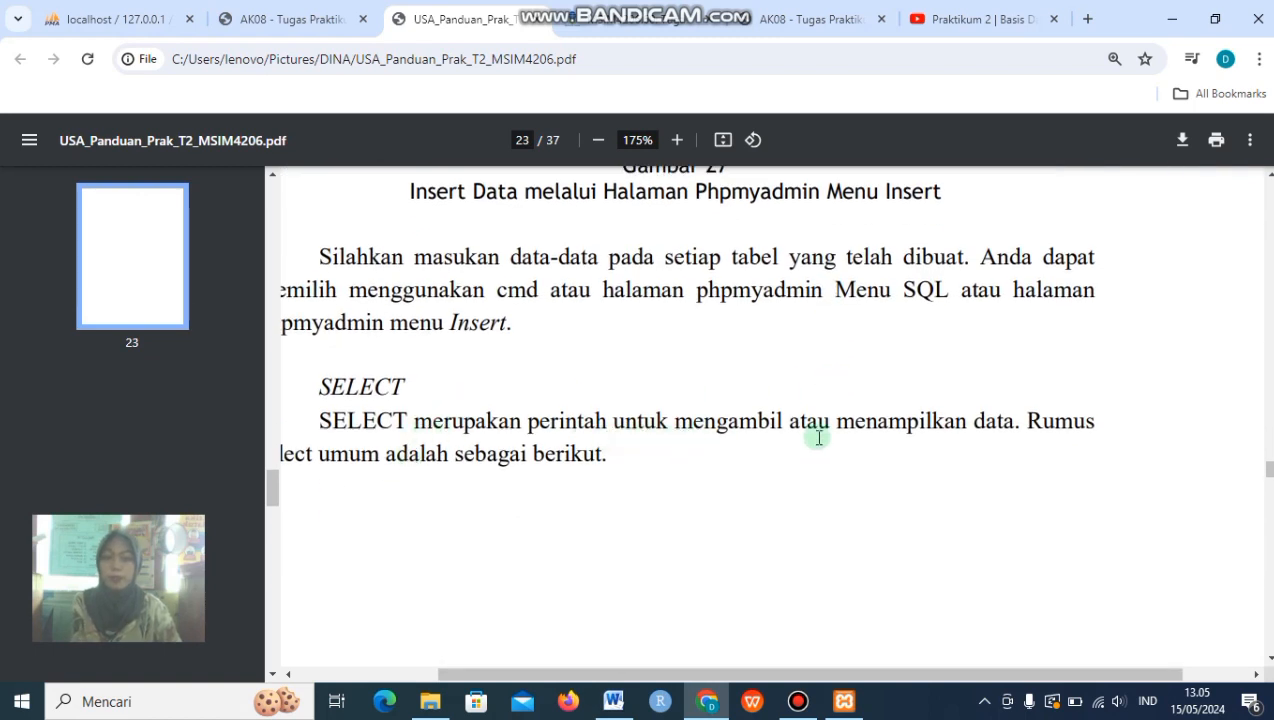
scroll(995, 438, down, 8)
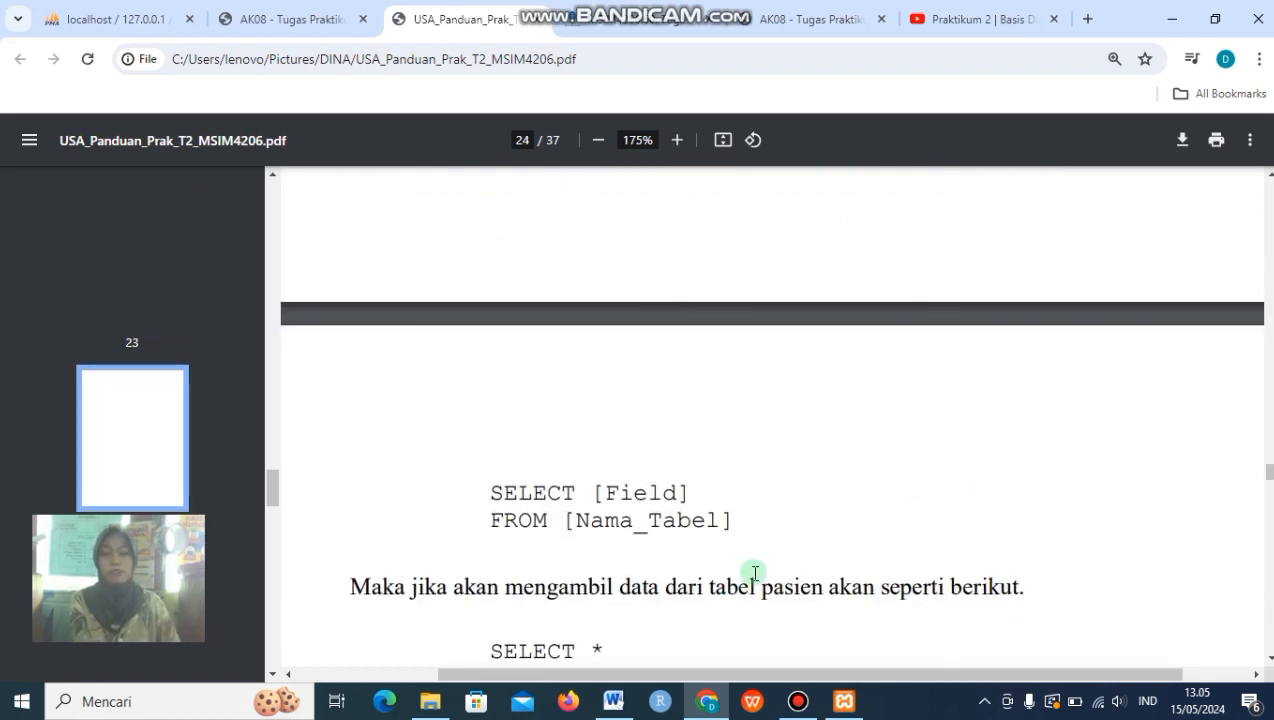
scroll(755, 572, down, 4)
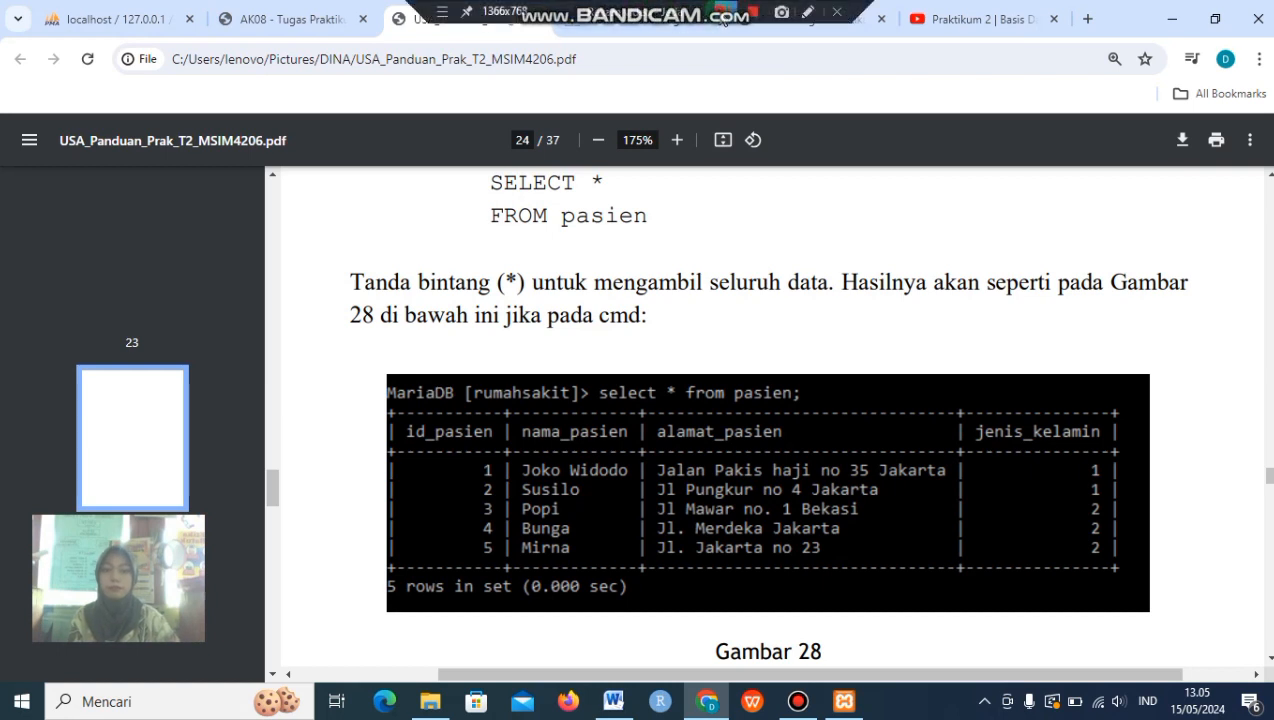
Minimize the practicum guide's browser window, start the Windows Command Prompt and maximize its window.
click(1176, 14)
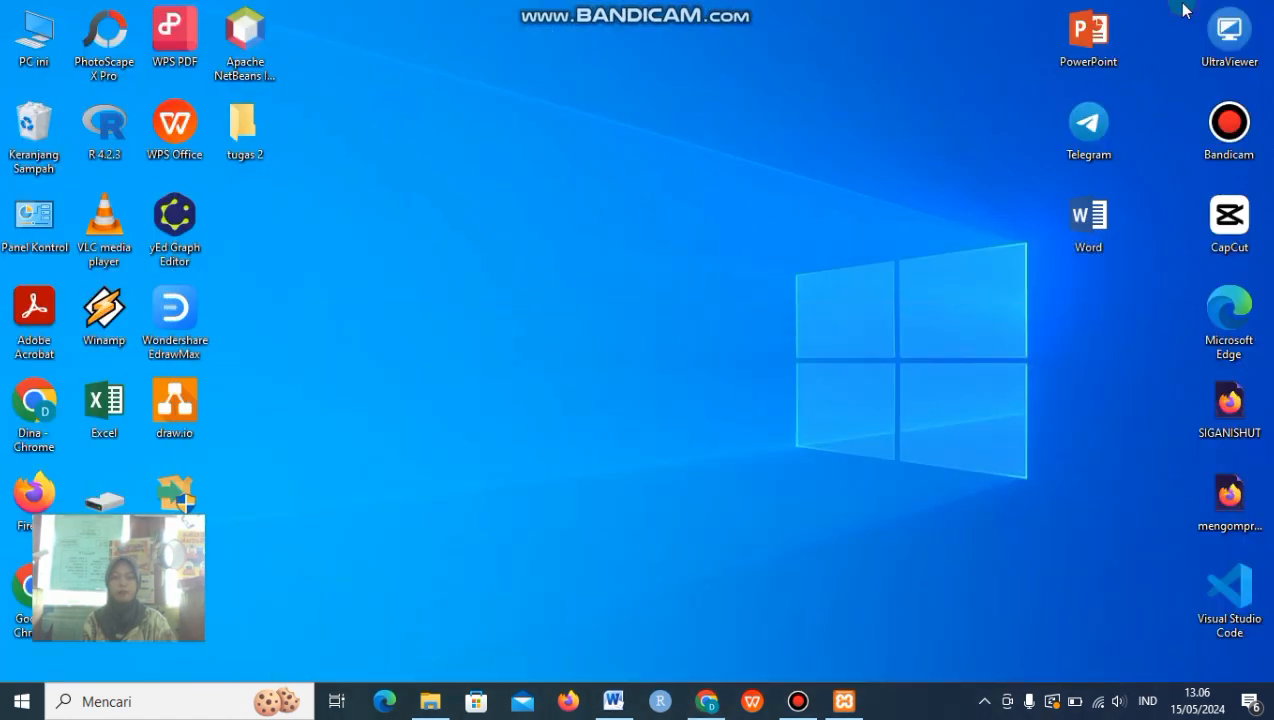
click(191, 703)
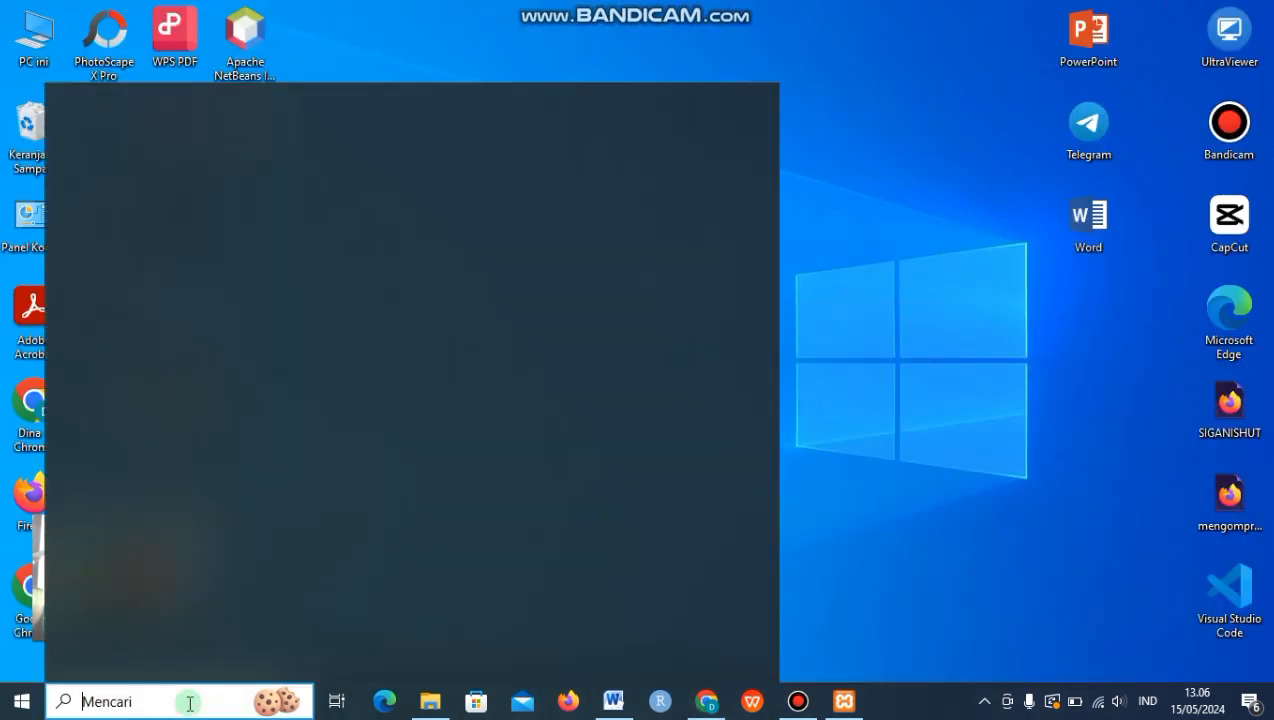
click(1097, 379)
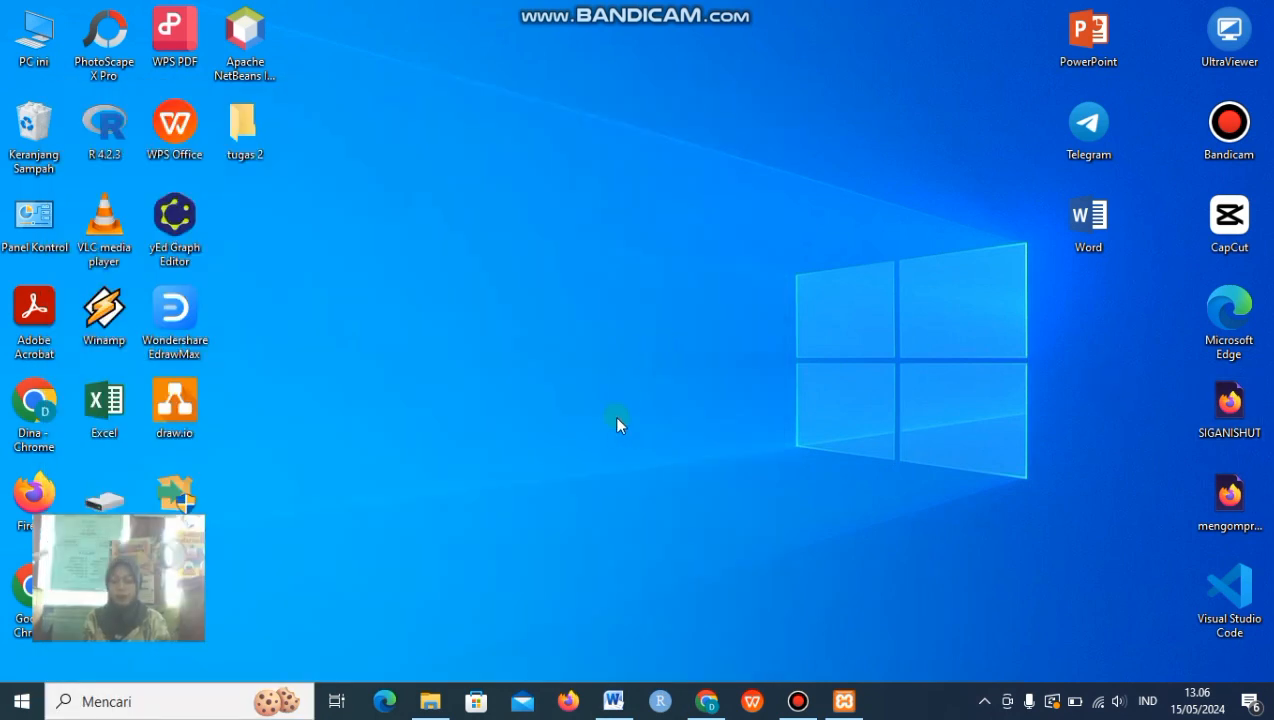
key(super+r)
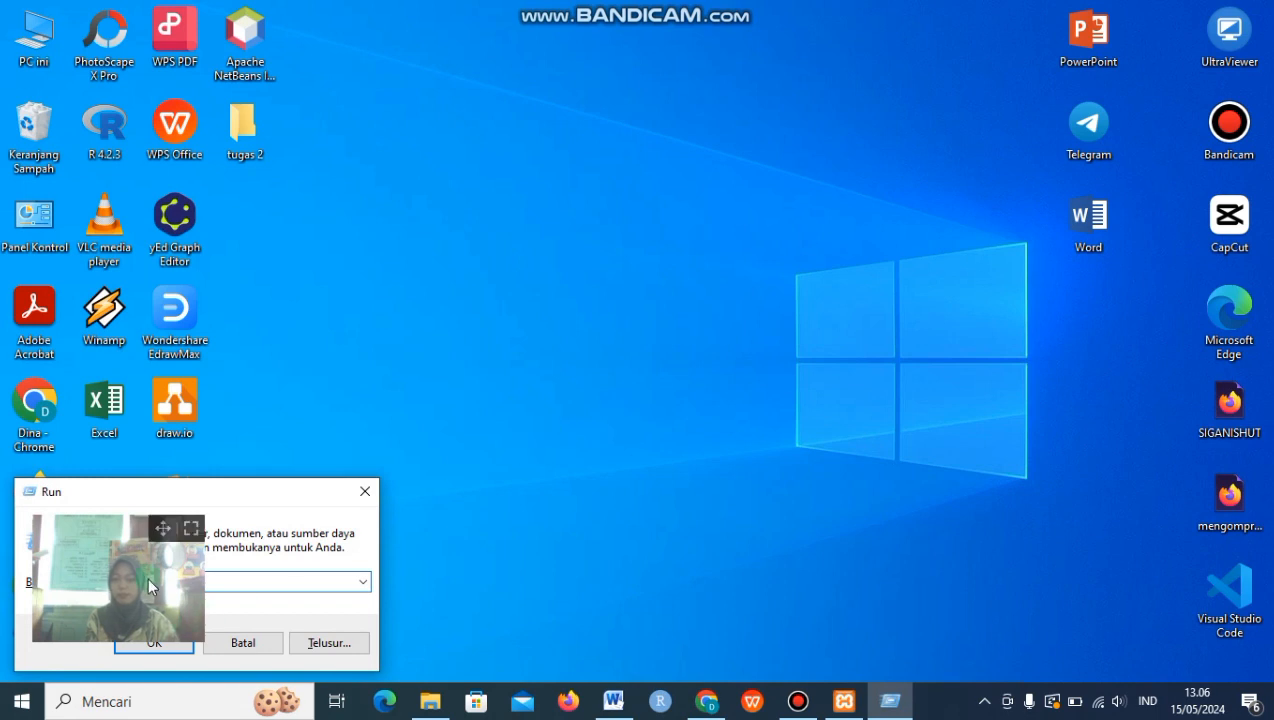
drag(166, 524, 159, 354)
click(159, 580)
click(160, 640)
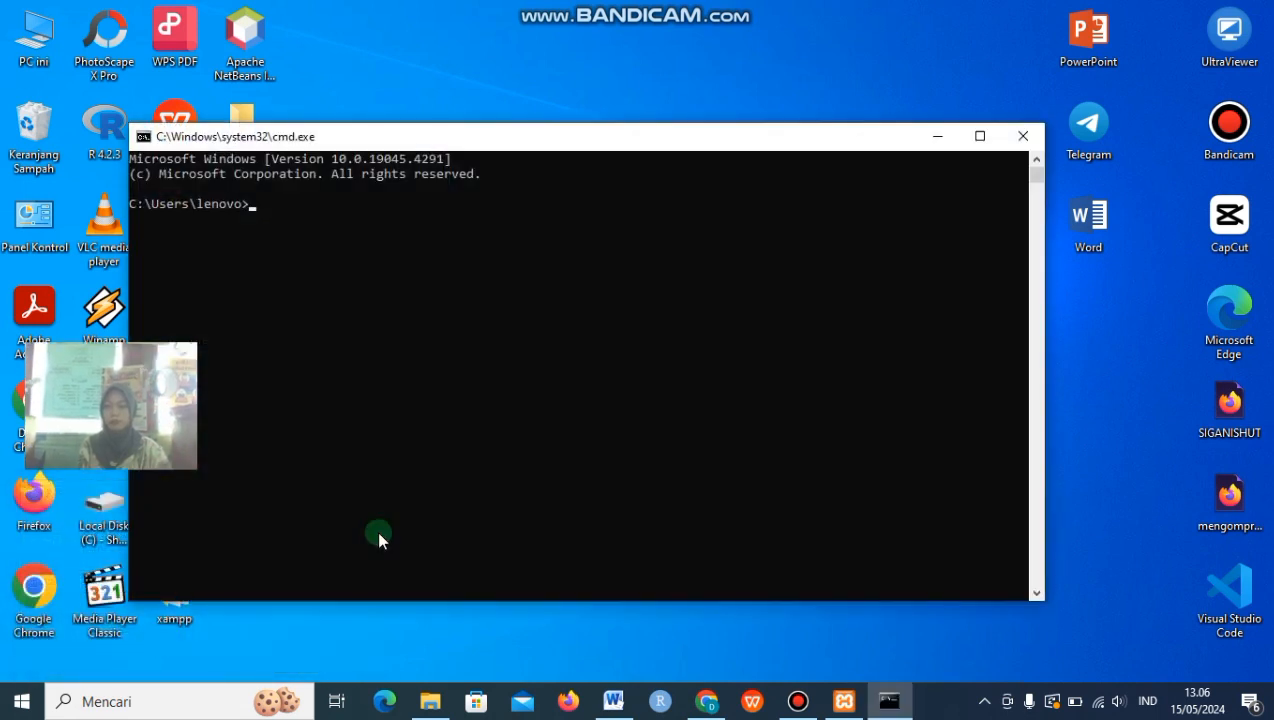
drag(156, 356, 160, 578)
click(980, 136)
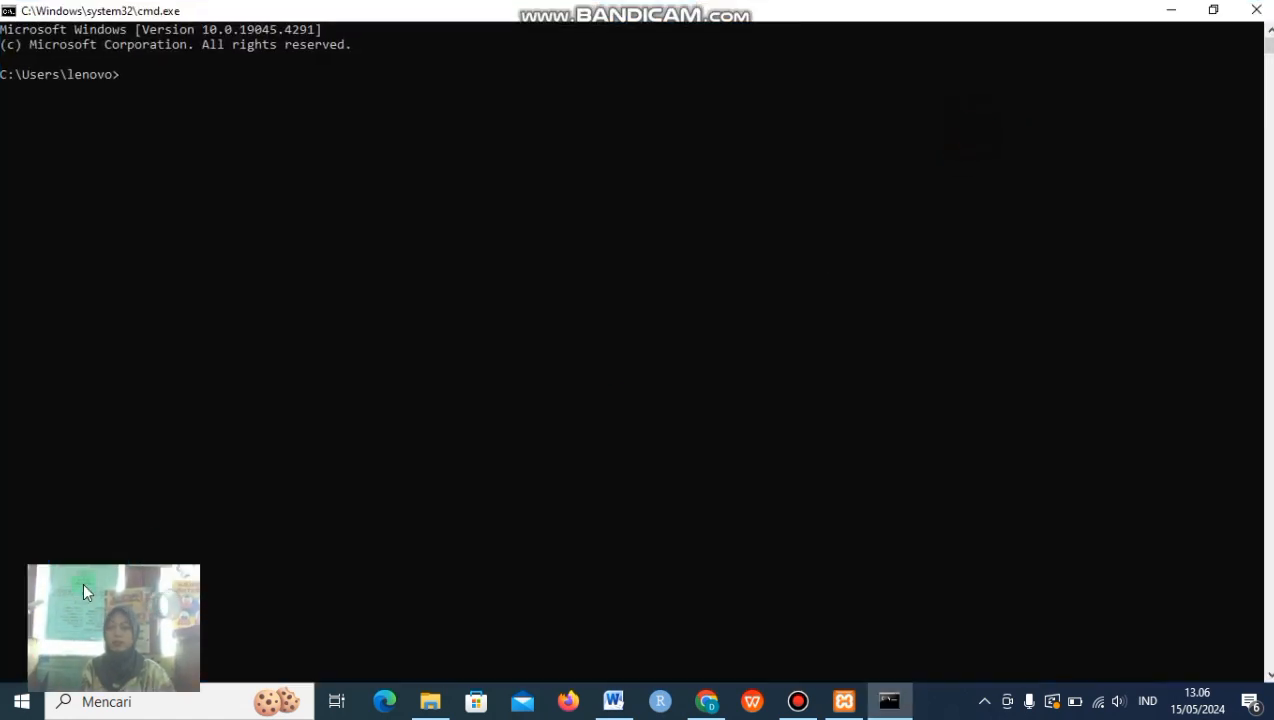
Go up from the user folder to the root of drive C and change the directory to xampp\mysql\bin.
click(147, 74)
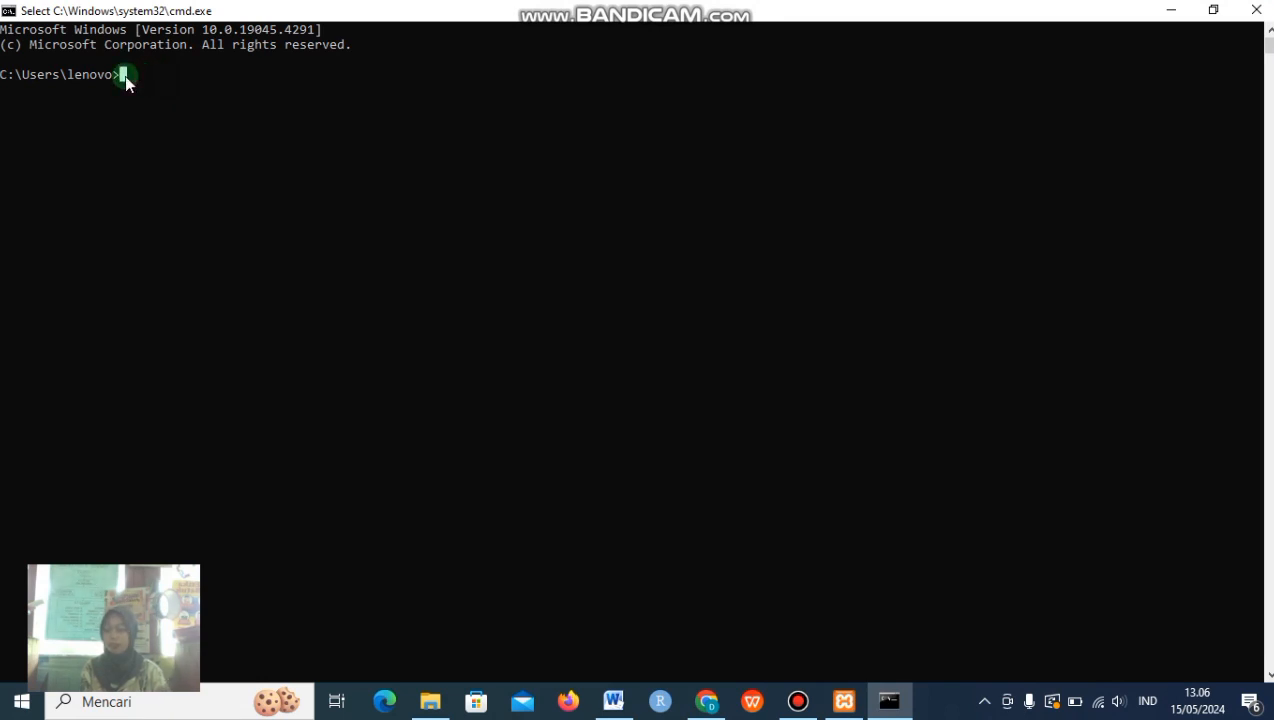
text(cd)
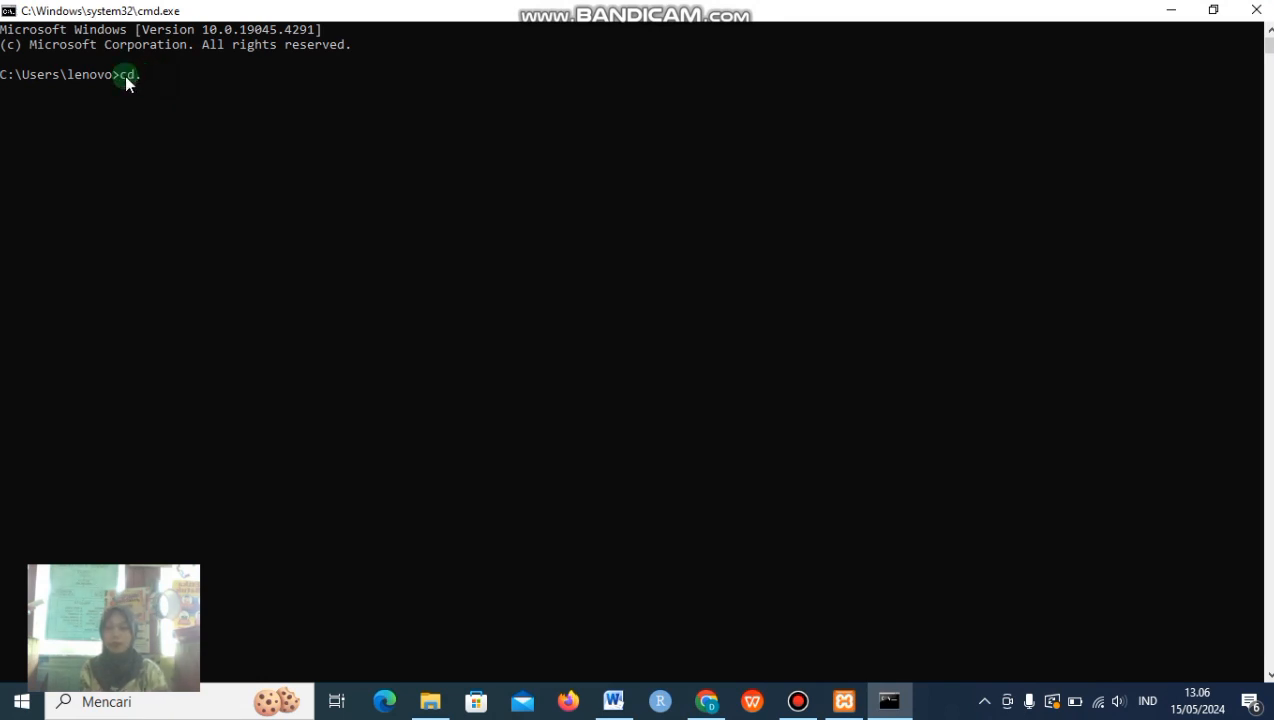
text(..)
key(Return)
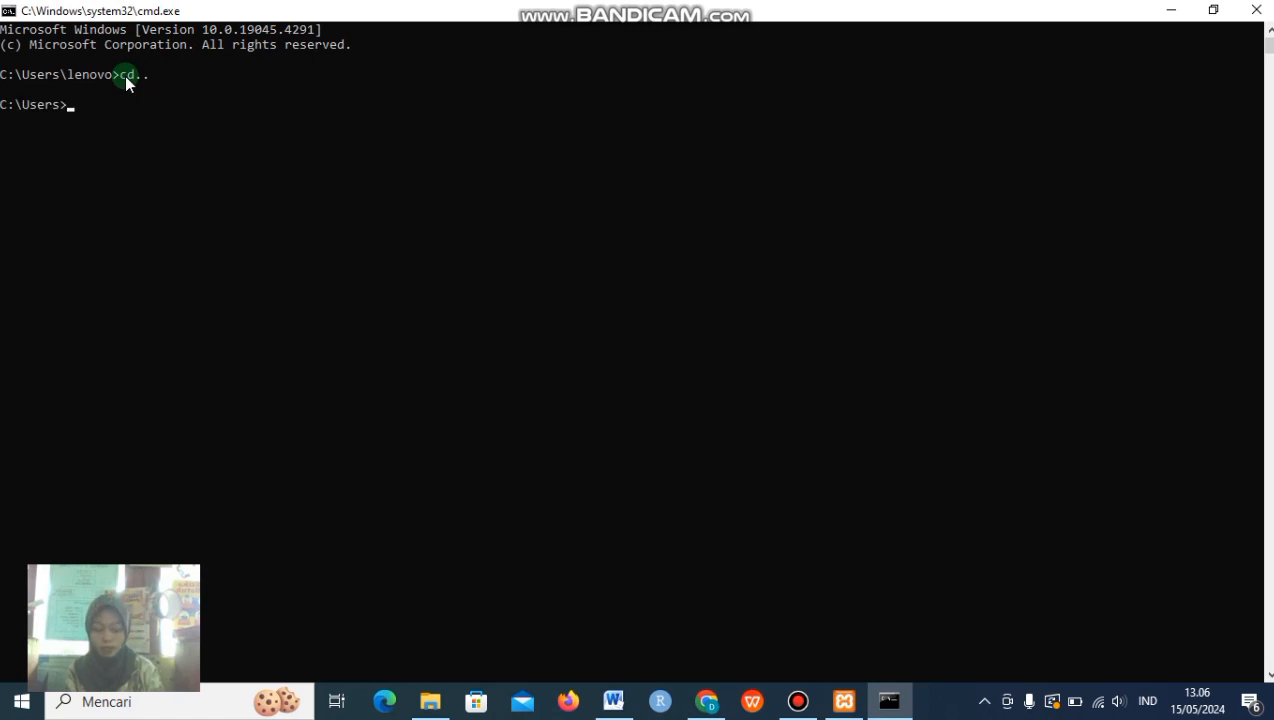
text(cd..)
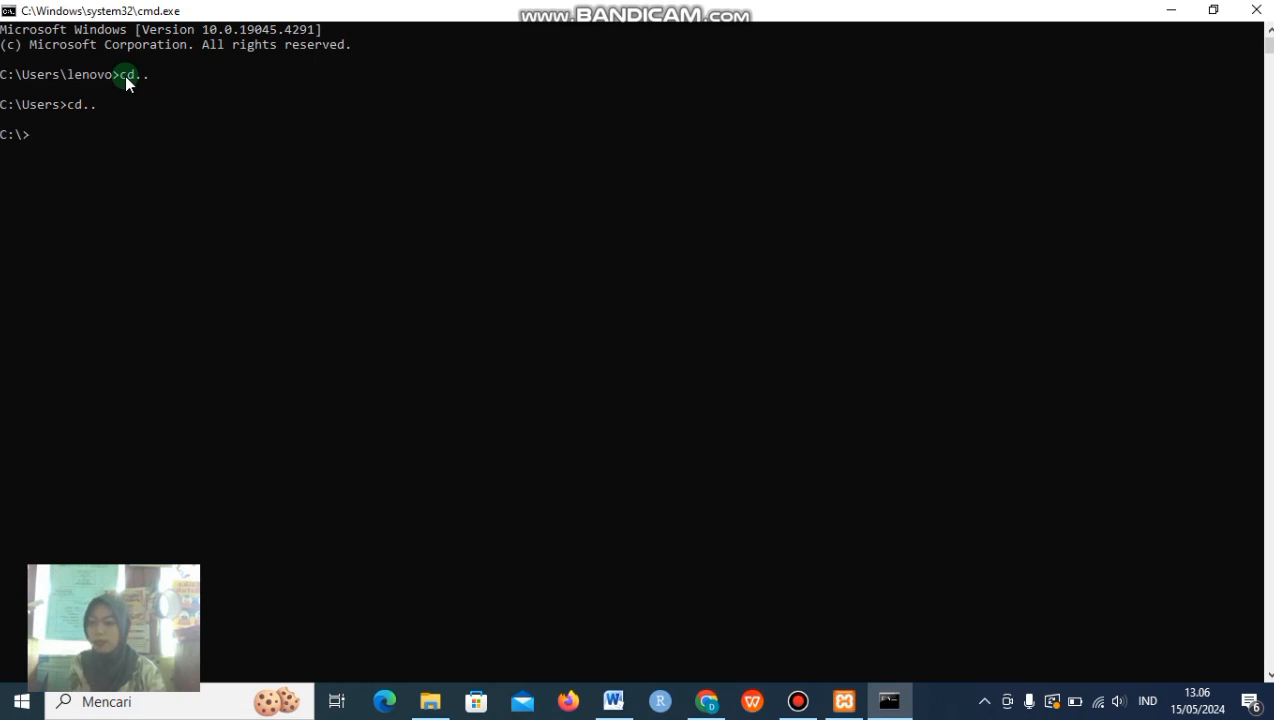
text(cd)
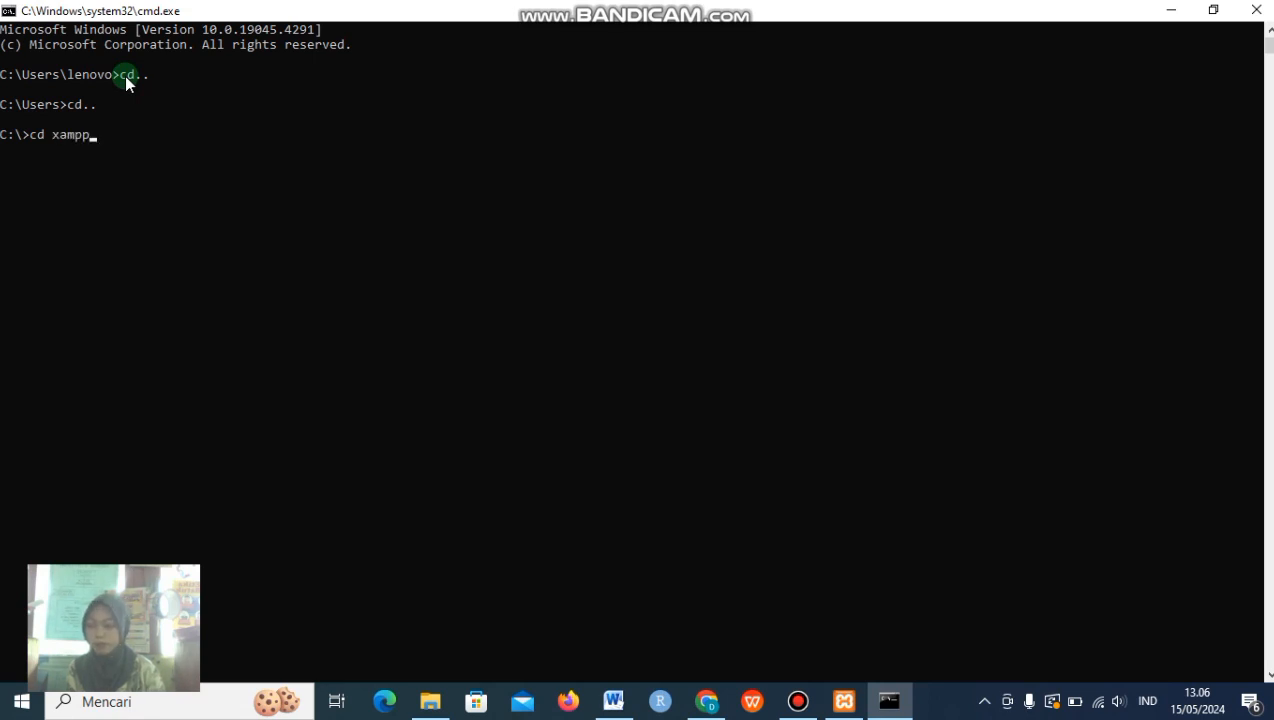
text(xampp\mysql\bin)
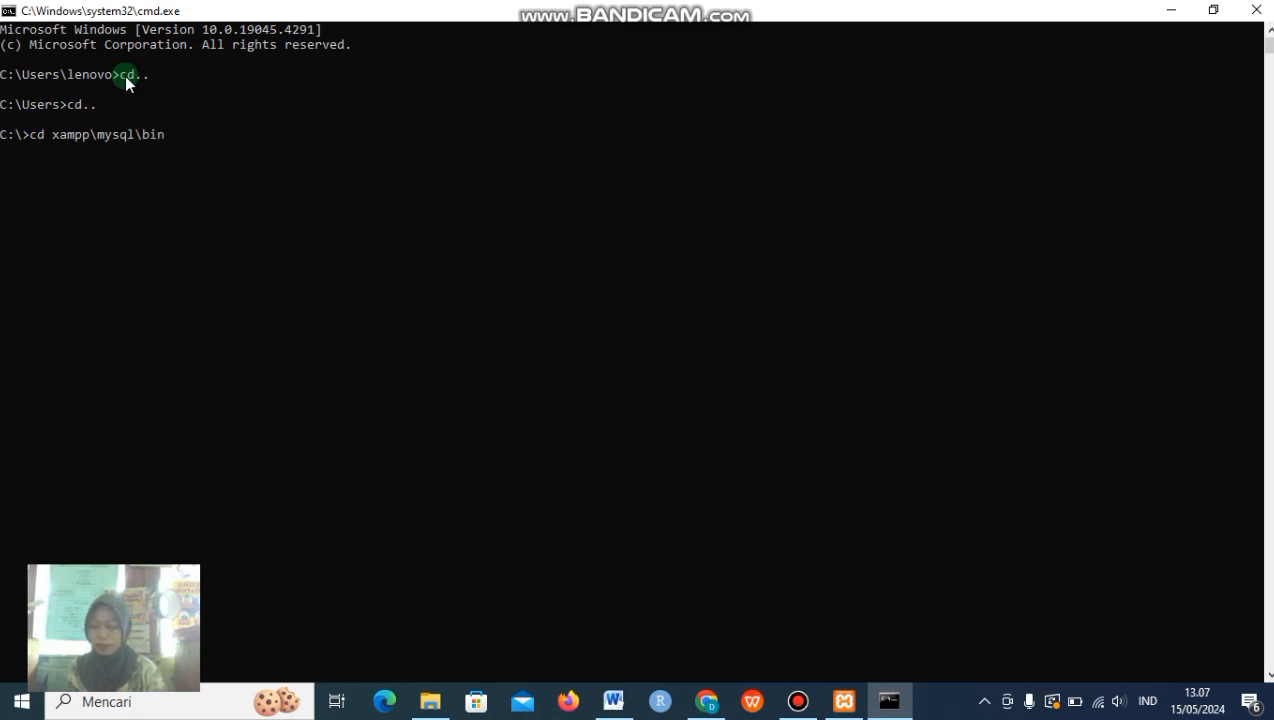
key(Return)
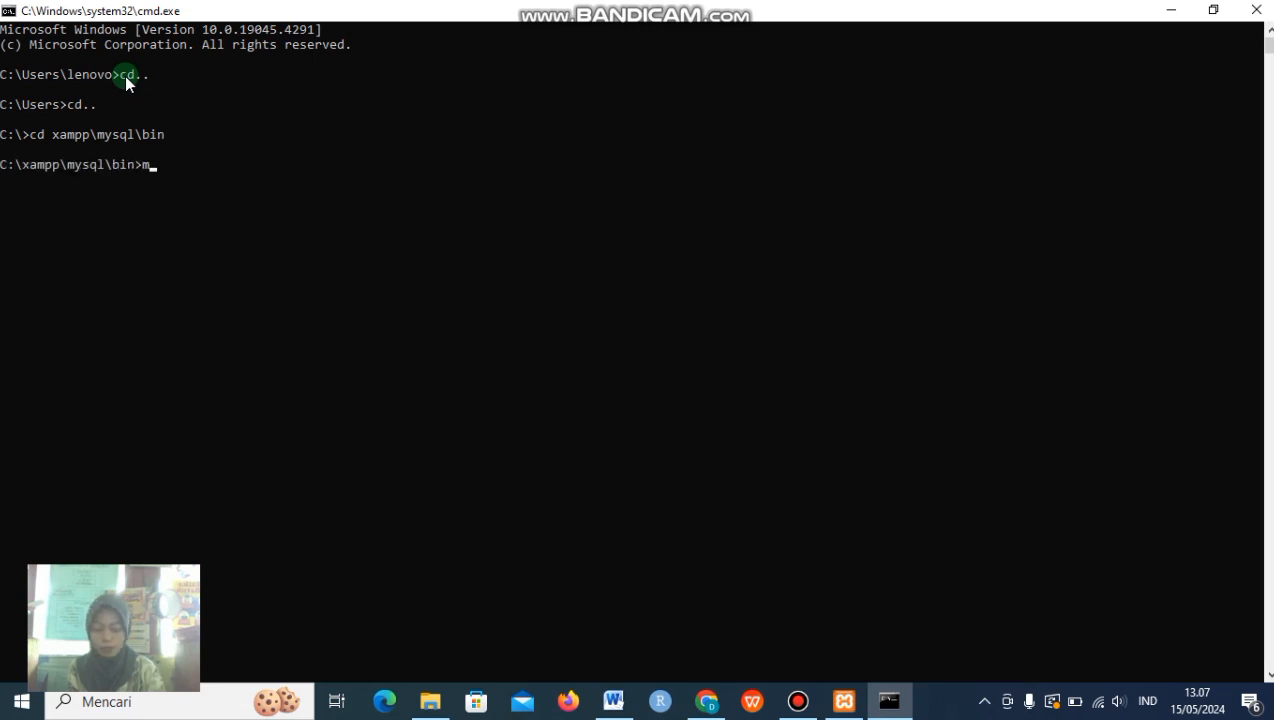
Log in to MySQL as the root user with mysql -u root and list the server's databases.
text(mysql -u root)
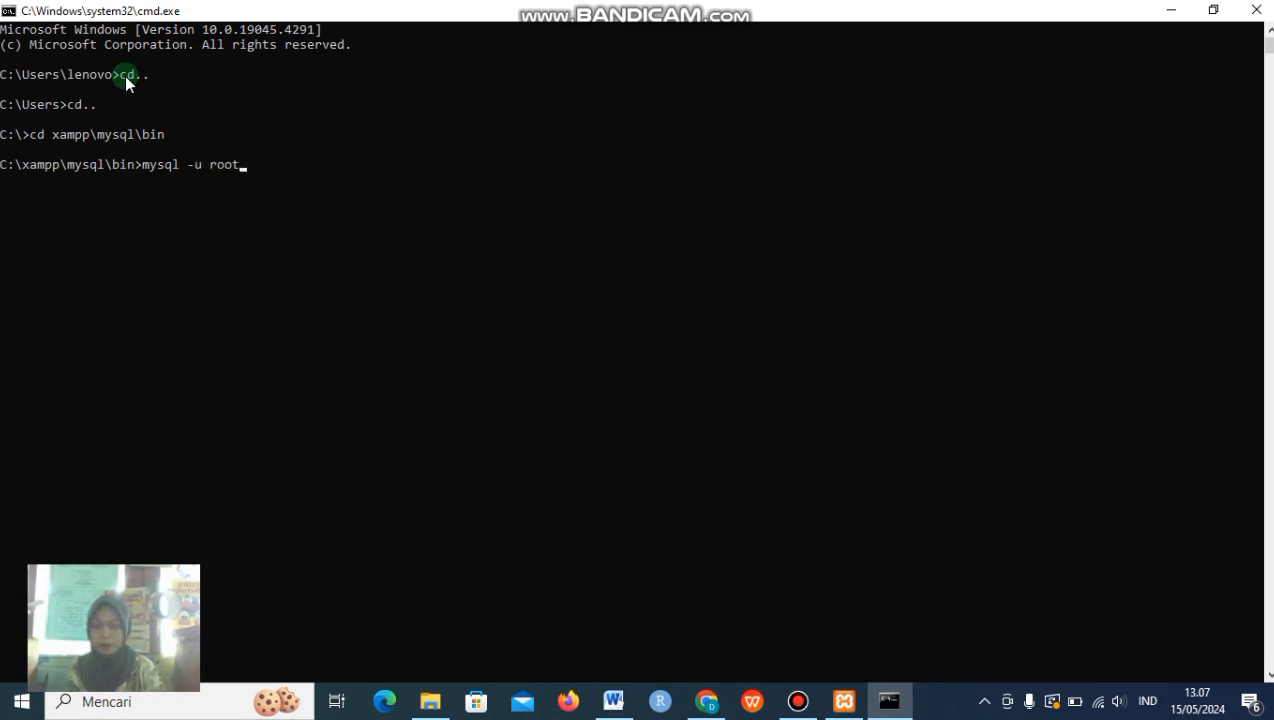
key(Return)
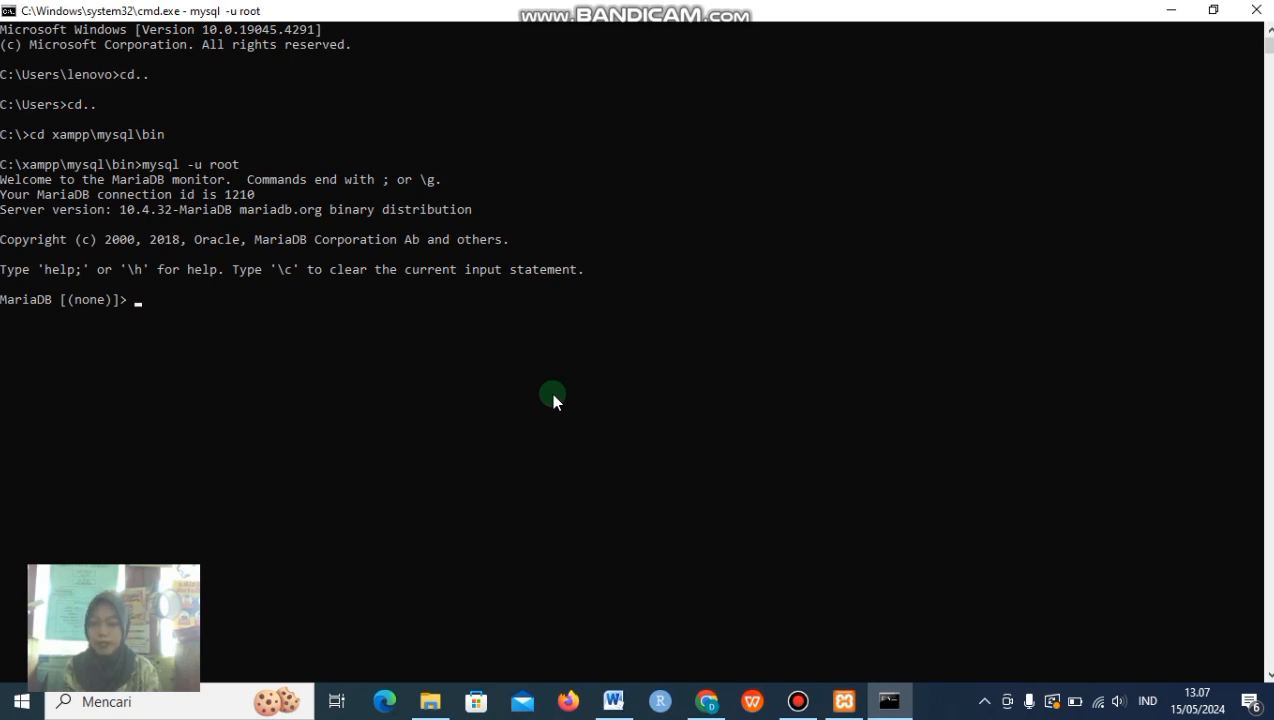
text(show databases;)
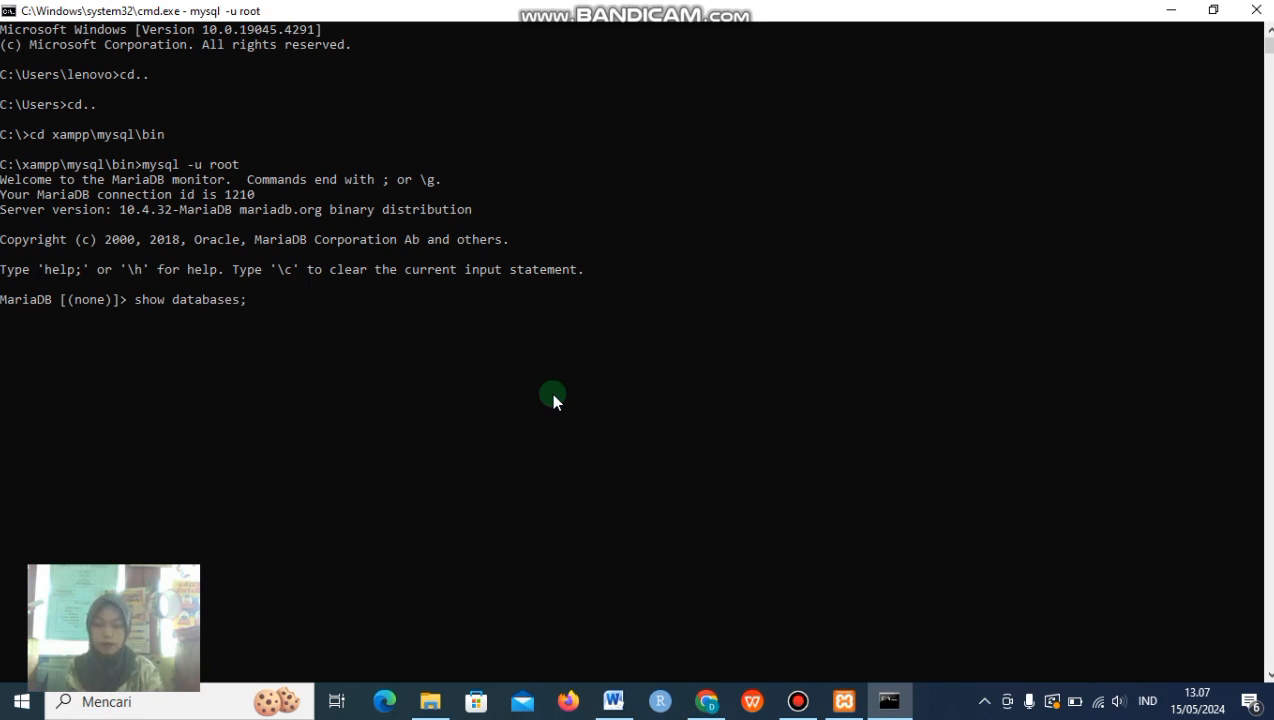
key(Return)
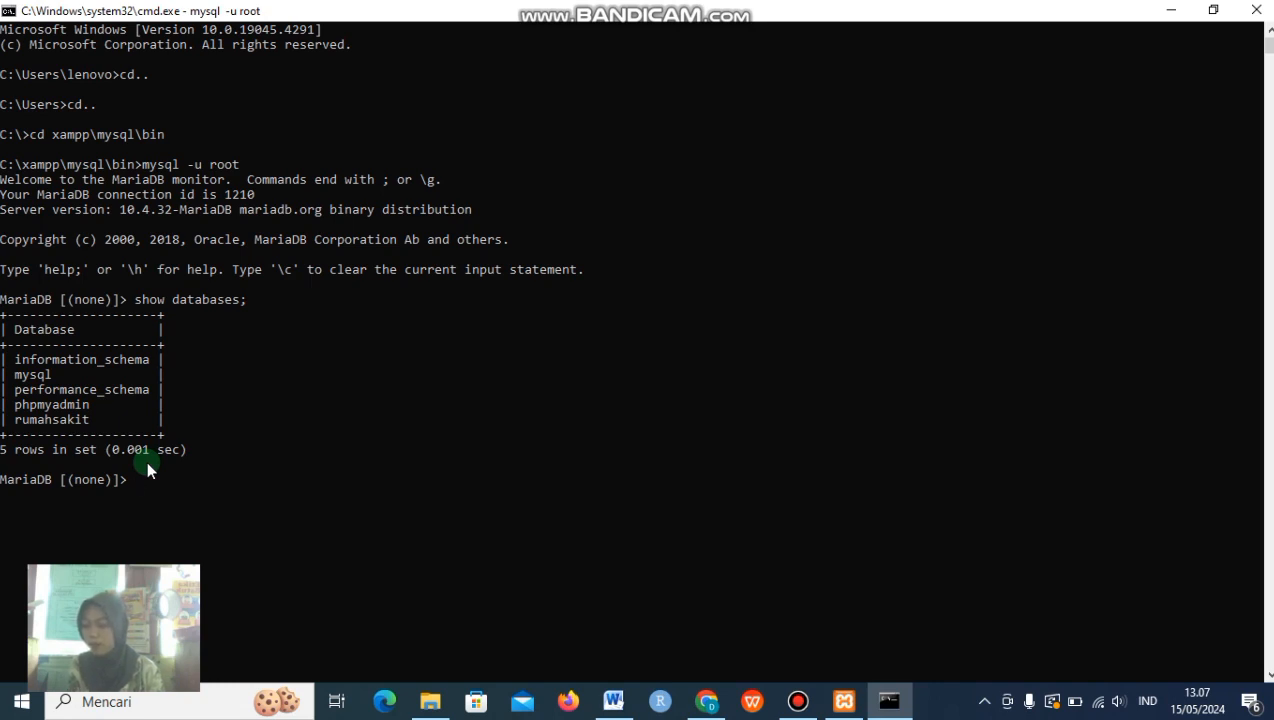
Switch to the rumahsakit database with the use statement.
text(use r)
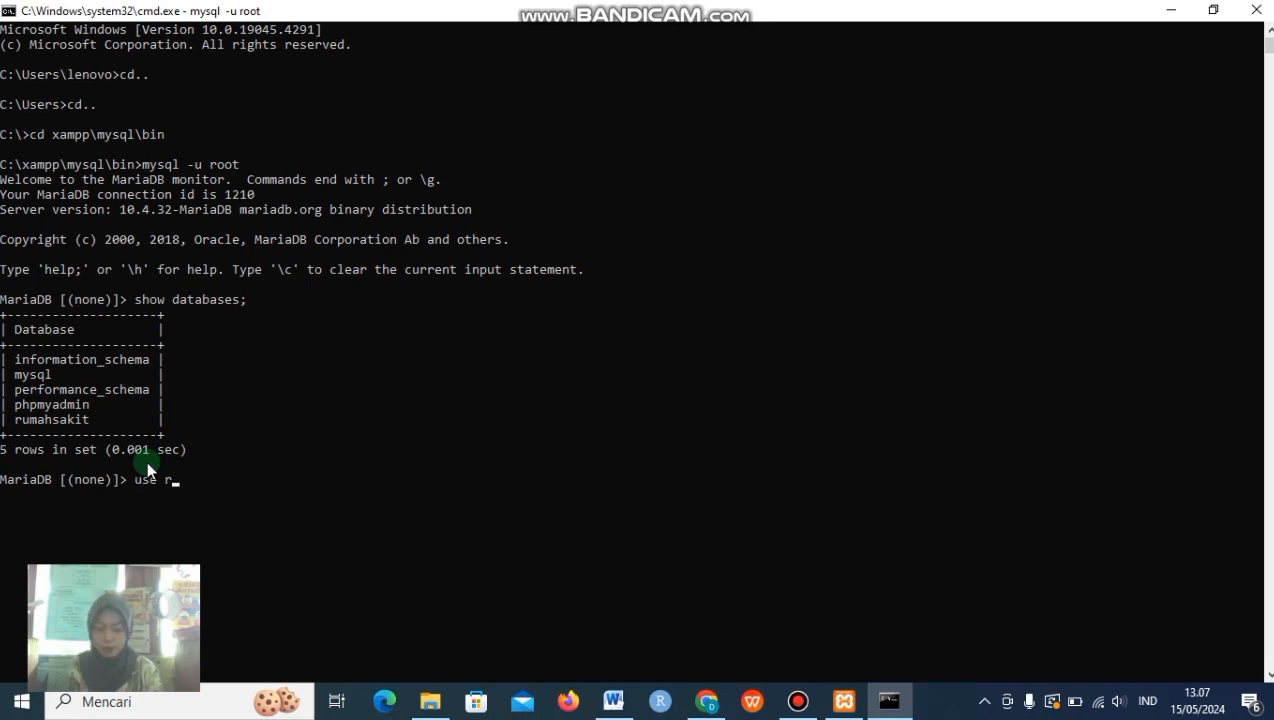
text(mahsaki)
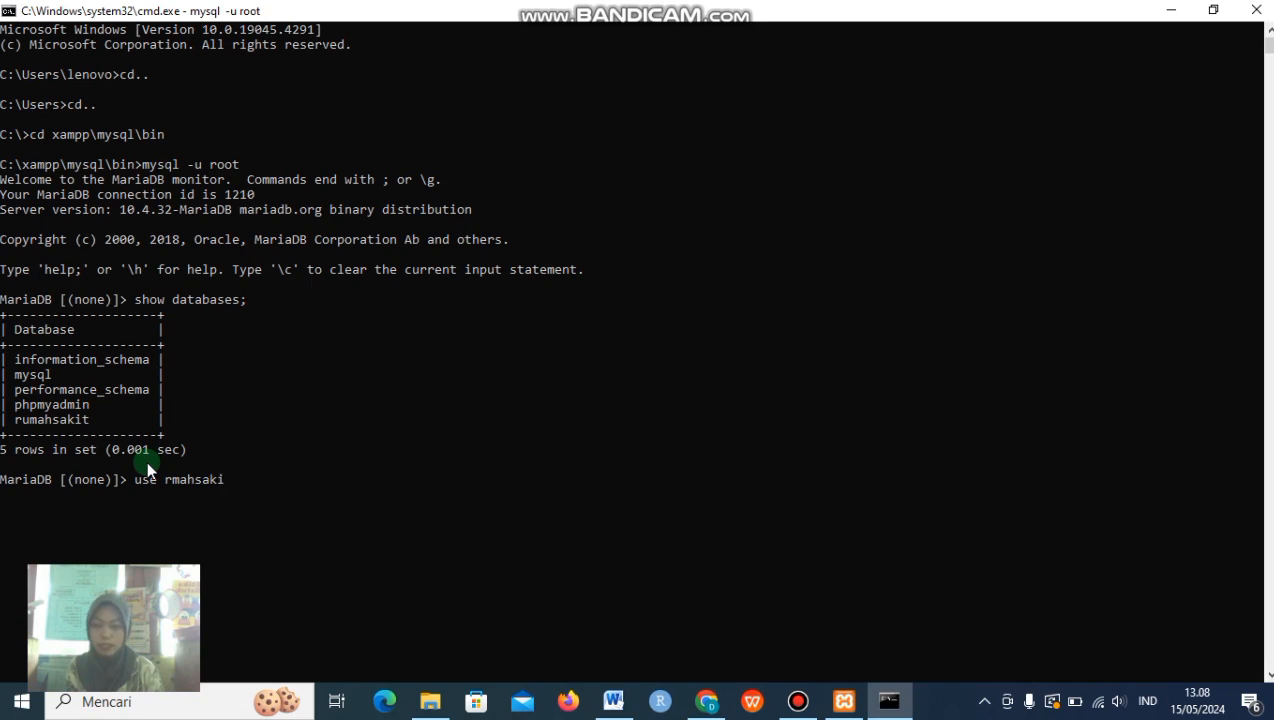
key(BackSpace)
key(BackSpace)
key(BackSpace)
key(BackSpace)
key(BackSpace)
key(BackSpace)
text(umahsak)
text(t)
key(BackSpace)
text(it)
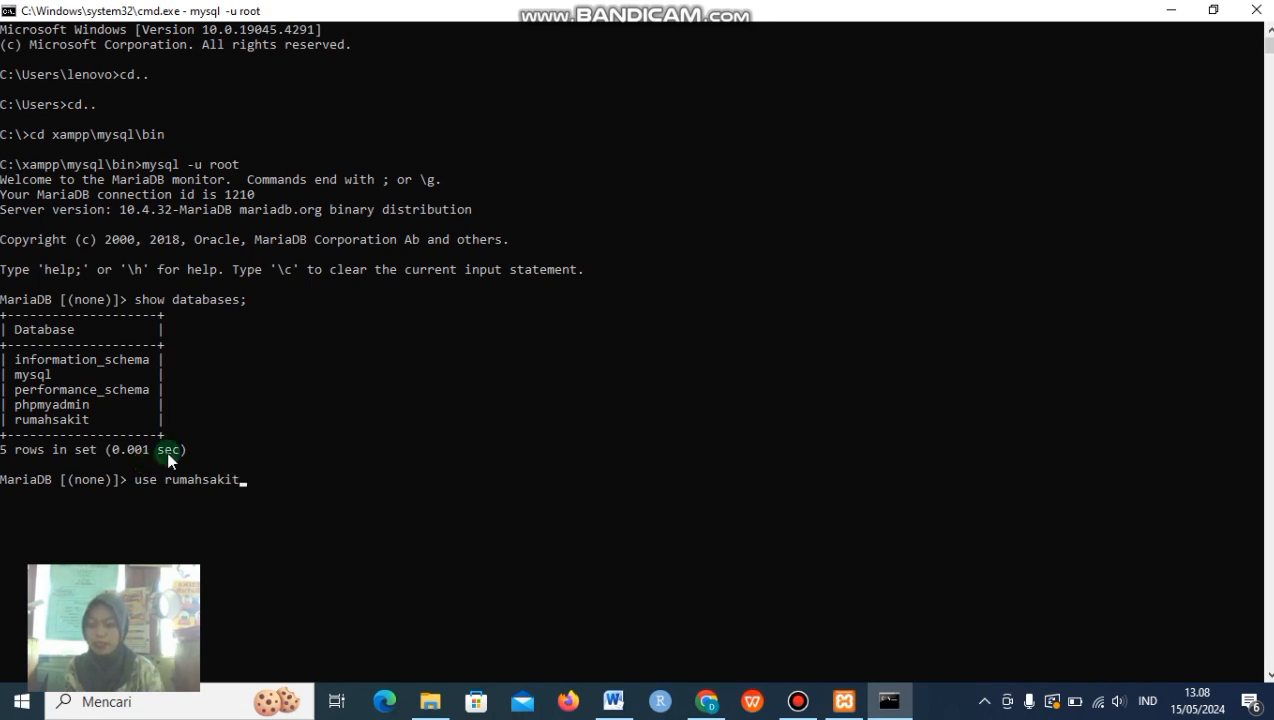
text(;)
key(Return)
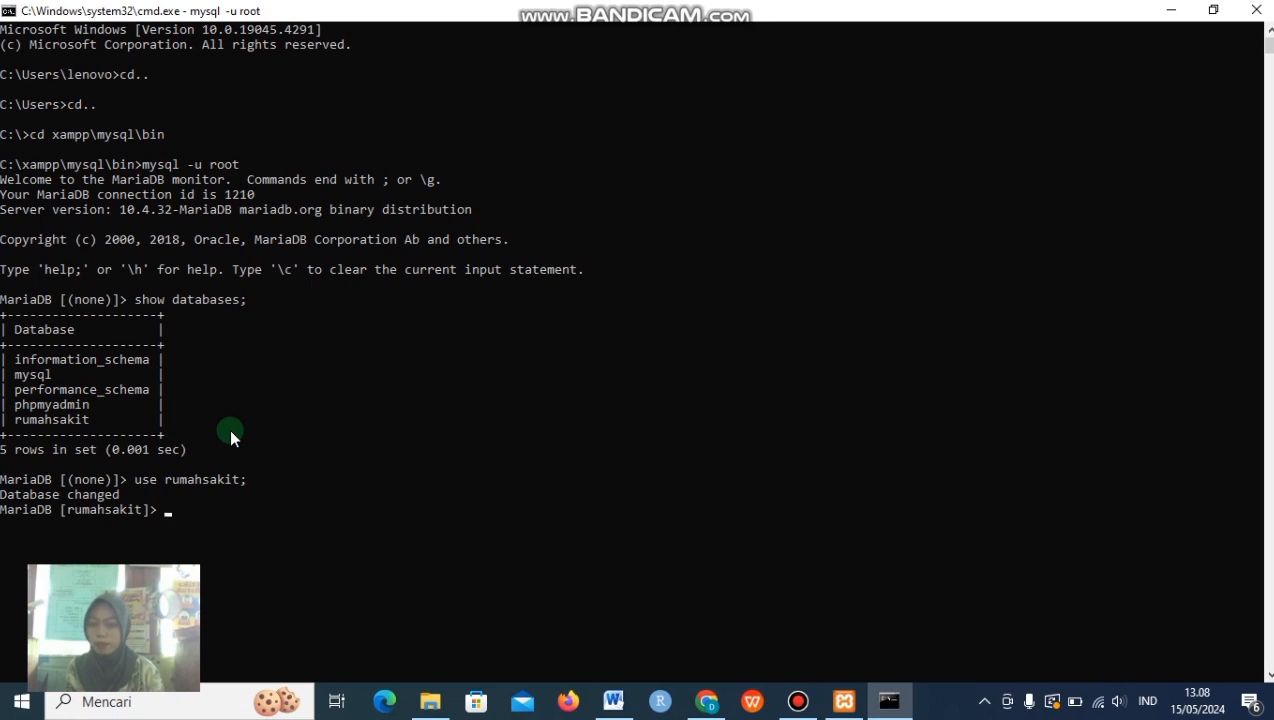
List the tables of the rumahsakit database with show tables.
text(show)
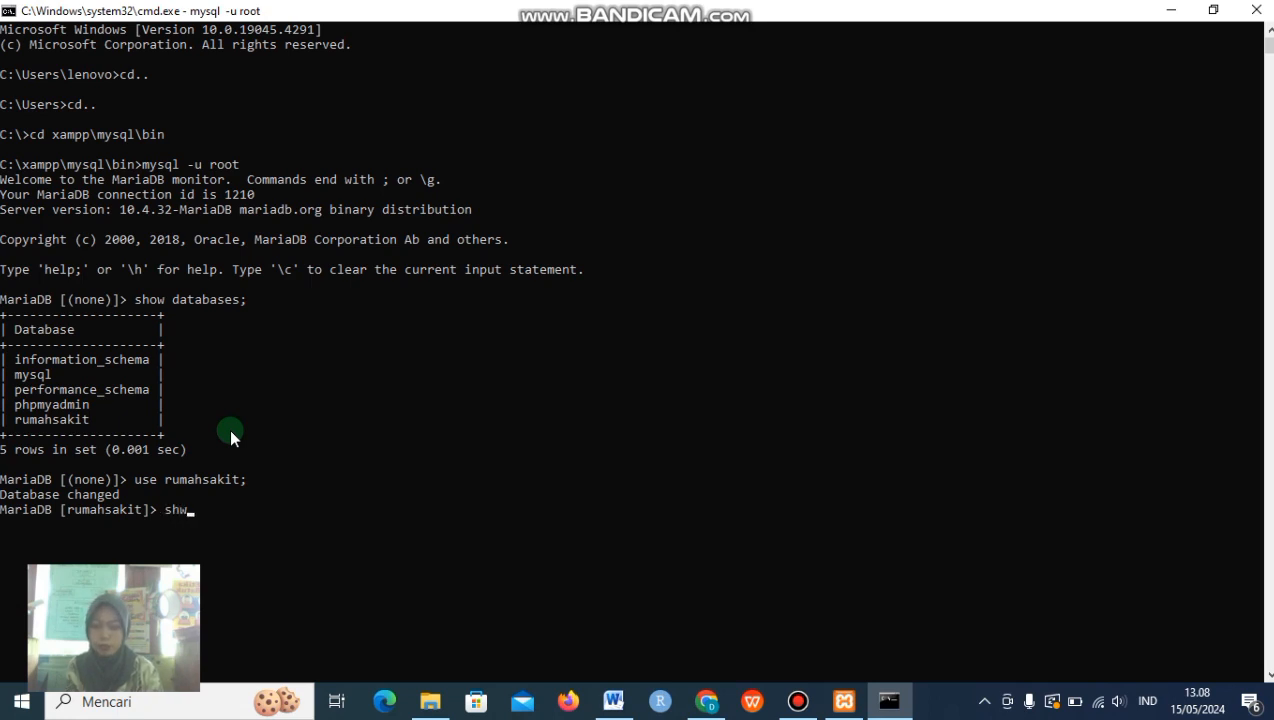
key(BackSpace)
key(BackSpace)
text(ow tab)
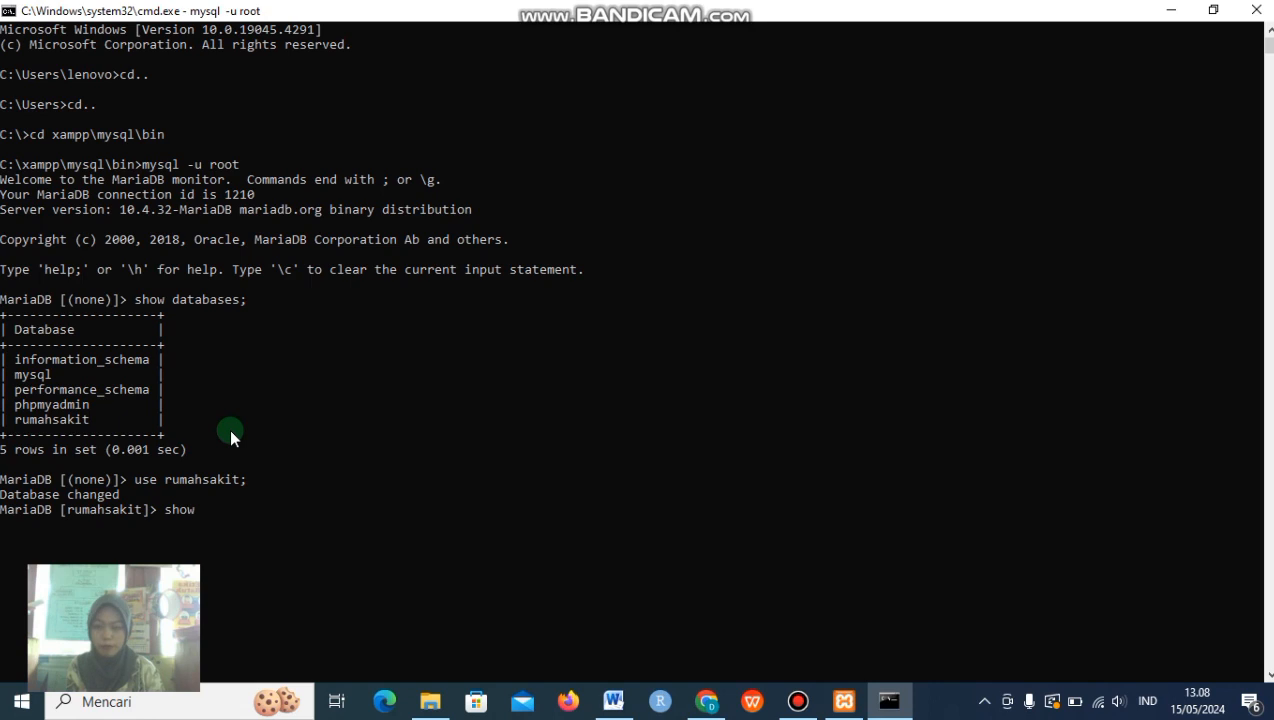
text(les;)
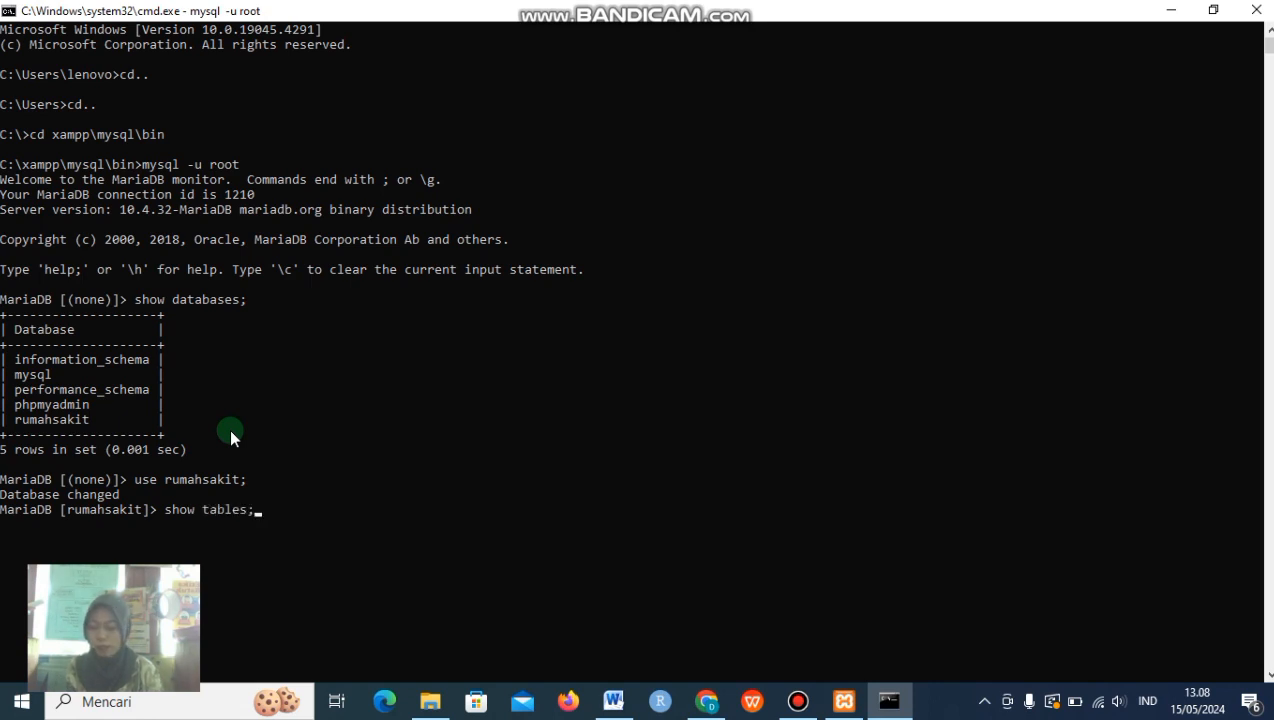
mouse_move(172, 574)
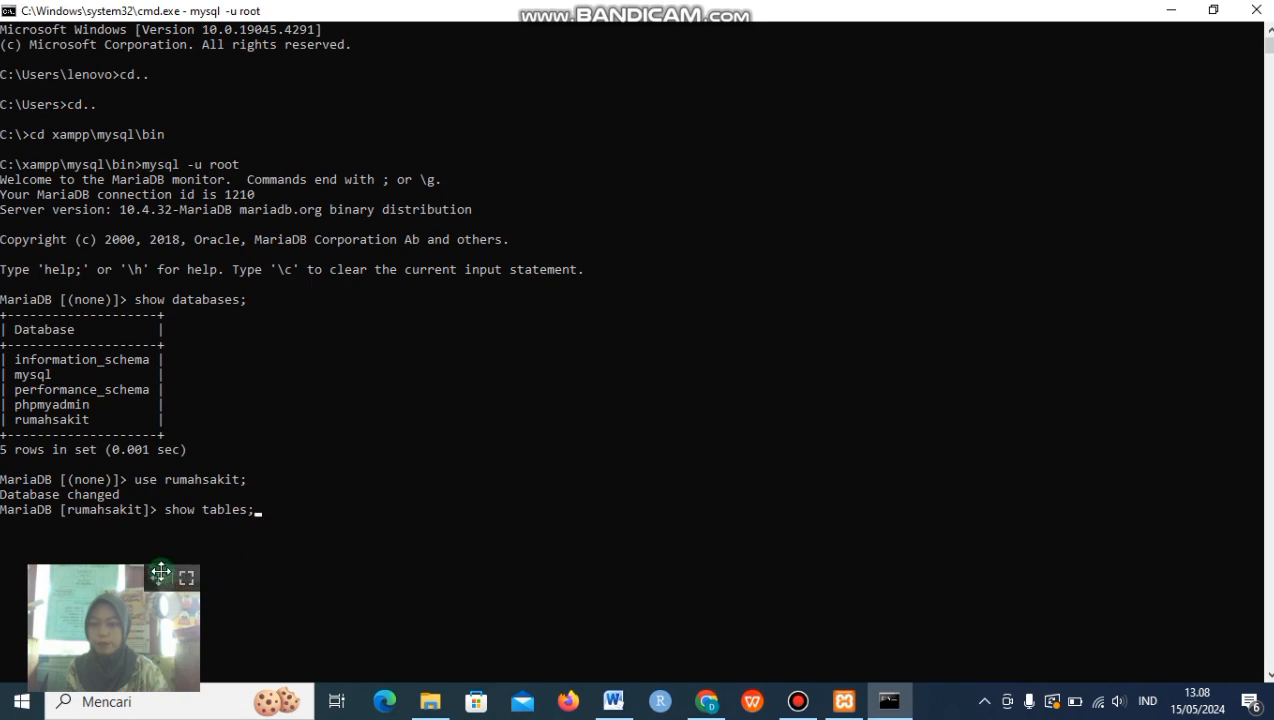
drag(173, 577, 1199, 557)
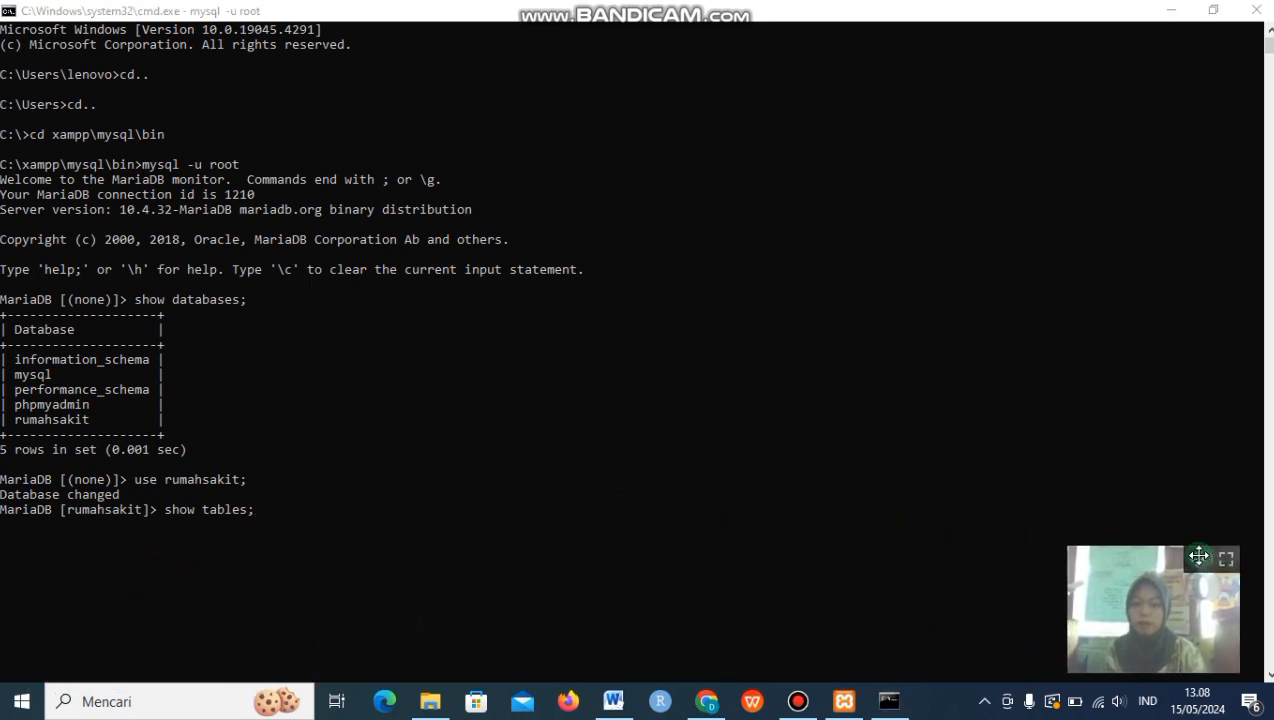
click(257, 510)
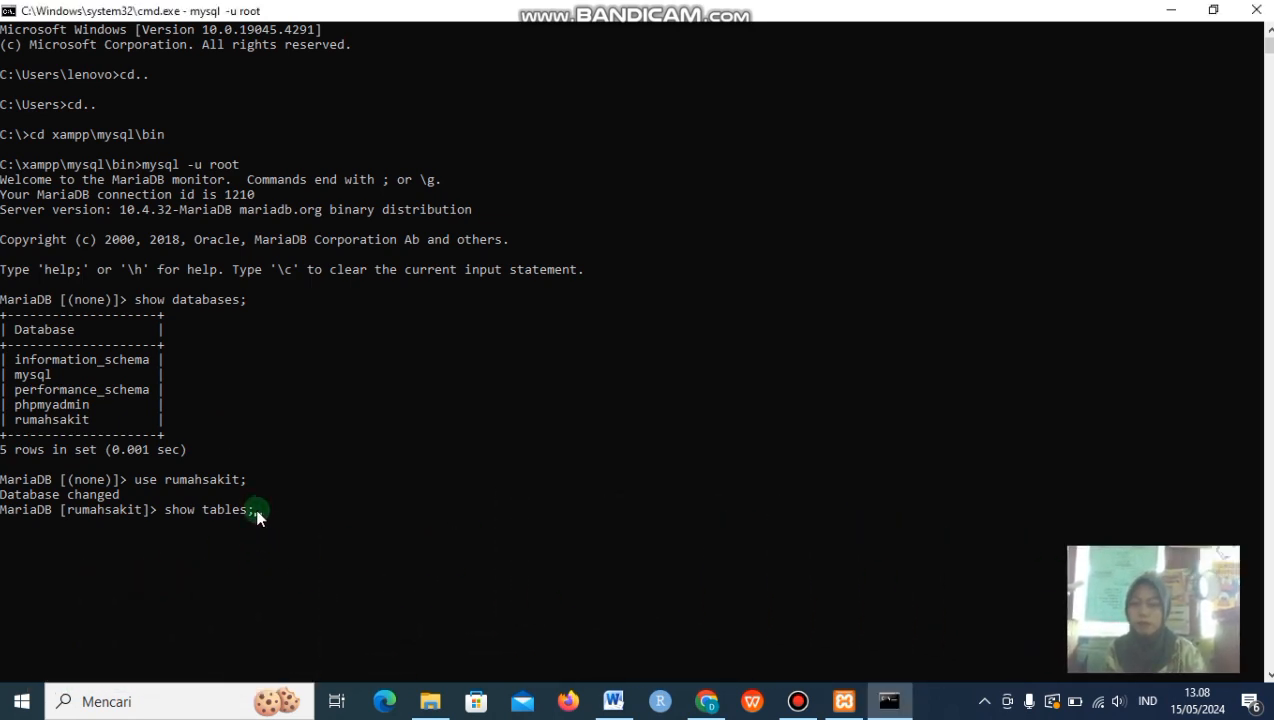
key(Return)
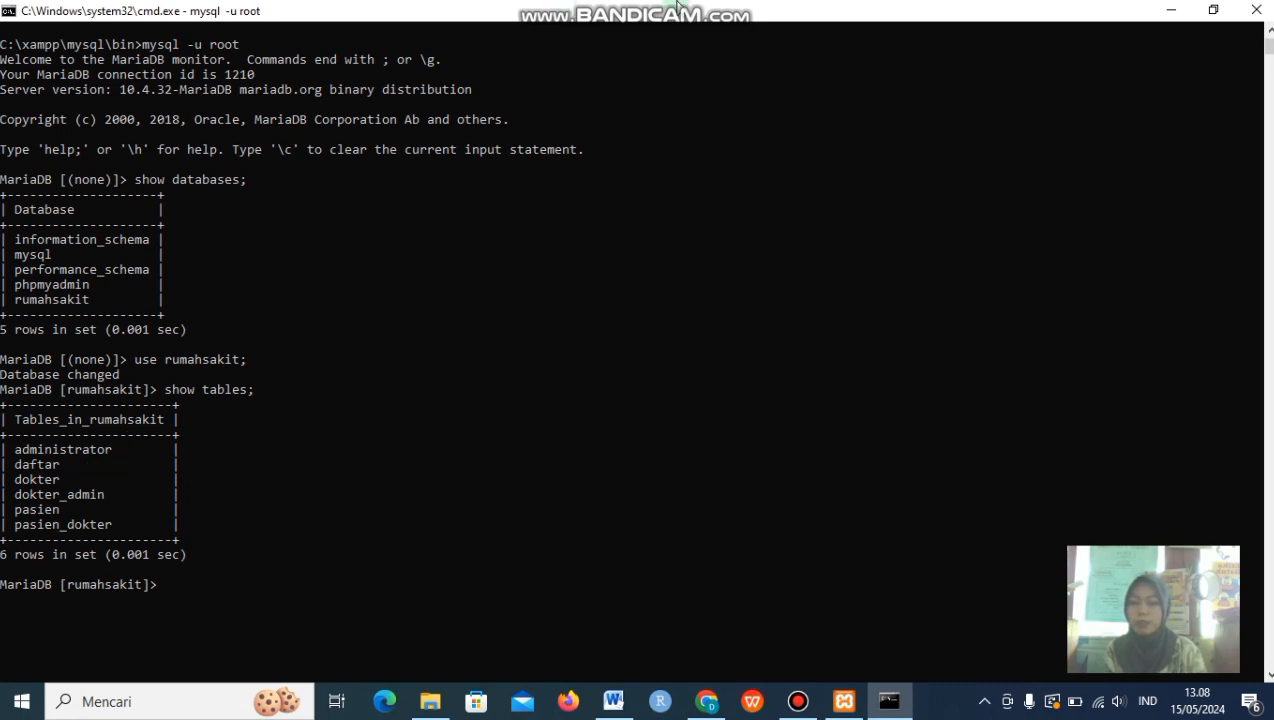
Run select * from pasien; to retrieve every field and record of the pasien table.
mouse_move(628, 6)
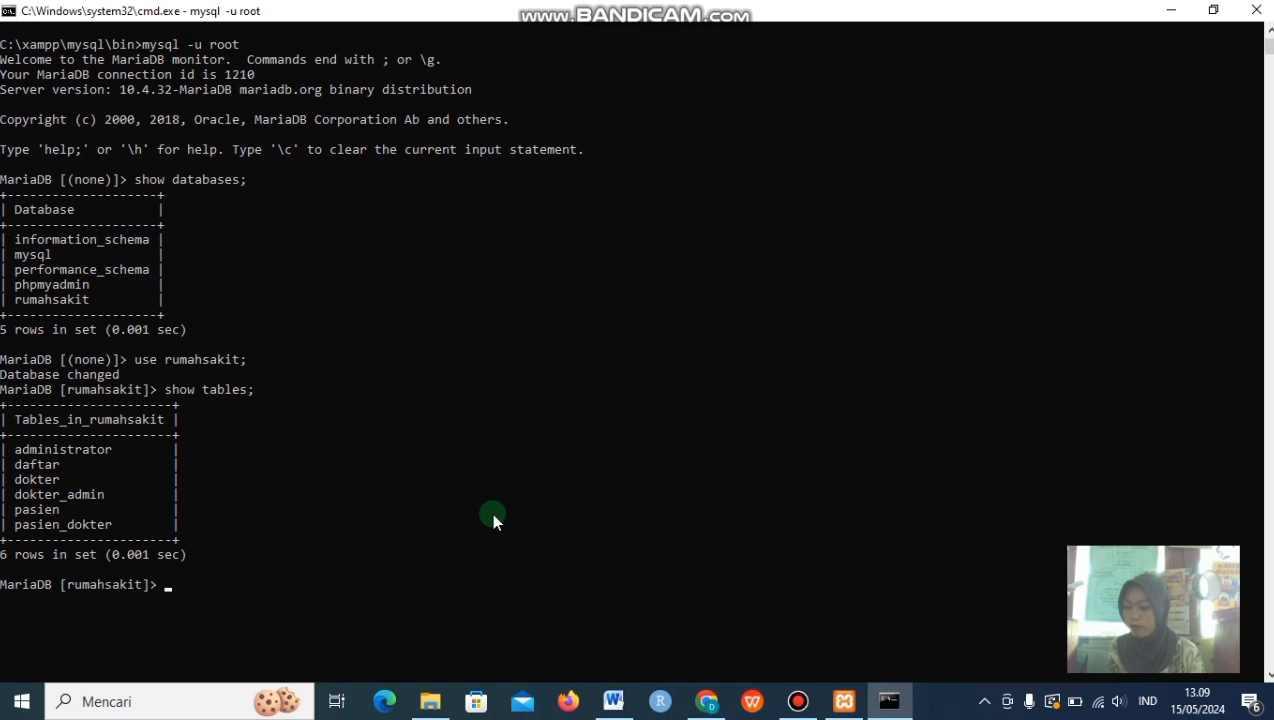
text(s)
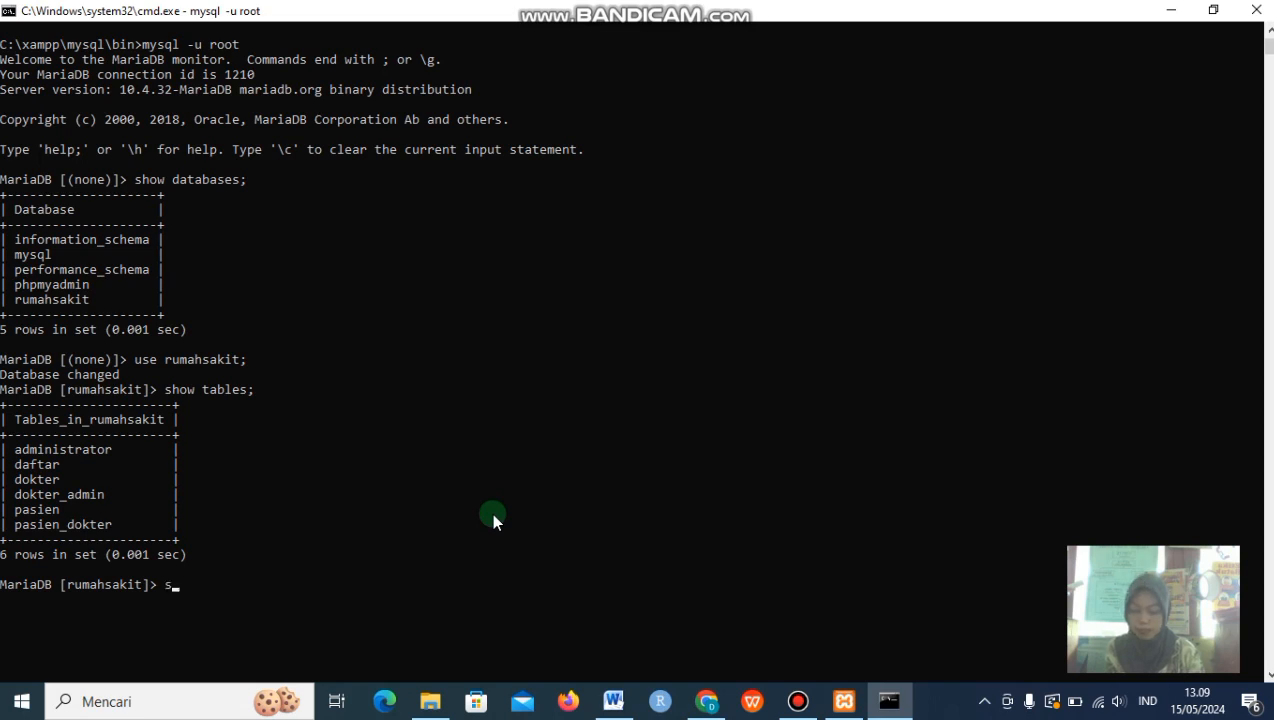
text(elect * from)
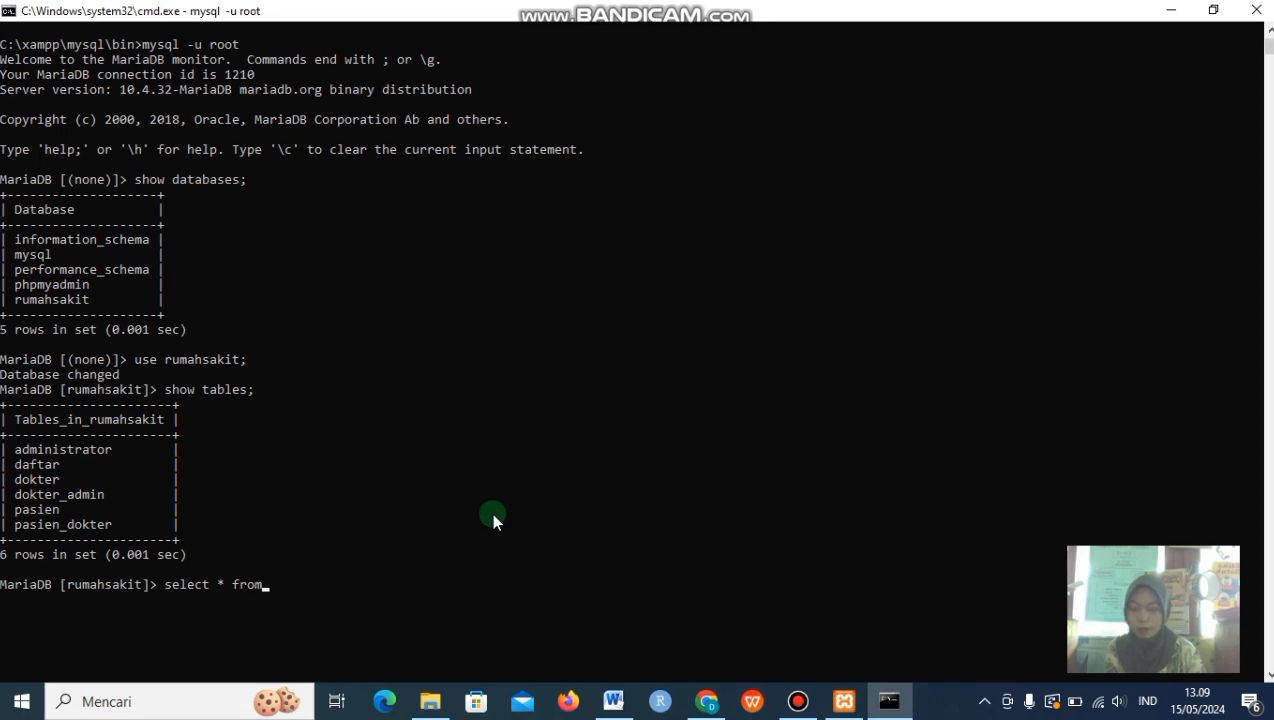
text( pa)
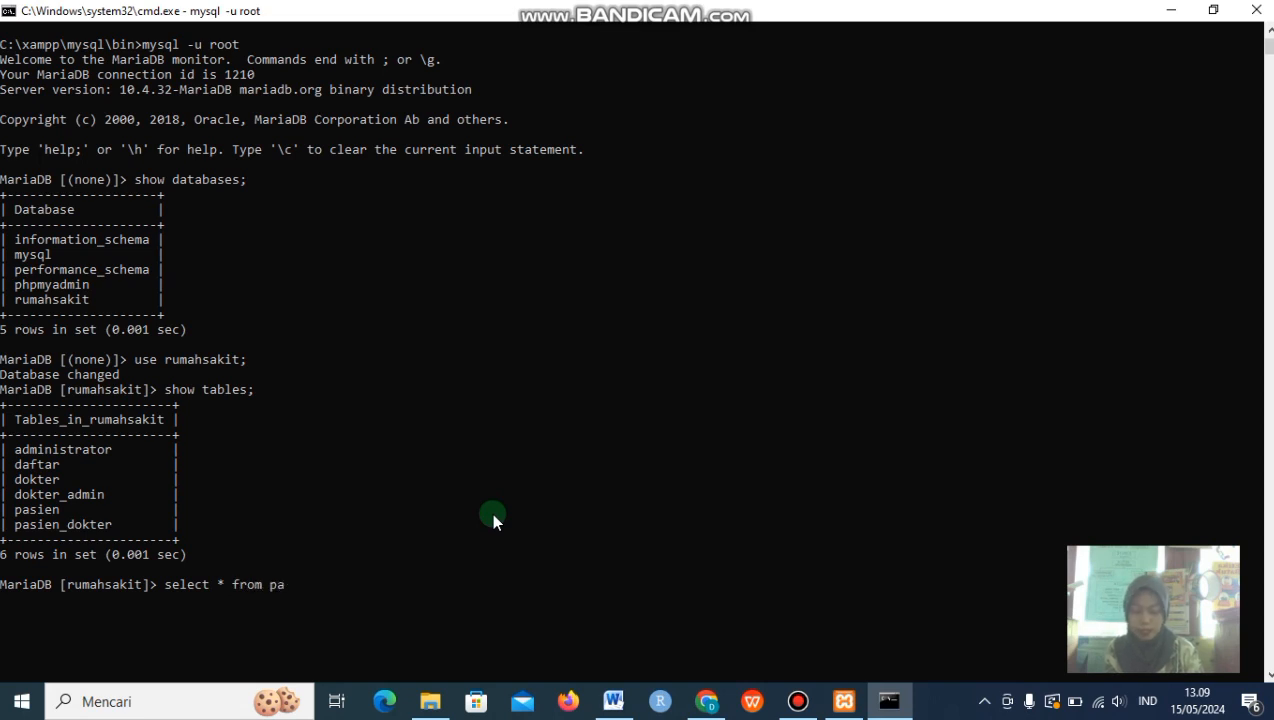
text(sien;)
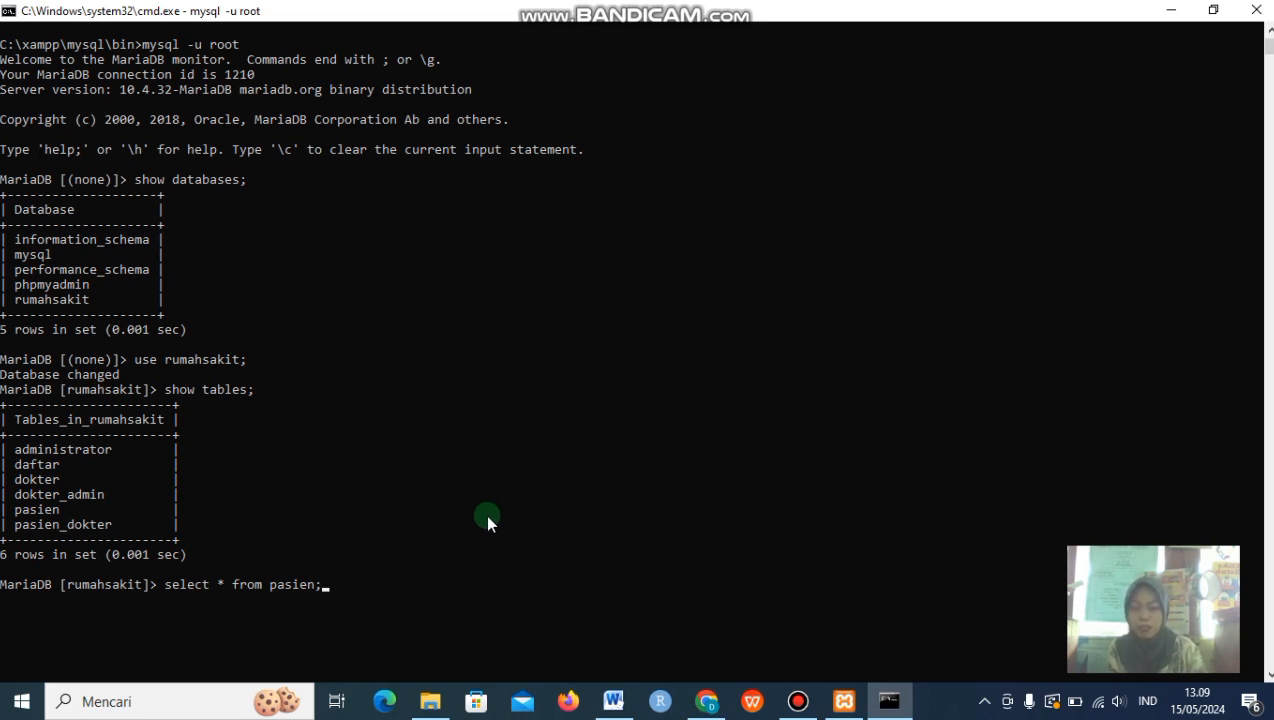
key(Return)
scroll(485, 525, down, 1)
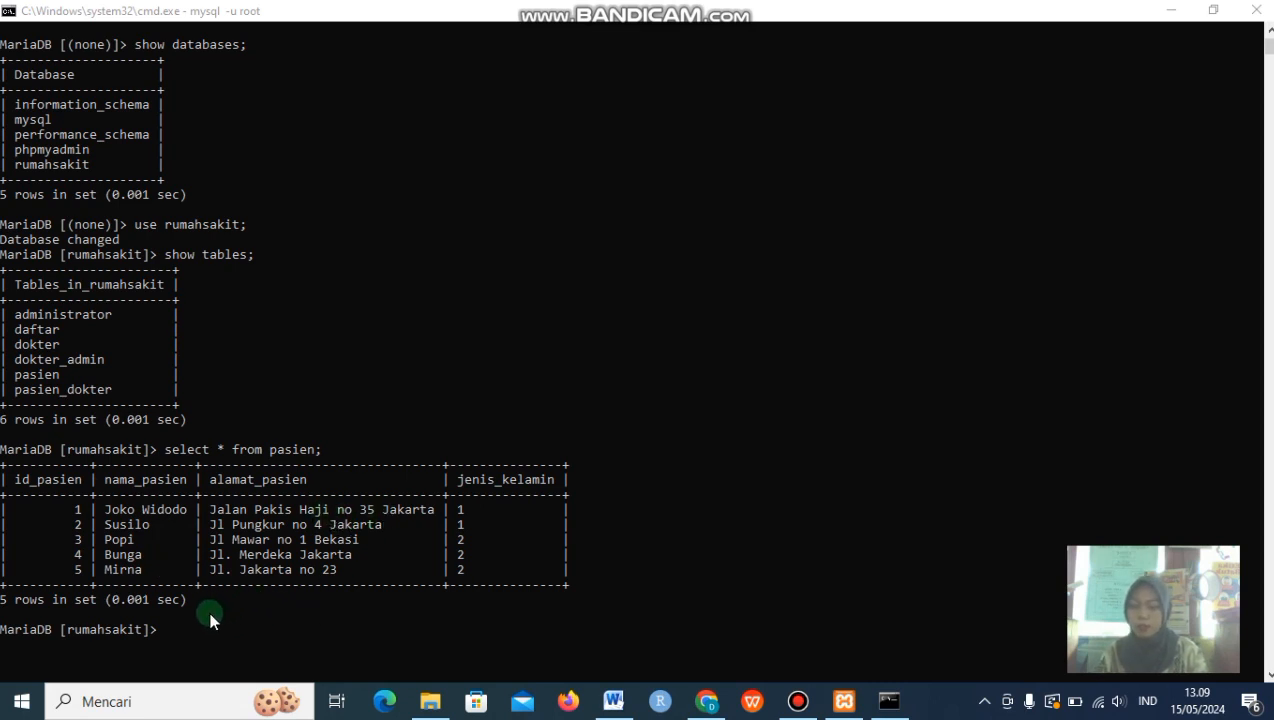
click(165, 628)
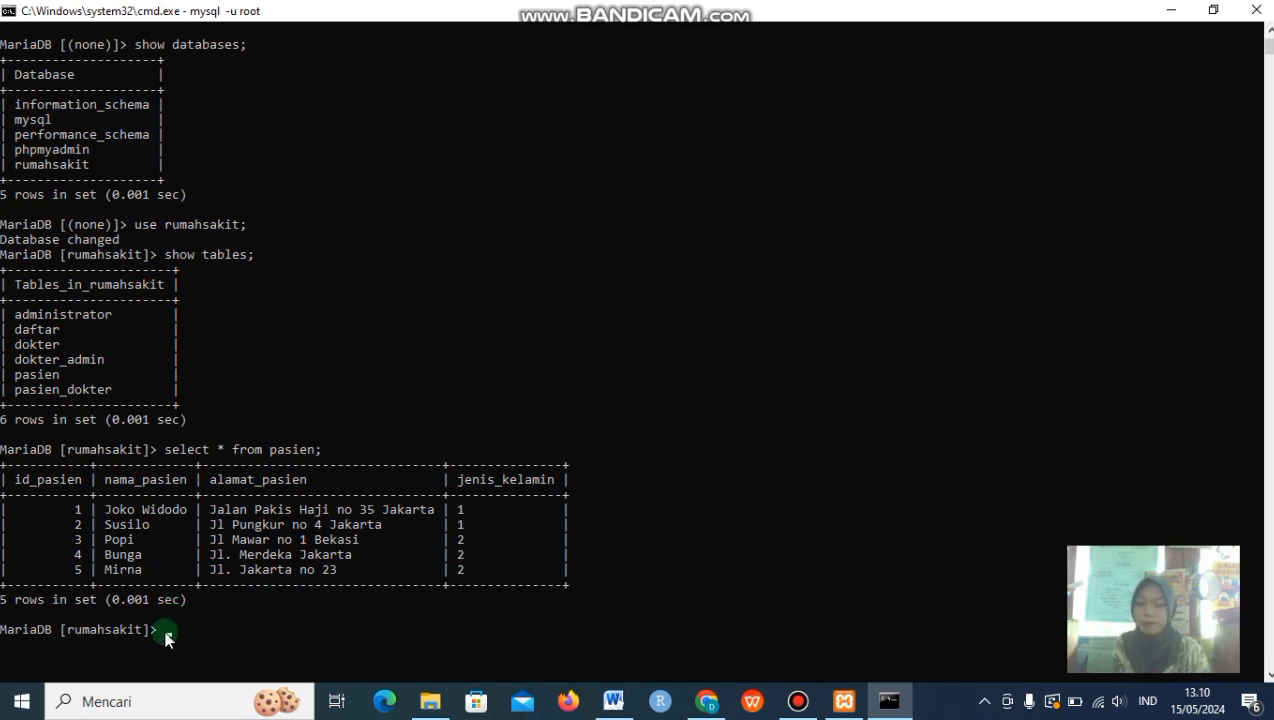
Run select nama_pasien, jenis_kelamin from pasien; to retrieve only the name and gender fields of all patients.
click(160, 628)
text(select )
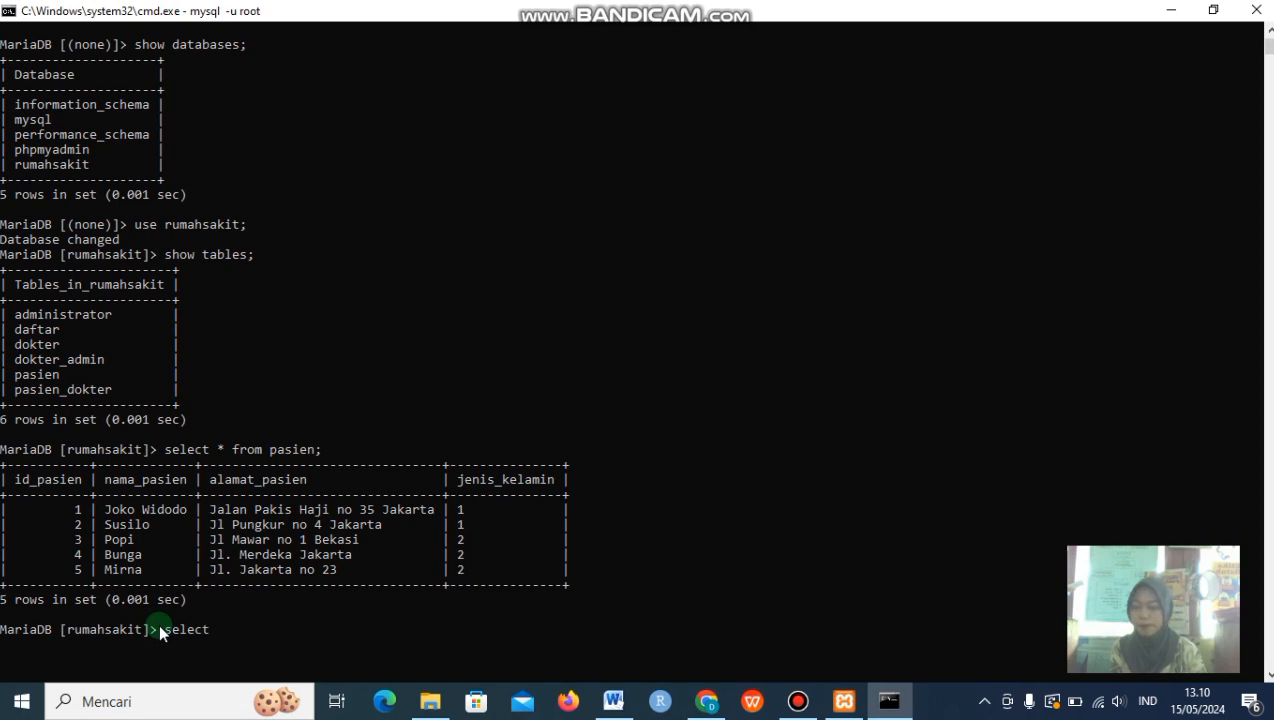
text(nama_p)
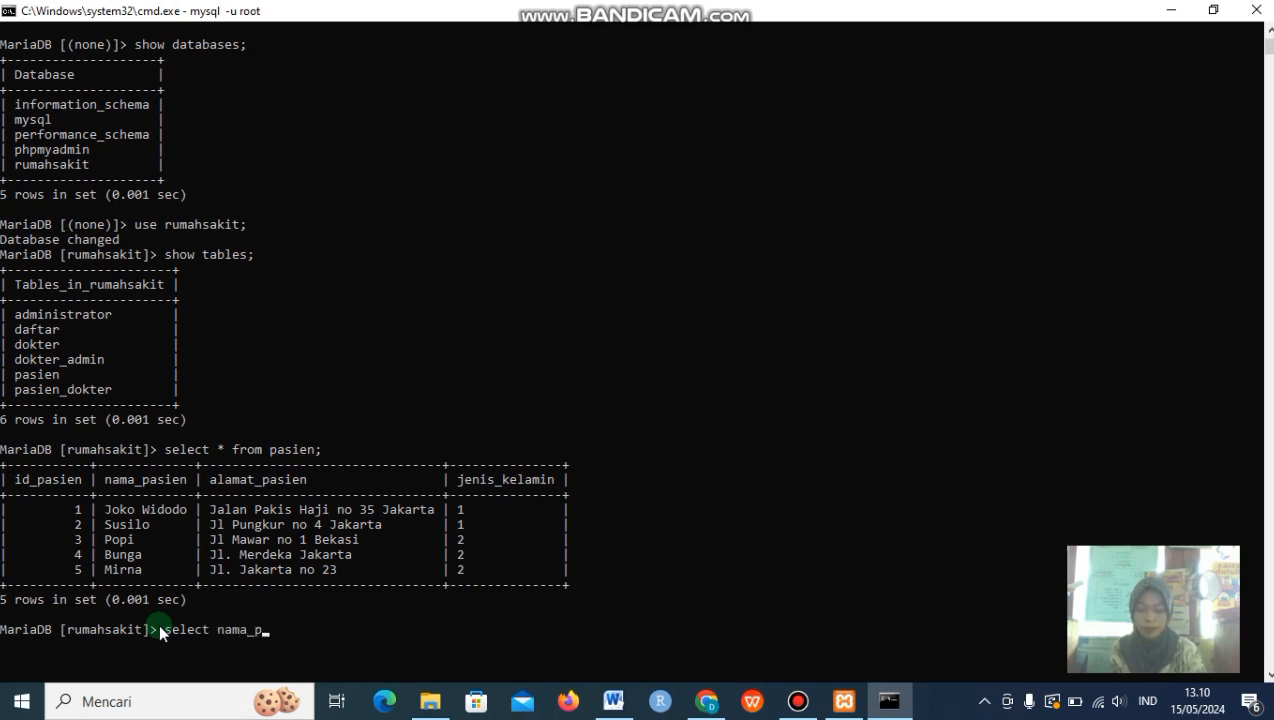
text(asien, jenis_)
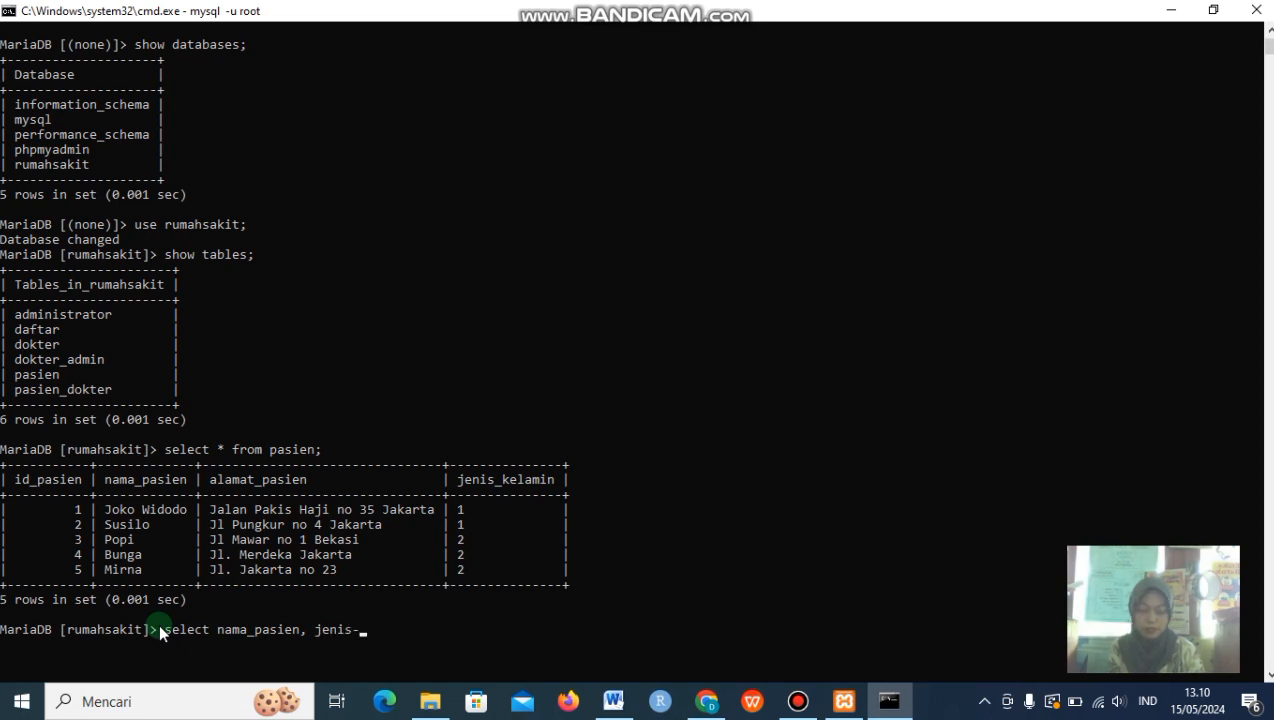
text(kelamin)
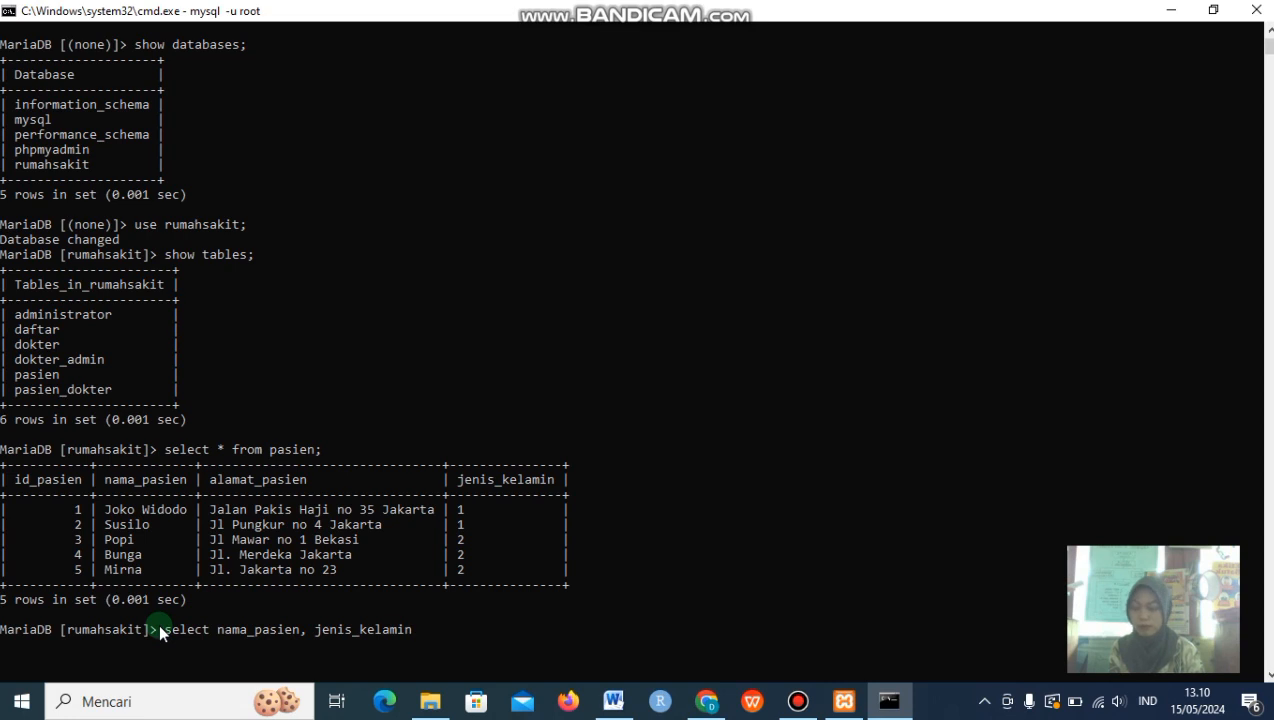
text( from pasien)
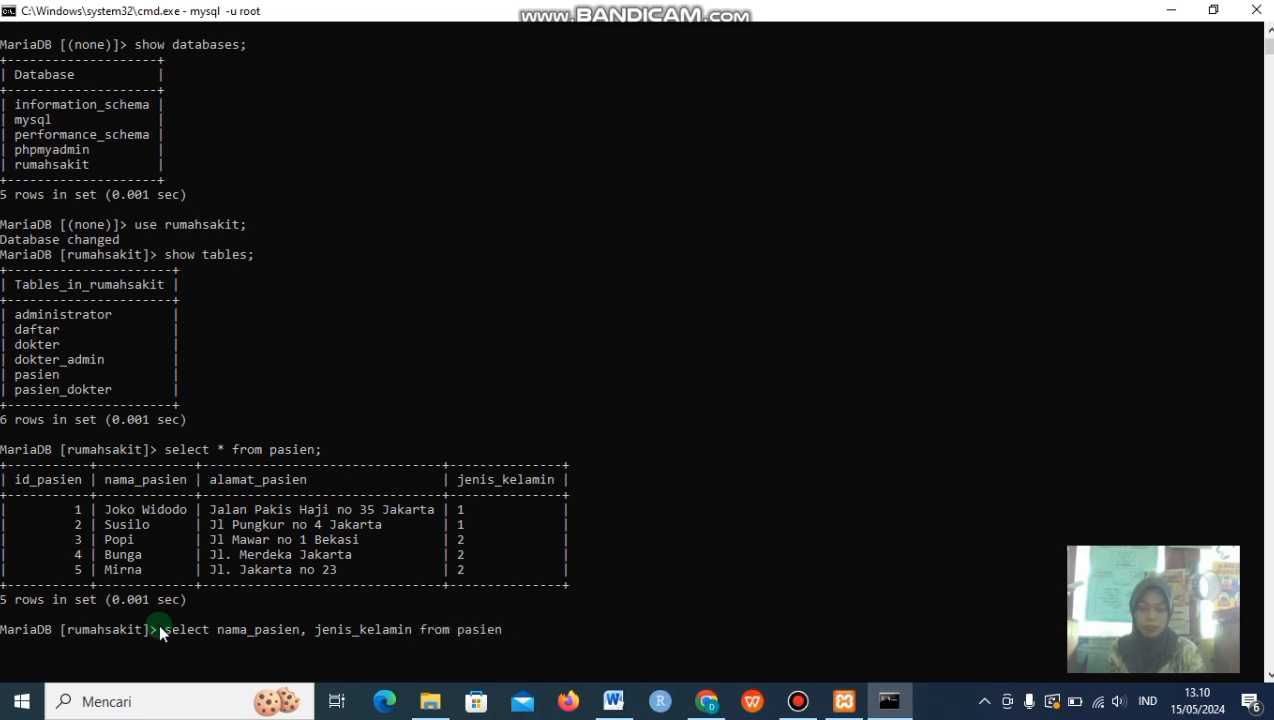
text(;)
scroll(158, 622, down, 4)
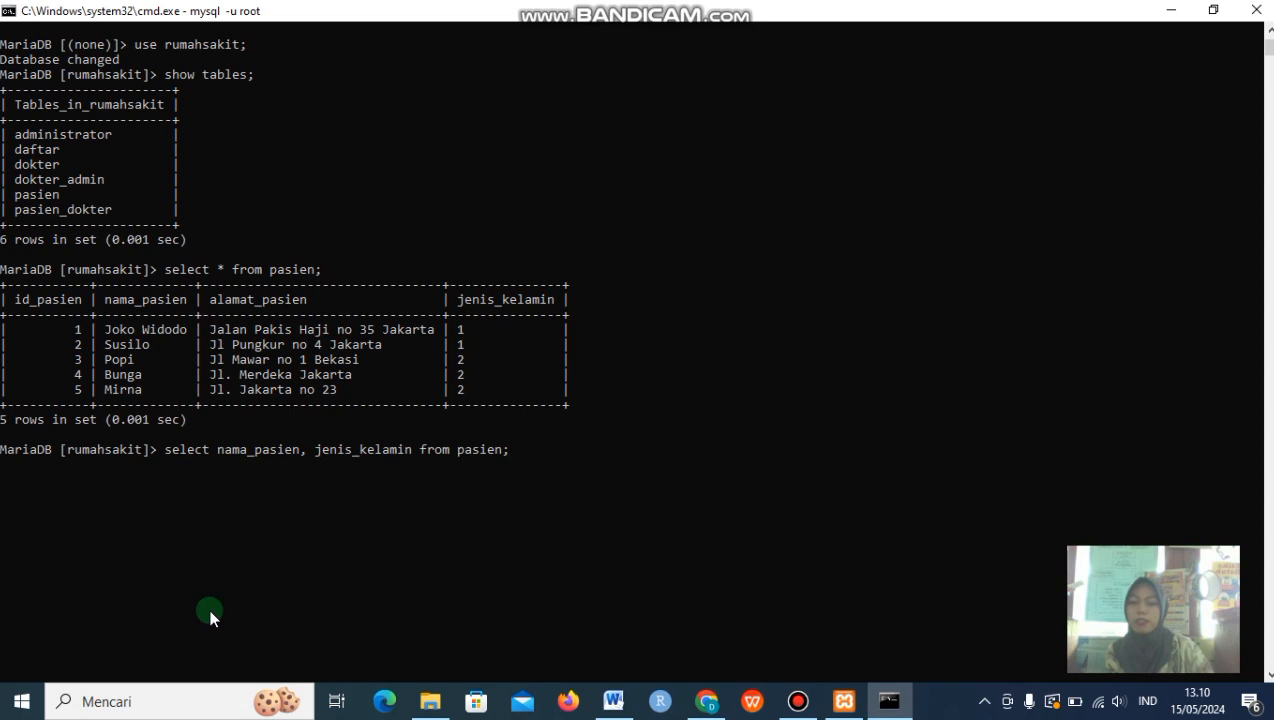
key(Return)
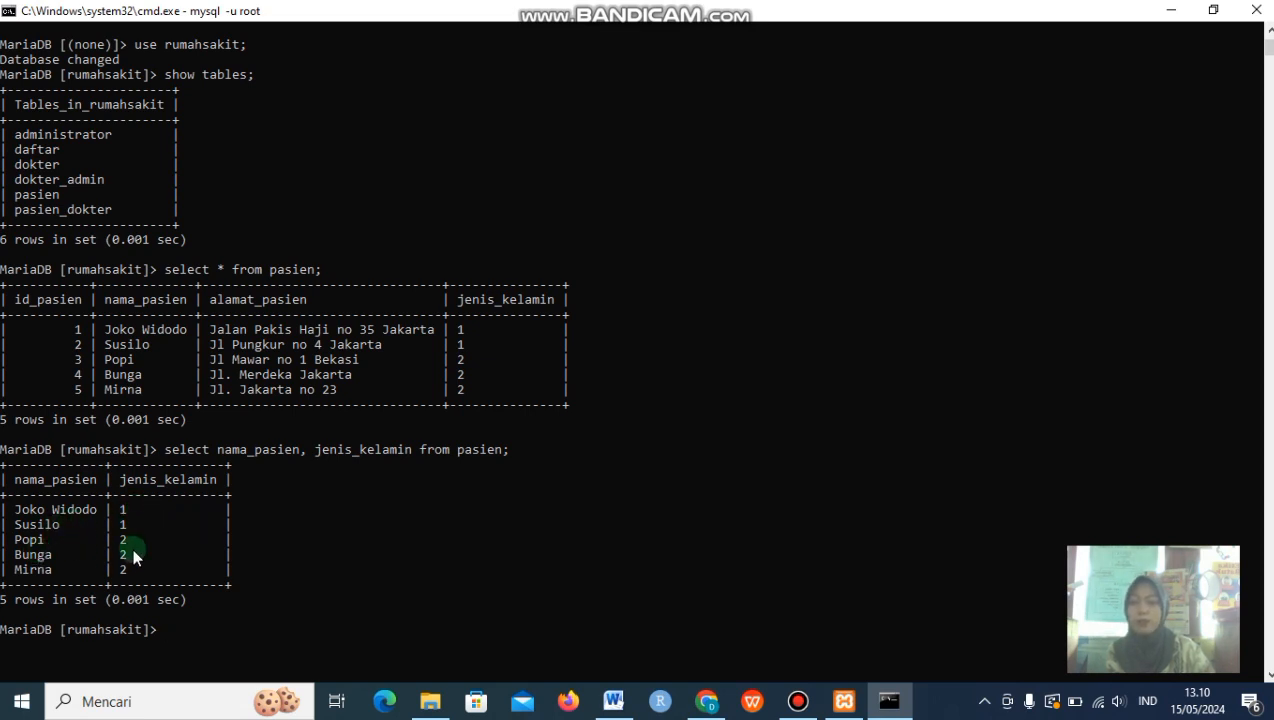
Try to run select nam_pasien, jenis_kelamin from pasien where jenis_kelamin='1'; to filter the patients by gender code 1.
scroll(251, 589, down, 3)
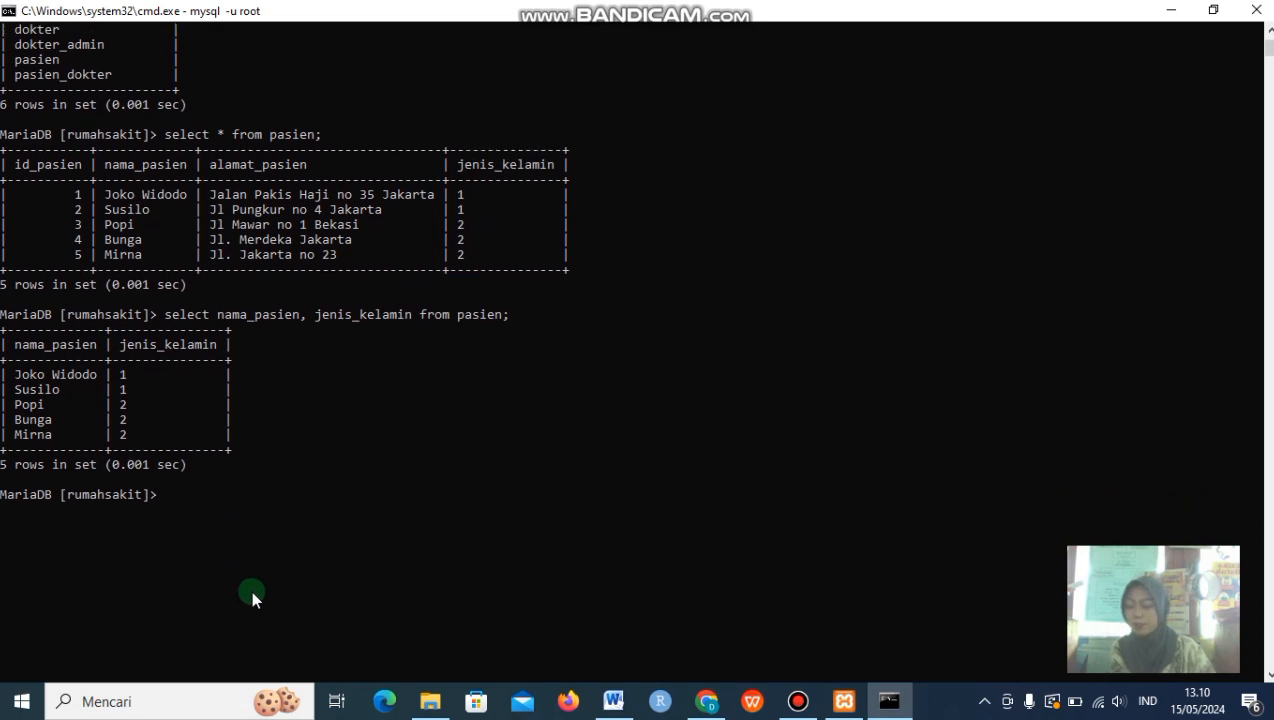
text(select)
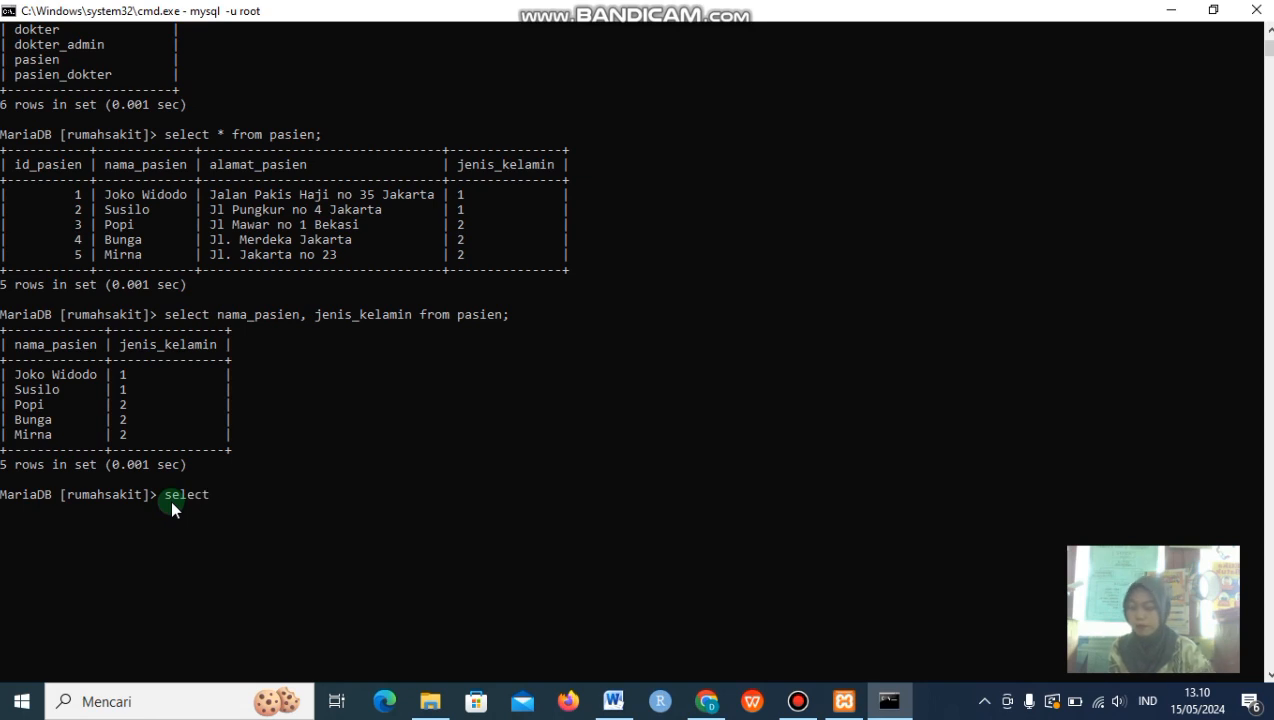
text( nam)
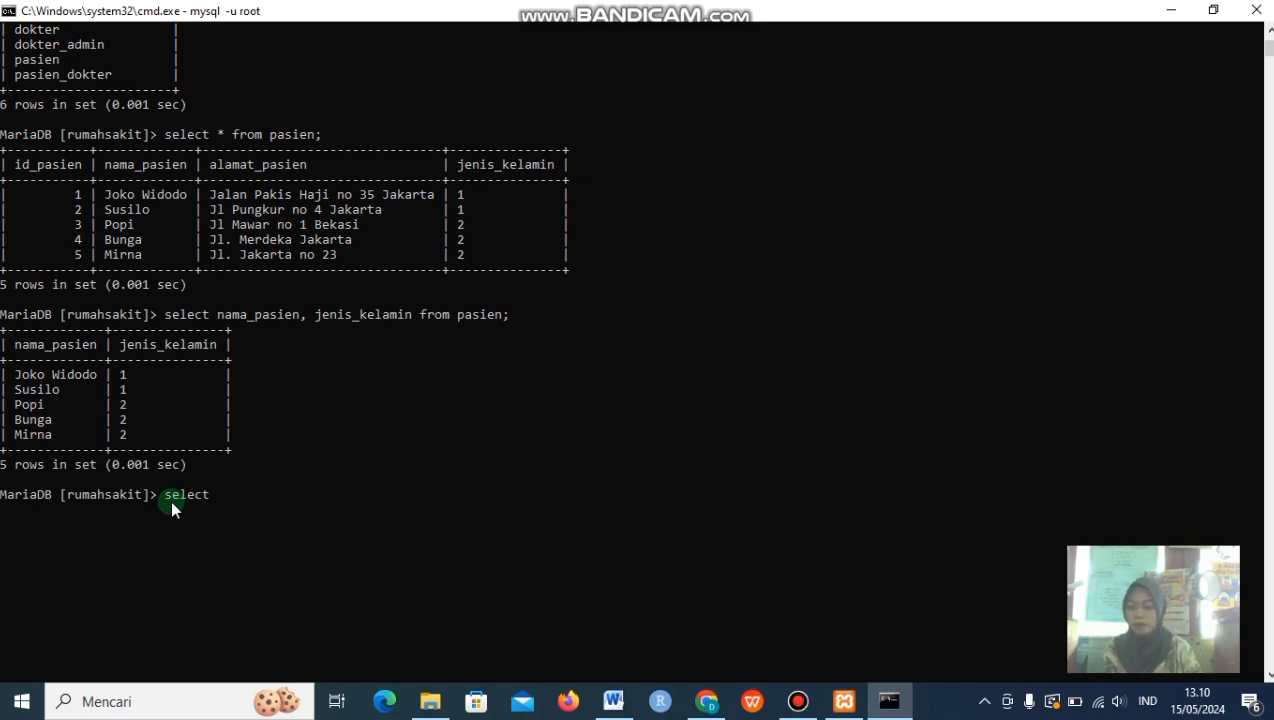
text(_pasie)
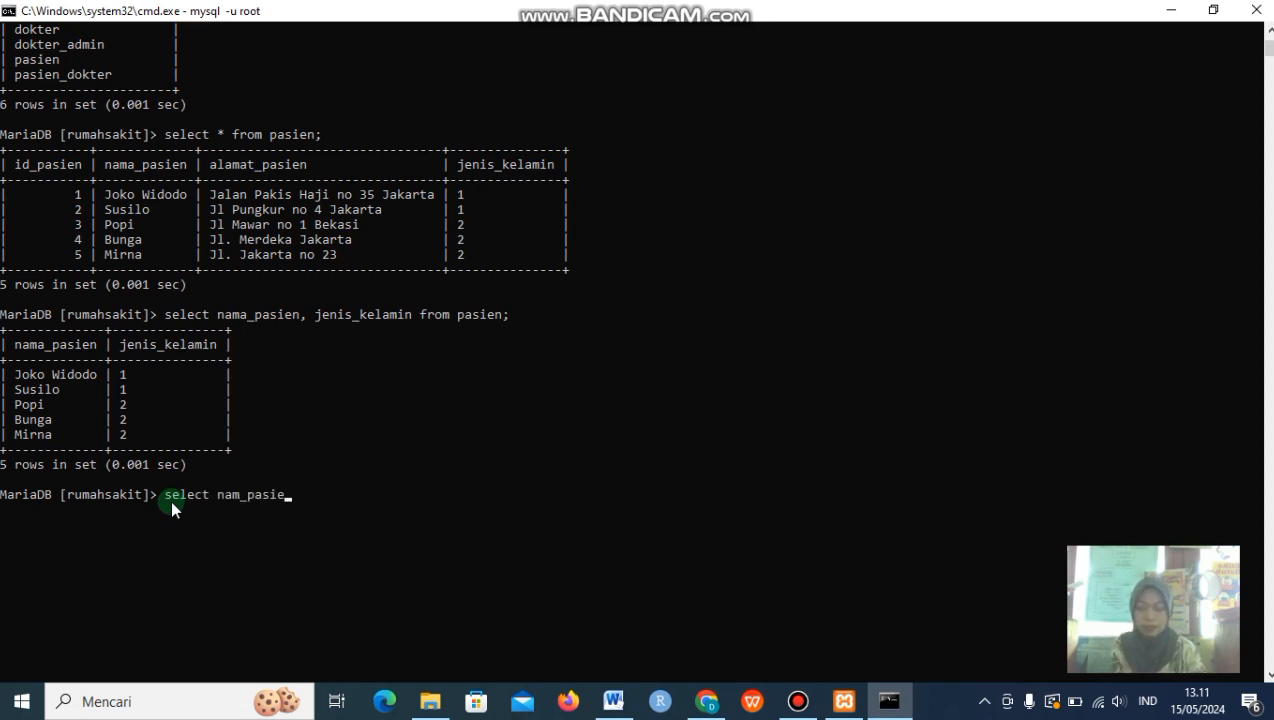
text(n, )
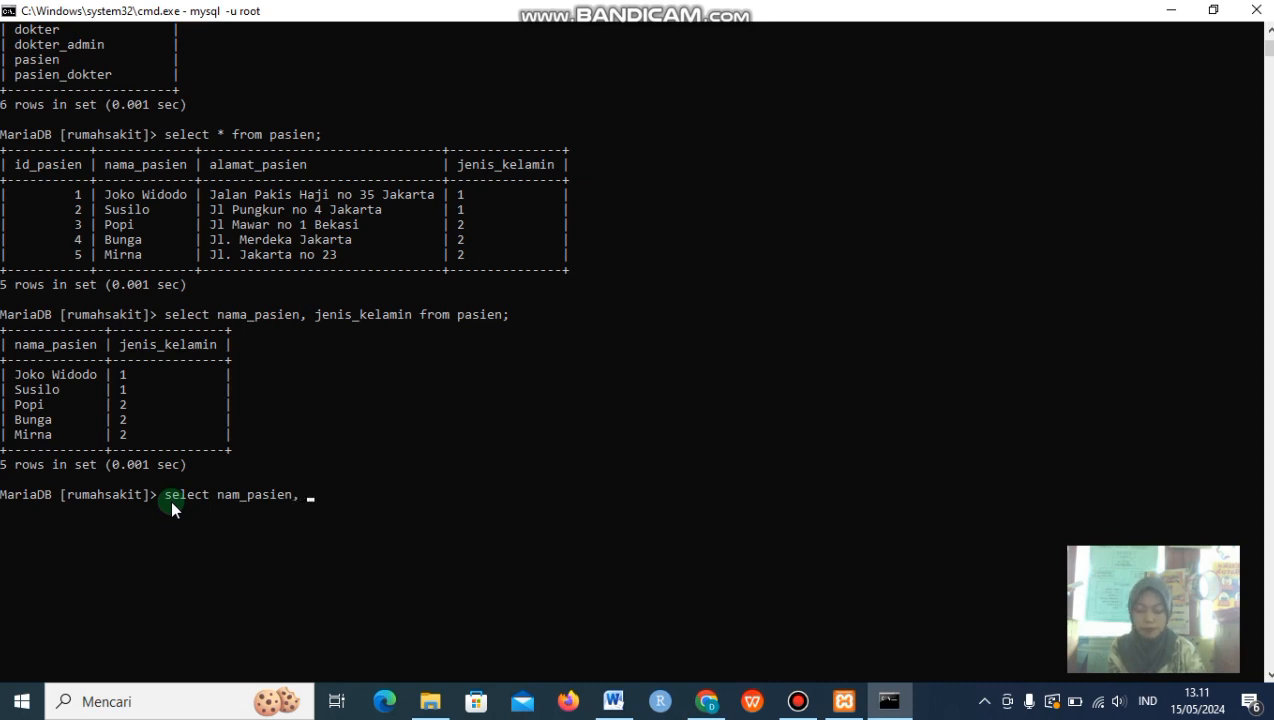
text(jenis_ke)
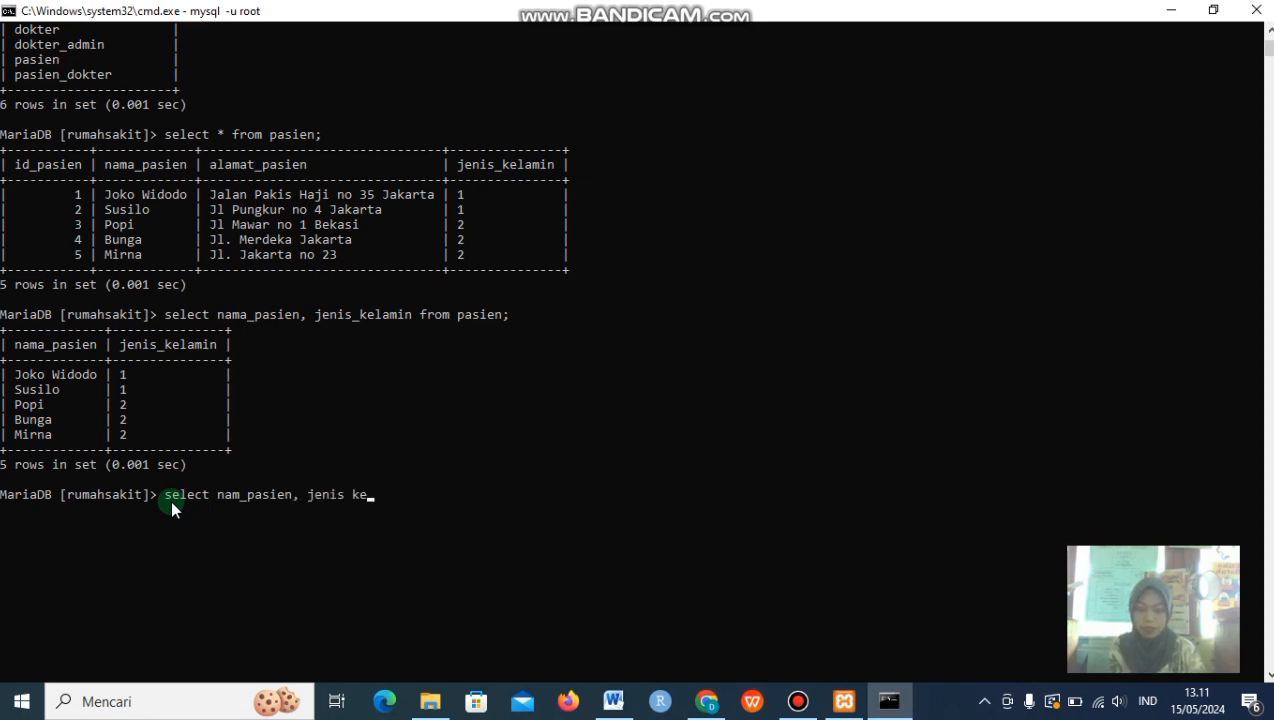
key(BackSpace)
key(BackSpace)
key(BackSpace)
text(_kelamin)
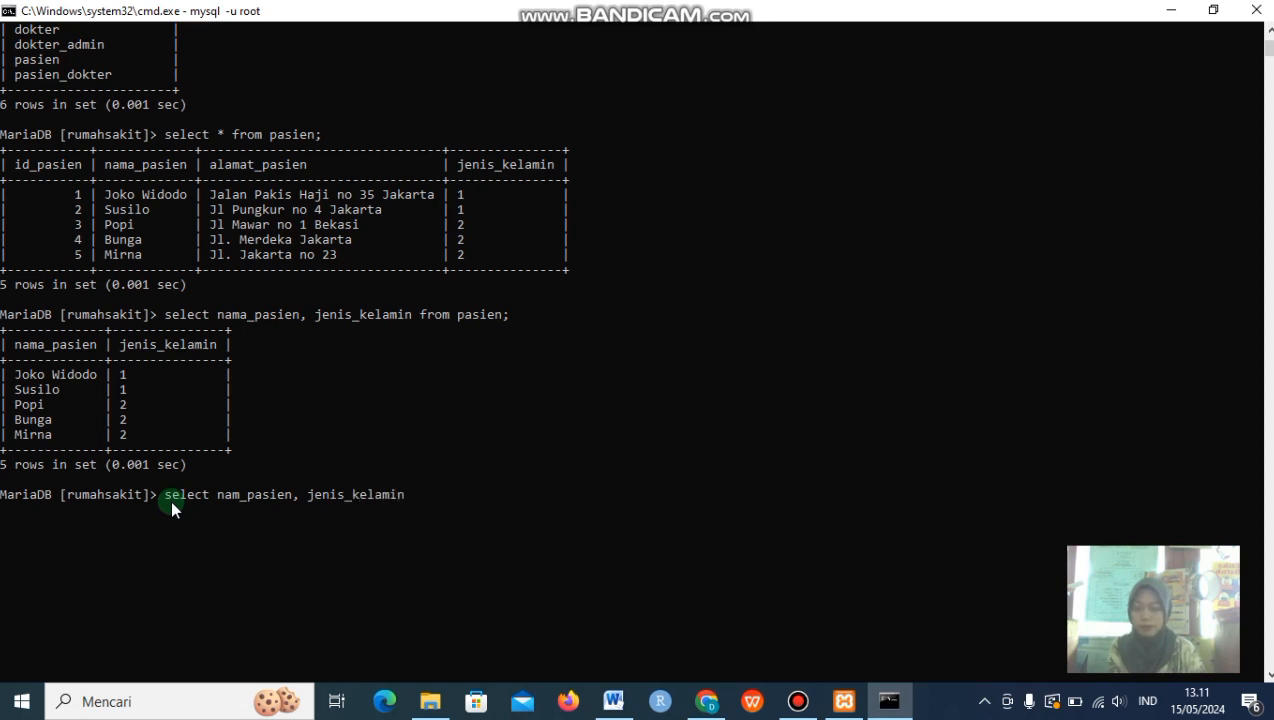
text( from)
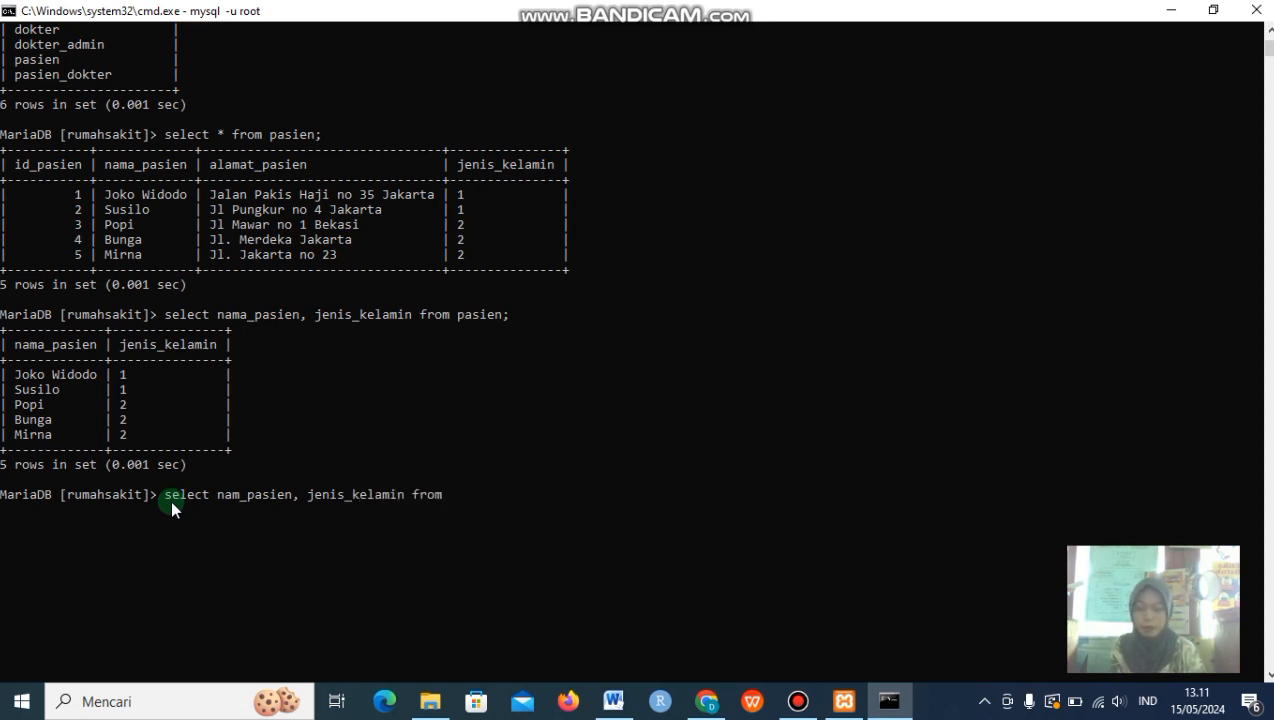
text( pasien where)
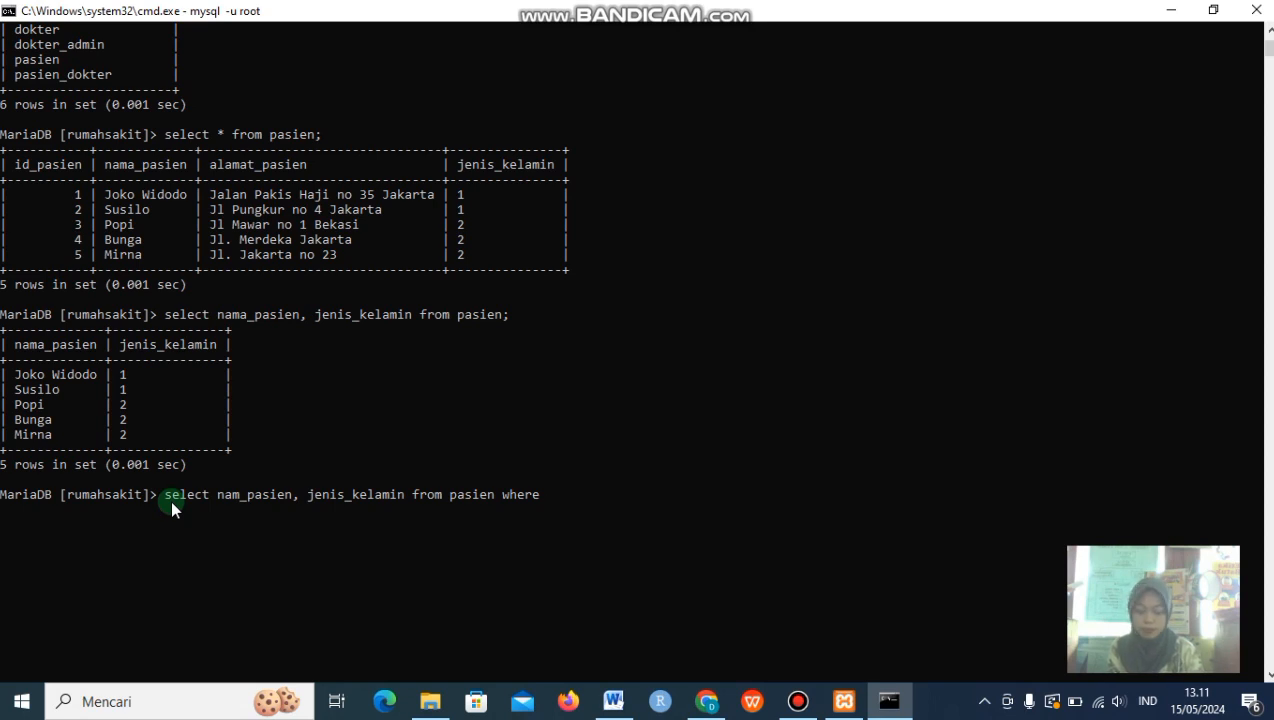
text(jenis_kelamin)
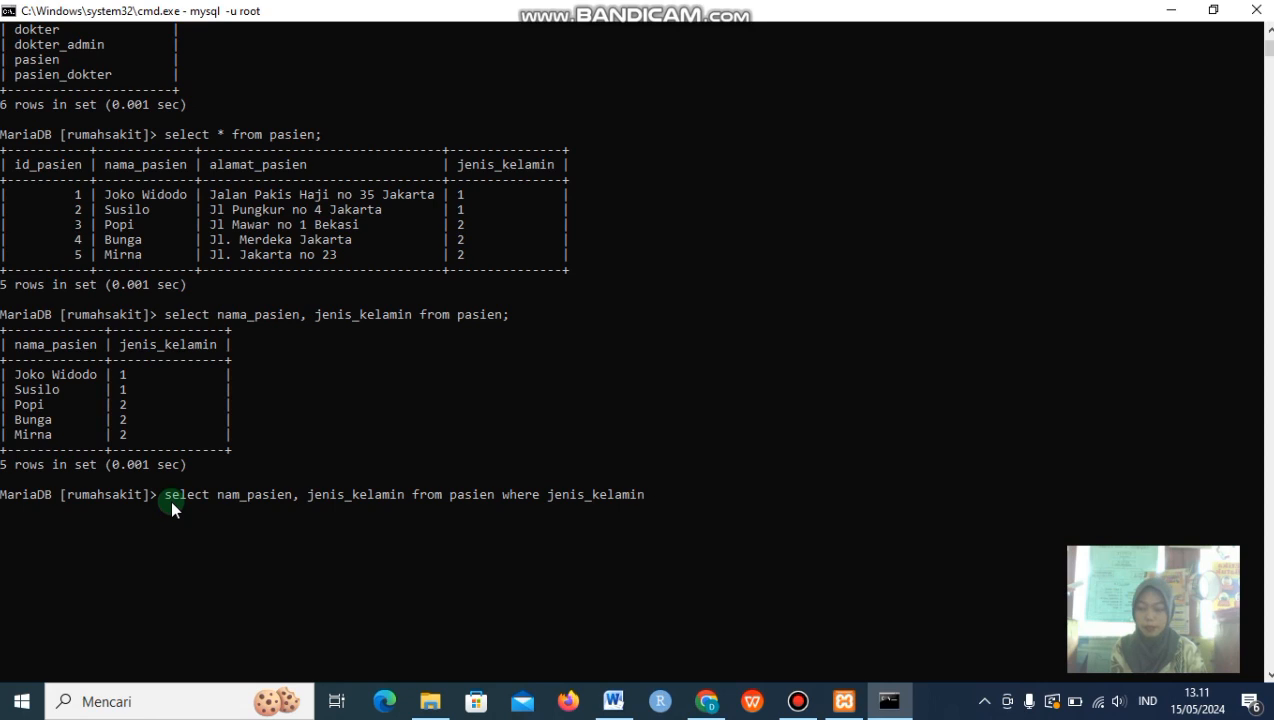
text(='1)
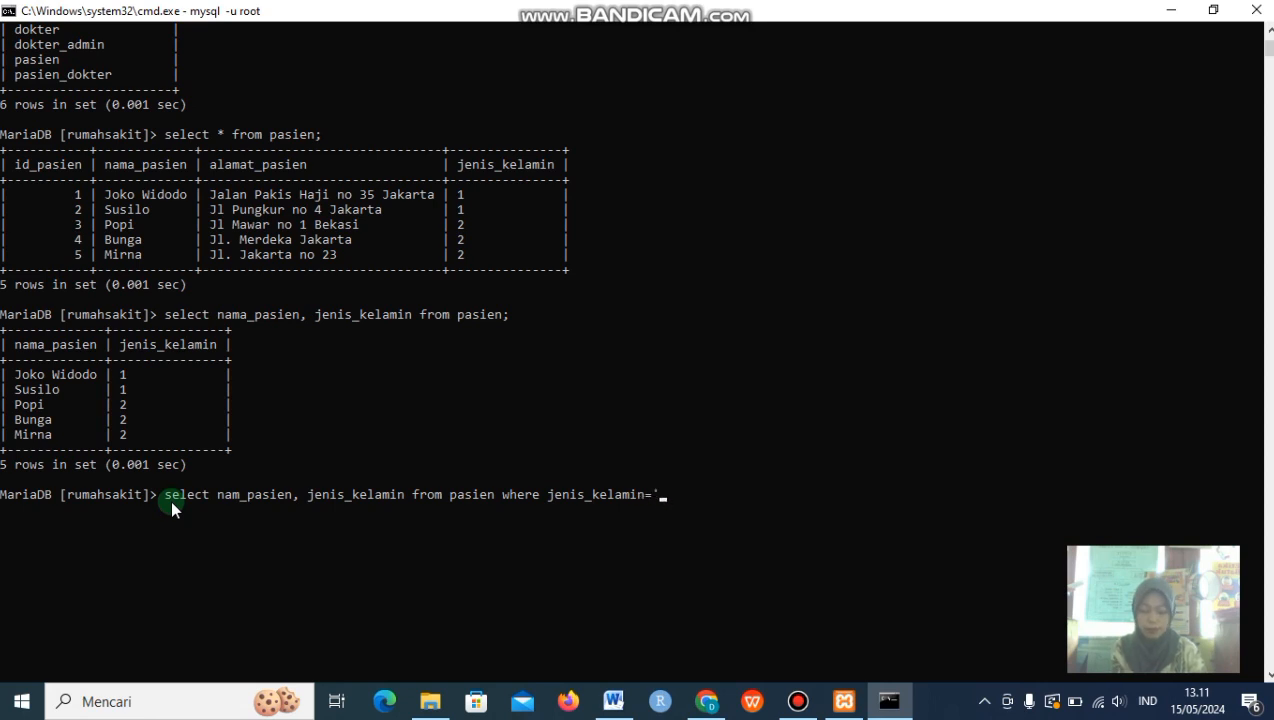
text(';)
key(Return)
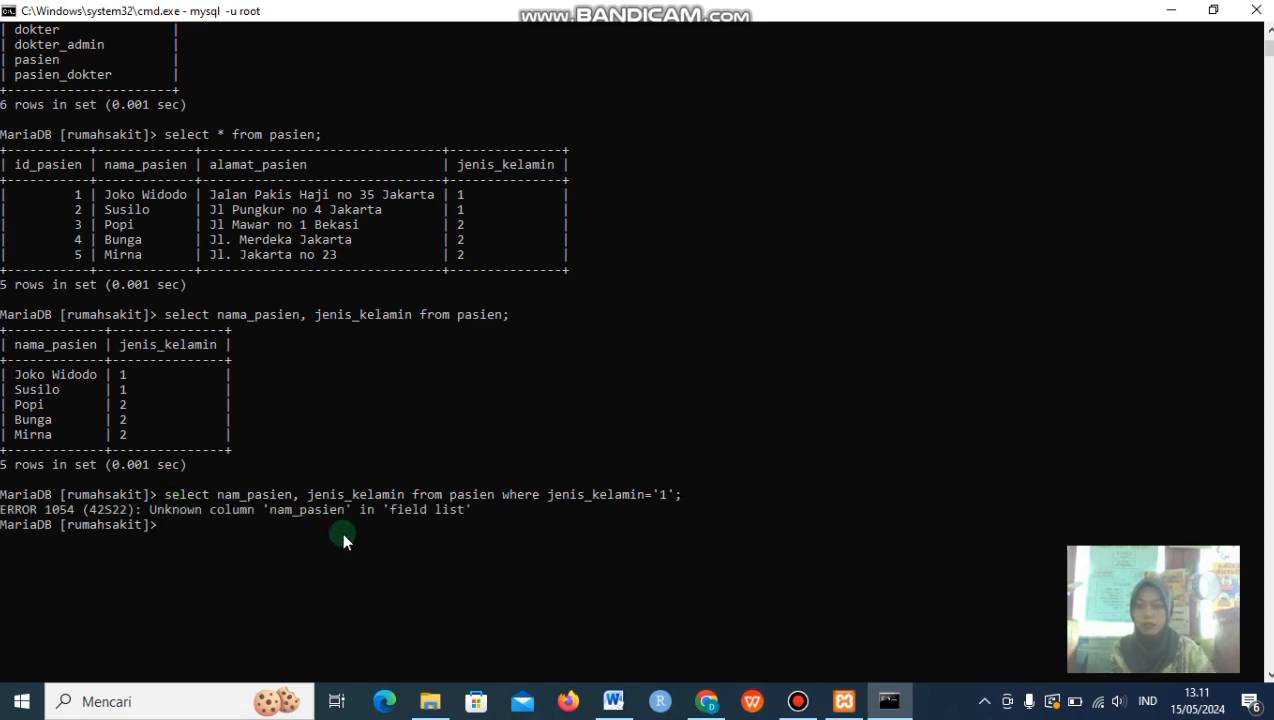
Run select nama_pasien, jenis_kelamin from pasien where jenis_kelamin='1'; with the name field spelled correctly.
click(242, 494)
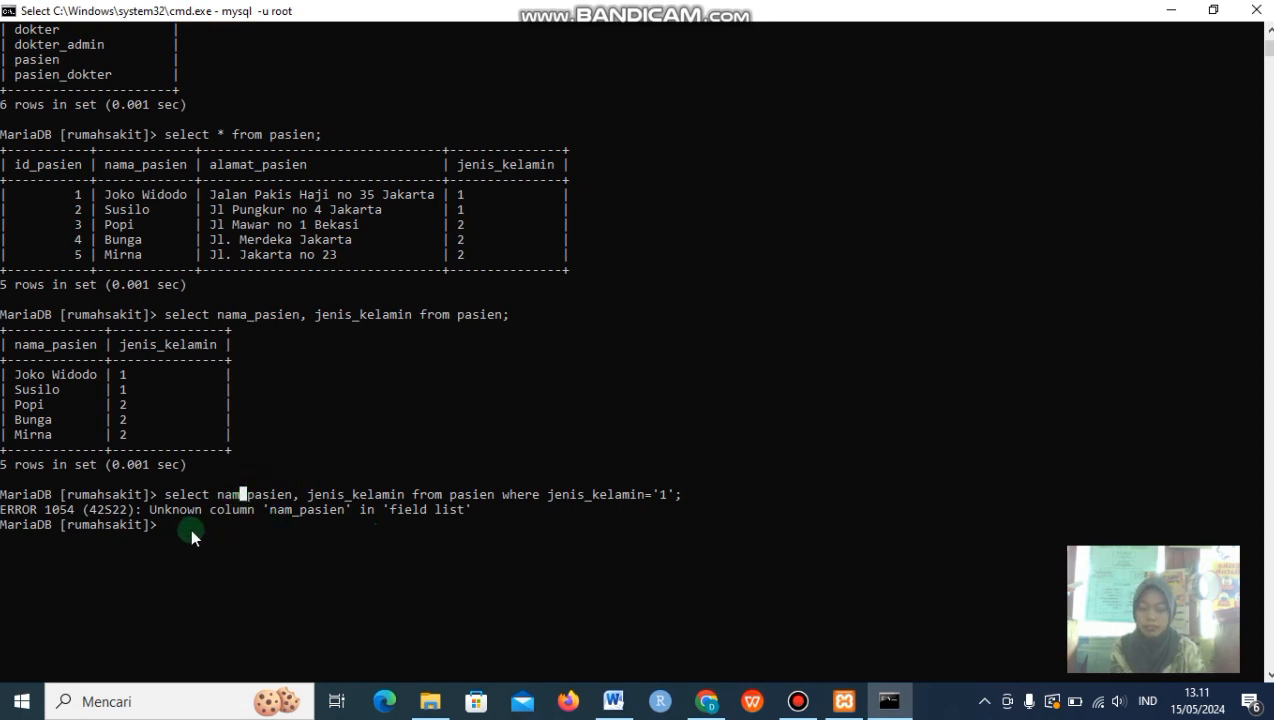
text(select)
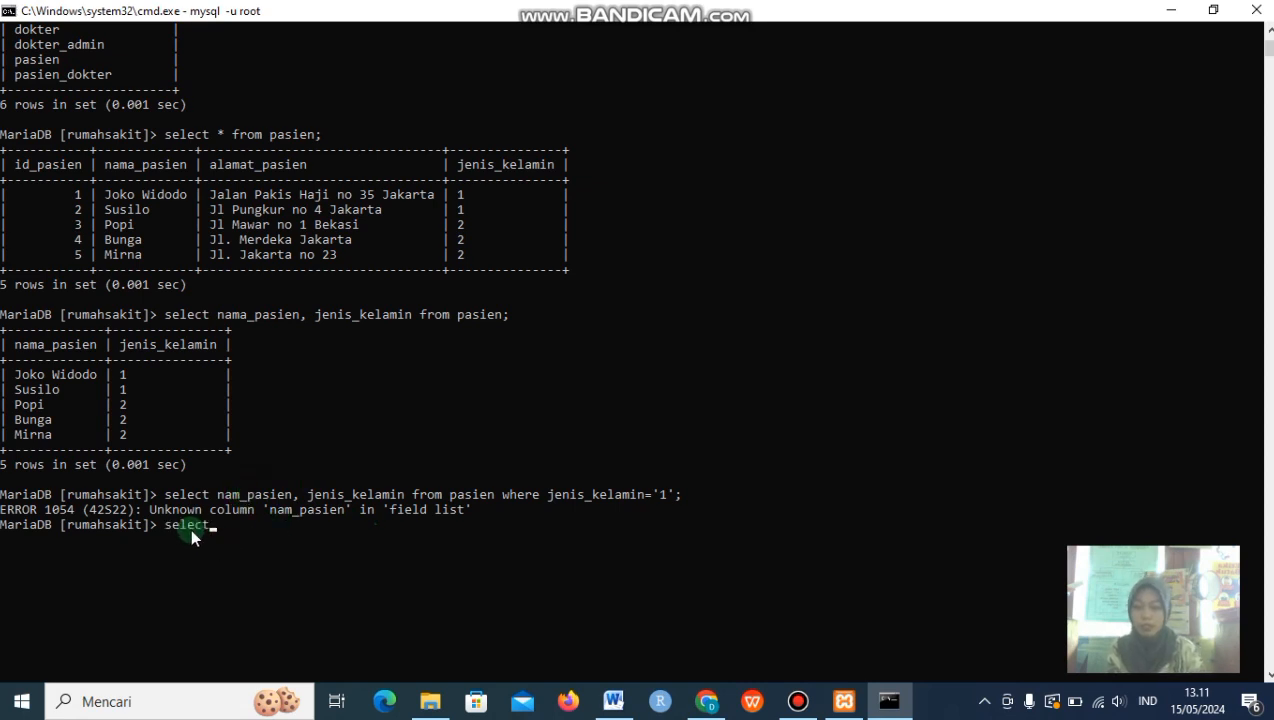
text( nama_p)
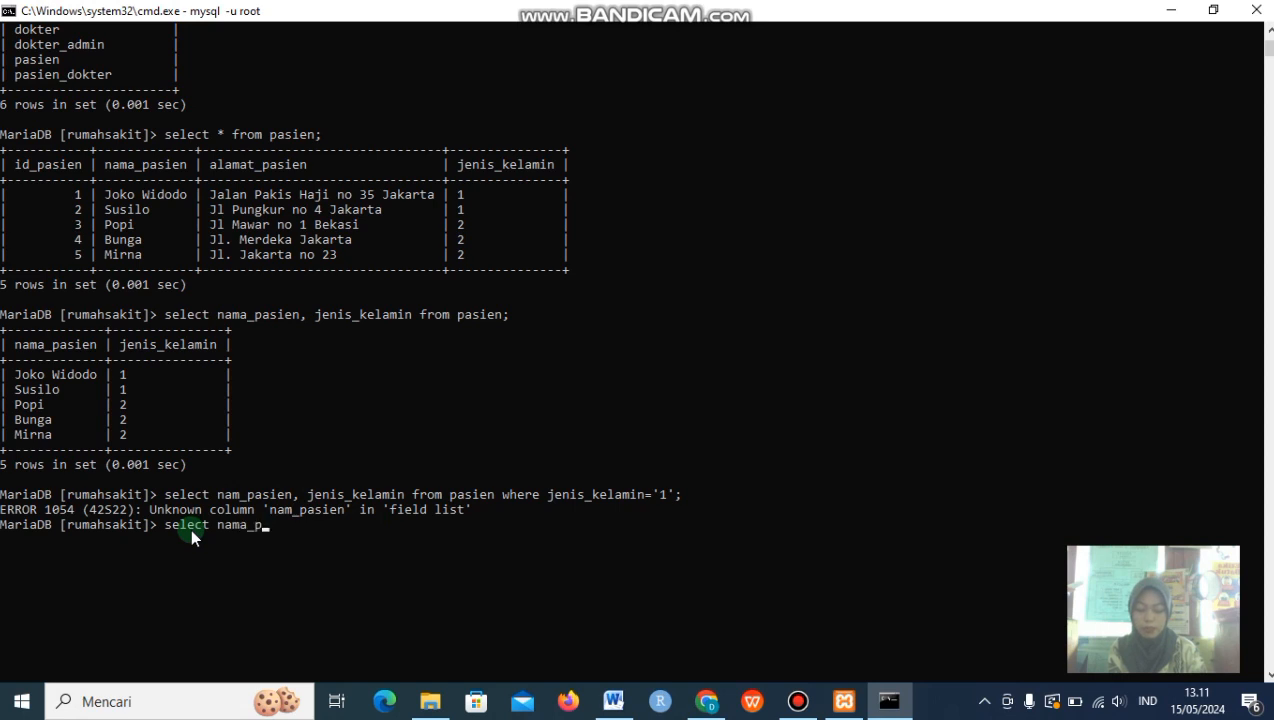
text(asien, jenis_k)
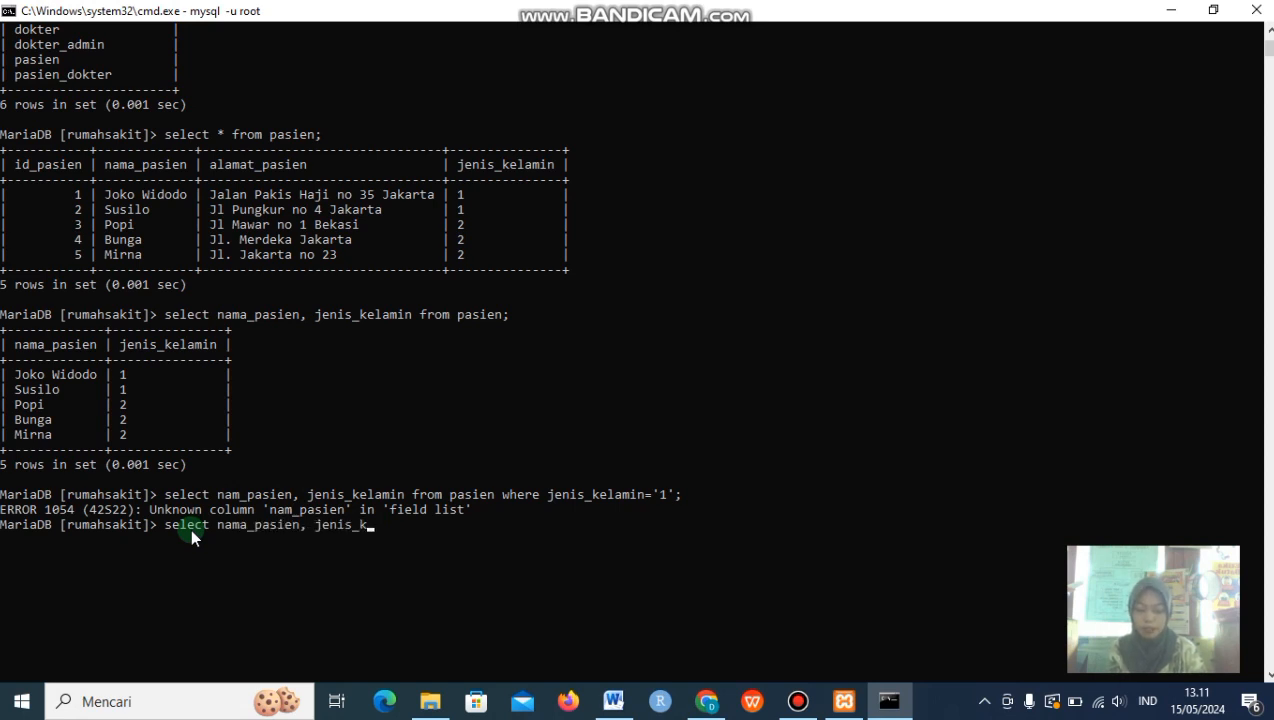
text(elamin f)
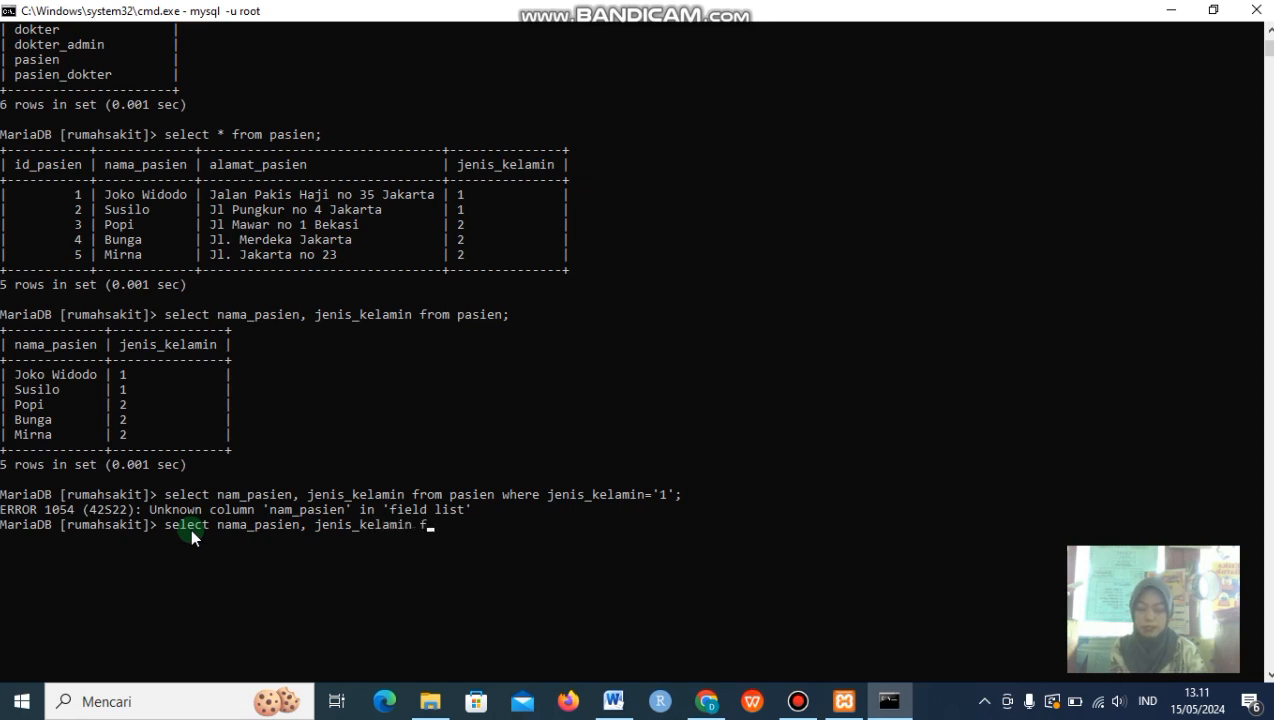
text(rom pasien whe)
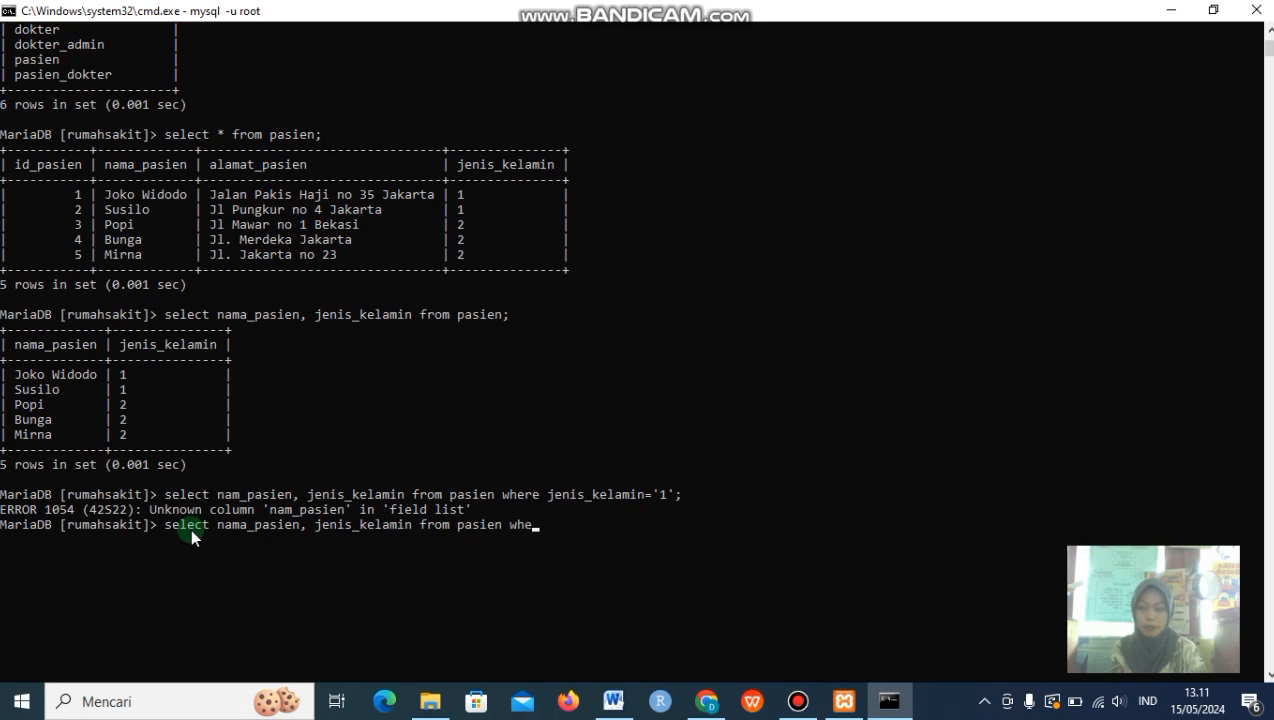
text(re jenis_kelamin)
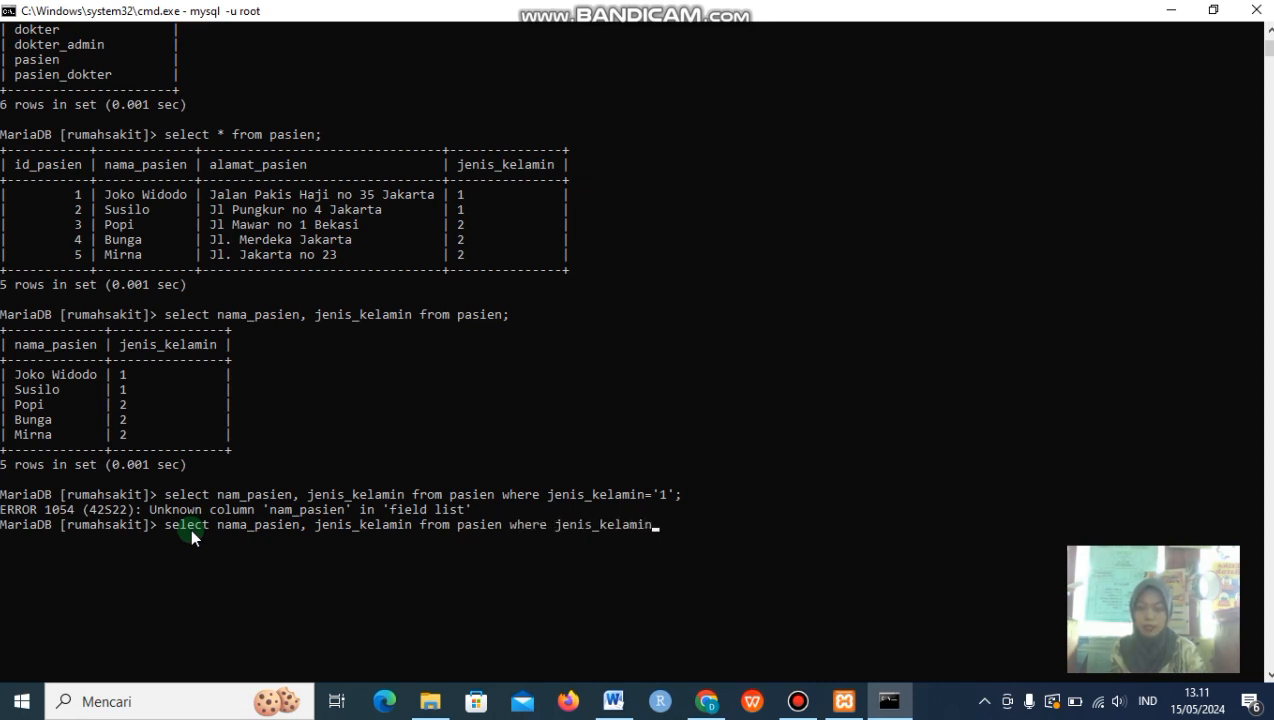
text(=)
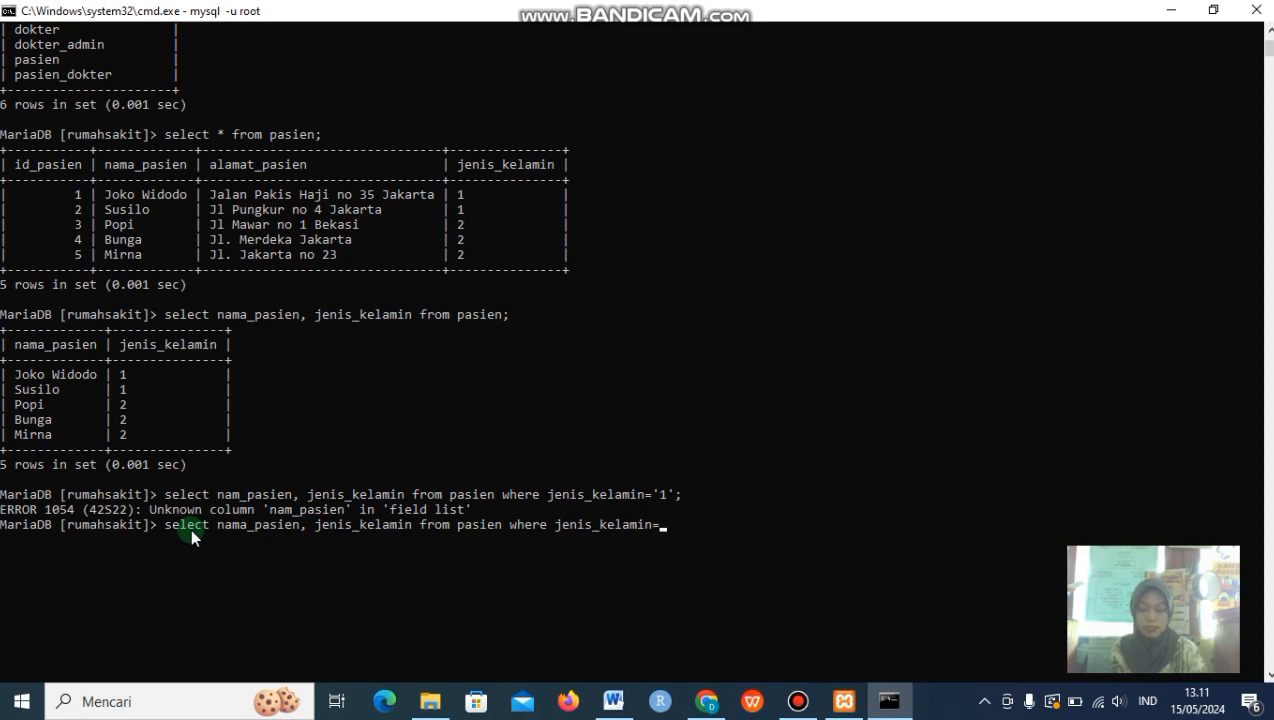
text('1';)
key(Return)
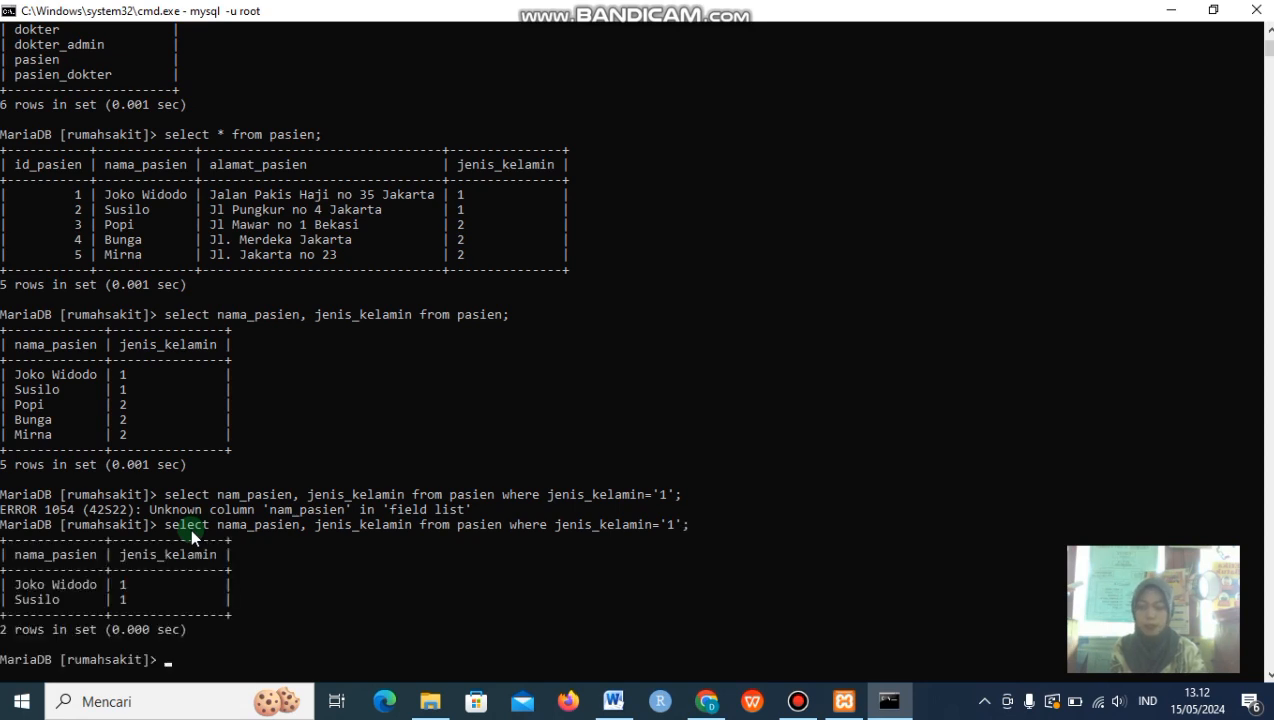
Write the query select nama_pasien, jenis_kelamin from pasien where janis_kelamin='2'; at the MariaDB prompt.
scroll(190, 528, down, 1)
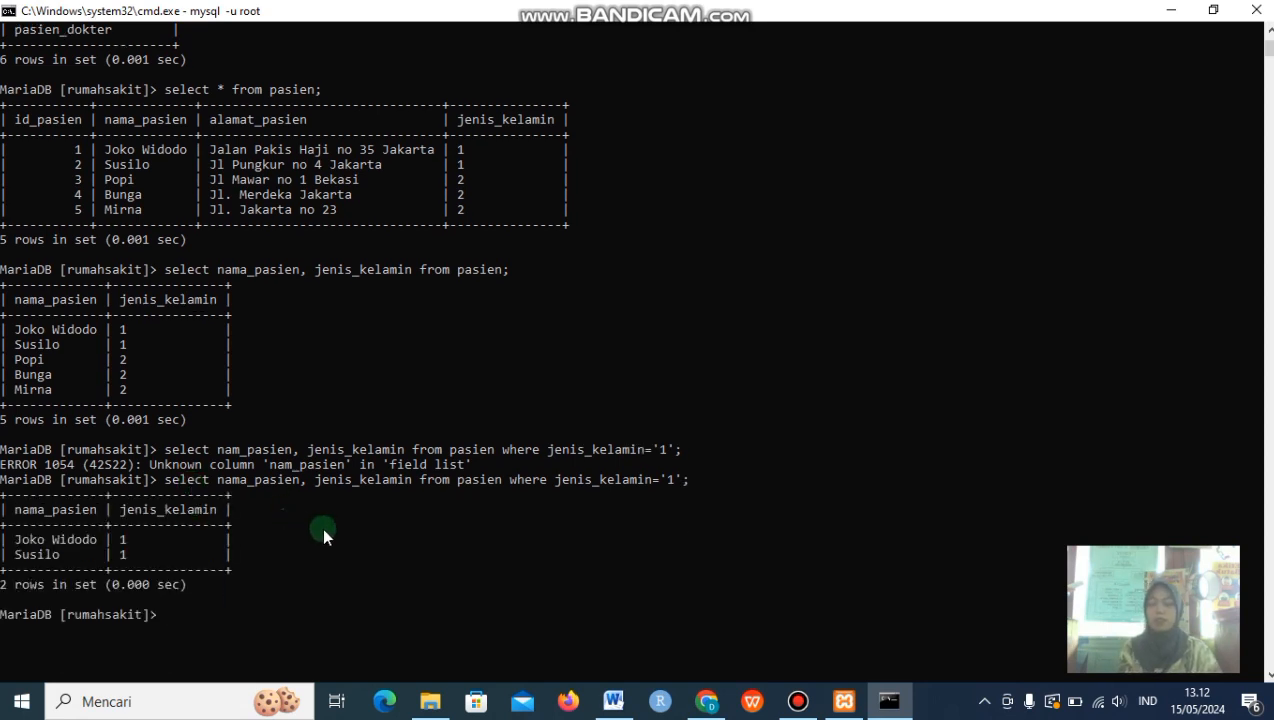
scroll(322, 527, down, 3)
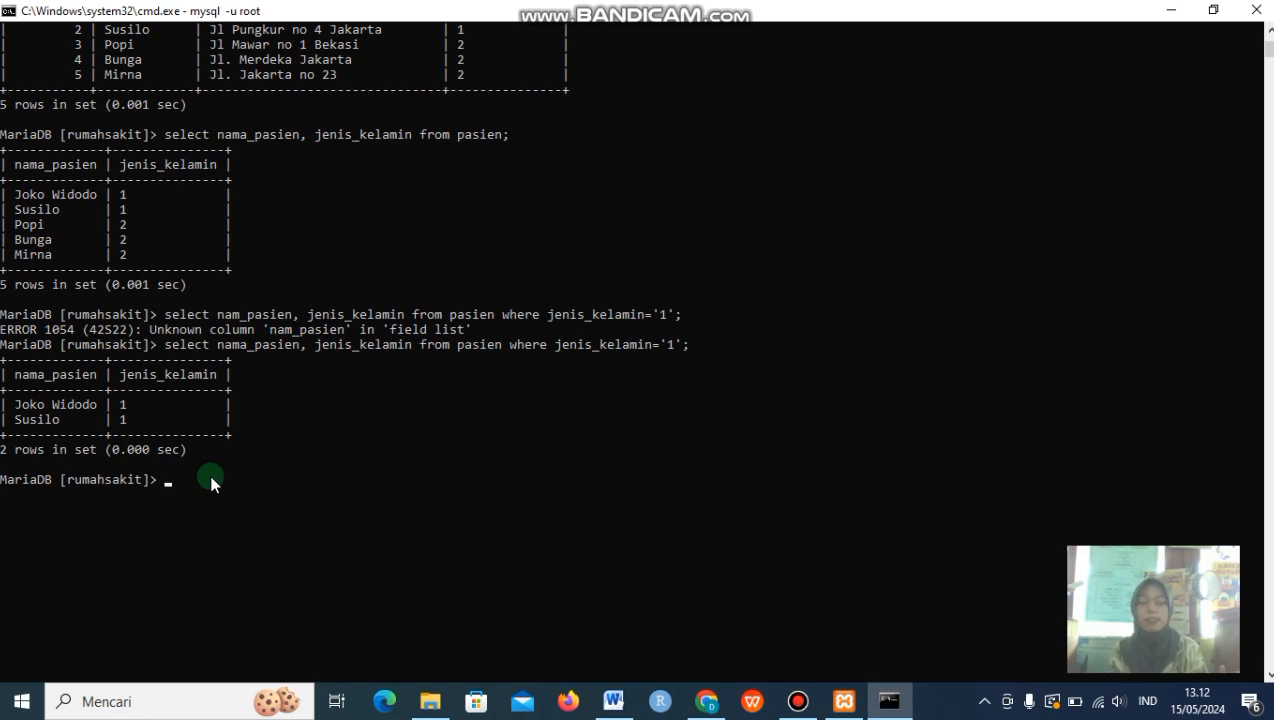
text(s)
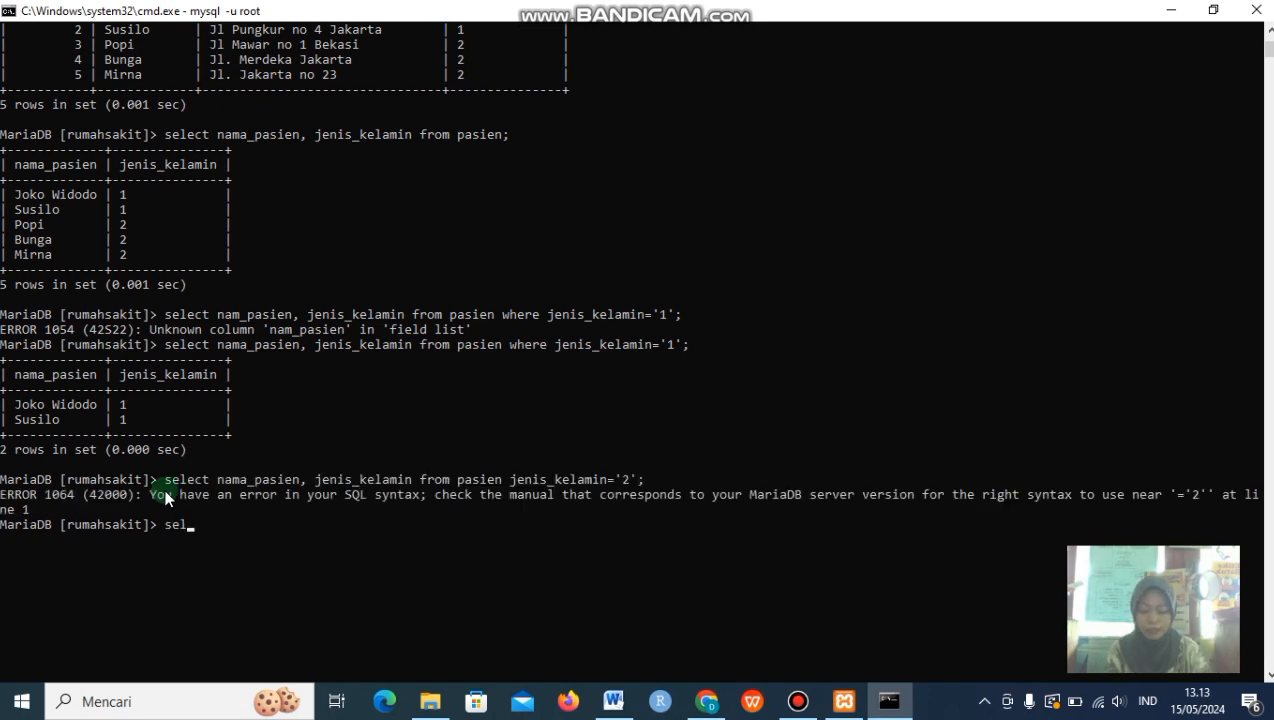
text(ect nama_pasie)
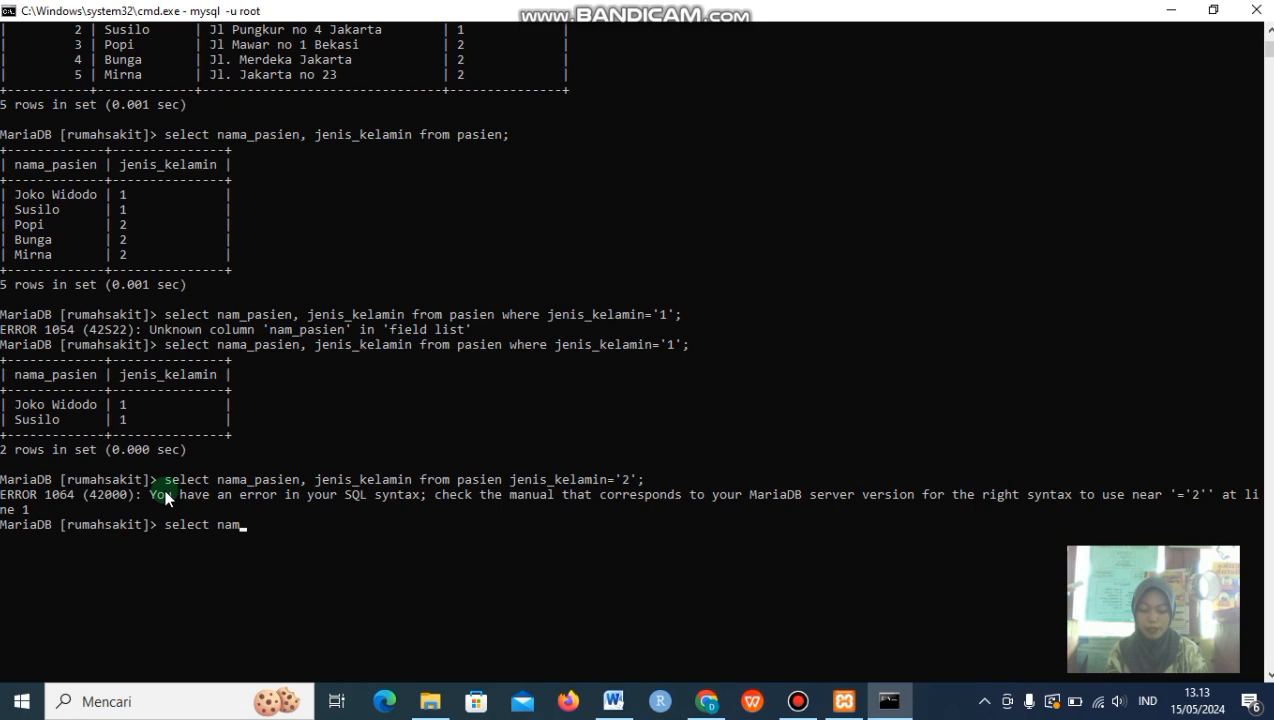
text(n)
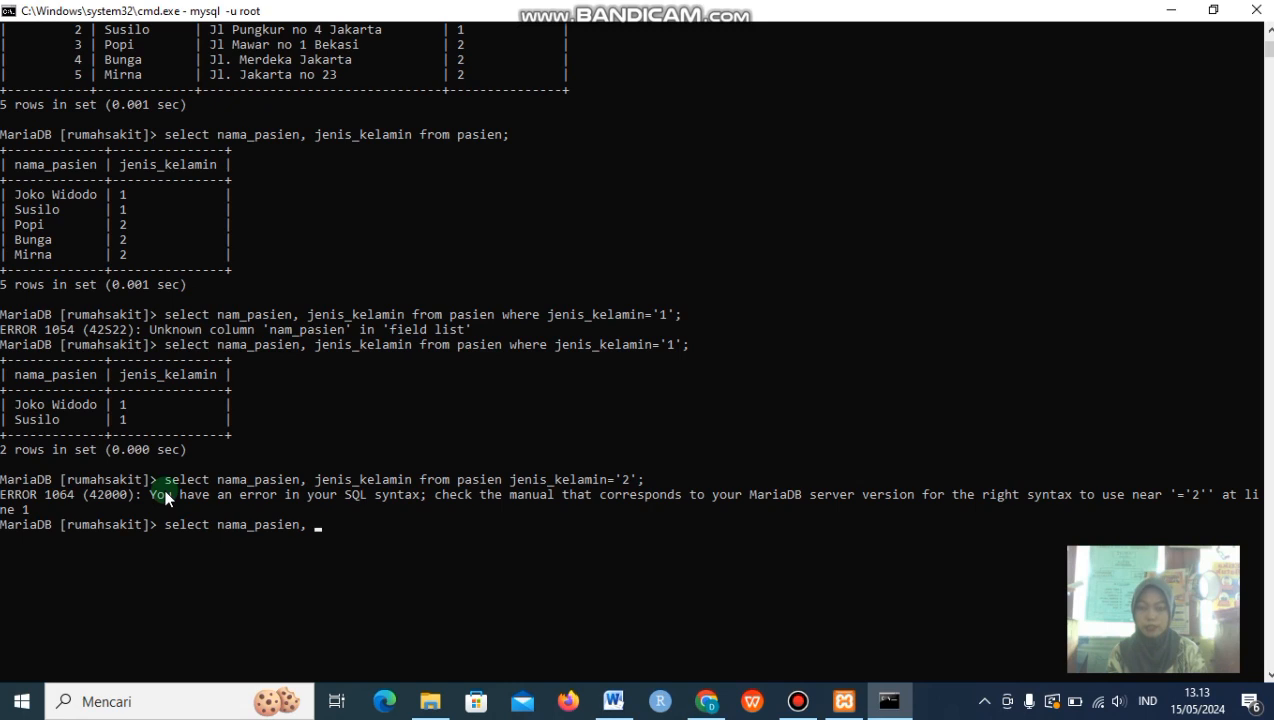
text(, jenis_kelamin)
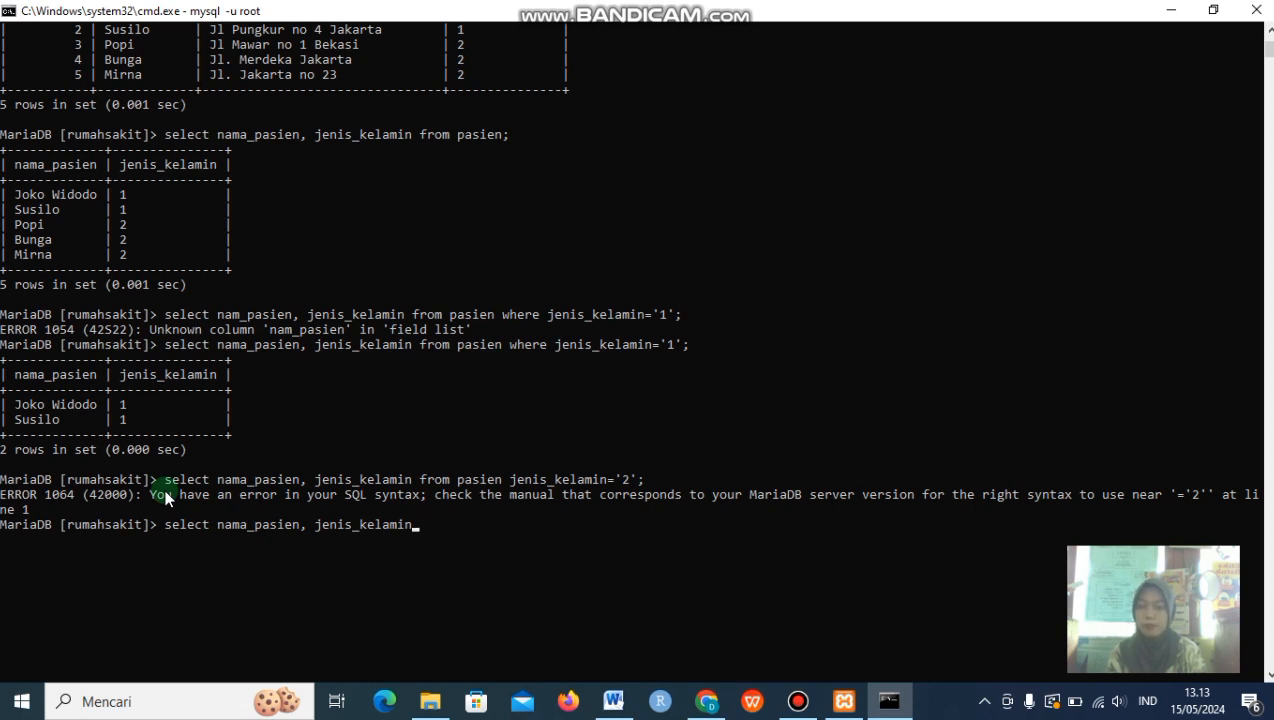
text( fro)
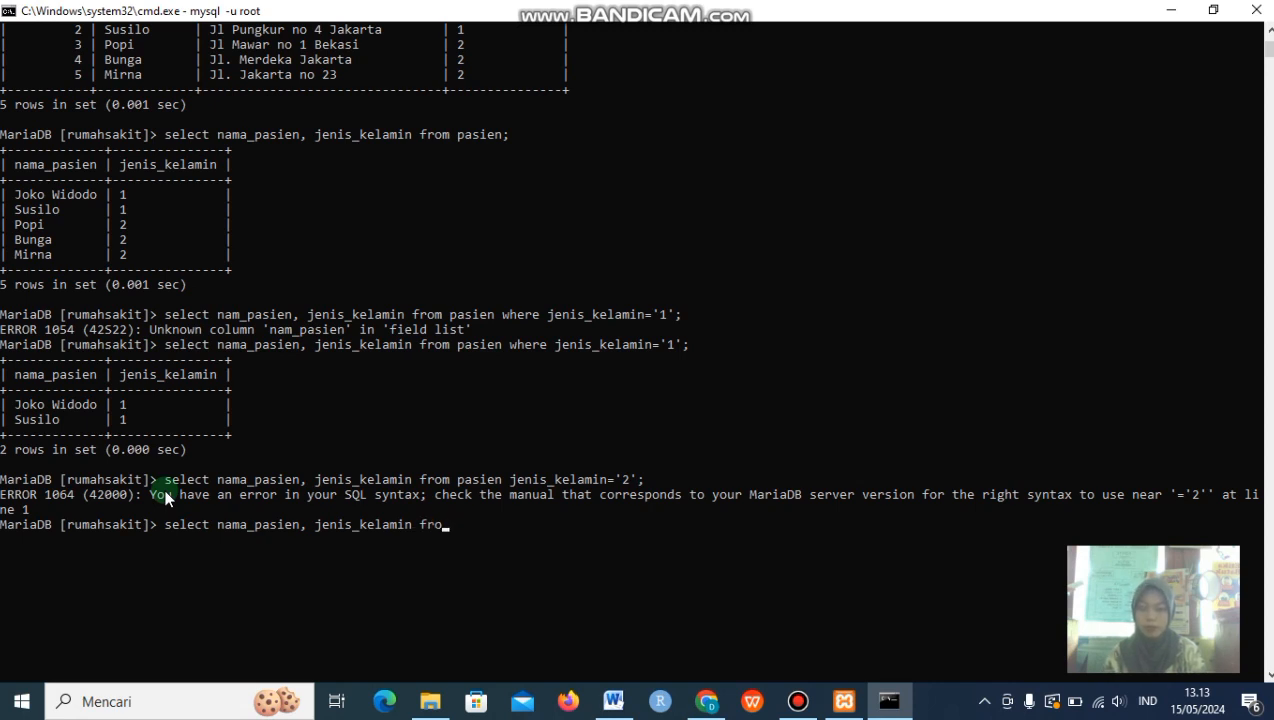
text(m pasien where janis_ke)
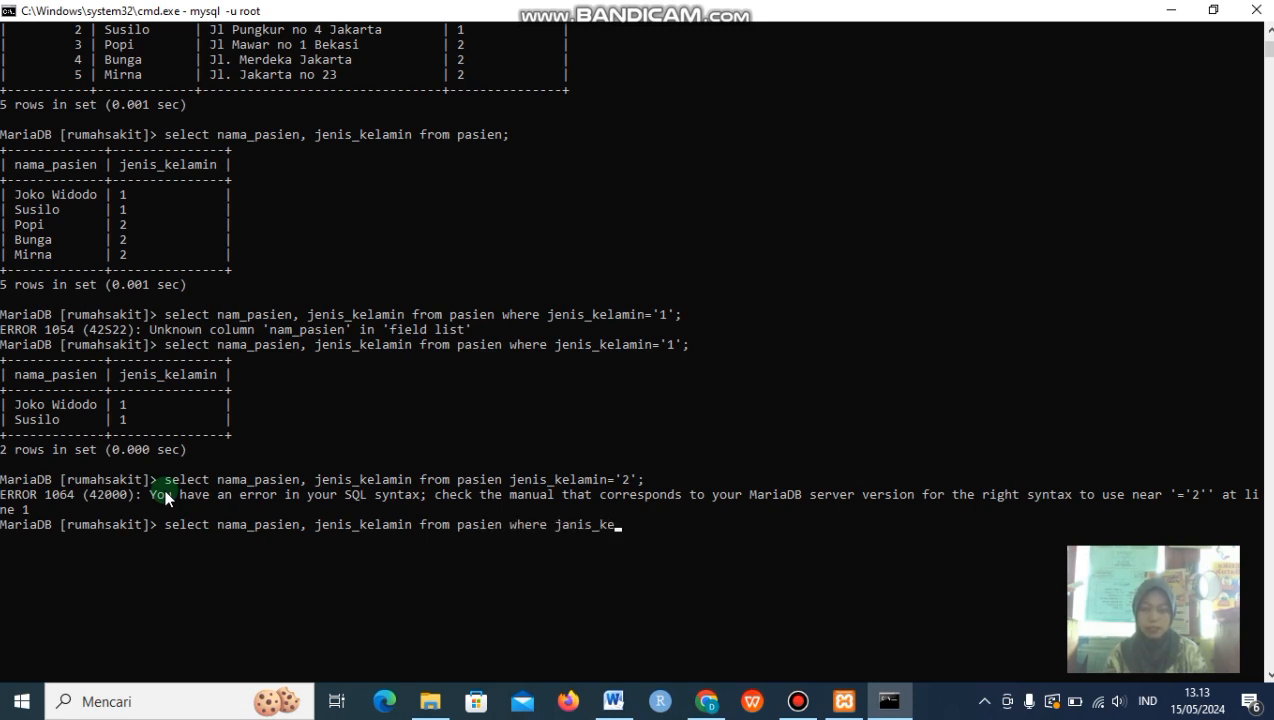
text(lamin)
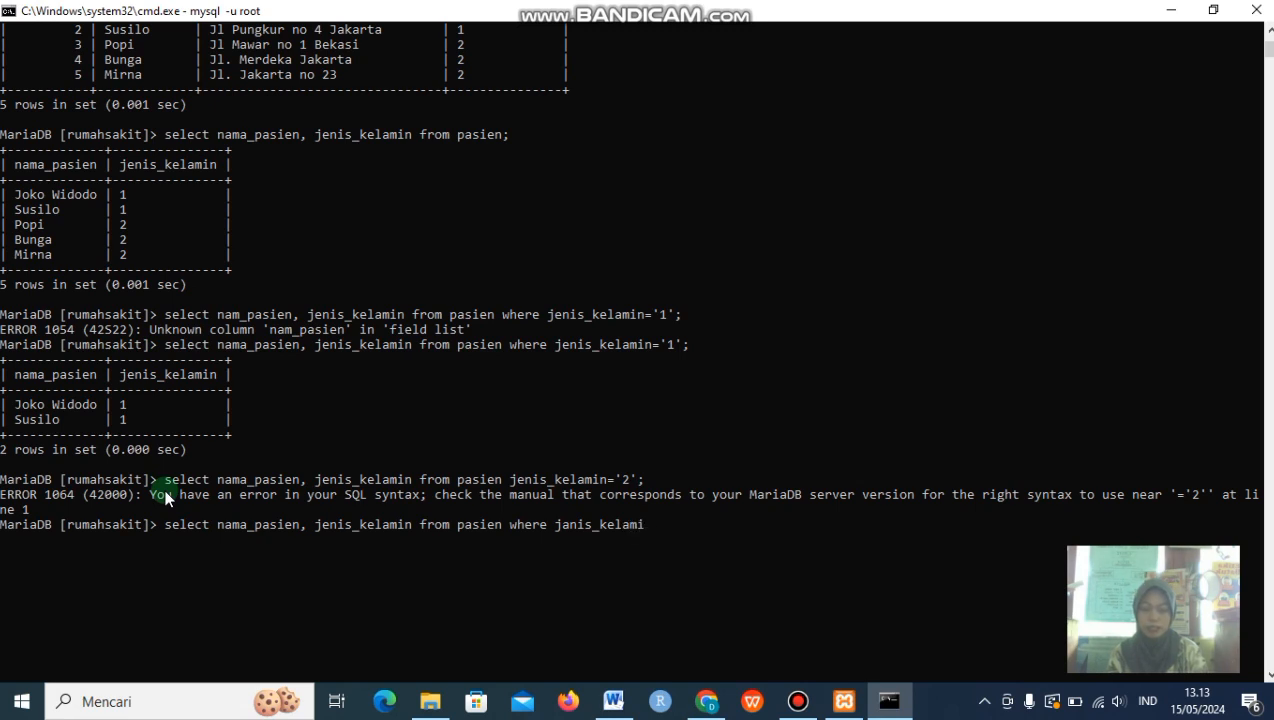
text(='2';)
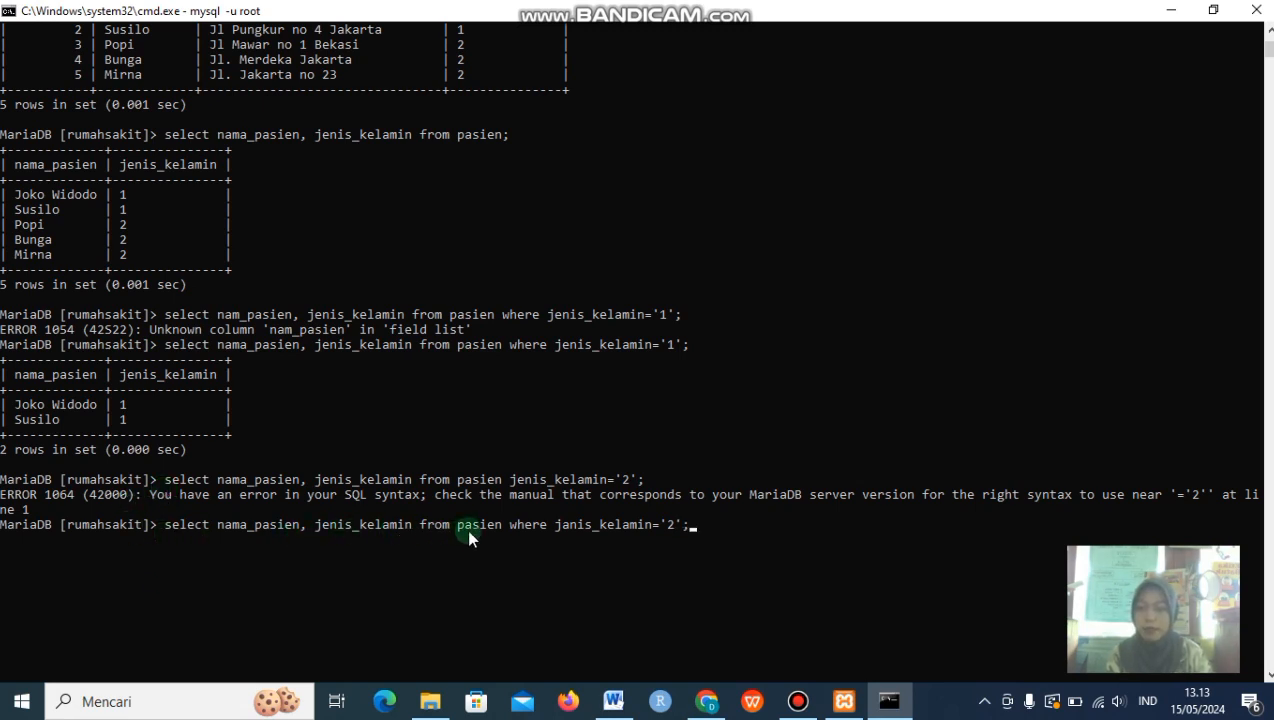
Correct the where clause to jenis_kelamin='2'; and run the query to list the patients with gender code 2.
key(BackSpace)
key(BackSpace)
key(BackSpace)
key(BackSpace)
key(BackSpace)
key(BackSpace)
key(BackSpace)
key(BackSpace)
key(BackSpace)
key(BackSpace)
key(BackSpace)
key(BackSpace)
key(BackSpace)
key(BackSpace)
key(BackSpace)
key(BackSpace)
key(BackSpace)
key(BackSpace)
key(BackSpace)
key(BackSpace)
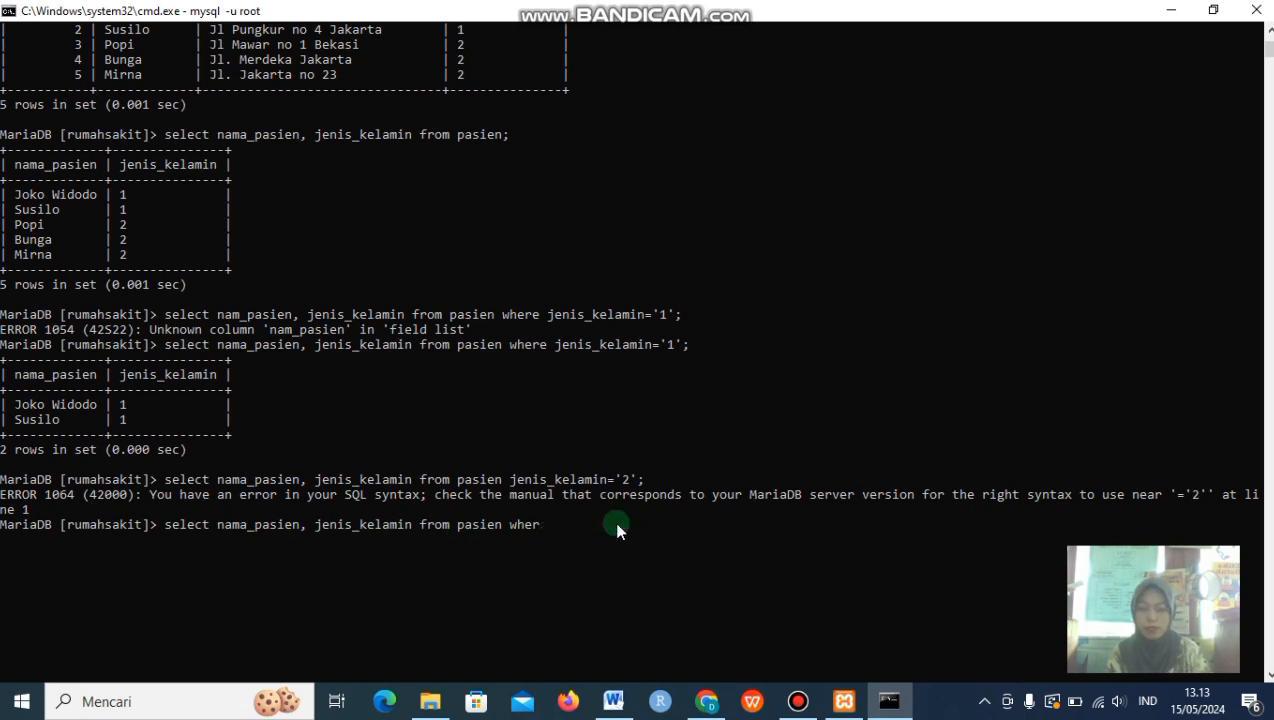
text(e jenis)
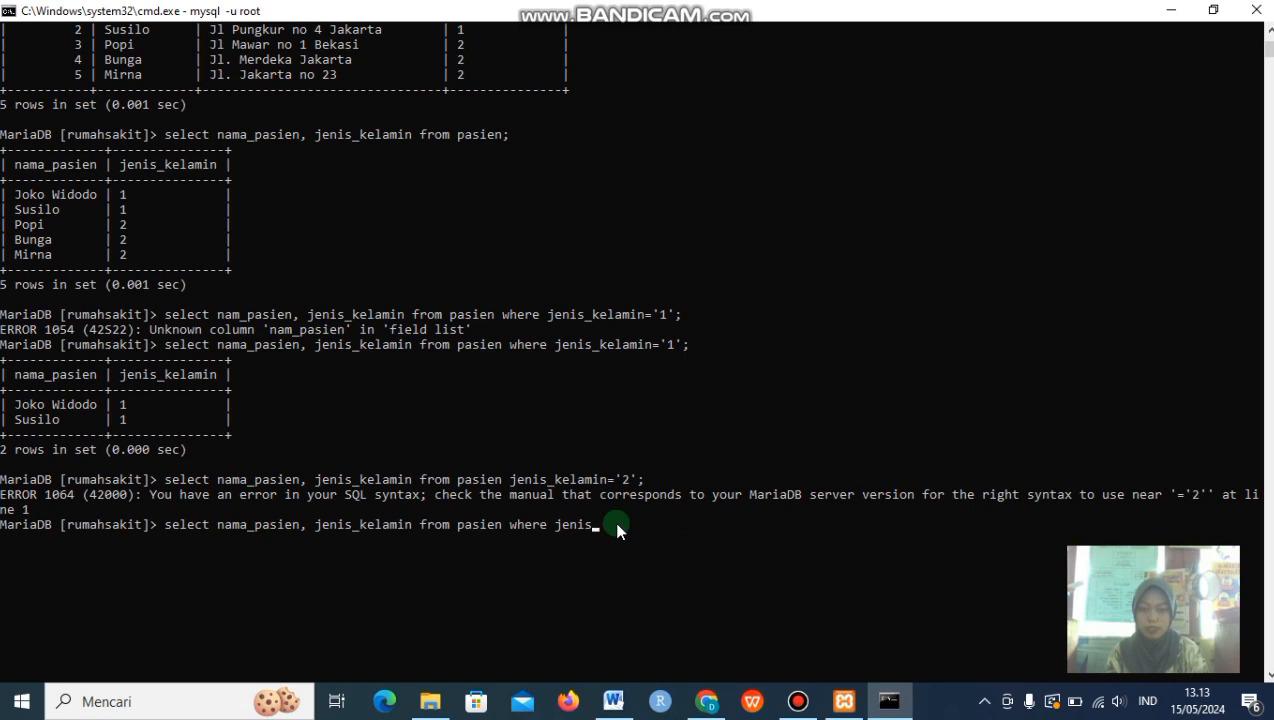
text(_kelamin='2';)
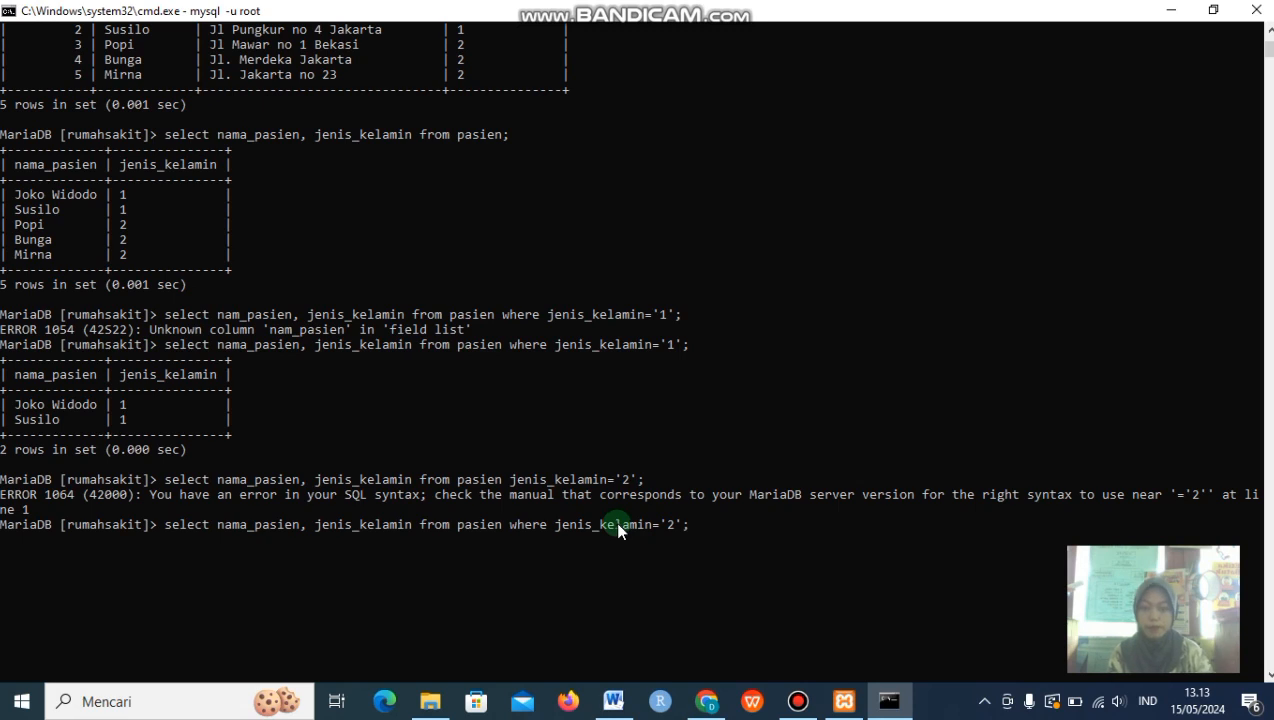
key(Return)
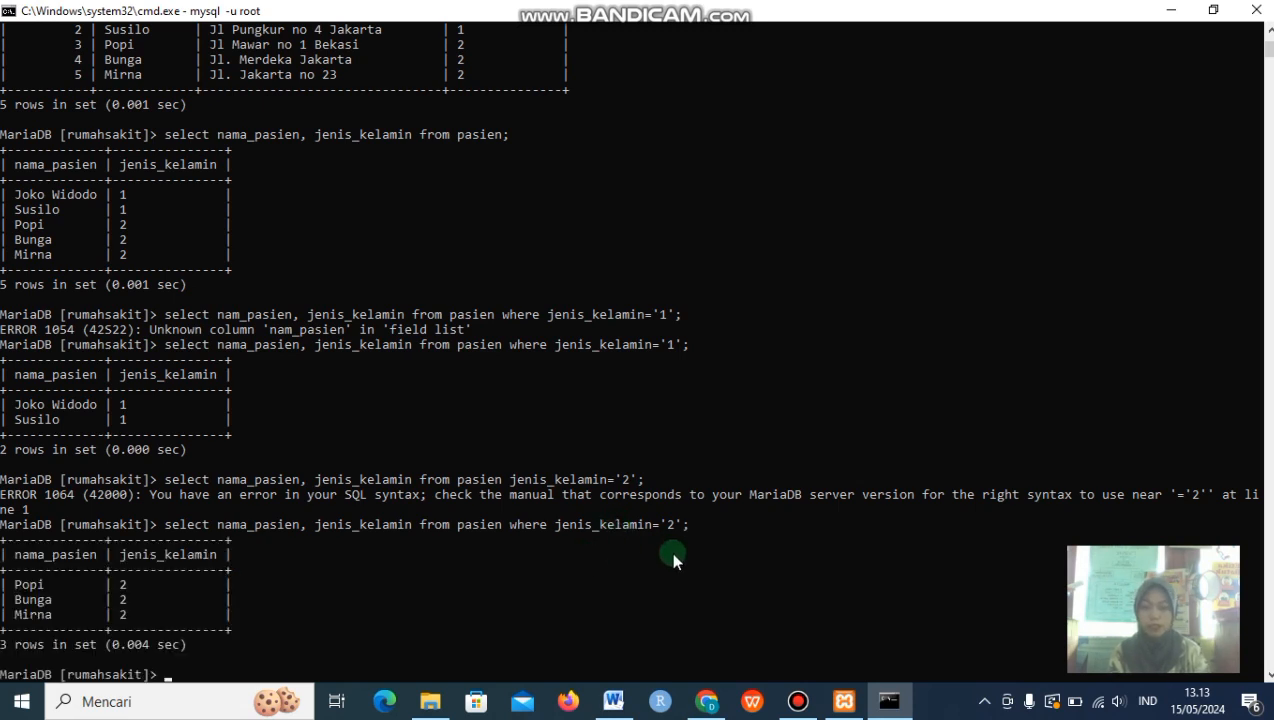
Run select count(id_pasien) from pasien; to count the patients in the pasien table.
scroll(626, 520, down, 3)
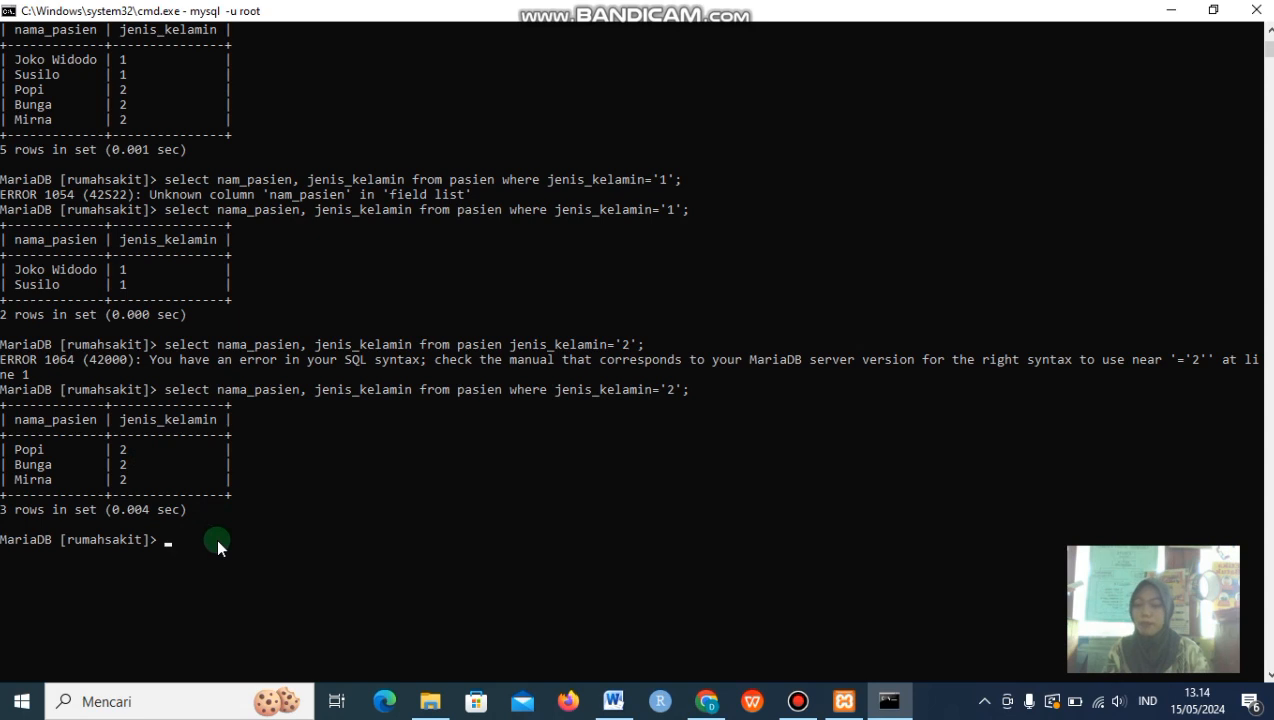
text(select)
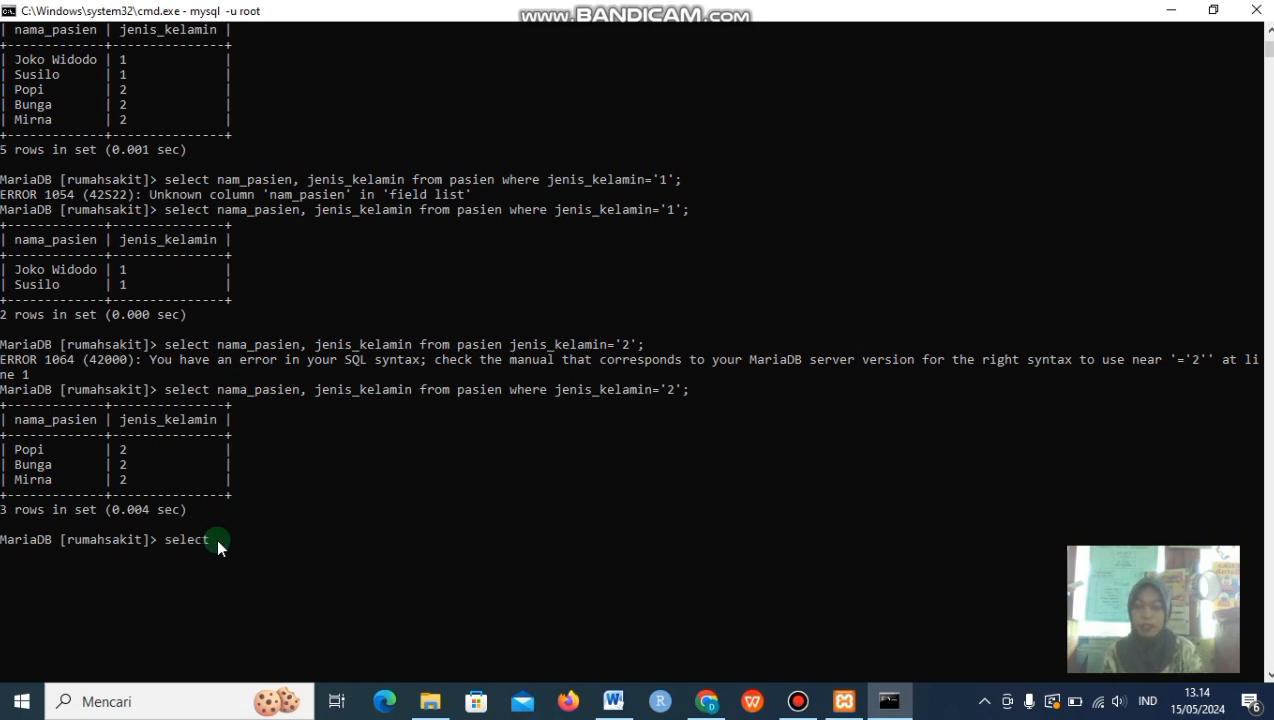
text( coun)
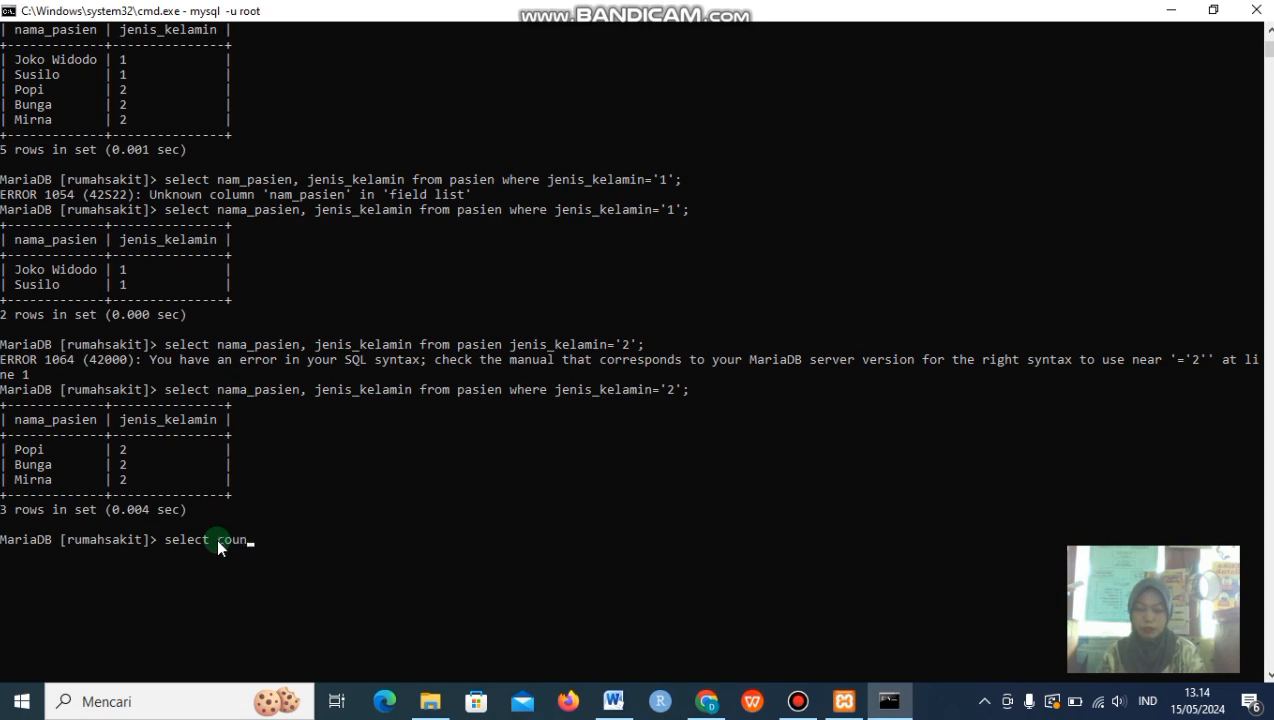
text(t(id_pasien)from)
key(BackSpace)
key(BackSpace)
key(BackSpace)
key(BackSpace)
text(from pasien;)
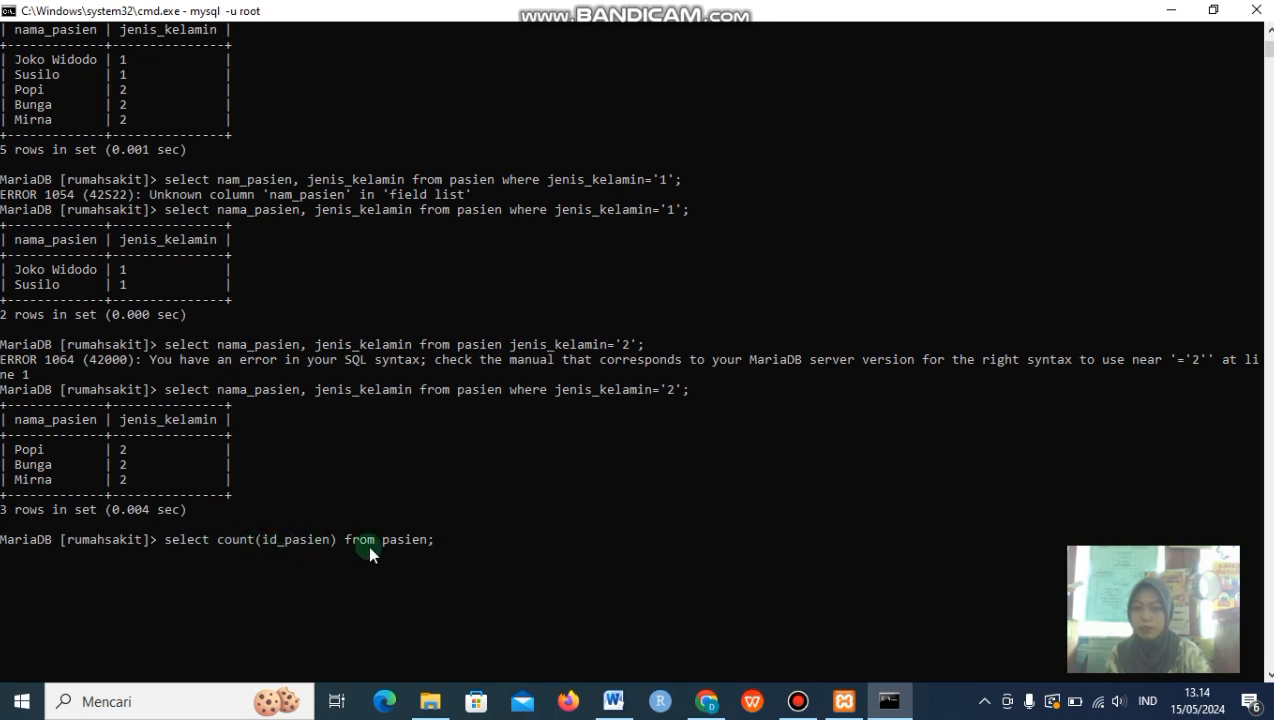
key(Return)
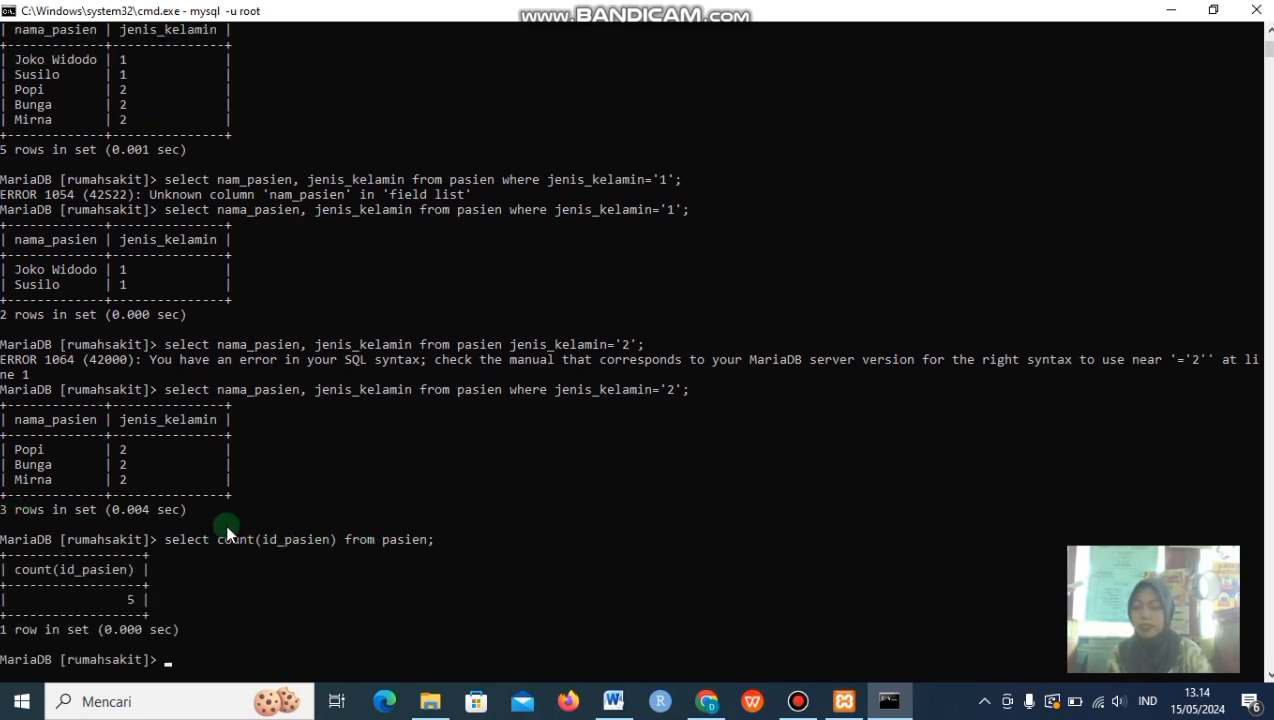
Run select * from pasien where alamat_pasien like '%Jakarta%'; to retrieve all patients whose address contains Jakarta.
scroll(230, 532, down, 1)
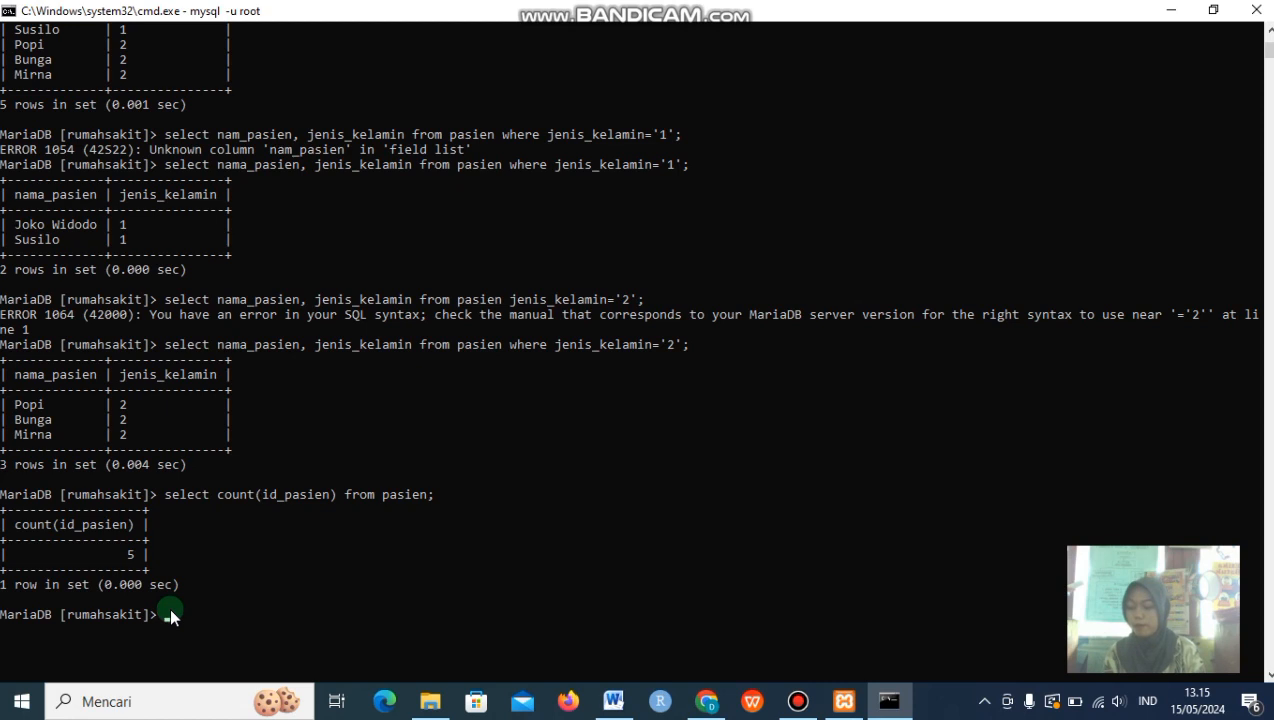
text(selec)
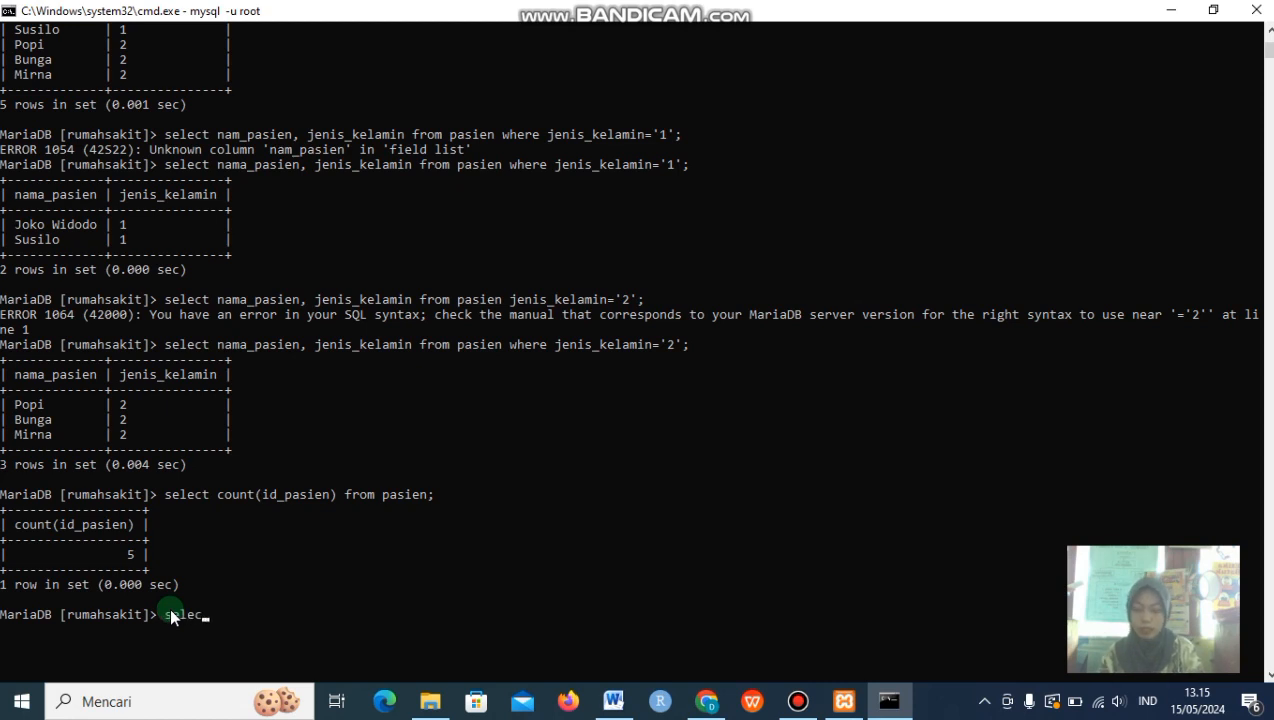
text(t * from pa)
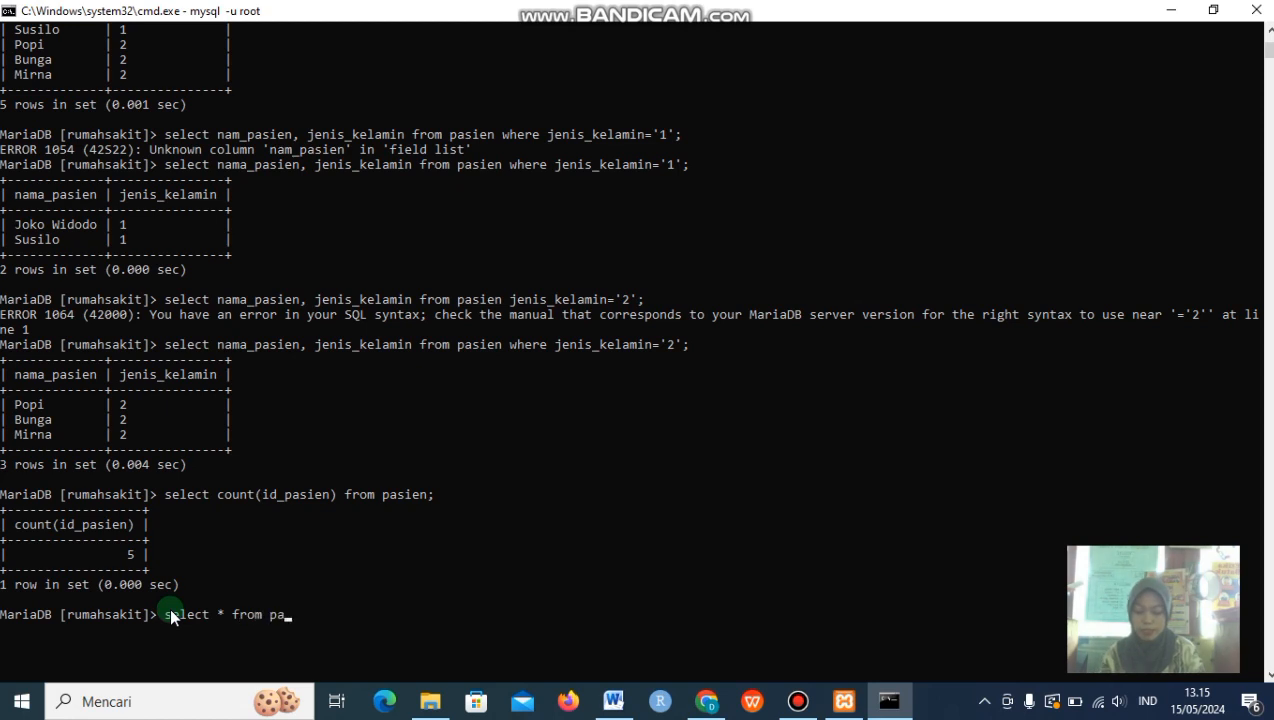
text(sien where alamat)
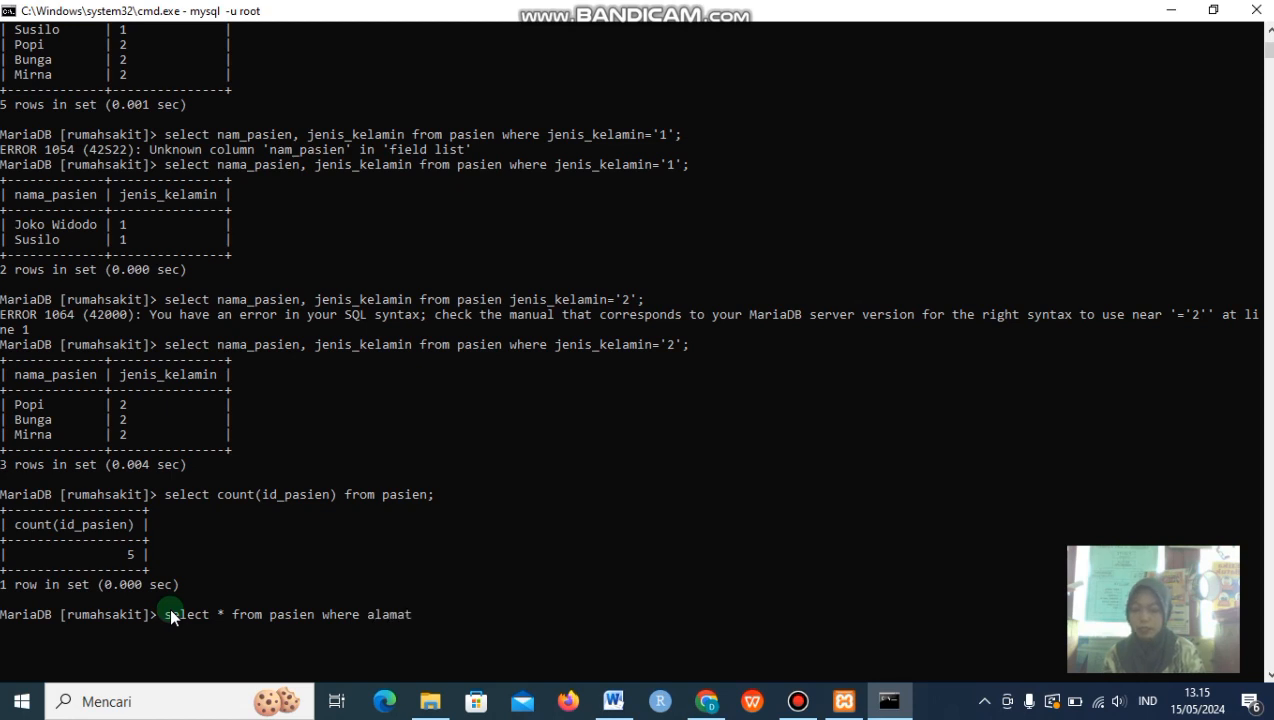
text(_pasien like)
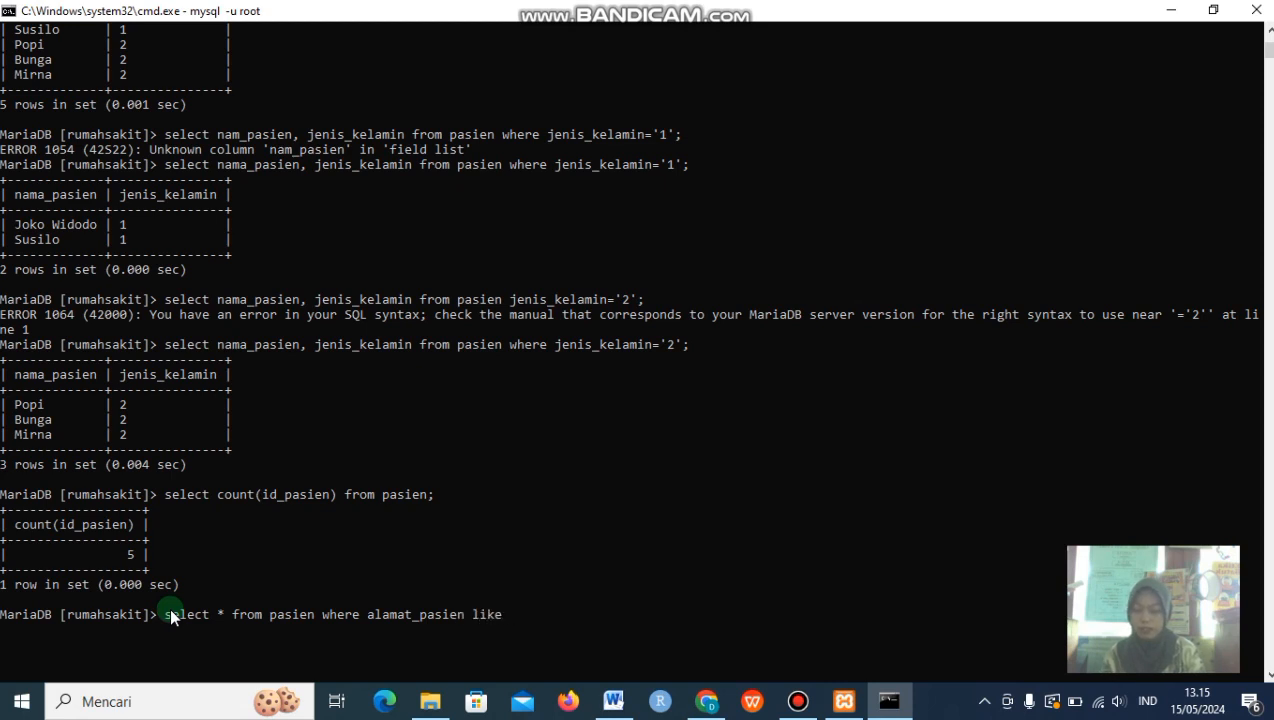
text( '%)
text(akarta)
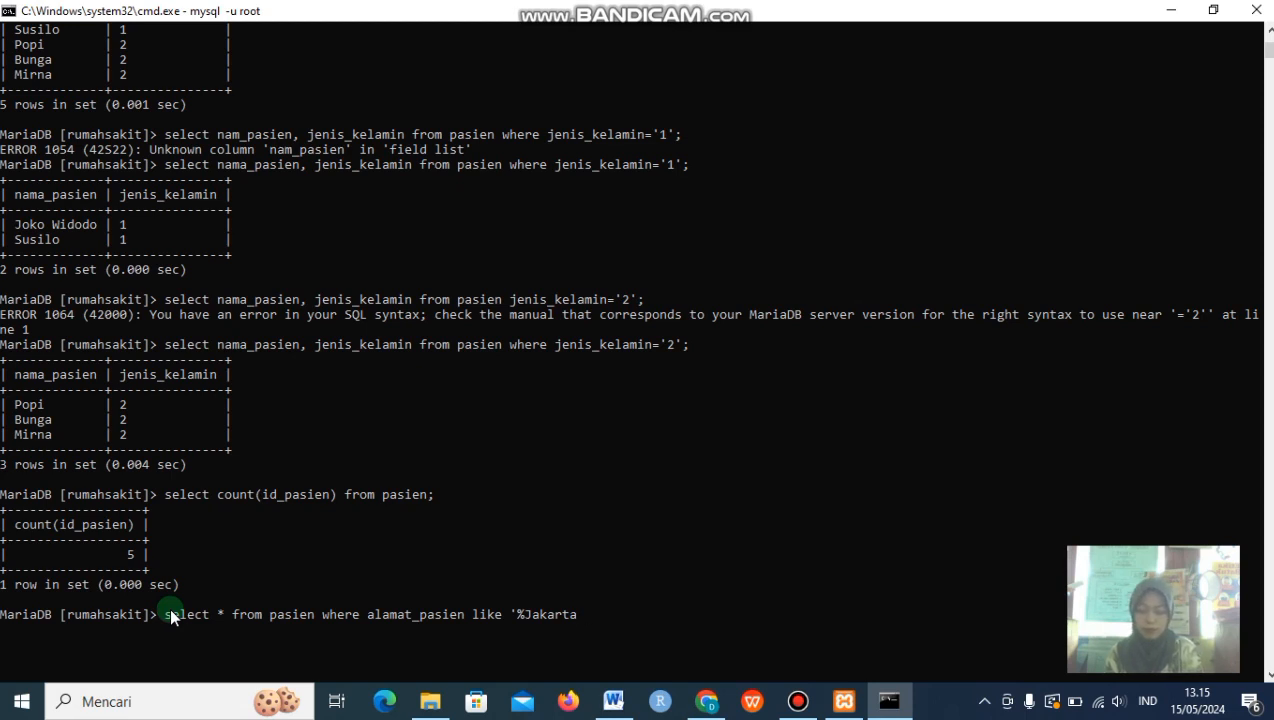
text(')
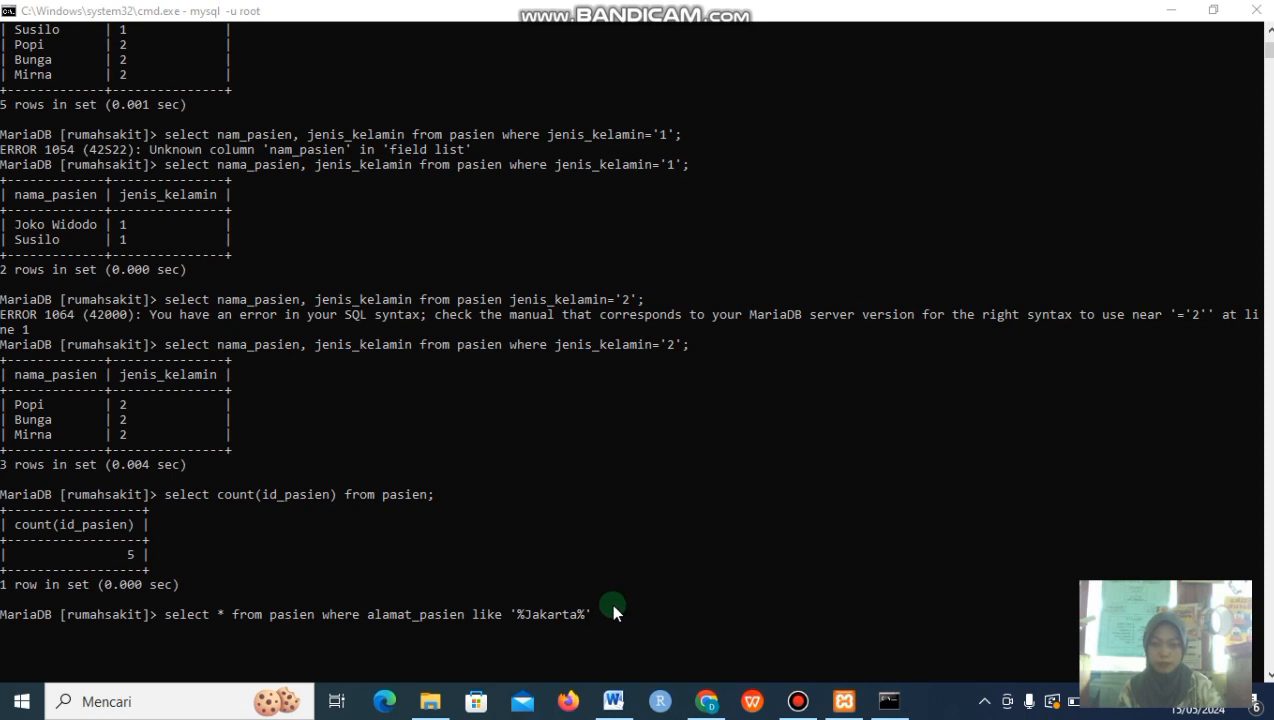
click(598, 612)
click(587, 614)
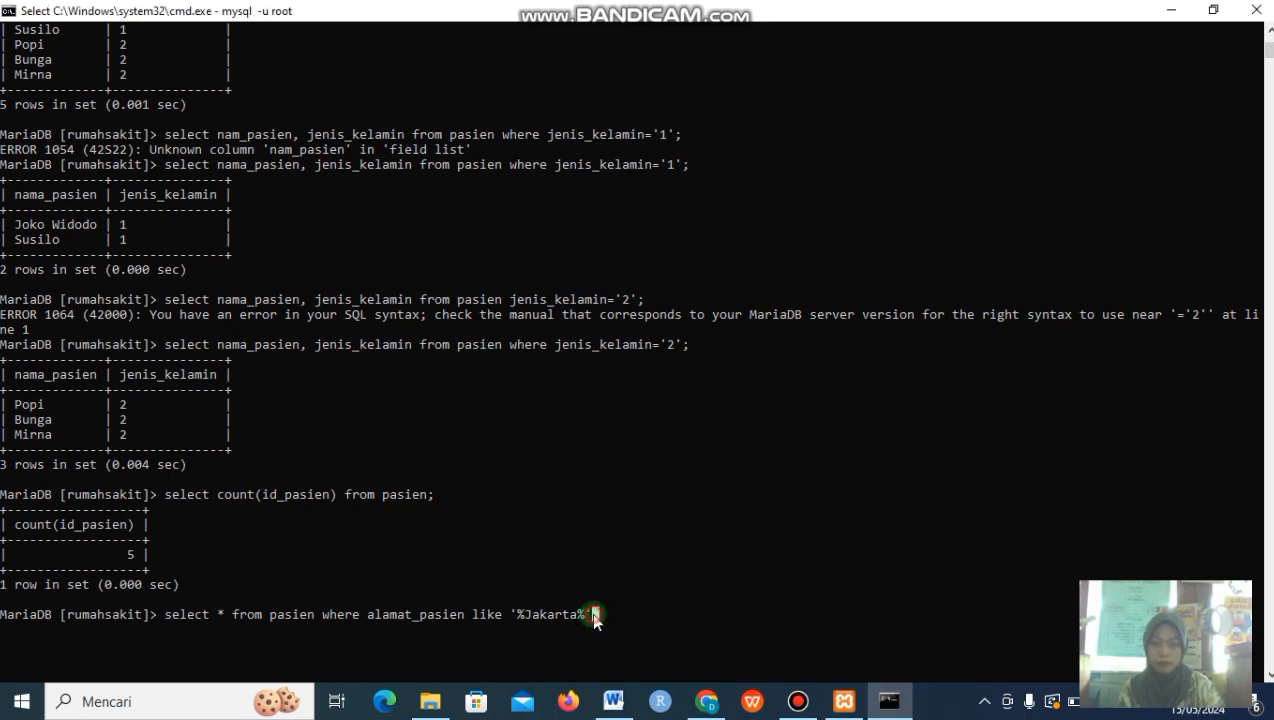
text(;)
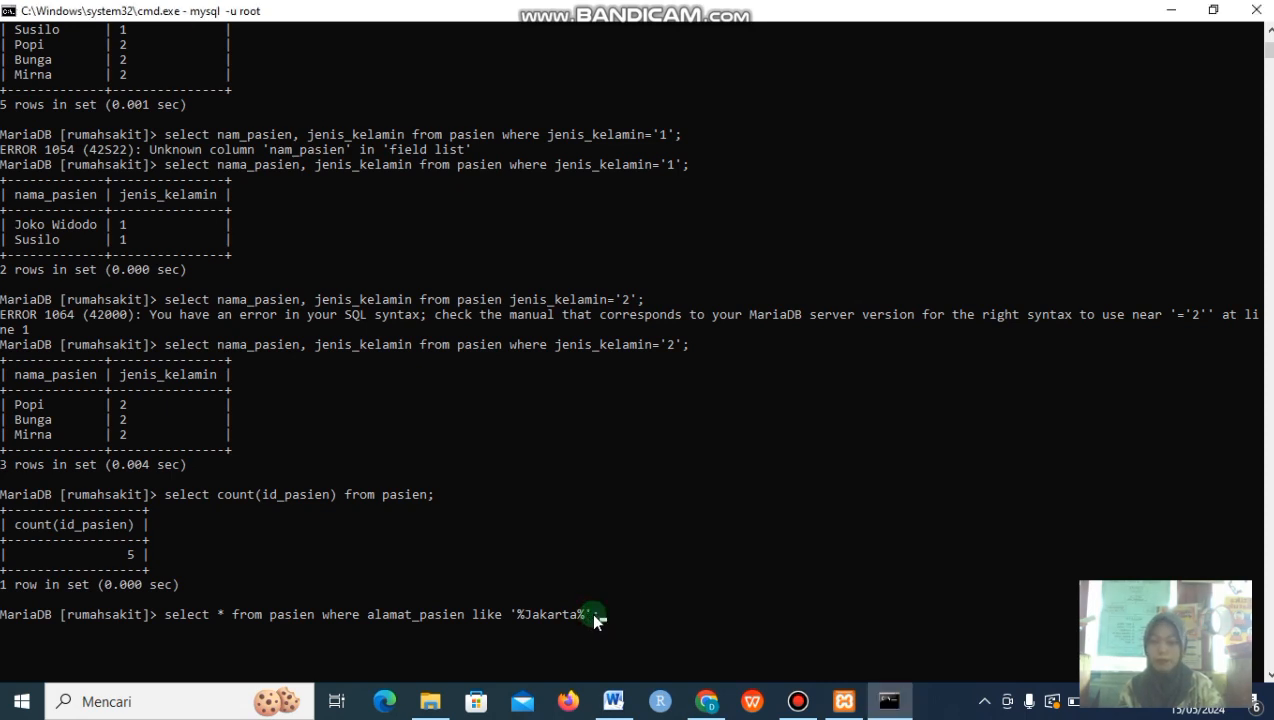
scroll(583, 545, down, 1)
scroll(500, 510, down, 3)
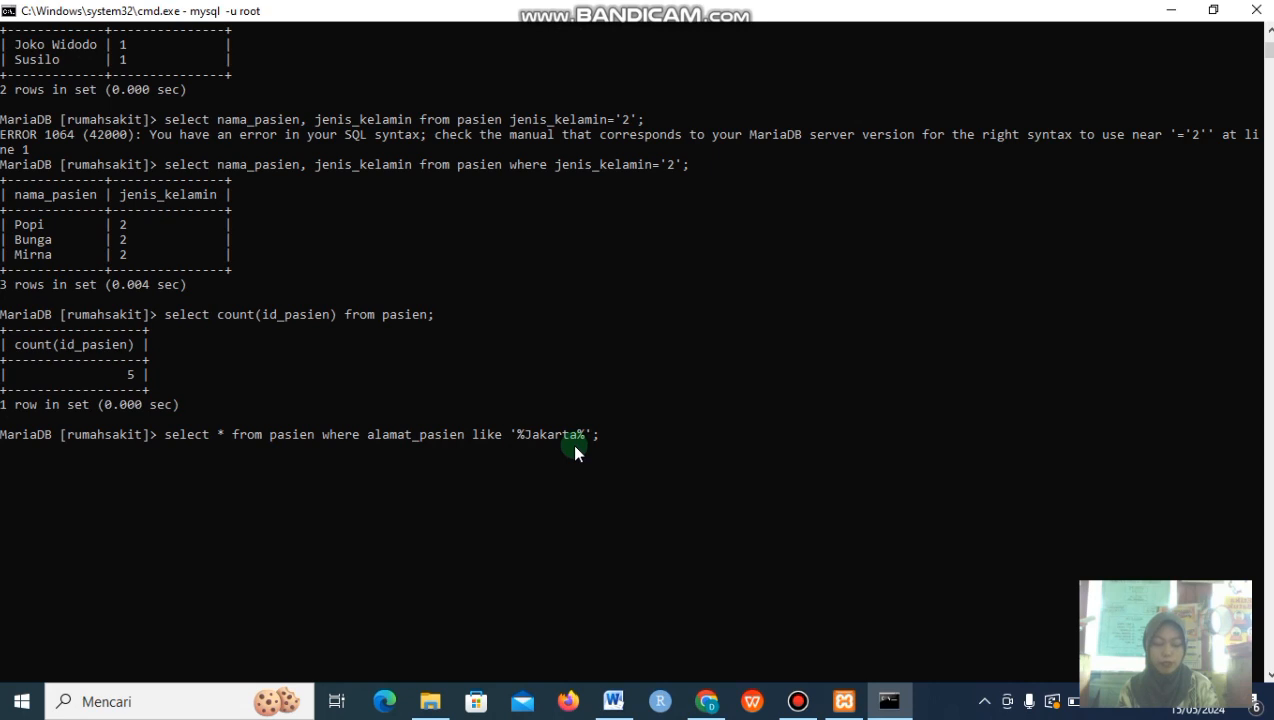
key(Return)
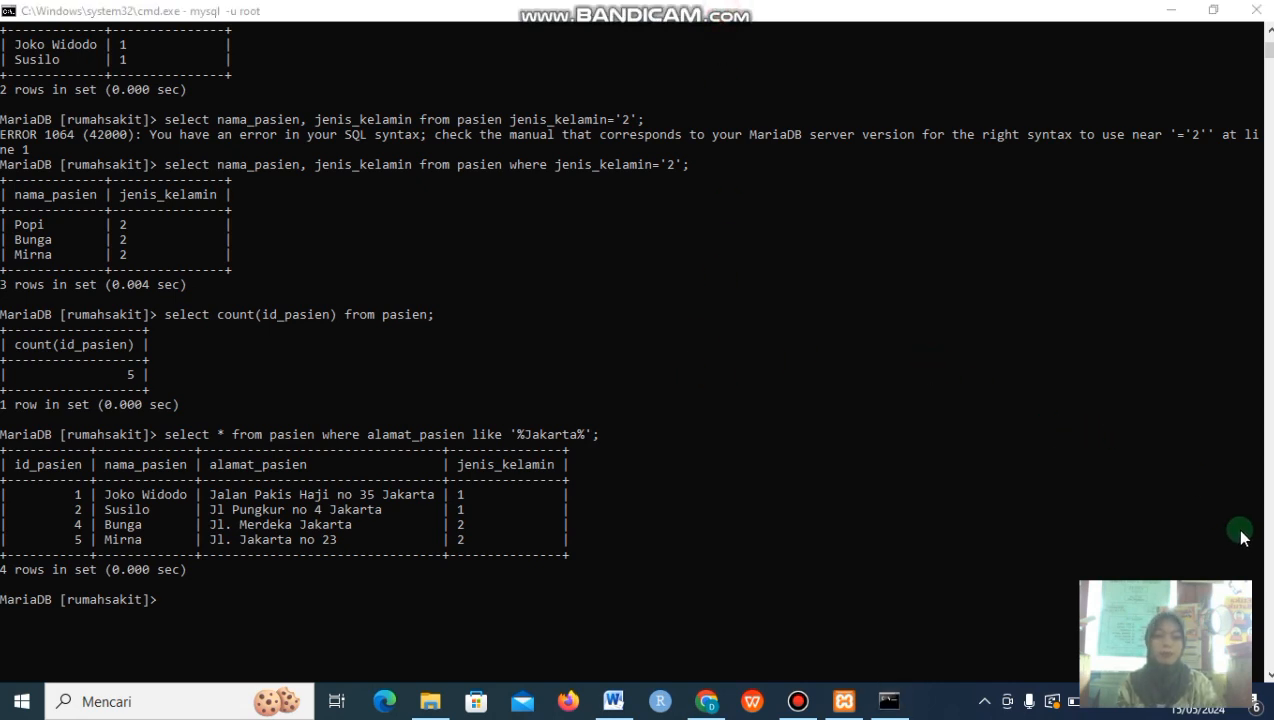
Review the commands and query output of the whole MariaDB session, and switch to the practicum guide PDF in Chrome.
click(1266, 48)
scroll(1266, 48, up, 5)
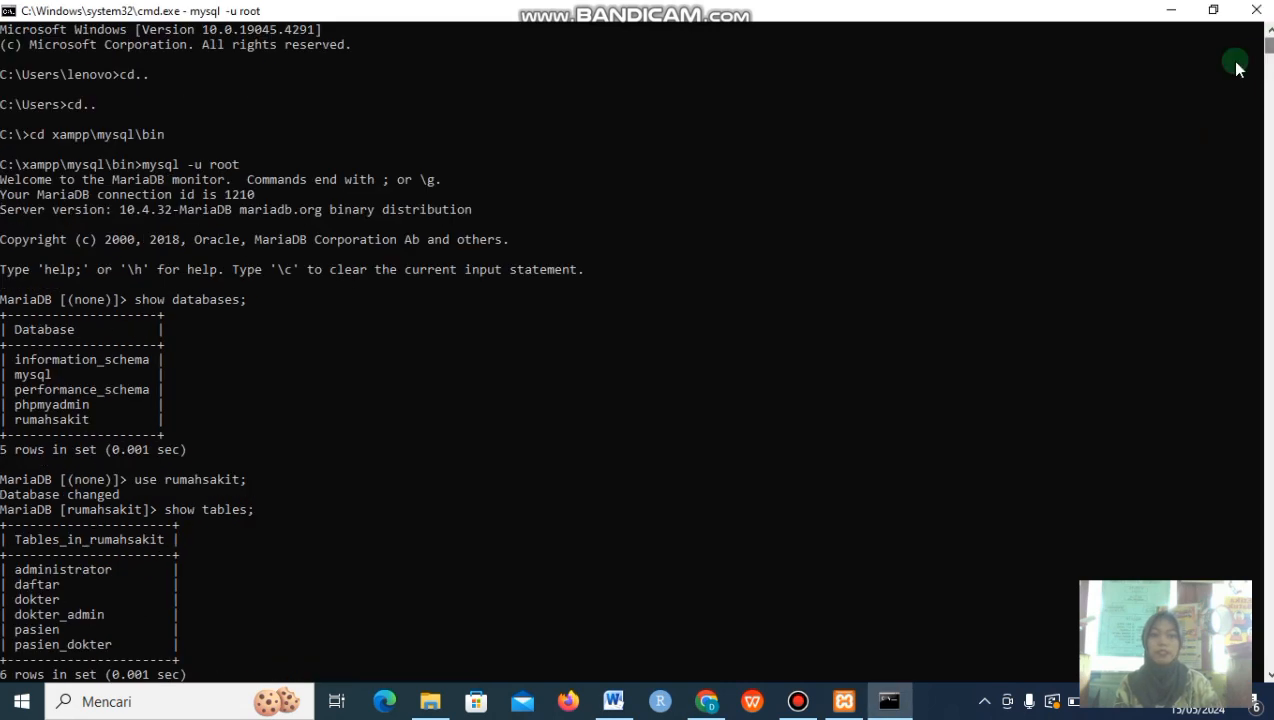
scroll(684, 286, down, 5)
scroll(668, 287, down, 18)
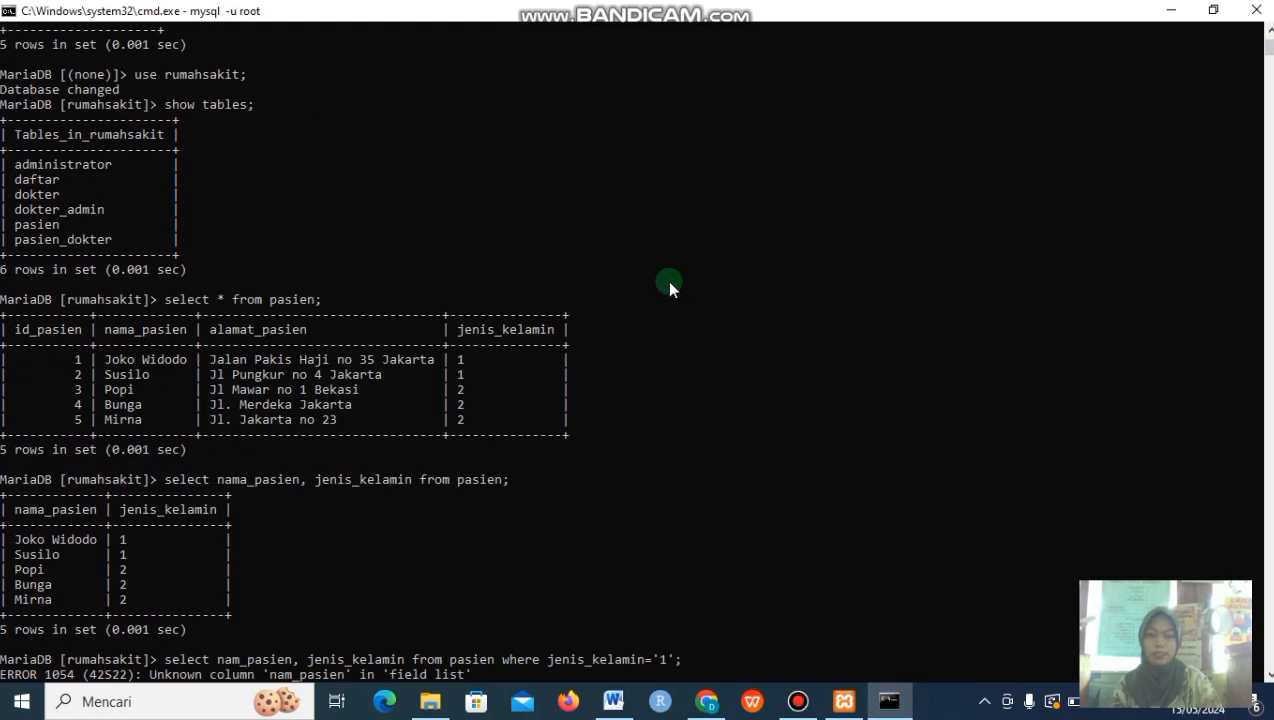
scroll(668, 288, up, 15)
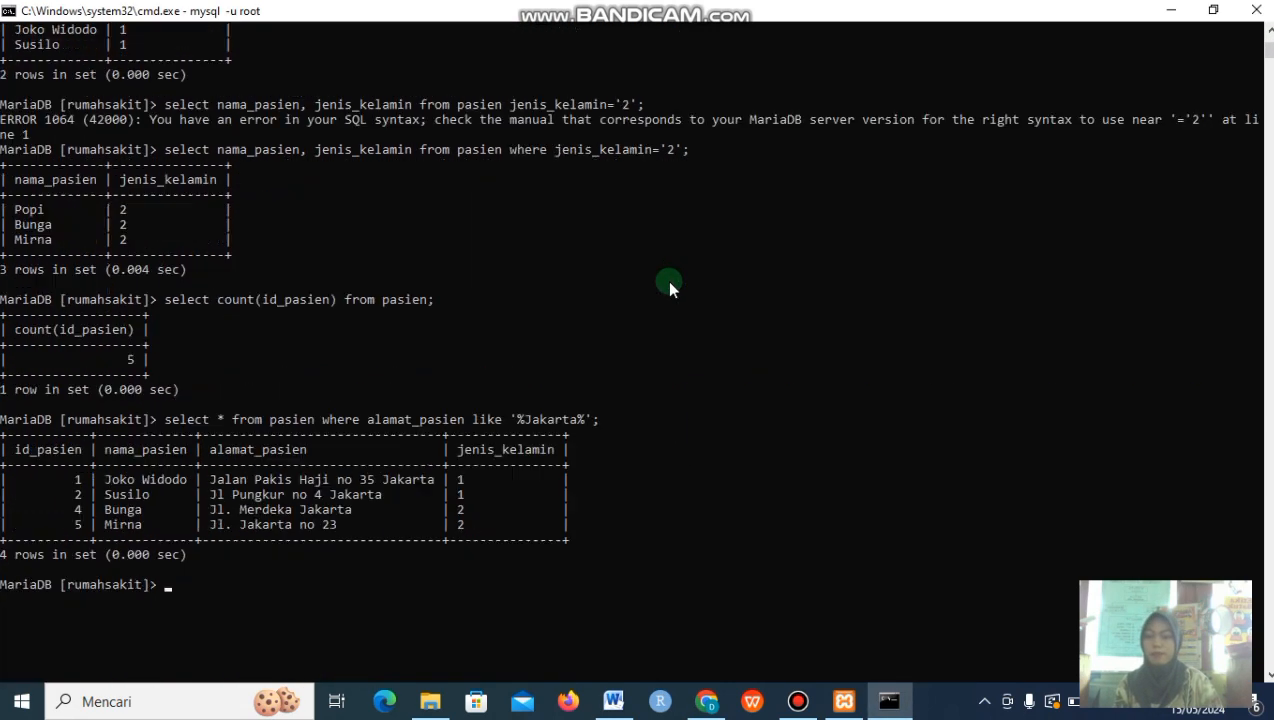
scroll(668, 288, up, 3)
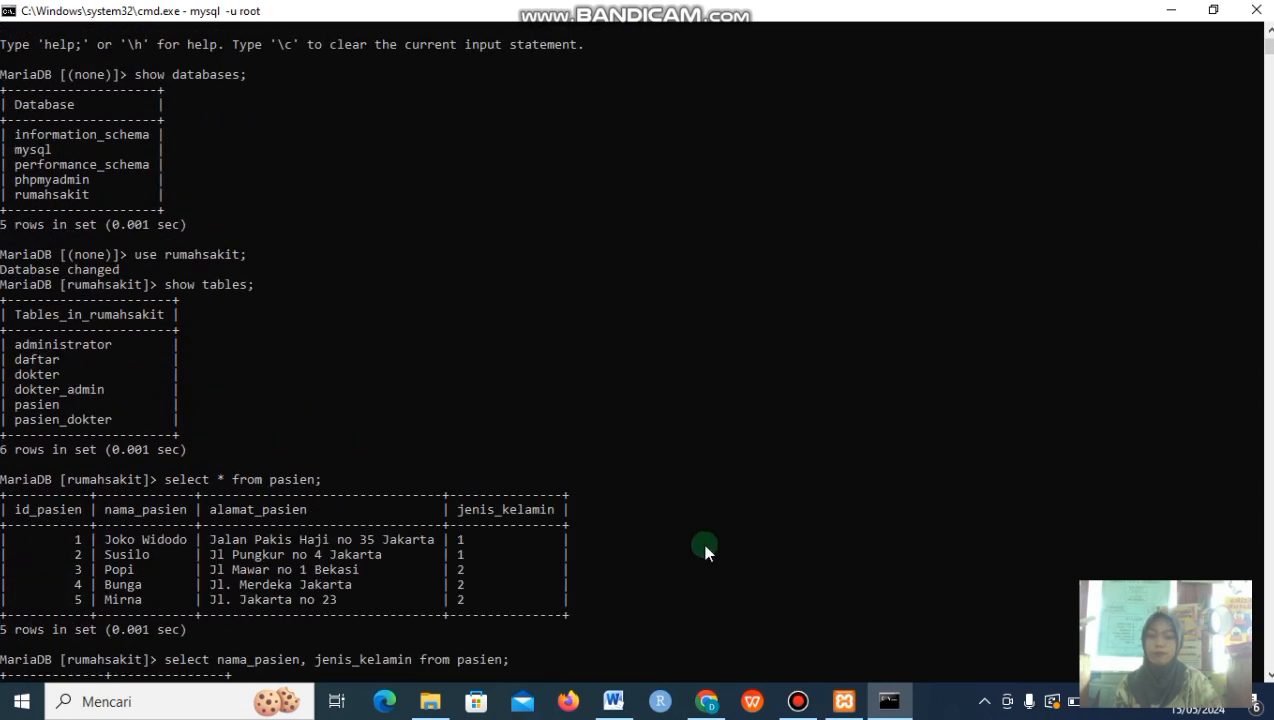
click(707, 701)
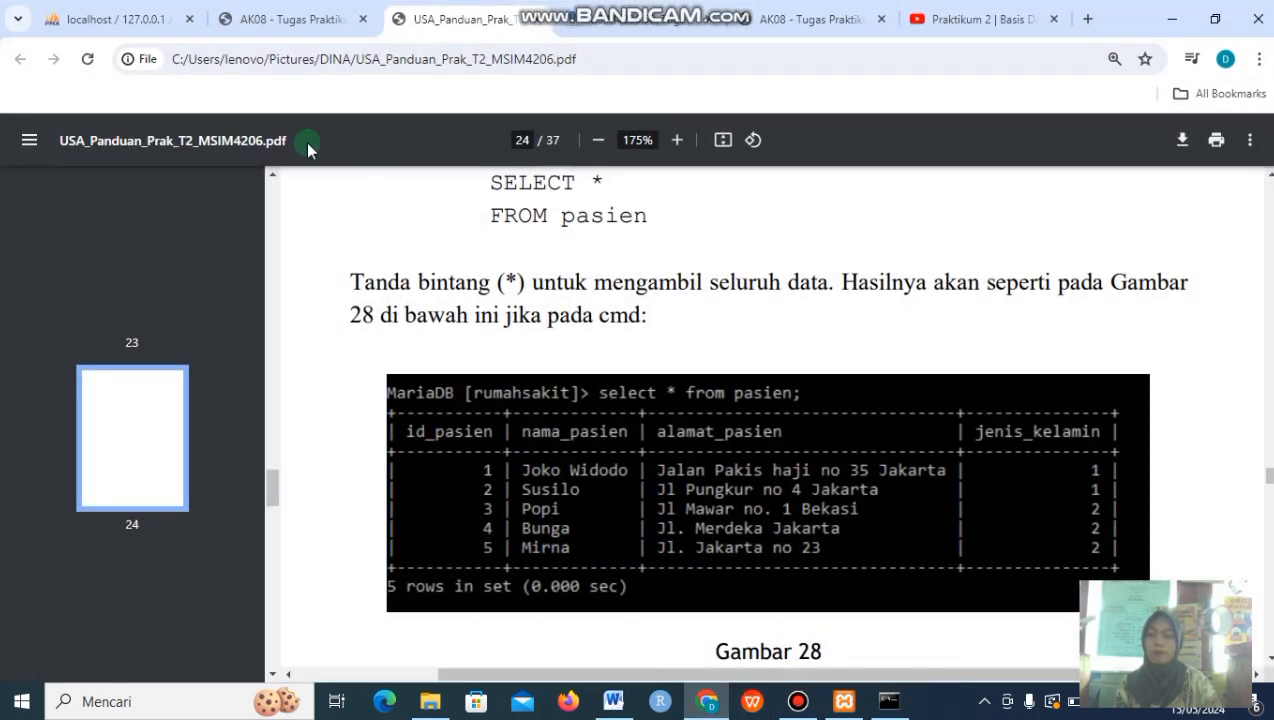
In phpMyAdmin, examine the rumahsakit database's table relationships in the Designer, and return to the database's table structure overview.
click(114, 22)
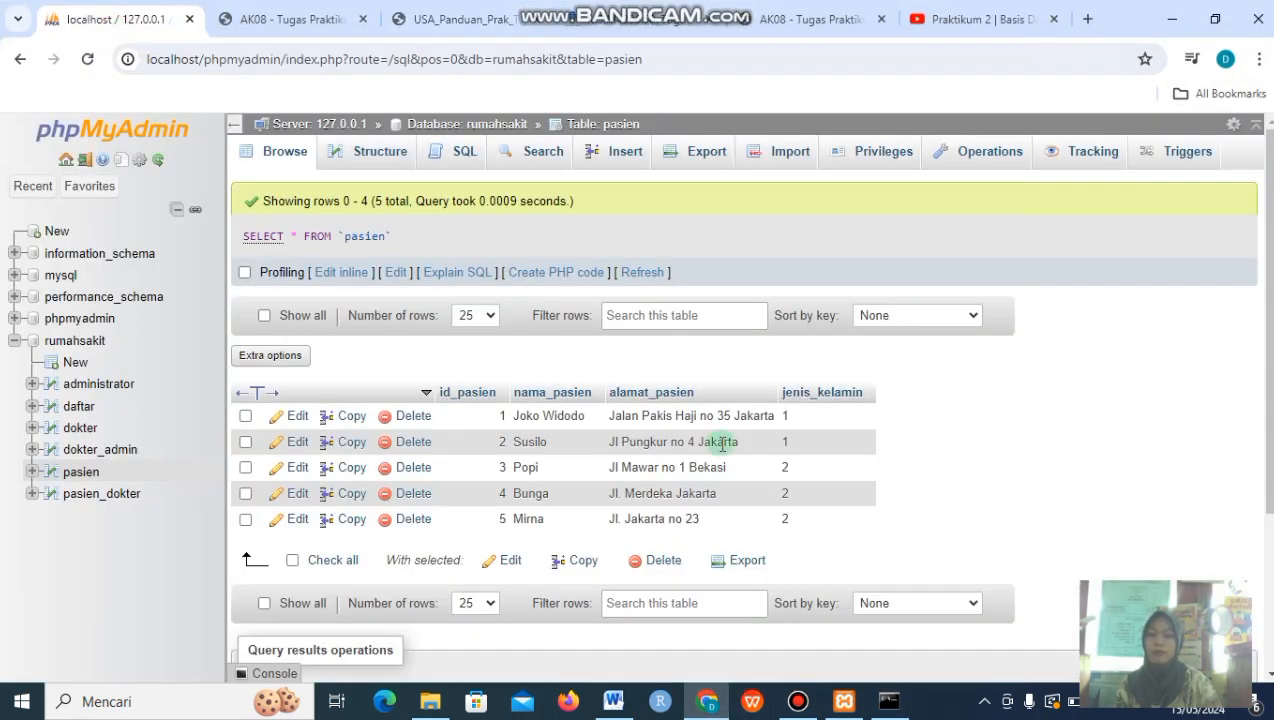
click(80, 341)
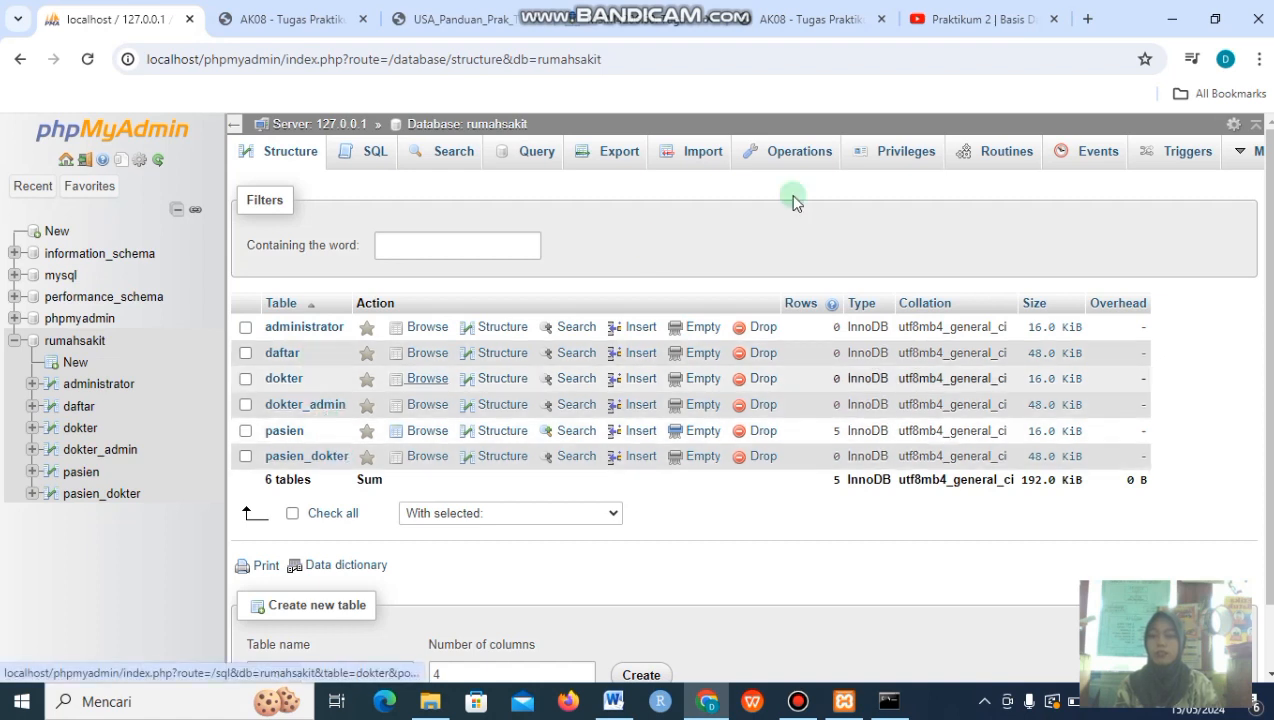
mouse_move(1241, 152)
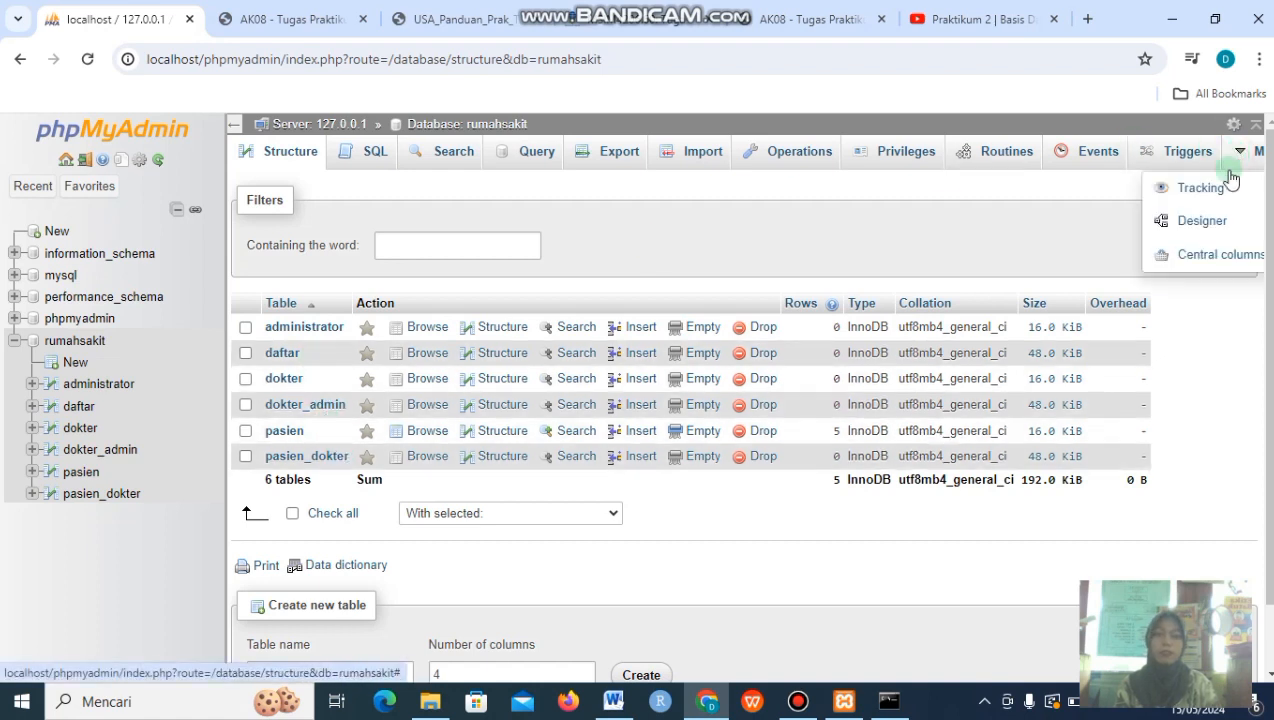
click(1207, 231)
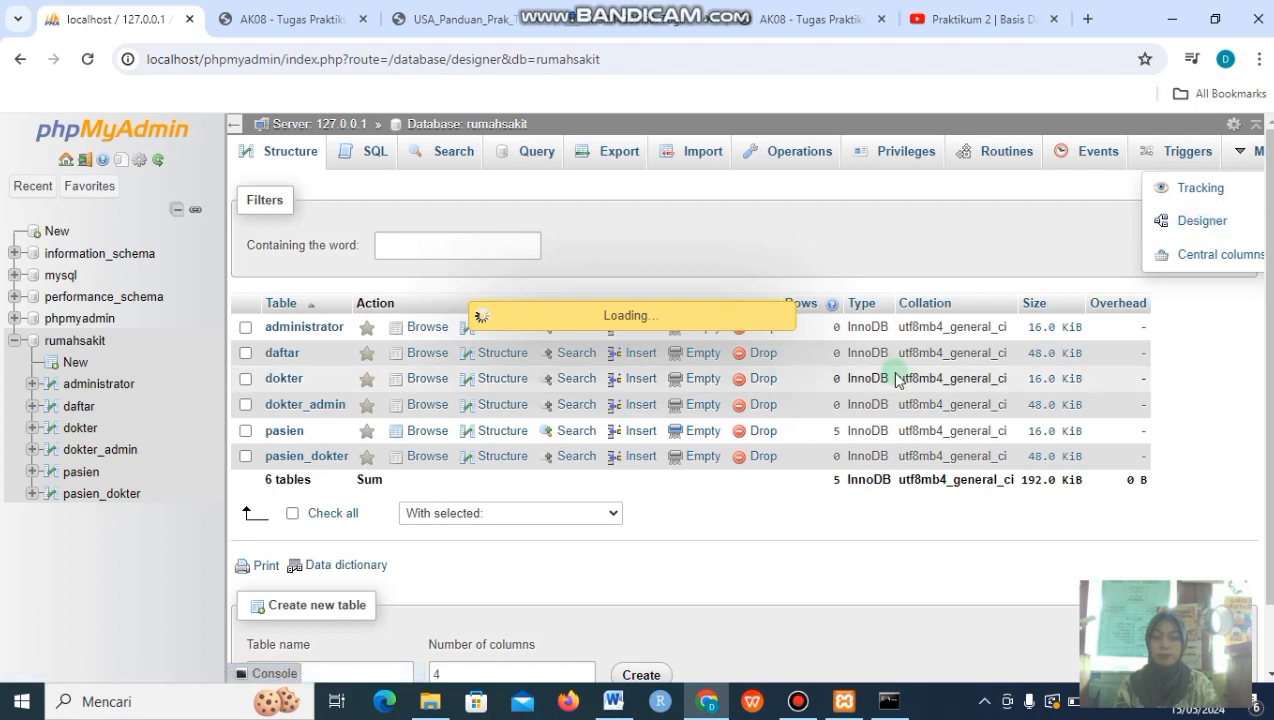
scroll(860, 400, down, 2)
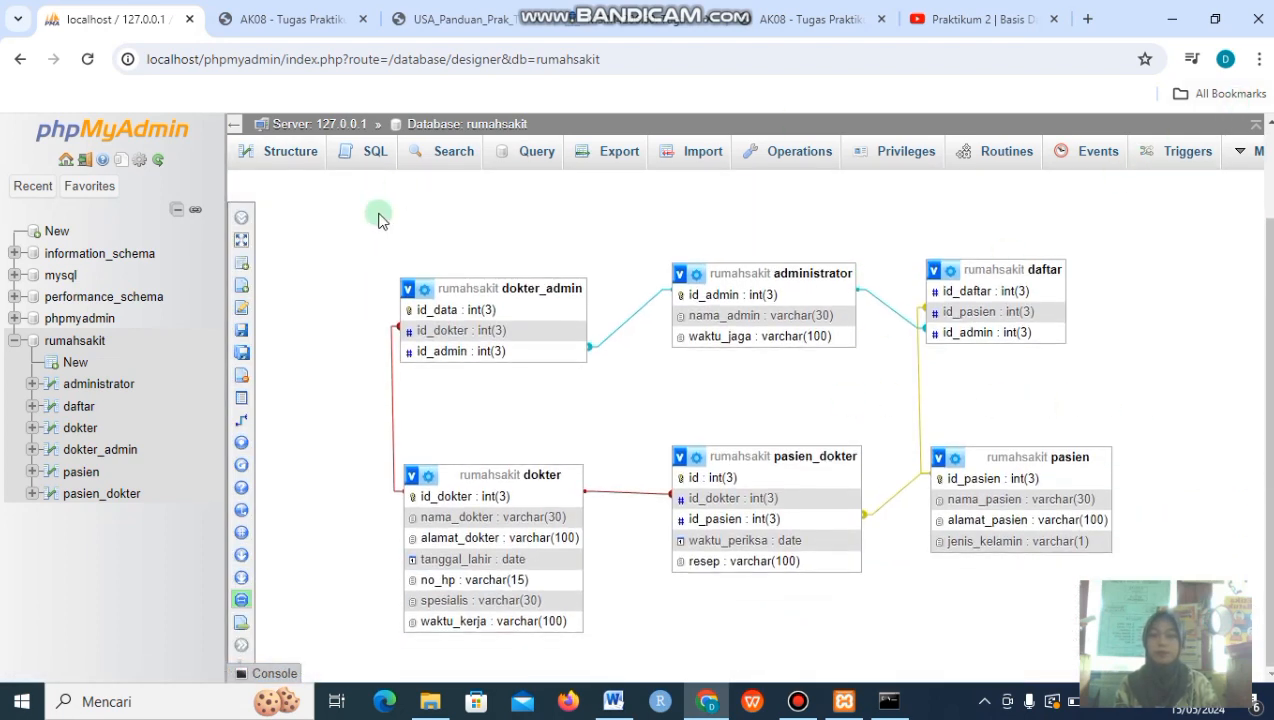
click(90, 342)
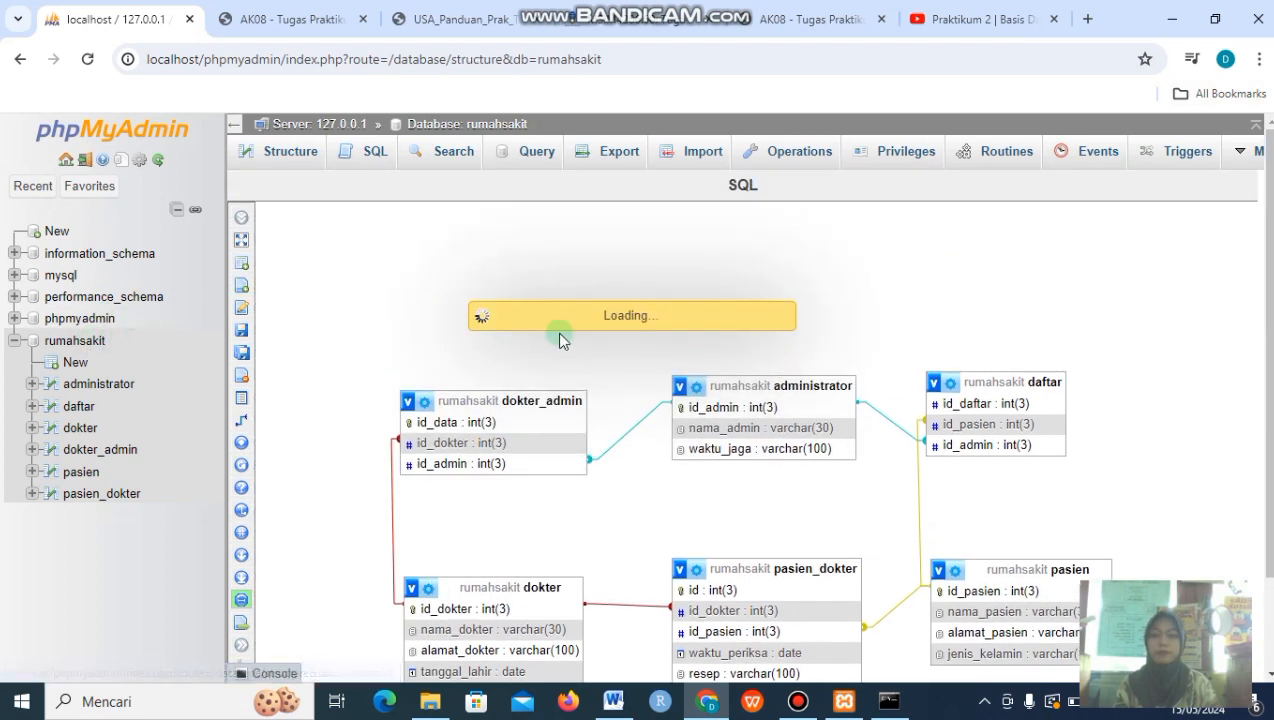
scroll(785, 303, down, 1)
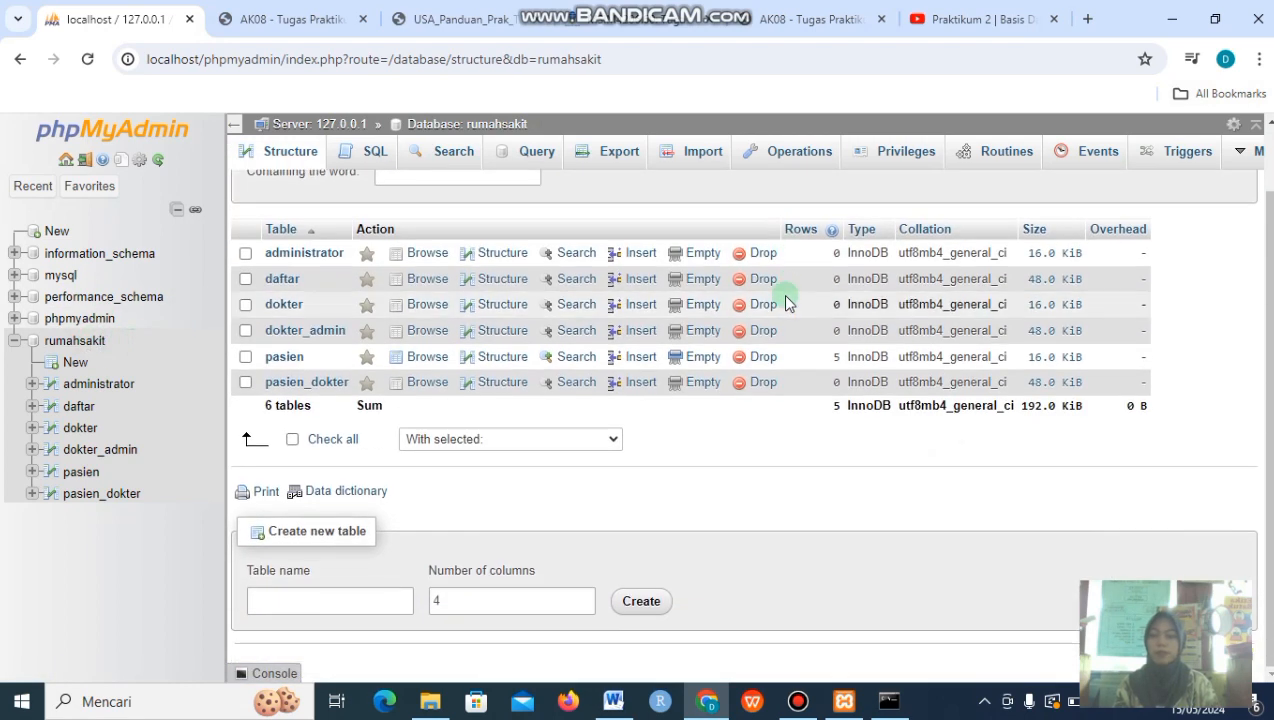